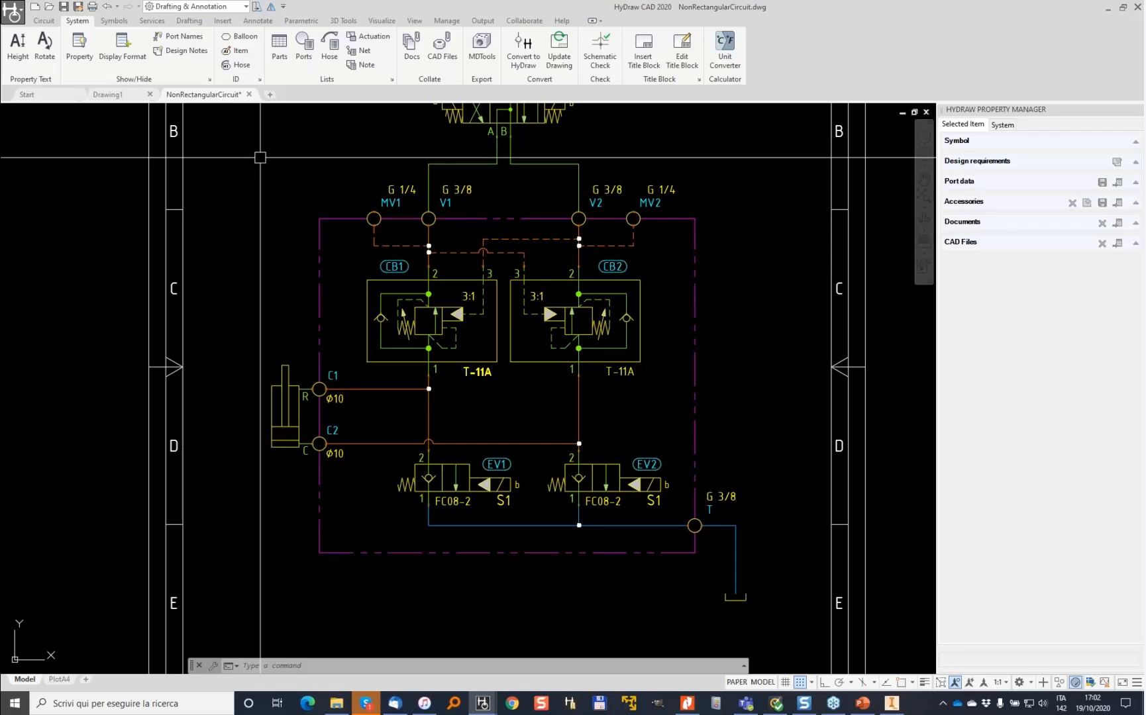
- Start the export to MDTools and window-select the whole manifold circuit
left_click(482, 47)
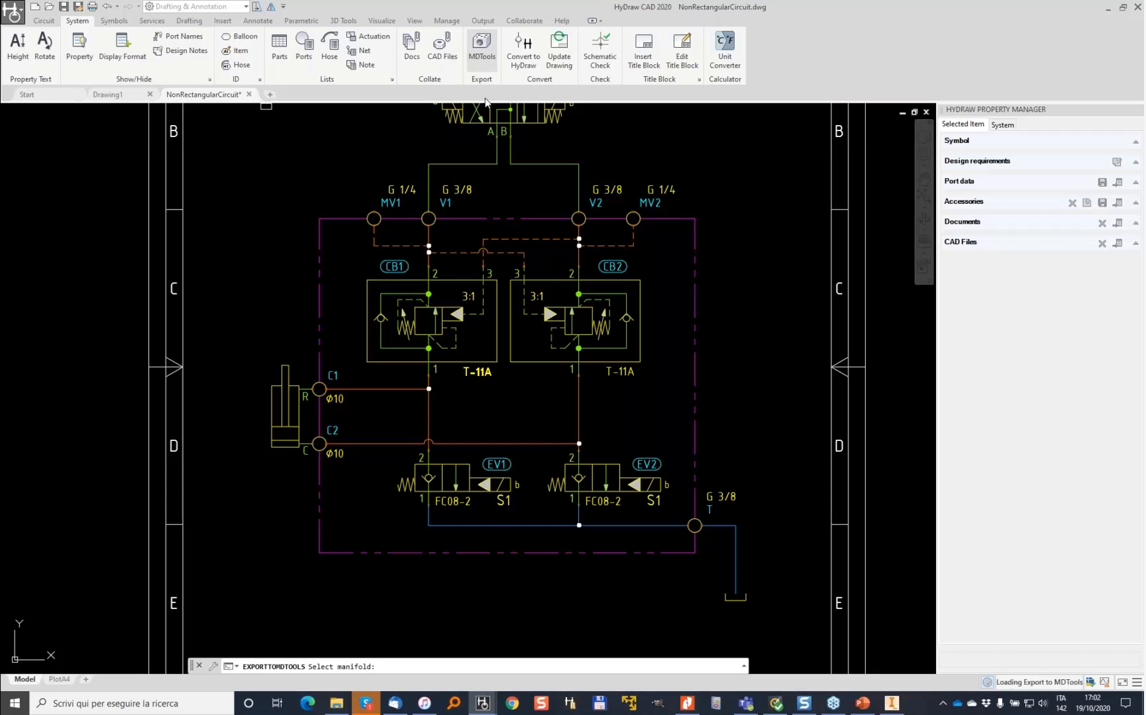
left_click(772, 610)
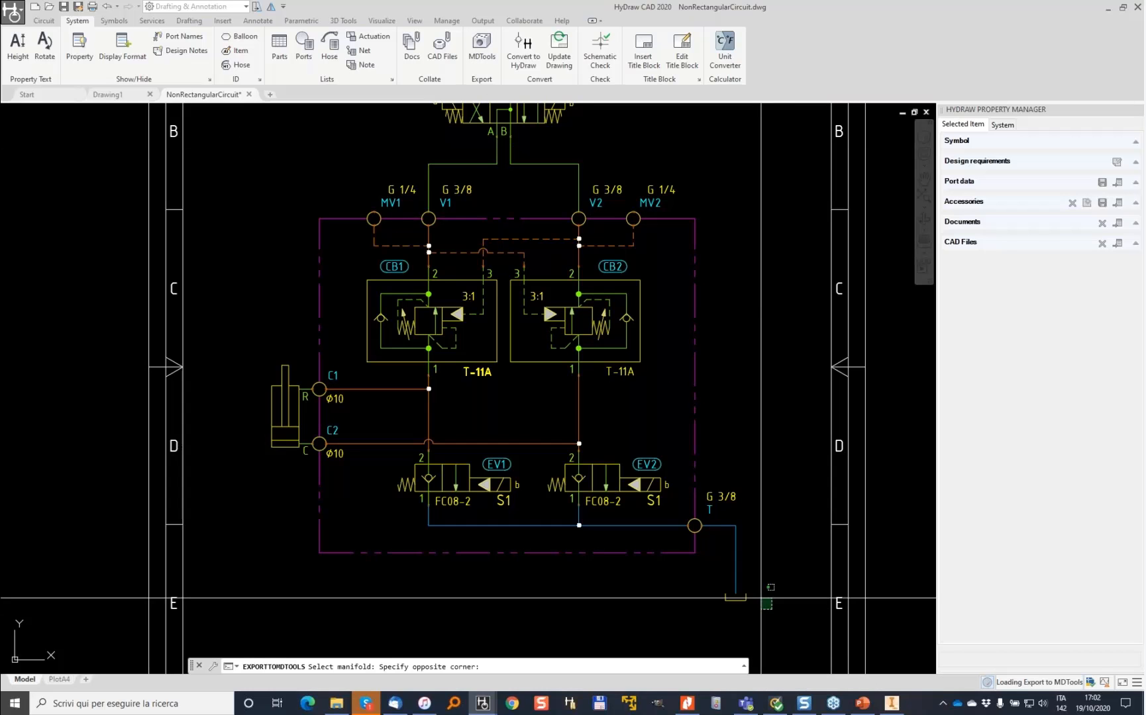
left_click(296, 237)
key("Return")
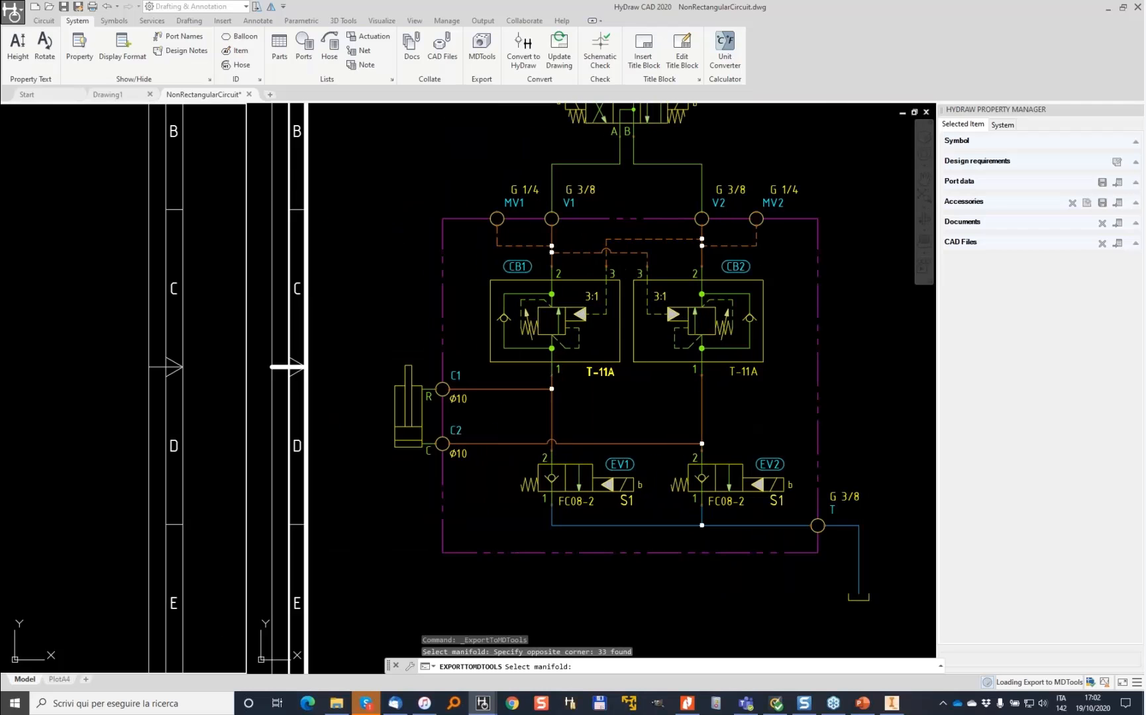
- Export the manifold input file as NonRectangularCircuit_2 in the Webinar MDTools folder
left_click(220, 662)
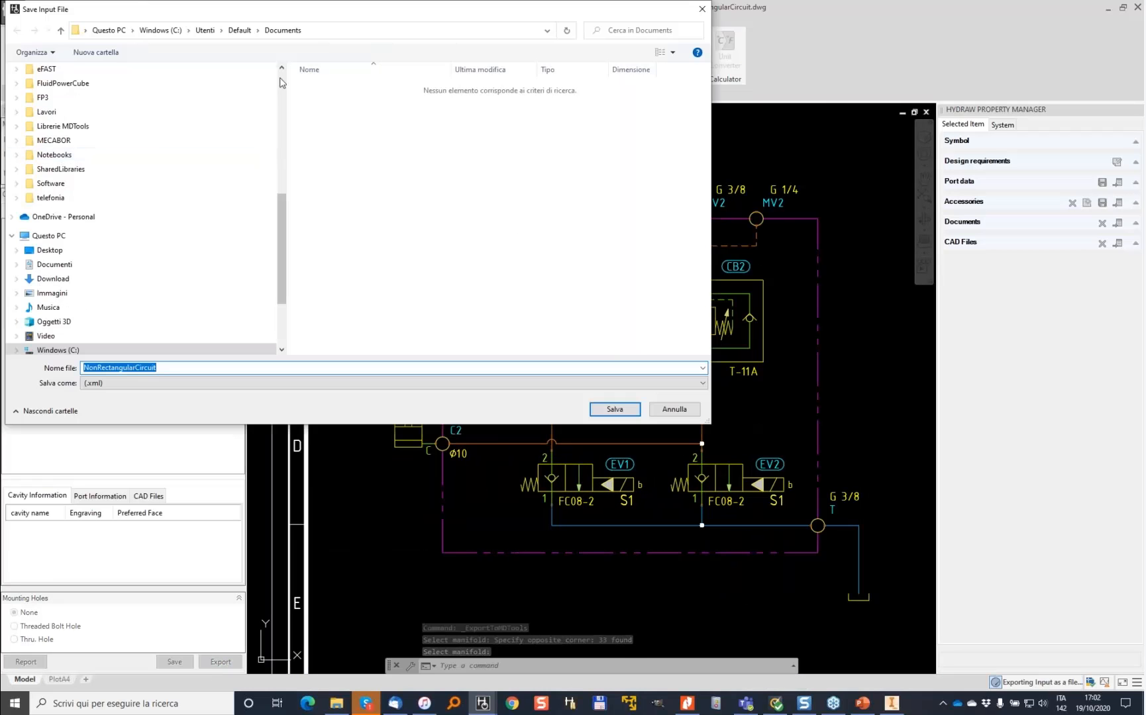
left_click_drag(281, 210, 290, 105)
left_click(64, 206)
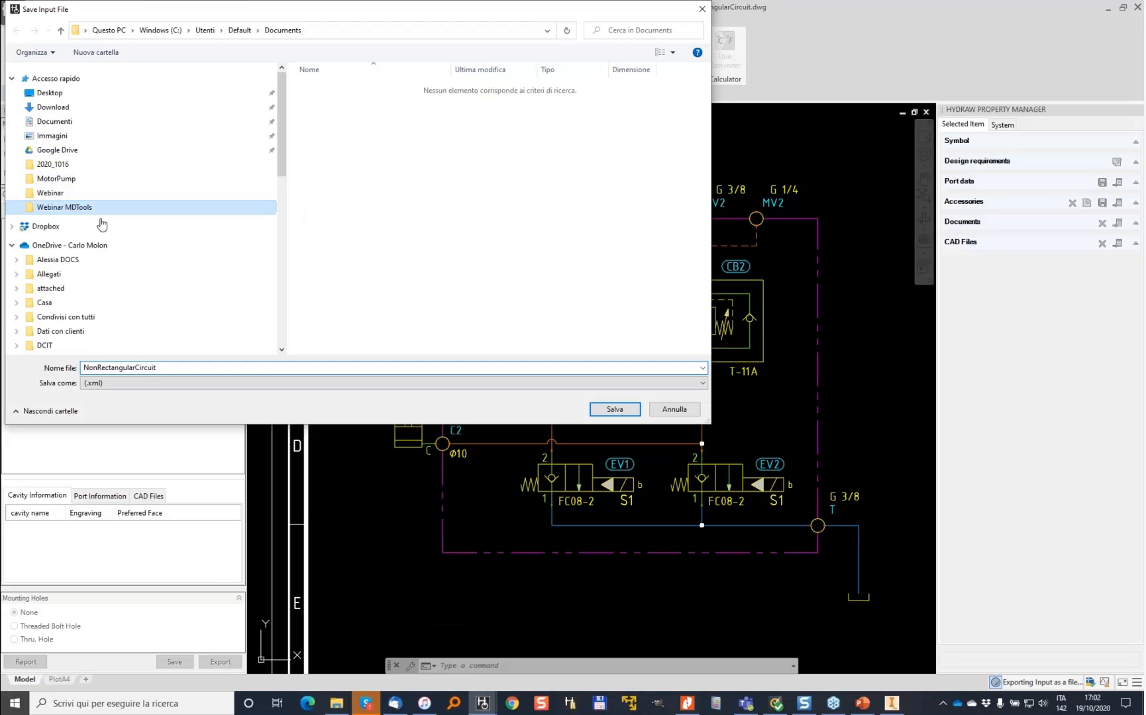
left_click(170, 369)
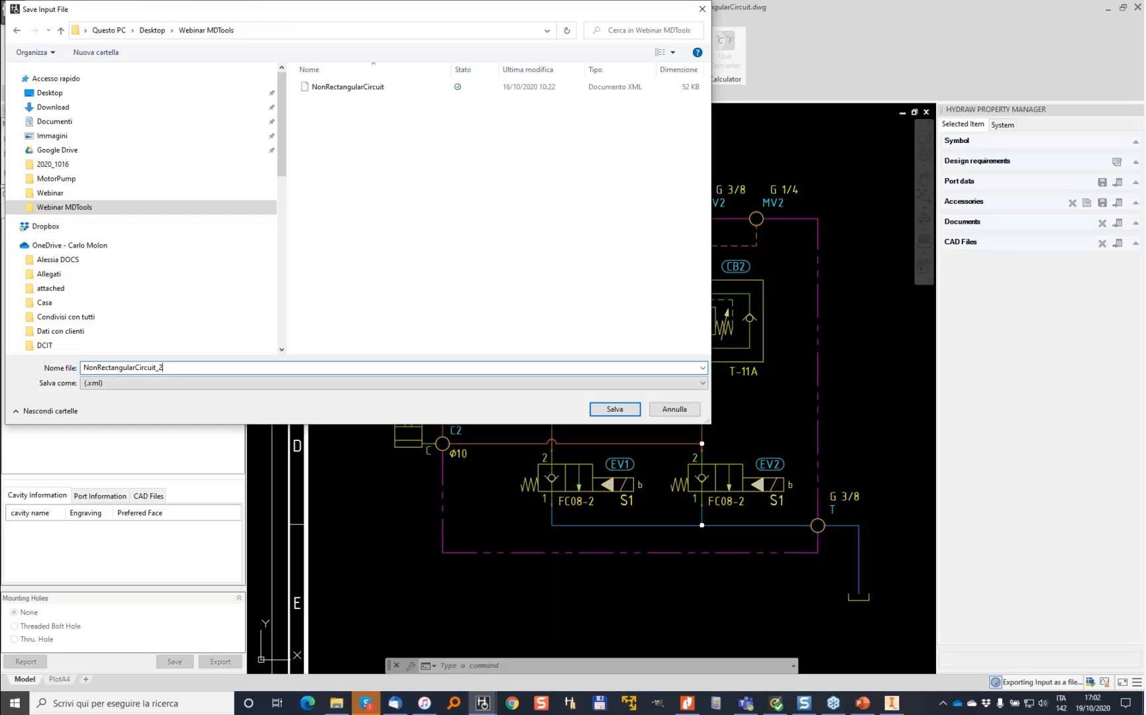
type("_2")
key("Return")
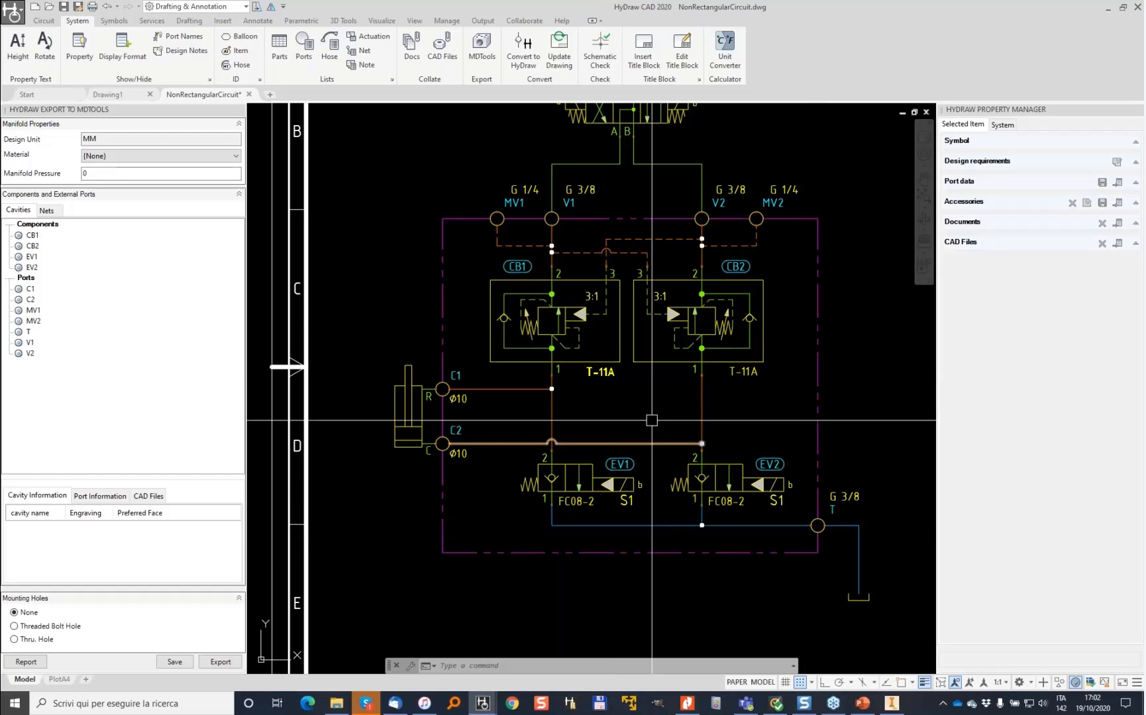
- Switch to Inventor and load the MDTools 780 add-in through the add-in manager
left_click(893, 705)
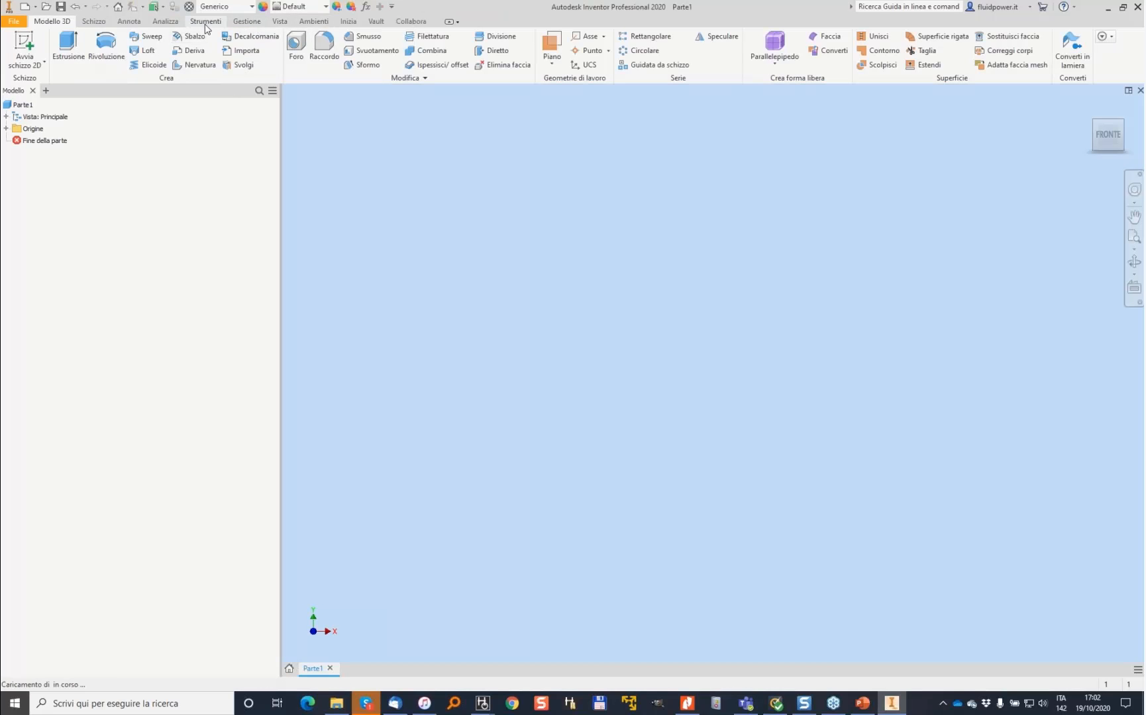
left_click(206, 22)
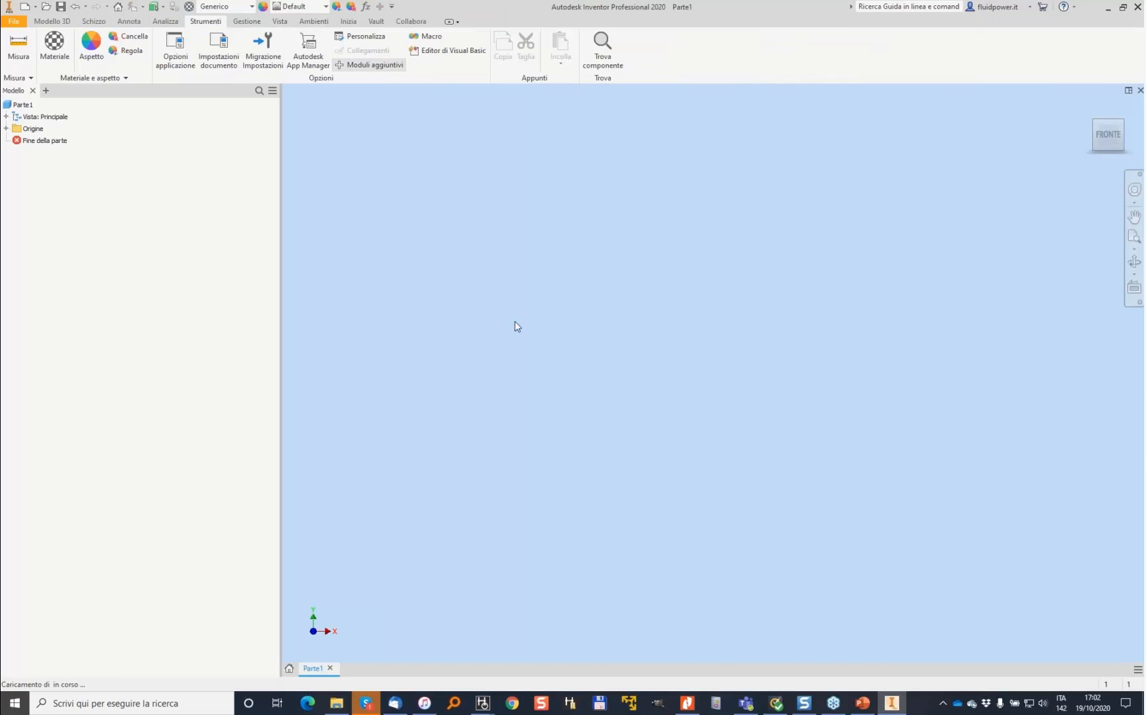
left_click(503, 370)
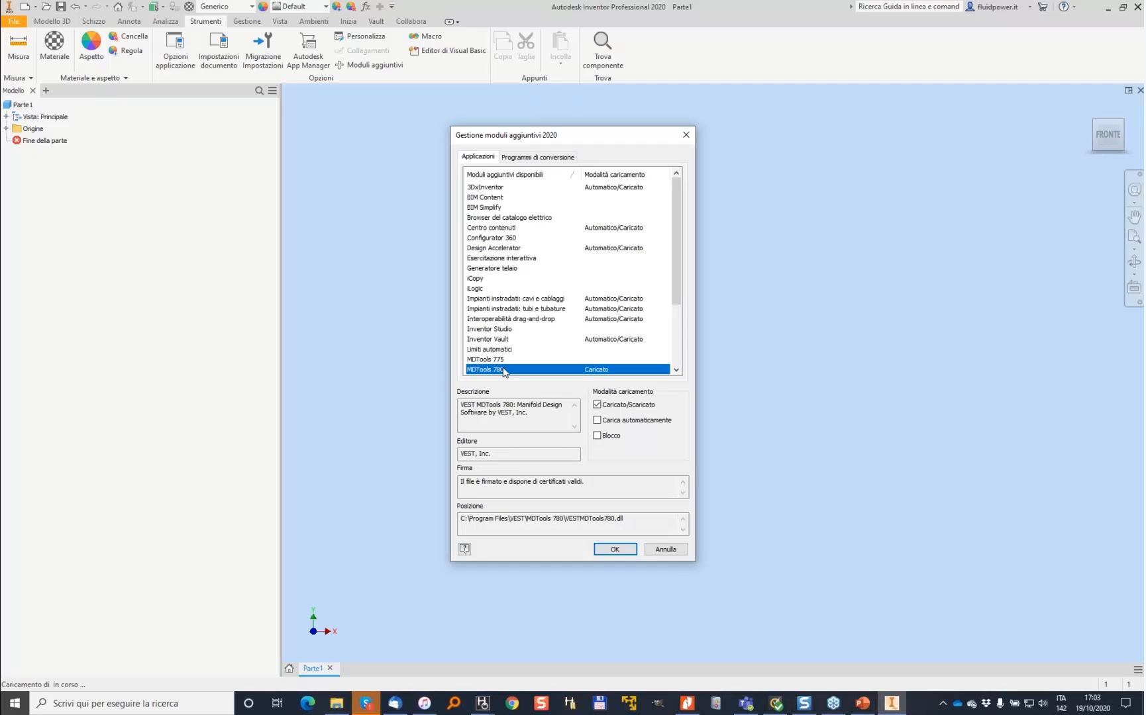
left_click(615, 549)
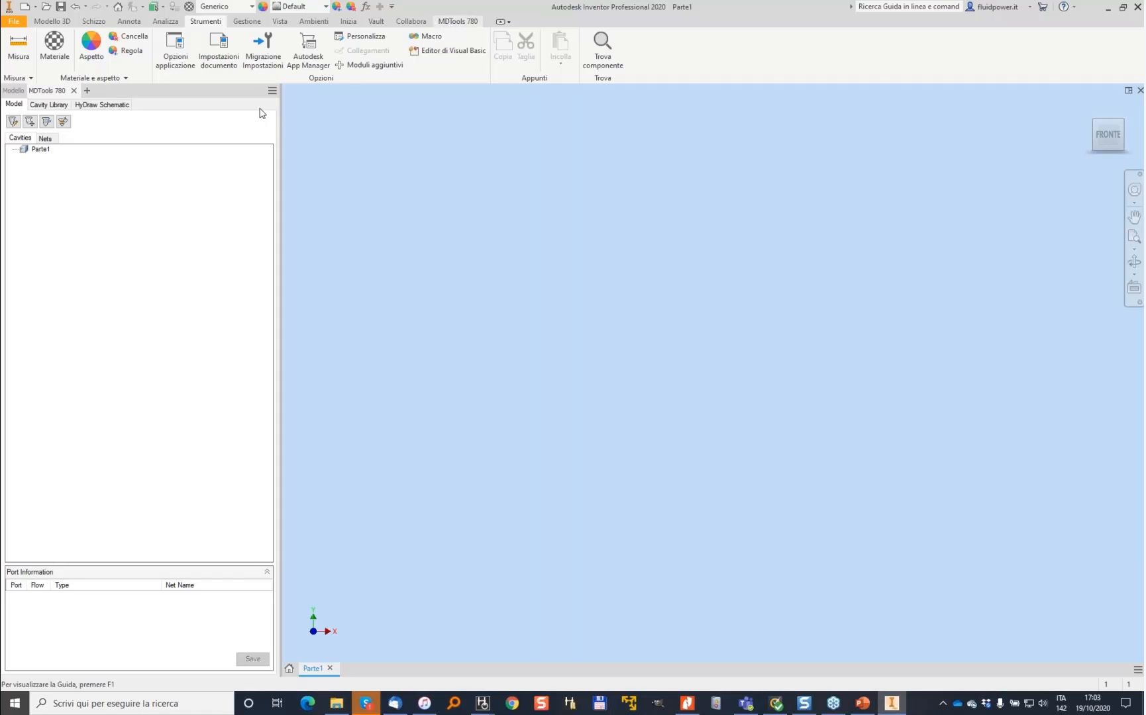
- Load the HyDraw schematic file NonRectangularCircuit_2 from the Webinar MDTools folder
left_click(101, 105)
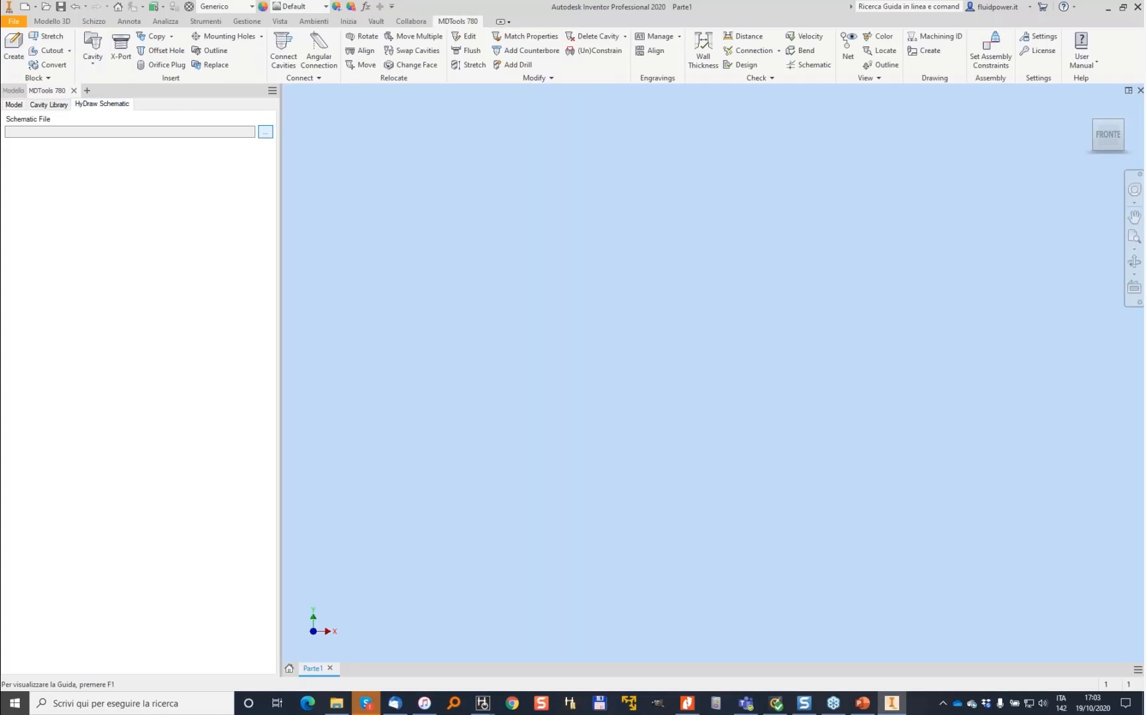
left_click(265, 132)
left_click(881, 341)
left_click(882, 339)
left_click(883, 339)
left_click(882, 339)
scroll(885, 364, "up", 3)
left_click(799, 350)
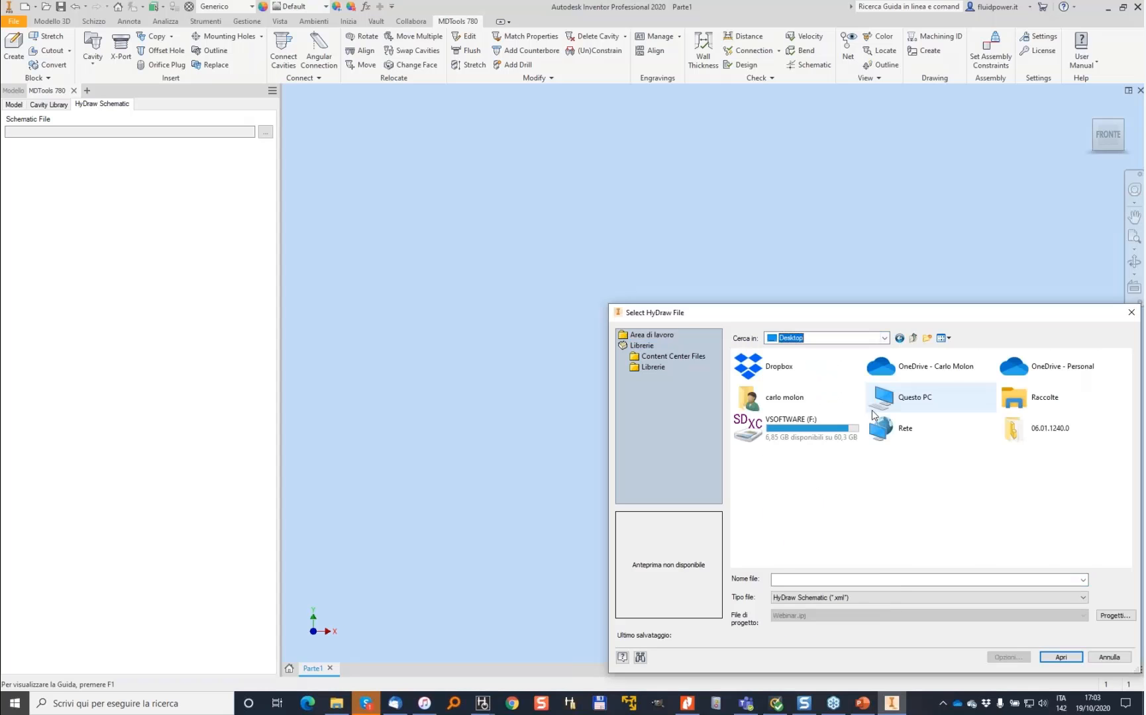
double_click(803, 518)
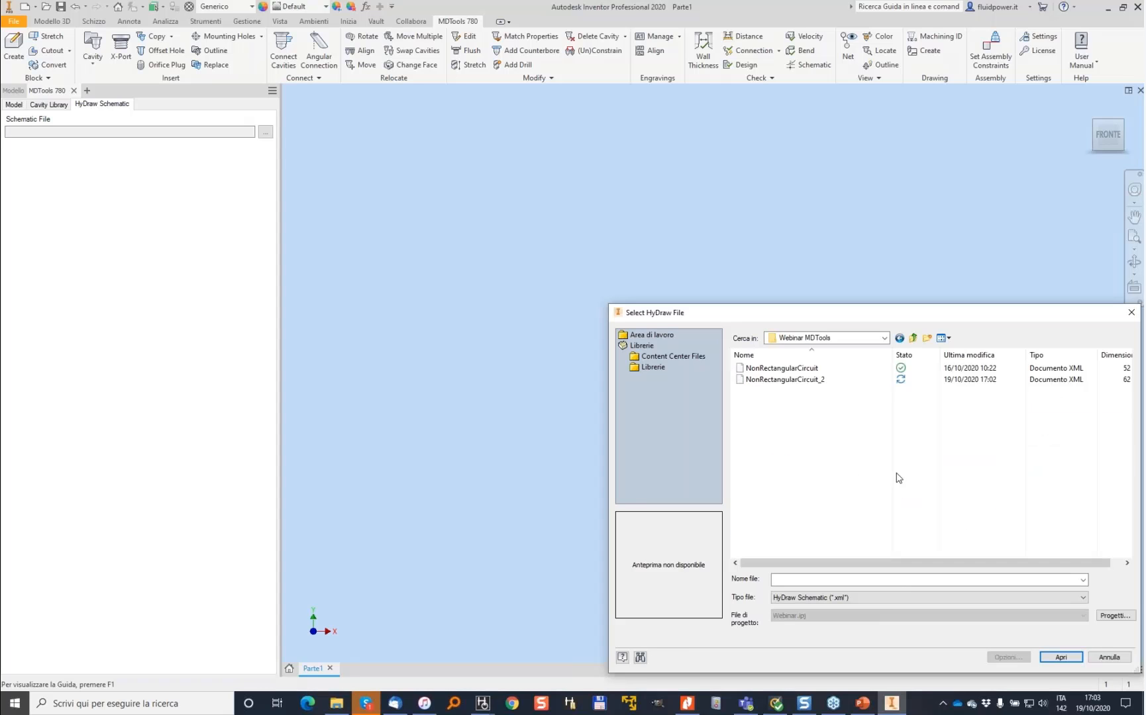
left_click(792, 378)
double_click(782, 382)
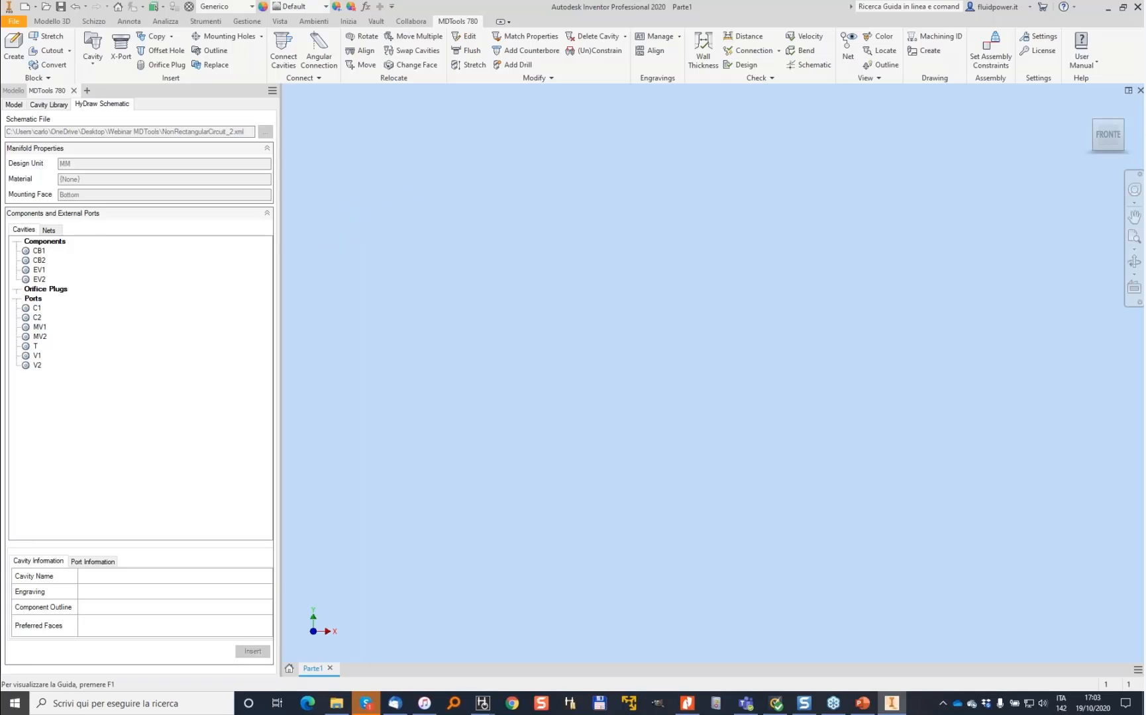
- Review the cavity information of each component and port listed from the schematic
left_click(38, 251)
left_click(41, 261)
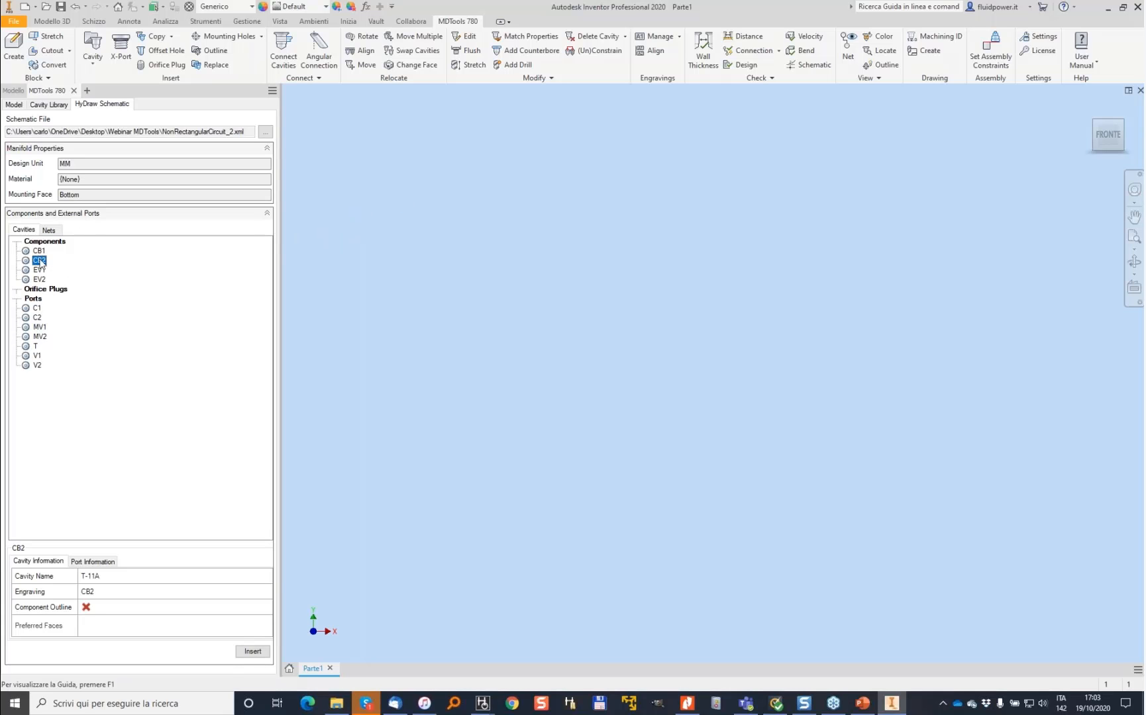
left_click(43, 271)
left_click(40, 280)
left_click(38, 270)
left_click(37, 308)
left_click(37, 317)
left_click(38, 327)
left_click(38, 337)
left_click(35, 346)
left_click(37, 356)
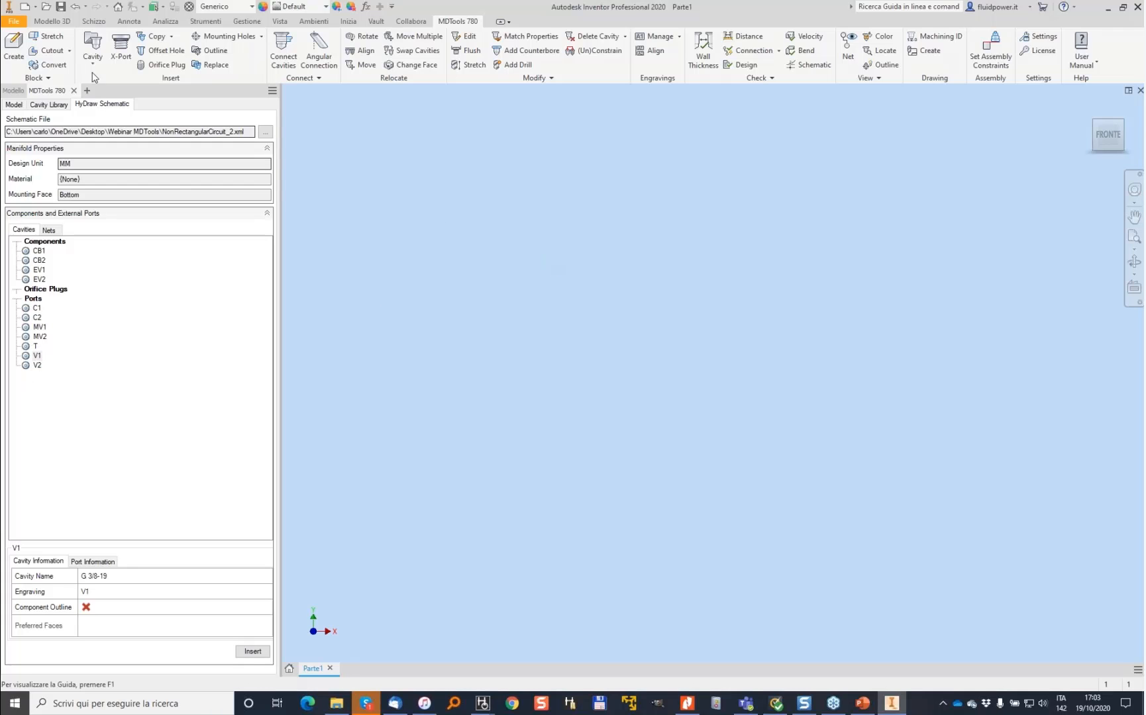
- Create an aluminium manifold block with a Bottom mounting face, 200 mm long, entering its remaining dimension
left_click(14, 45)
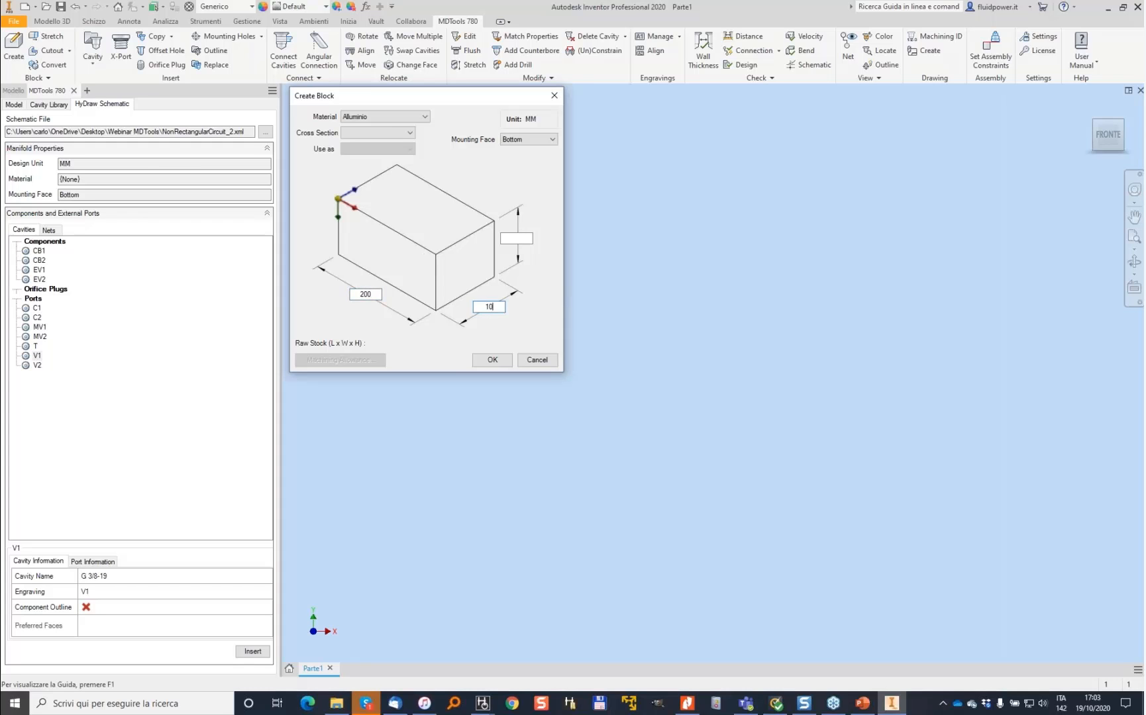
type("800")
key("Return")
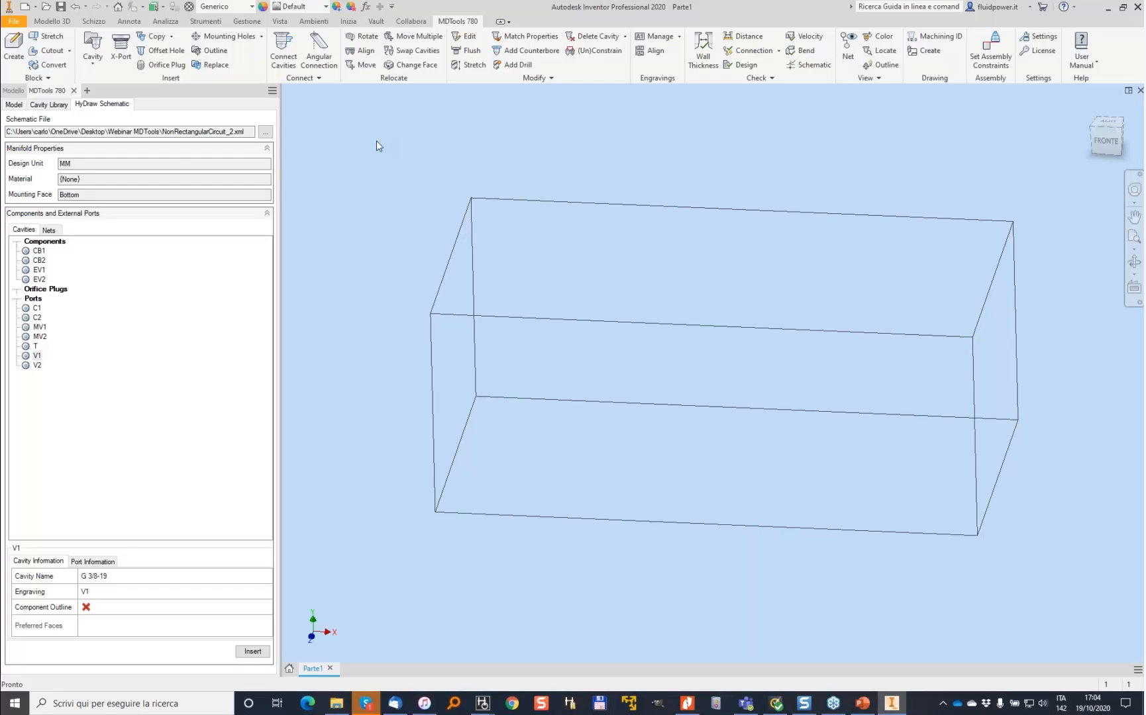
- Cut a rectangular through-all notch 40 mm wide at the block's left top corner
left_click(49, 53)
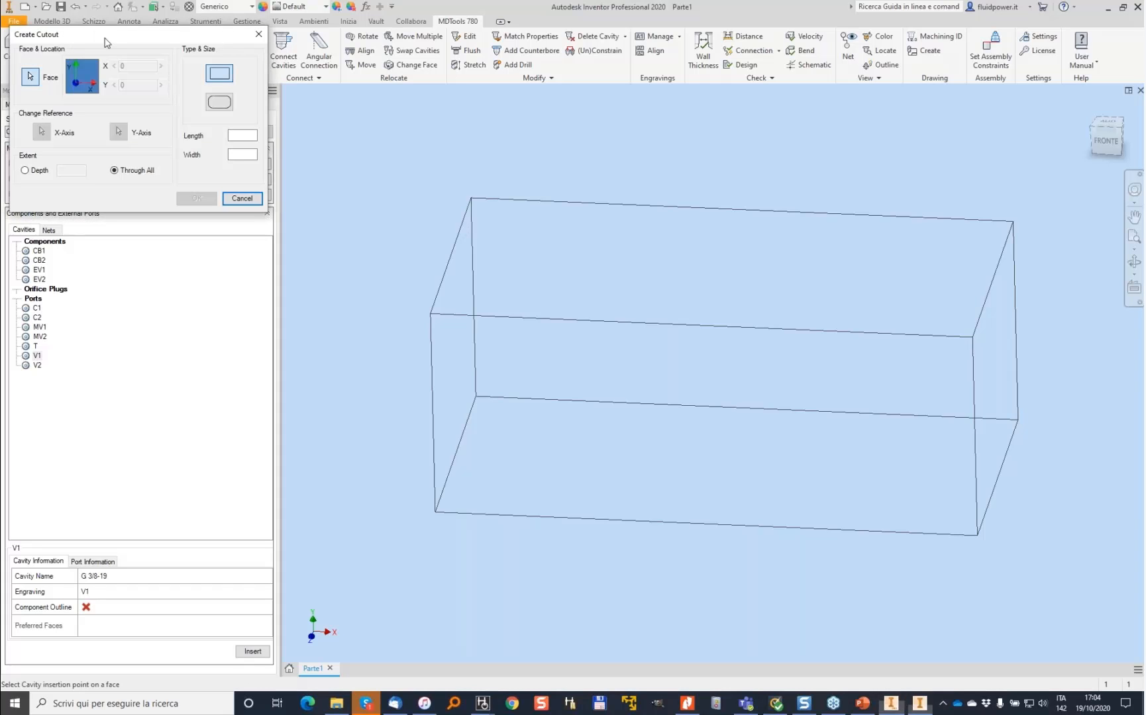
left_click(521, 387)
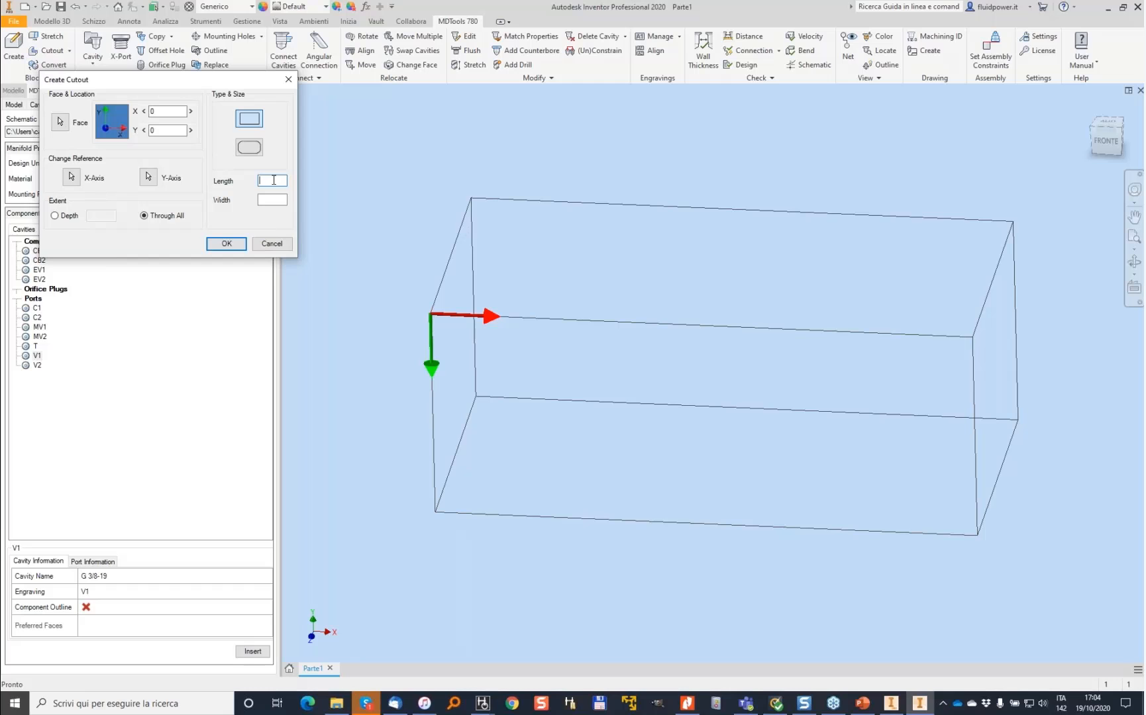
key("Tab")
type("40")
key("Return")
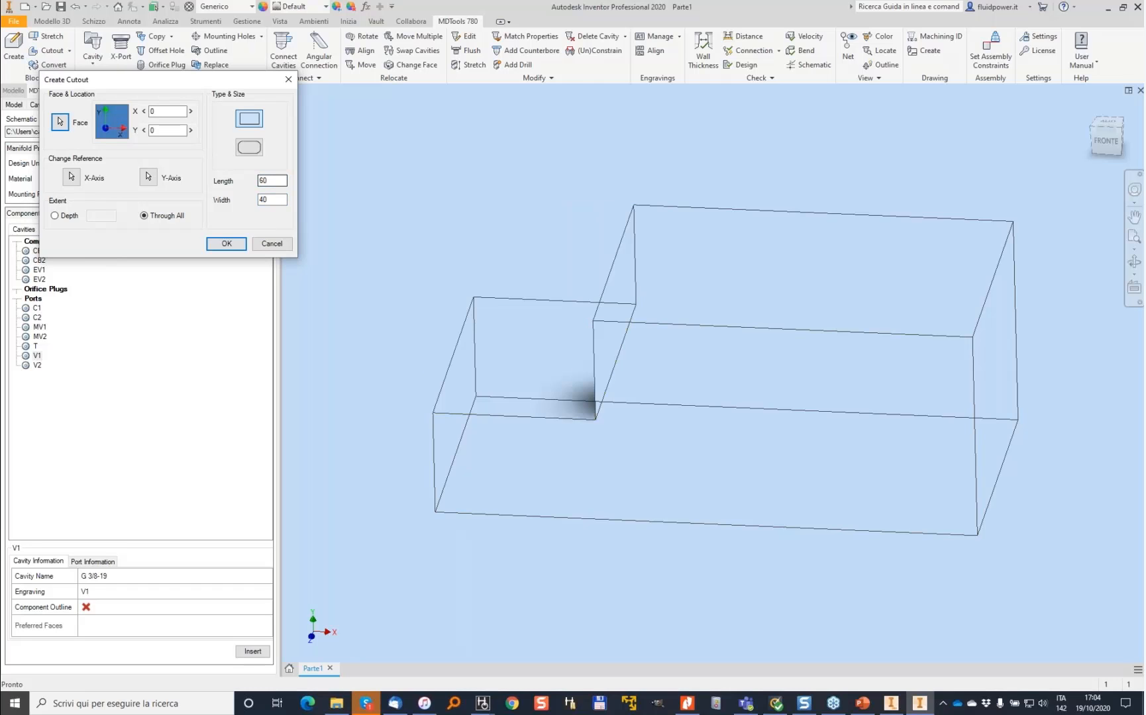
- Cut a 40 × 40 mm through-all notch at the block's right top corner, referenced to the top edge
left_click(46, 50)
left_click(911, 386)
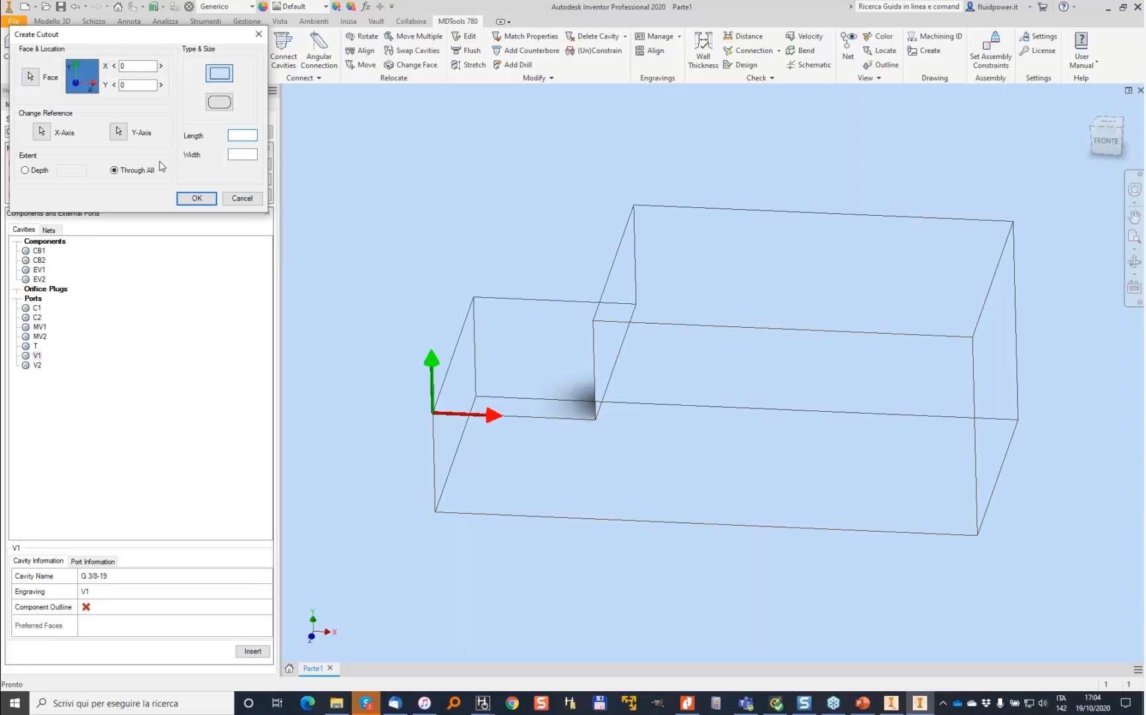
left_click(971, 355)
left_click(118, 132)
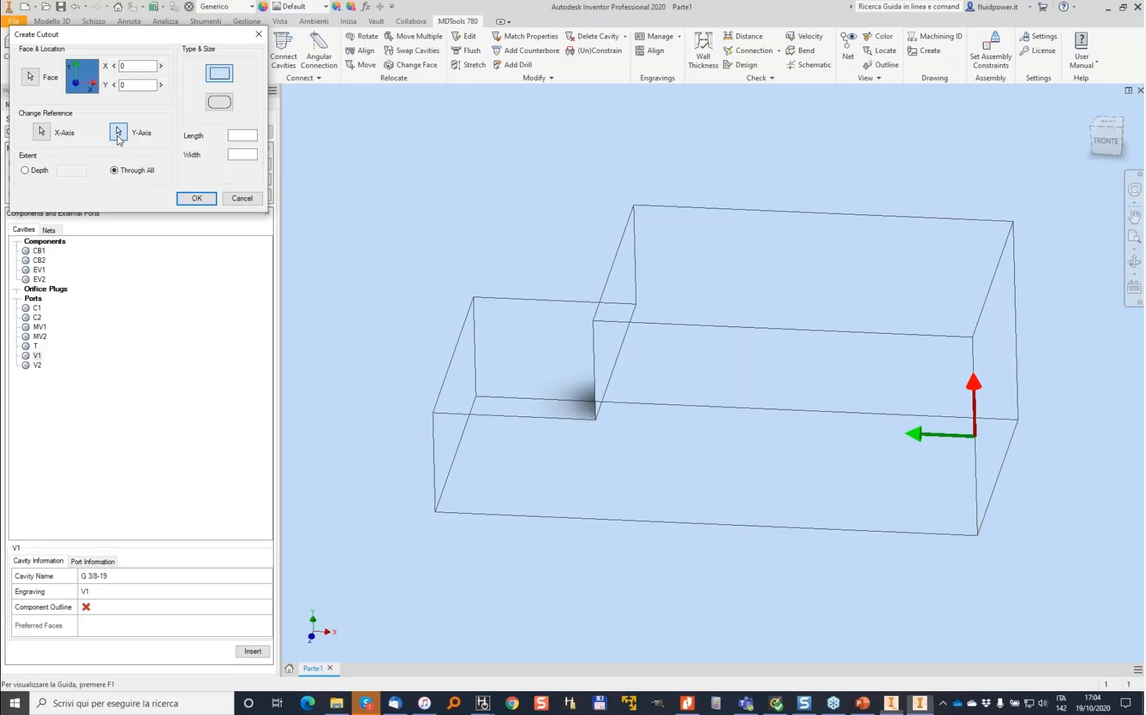
left_click(949, 341)
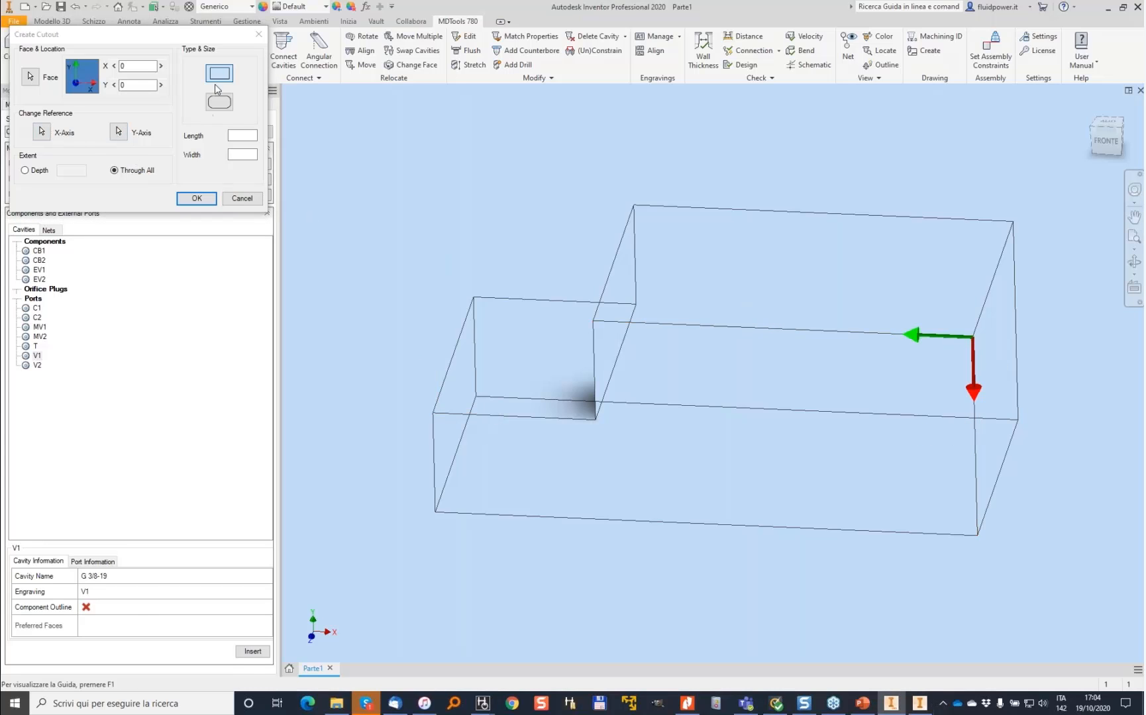
left_click(243, 134)
type("40")
key("Tab")
type("40")
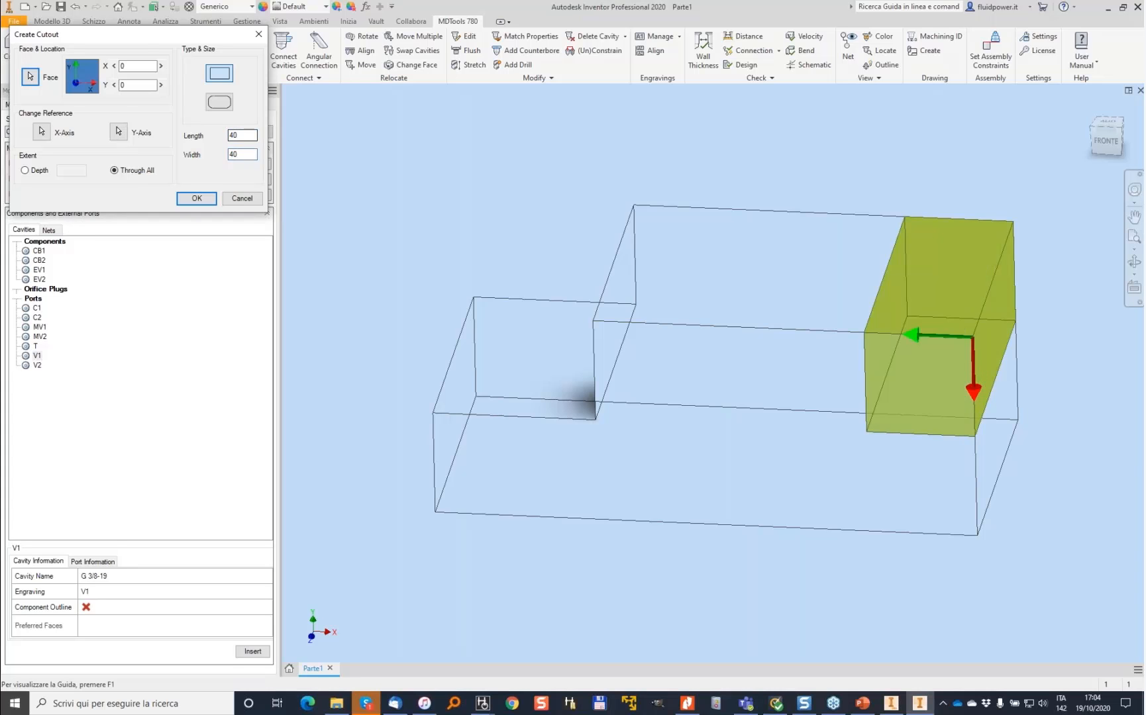
key("Return")
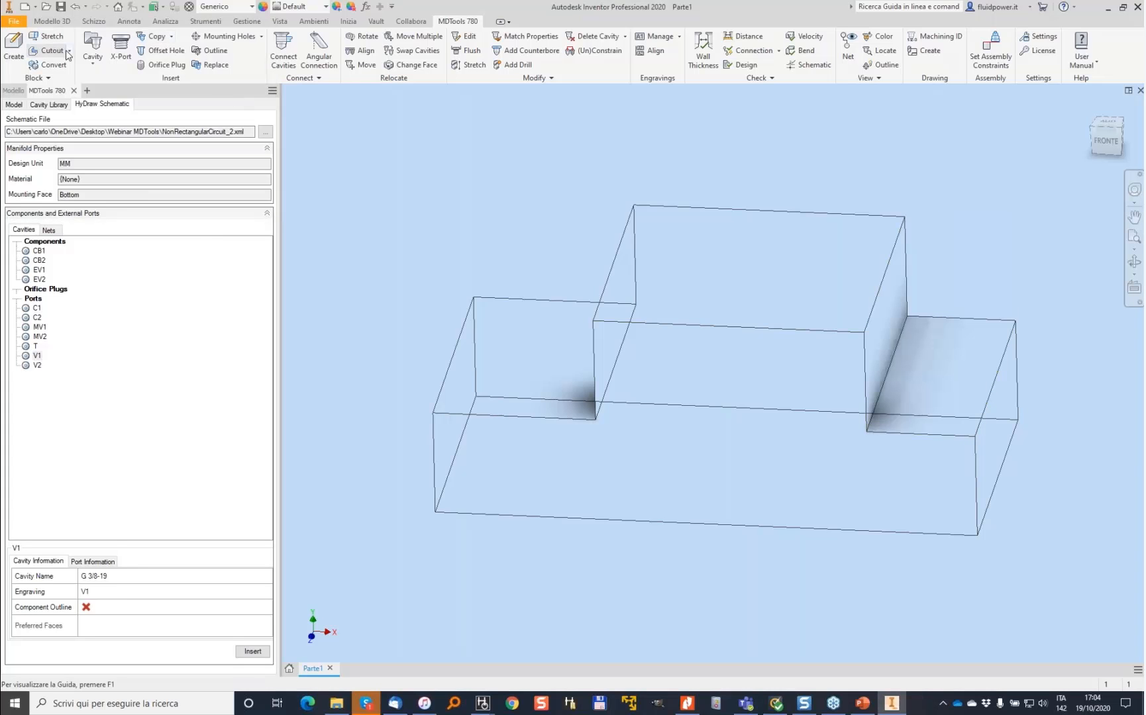
- Chamfer the edge between the raised section and the right notch by 40 mm
left_click(69, 51)
left_click(66, 92)
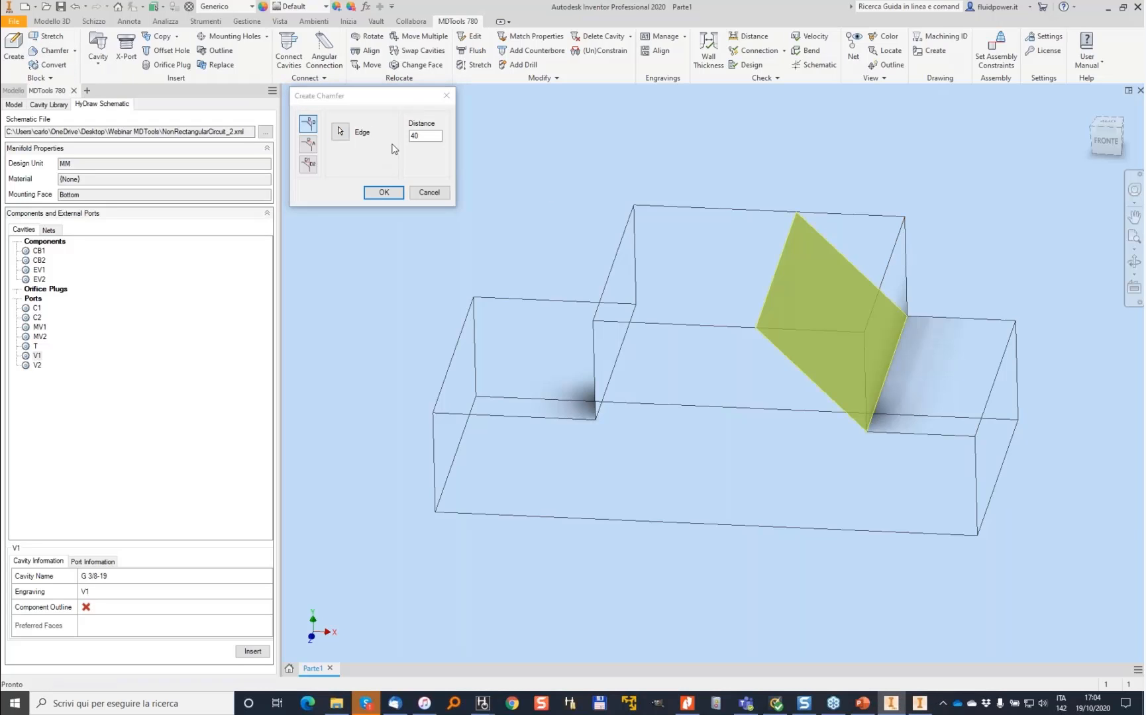
left_click(434, 135)
left_click(390, 197)
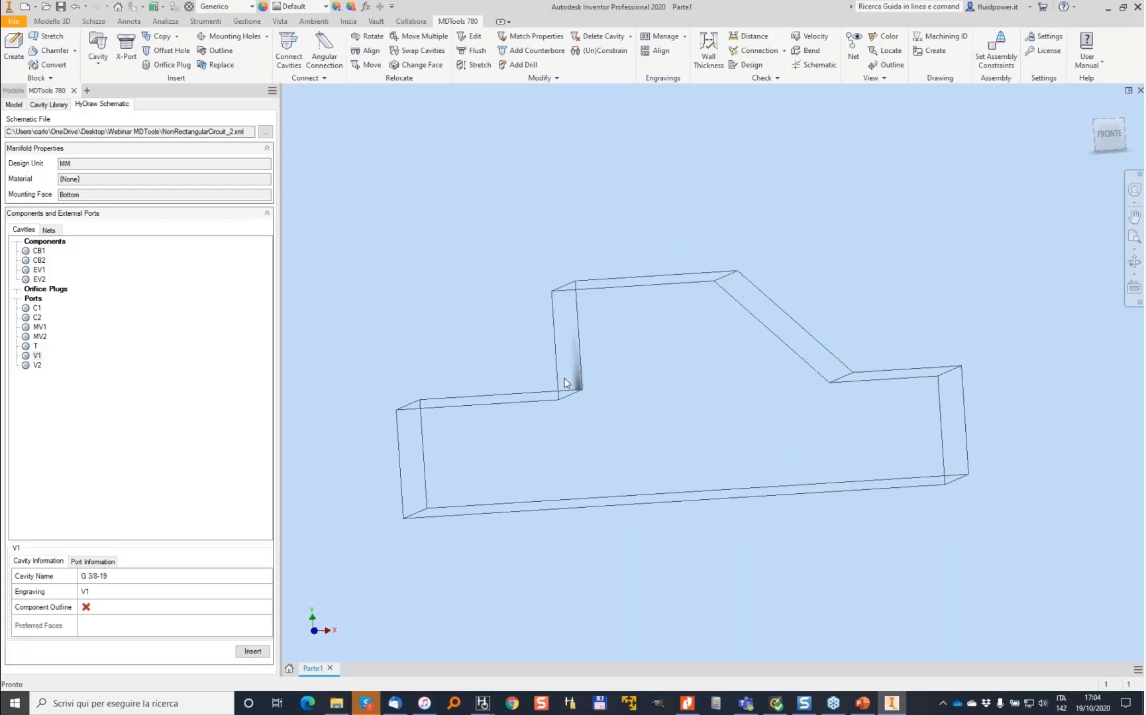
- Start placing cavity CB1 on the chamfered face, referencing the edge where the chamfer meets the raised section
left_click(34, 252)
double_click(34, 251)
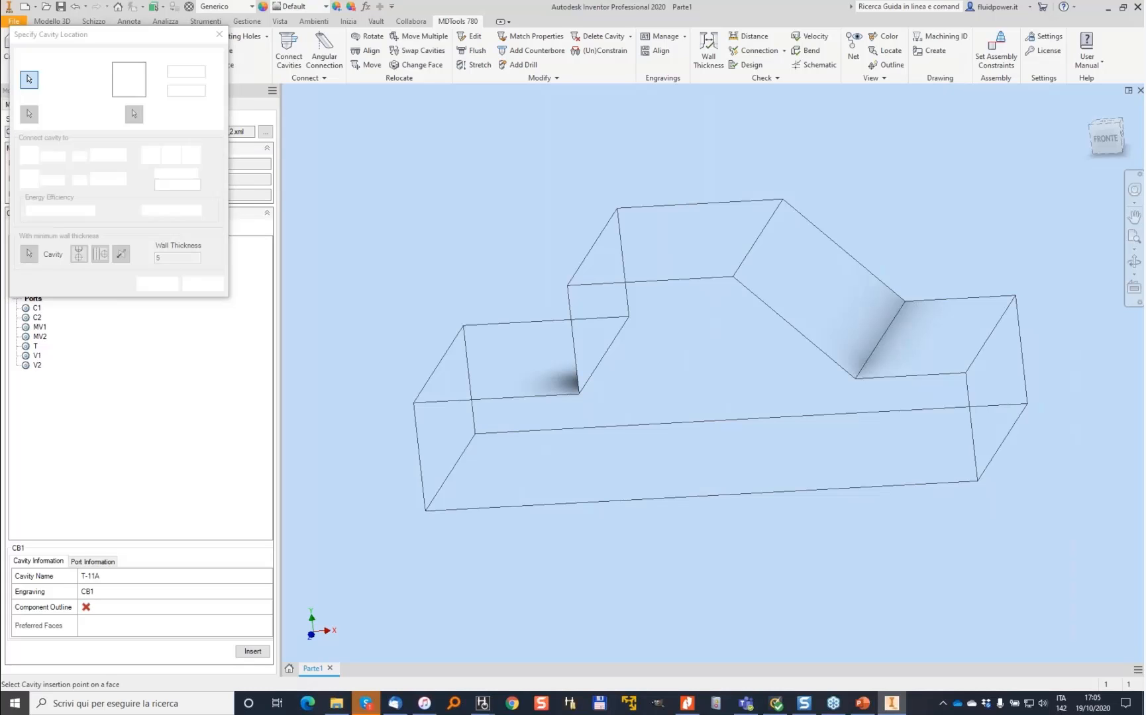
left_click(818, 299)
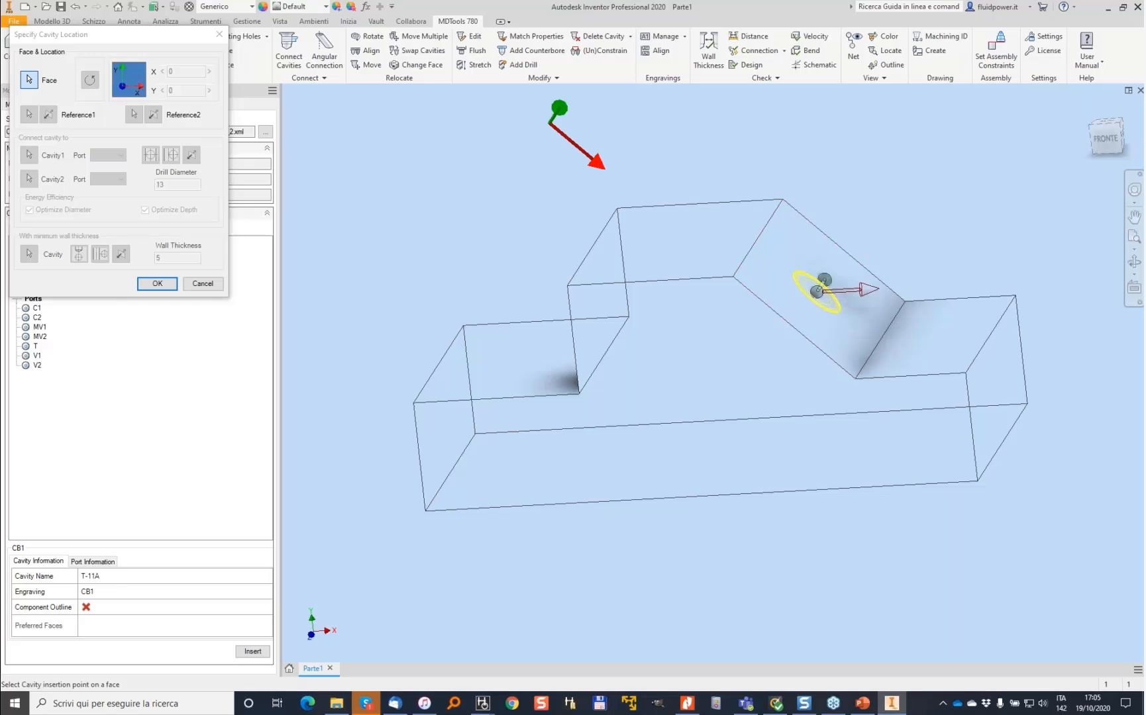
middle_click_drag(874, 257, 838, 254, "shift")
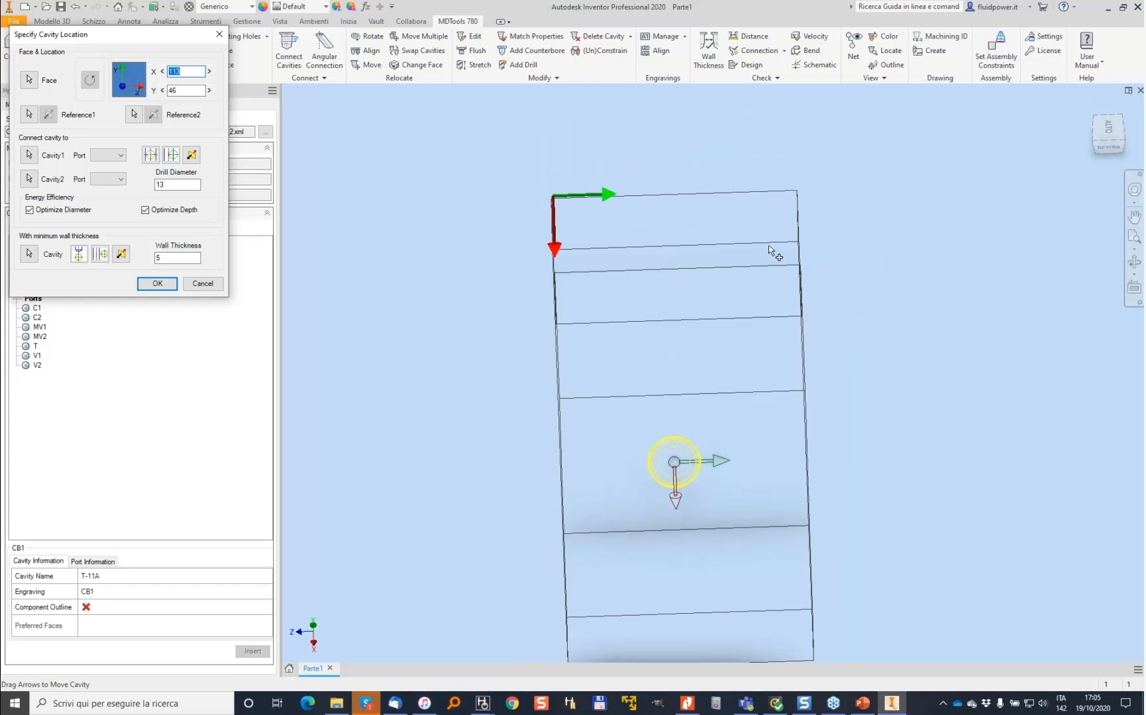
middle_click_drag(573, 196, 527, 223, "shift")
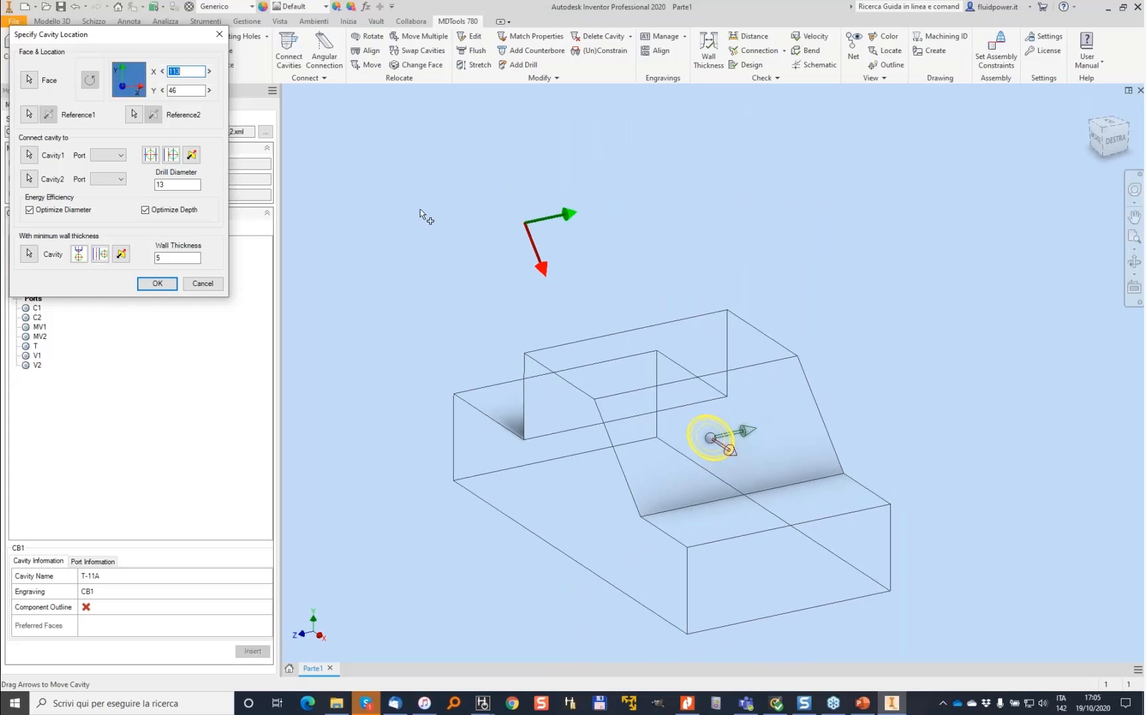
left_click(29, 115)
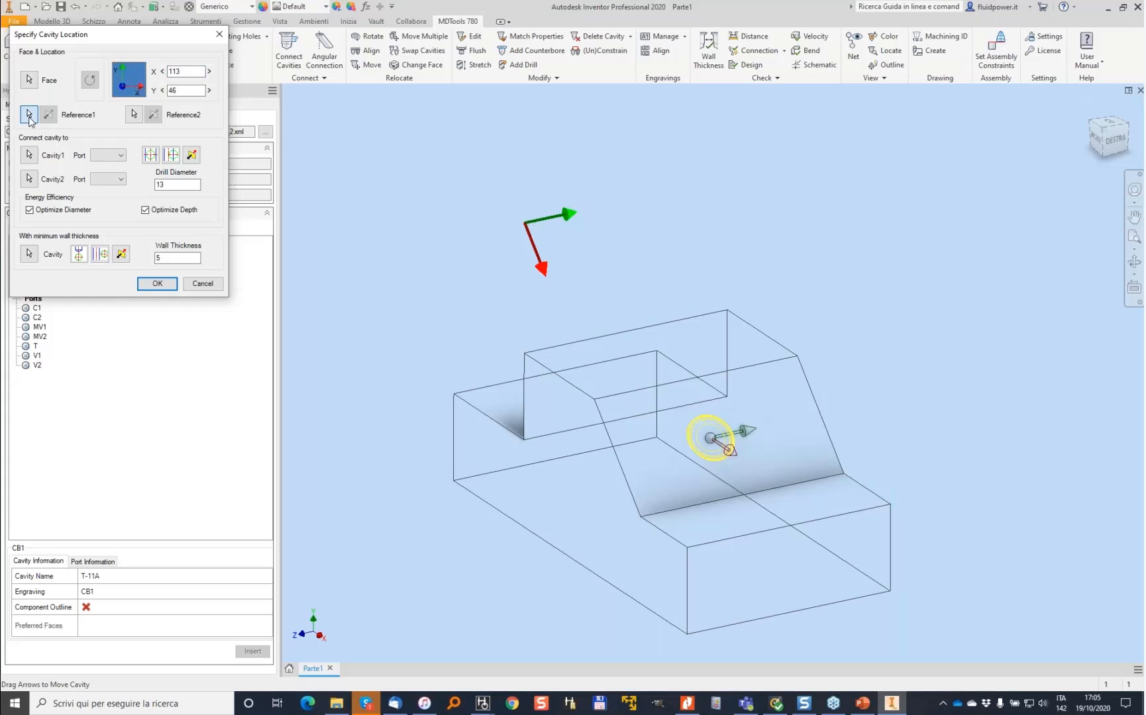
left_click(622, 393)
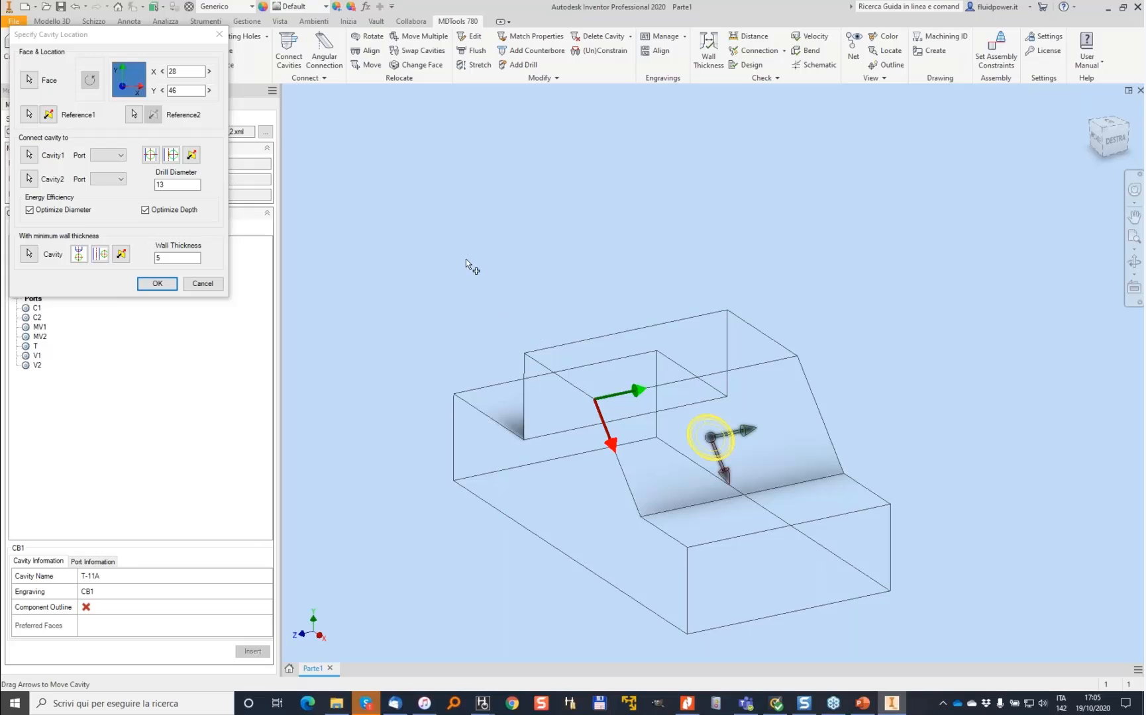
- Set CB1's position to X 25 and Y 20 mm from the reference and insert it
double_click(181, 71)
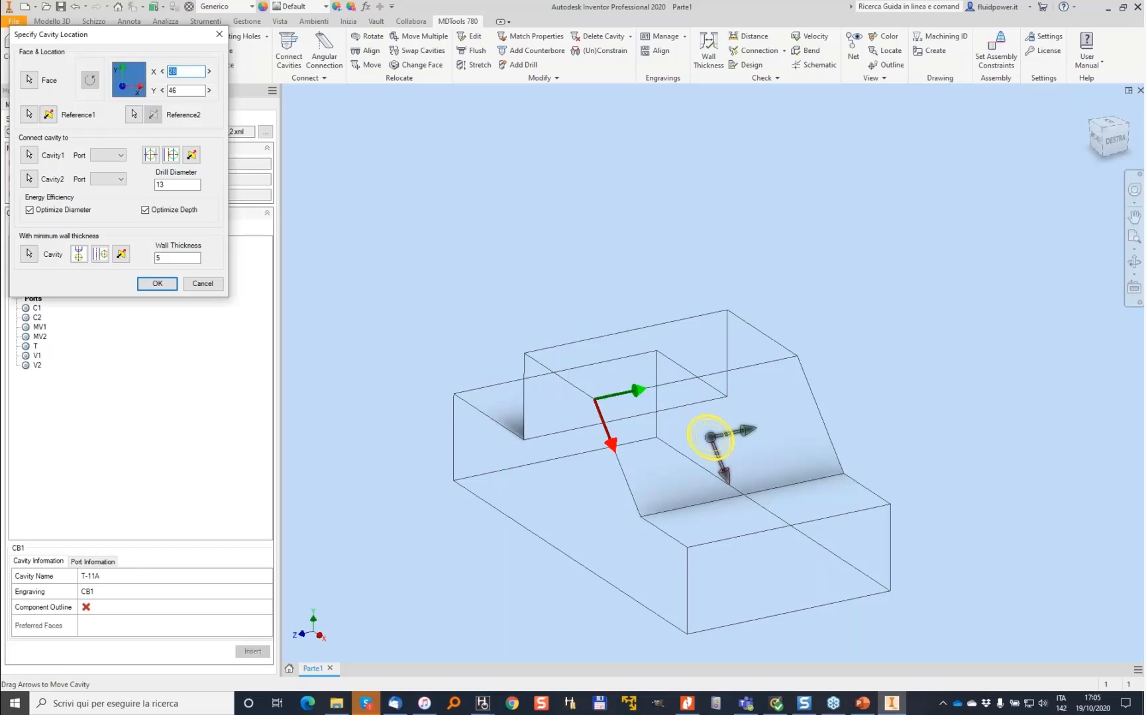
type("20")
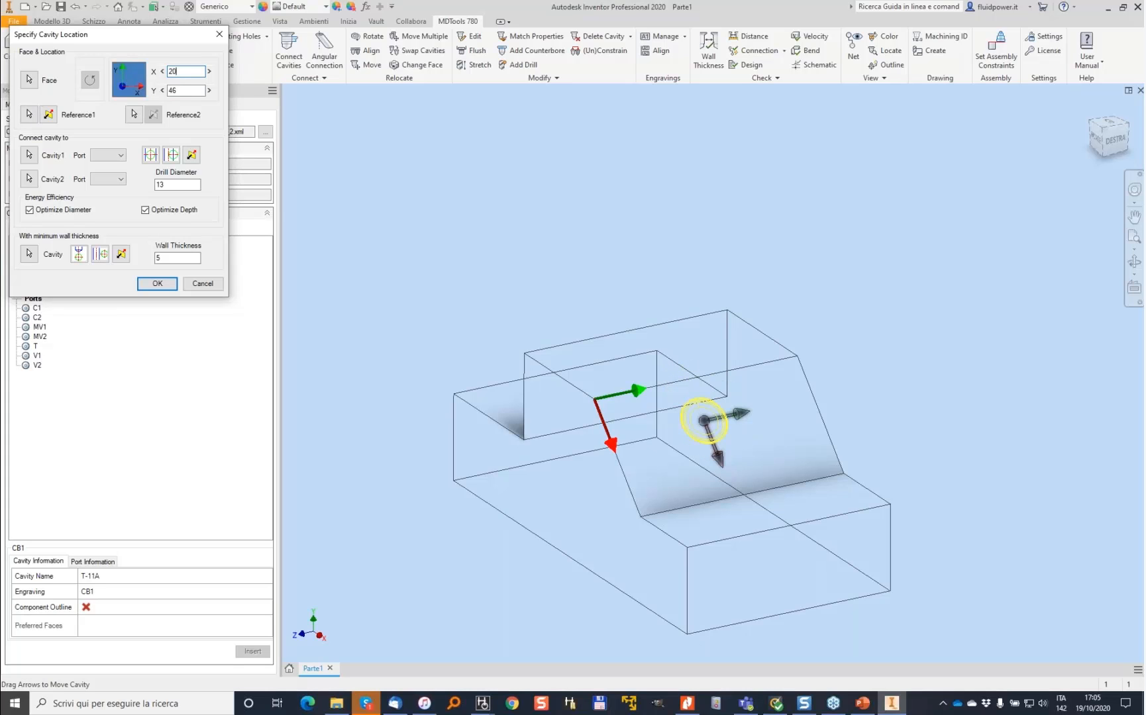
type("20")
key("Tab")
key("shift+Tab")
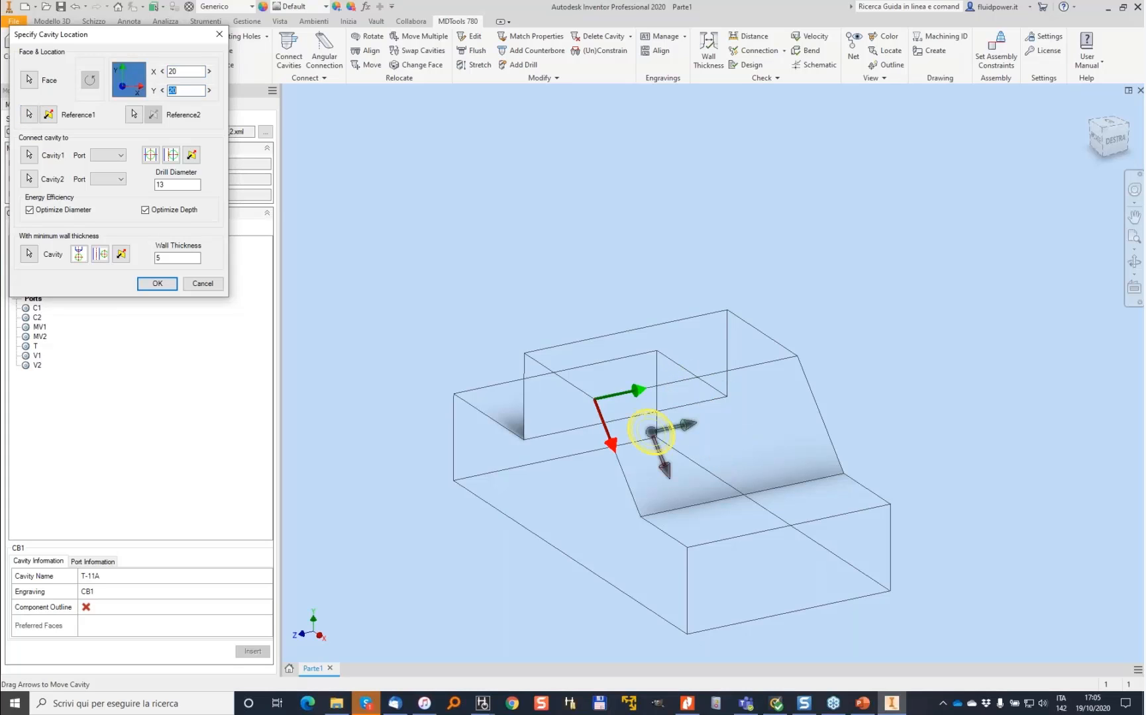
key("shift+Tab")
type("2")
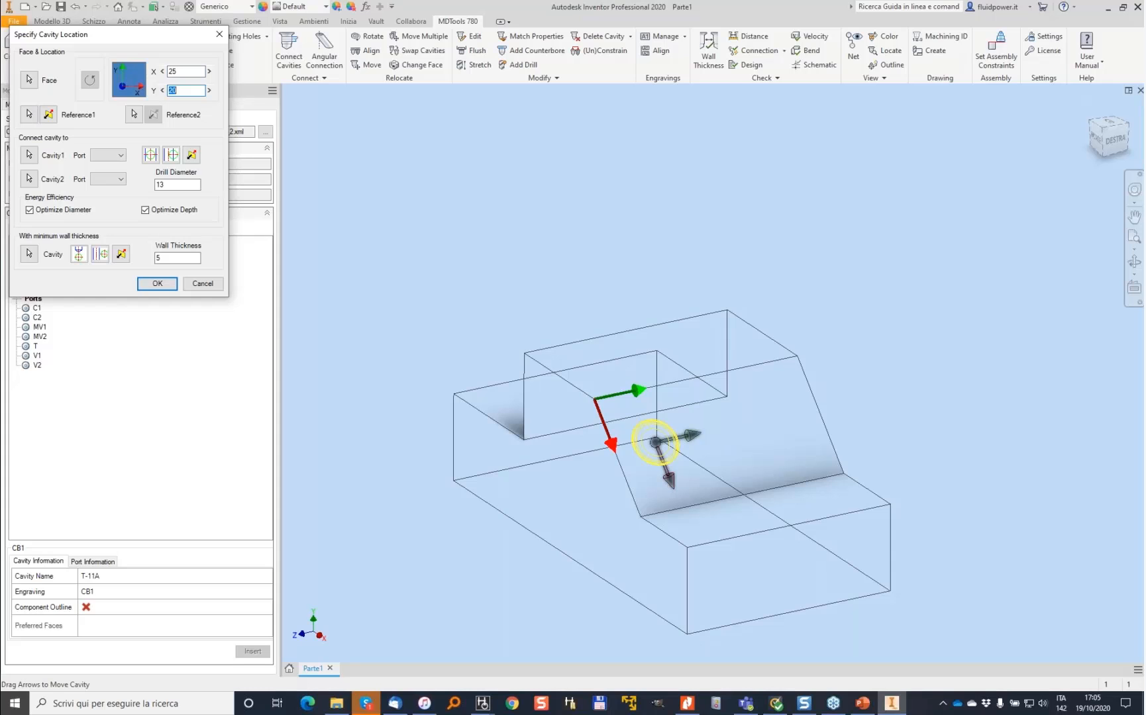
left_click(157, 284)
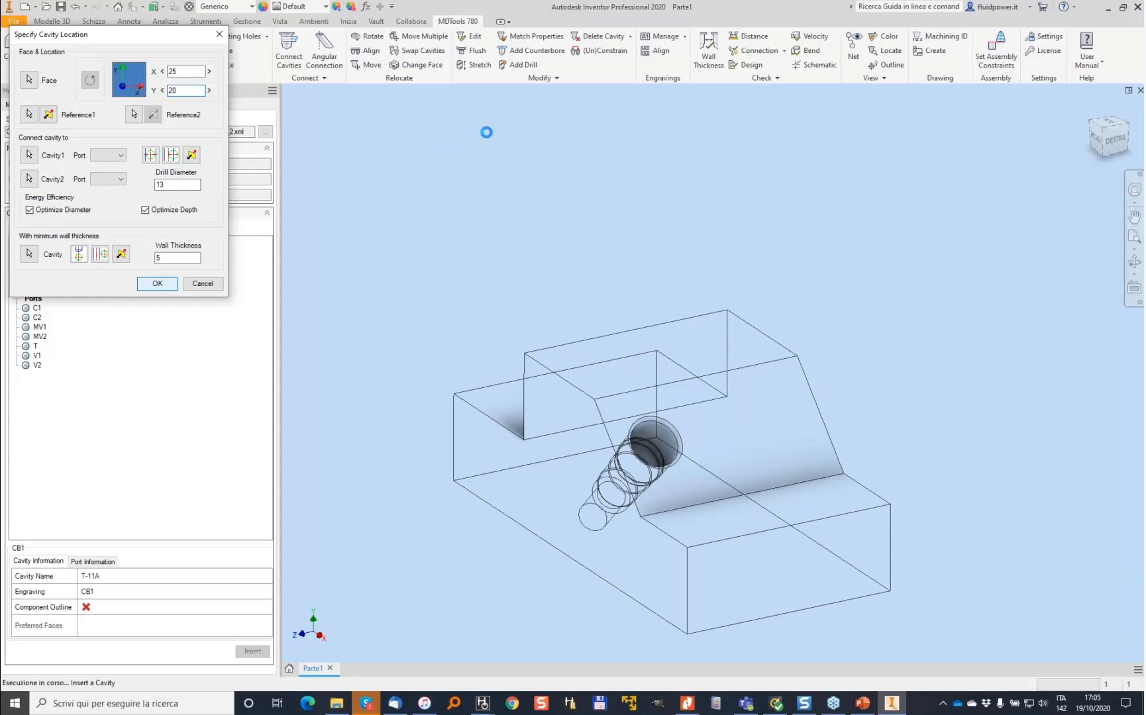
- Place cavity CB2 on the chamfered face, using CB1 as its position reference
left_click(39, 261)
double_click(39, 262)
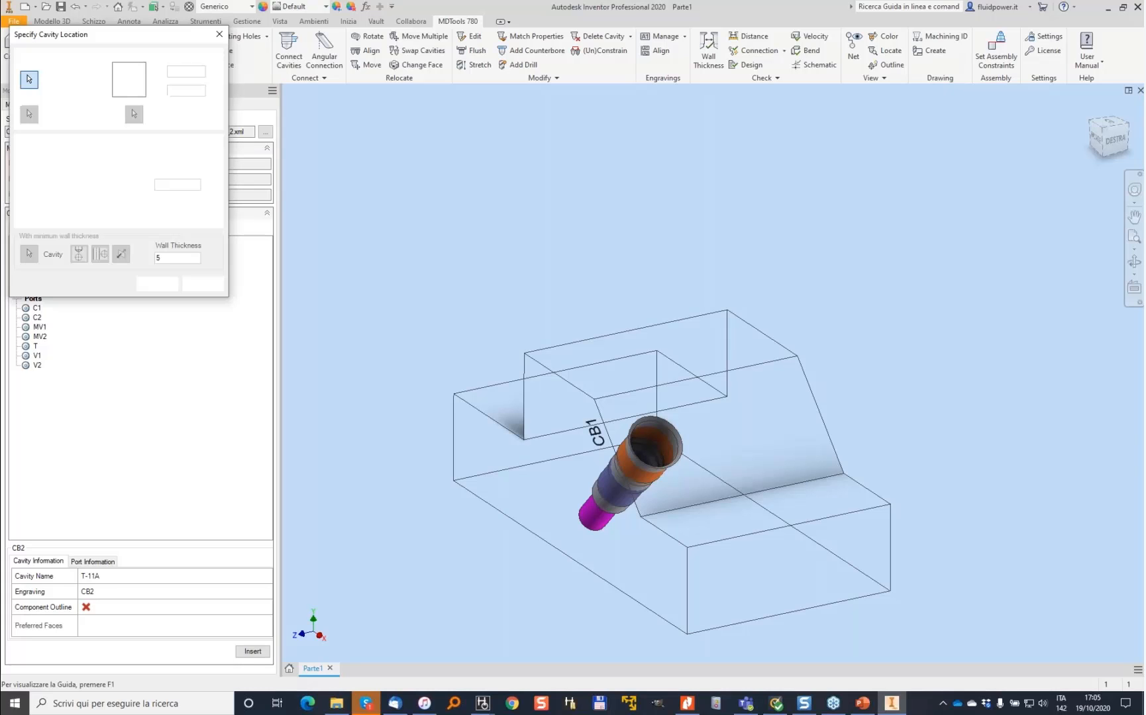
left_click(774, 426)
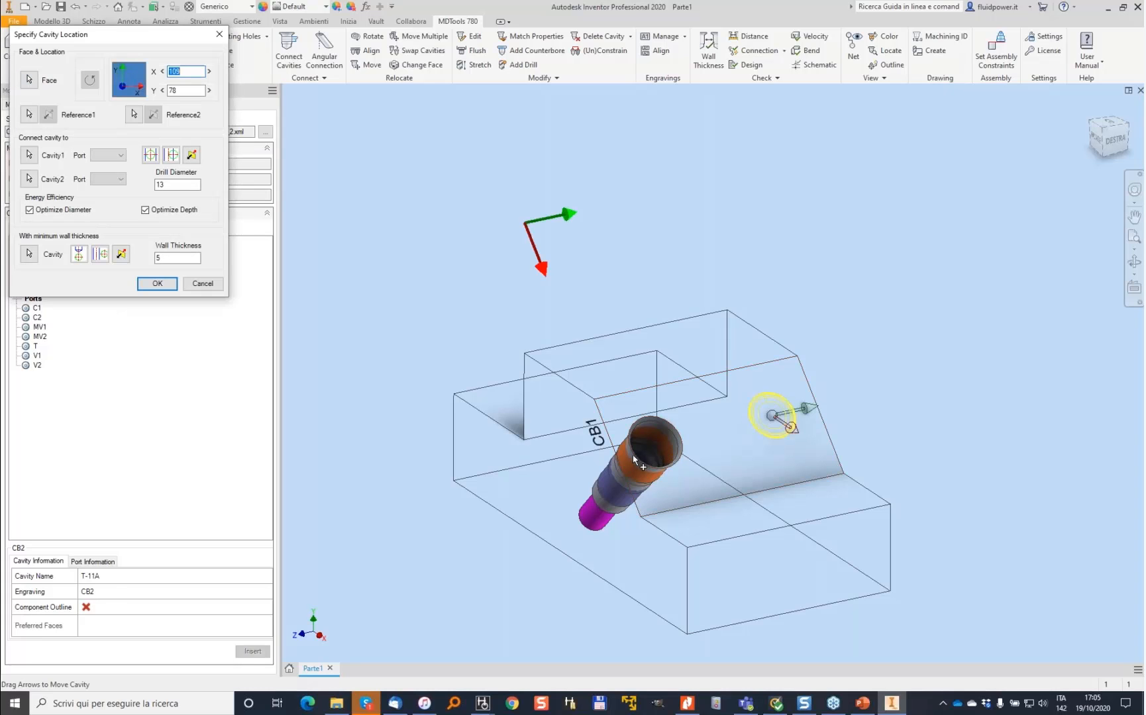
left_click(29, 114)
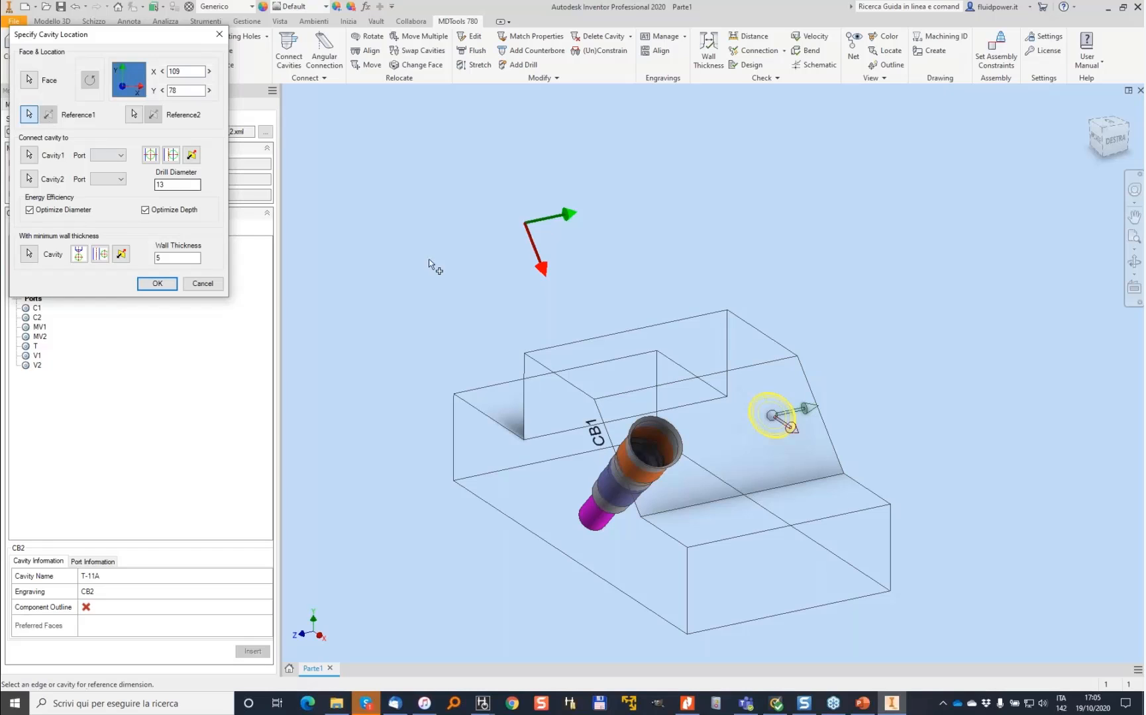
left_click(657, 452)
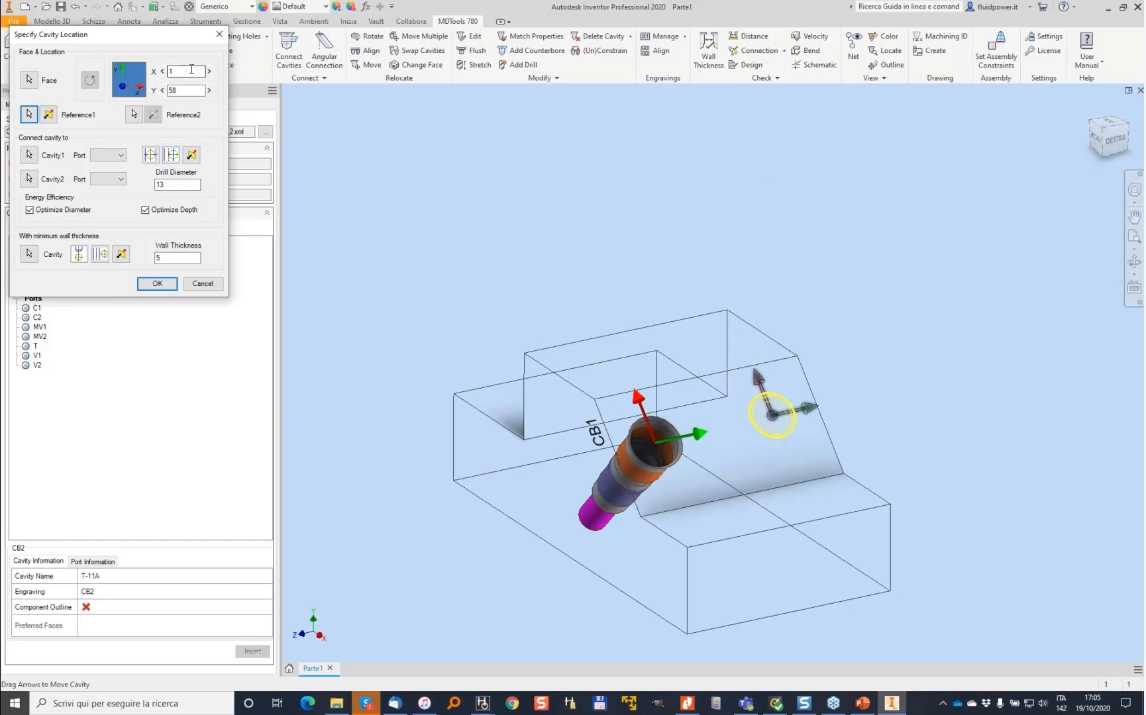
left_click_drag(773, 416, 777, 416)
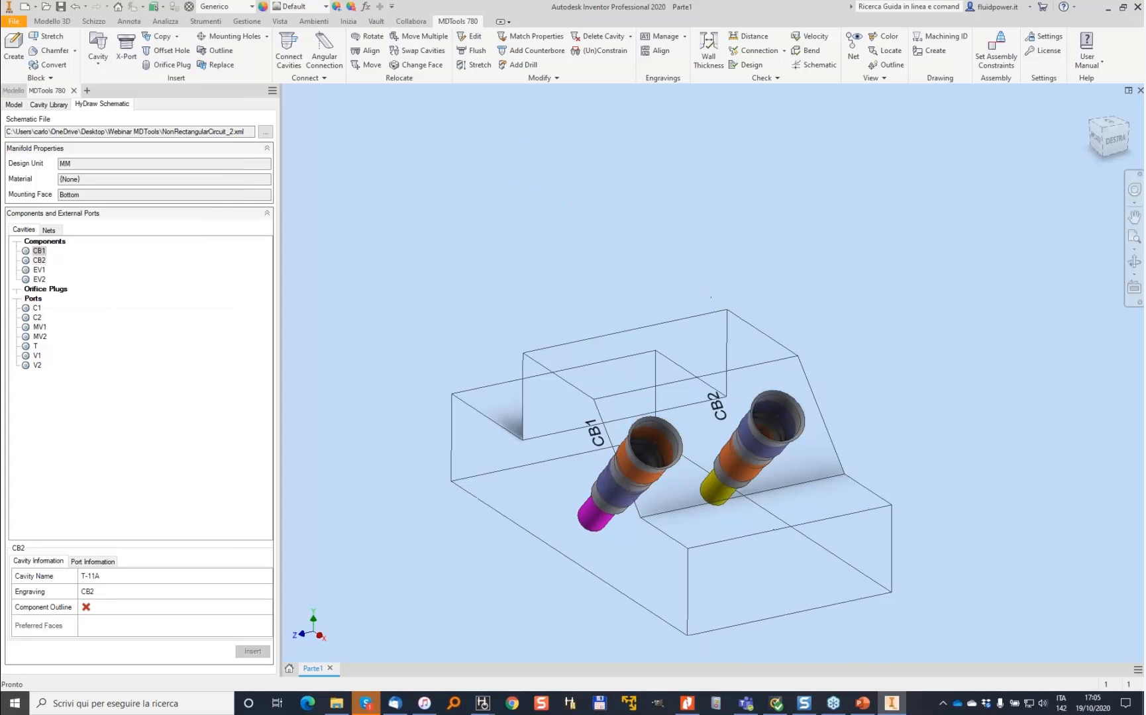
- Insert port V1 on the block's side face, referenced to CB2, at X 0 and Y 20 mm
middle_click_drag(705, 287, 446, 230, "shift")
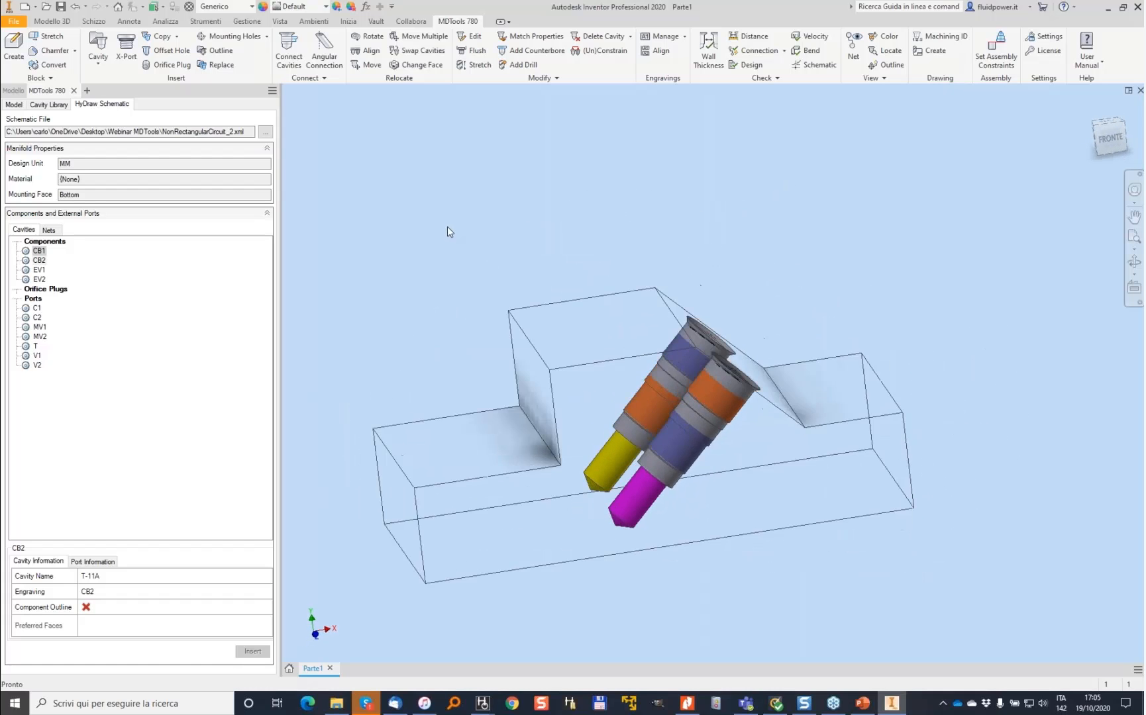
left_click(38, 356)
left_click(257, 652)
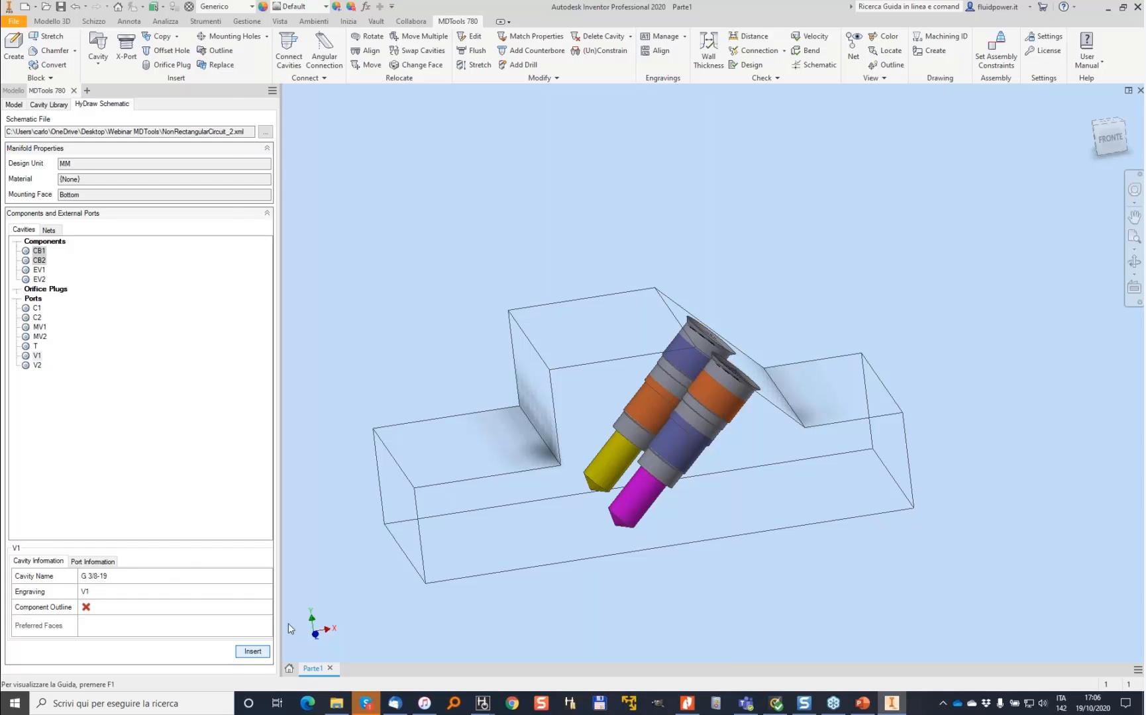
left_click(570, 426)
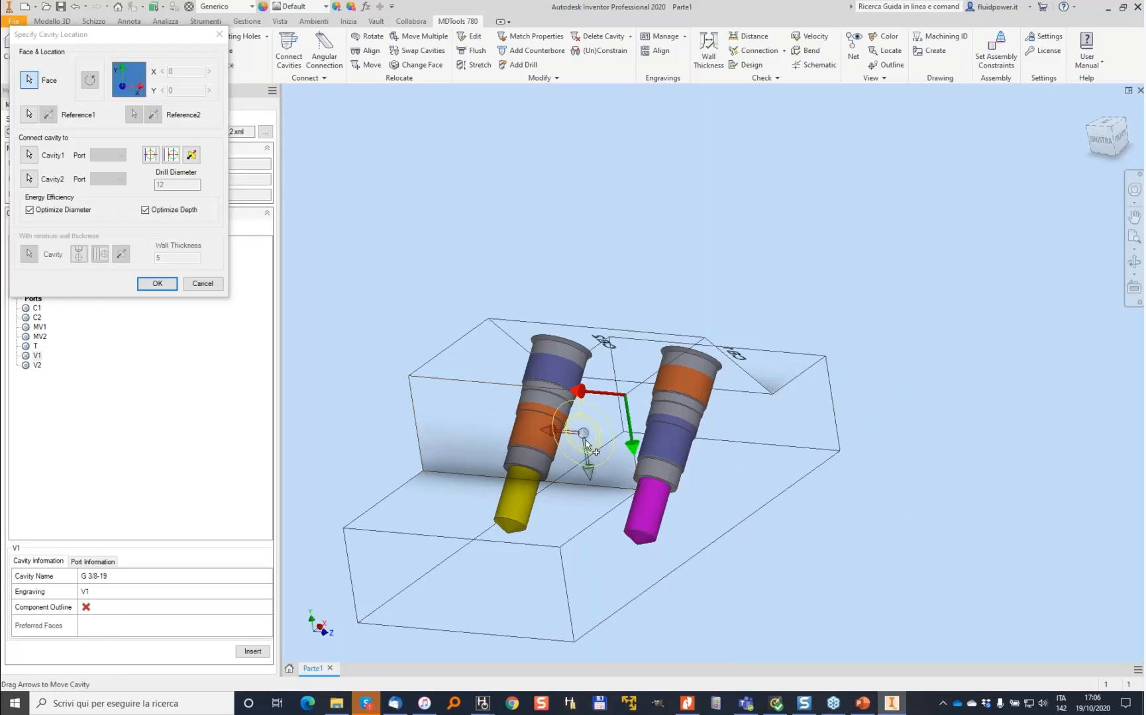
left_click(28, 115)
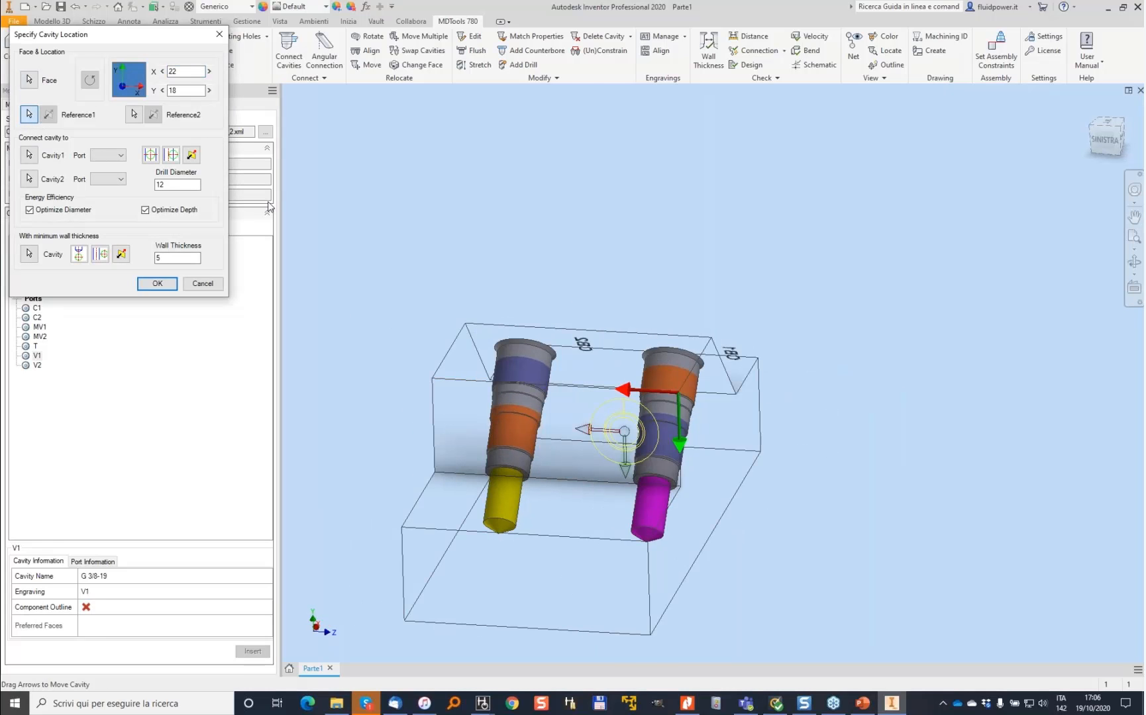
left_click(662, 382)
type("0")
key("Tab")
type("20")
key("Tab")
key("Return")
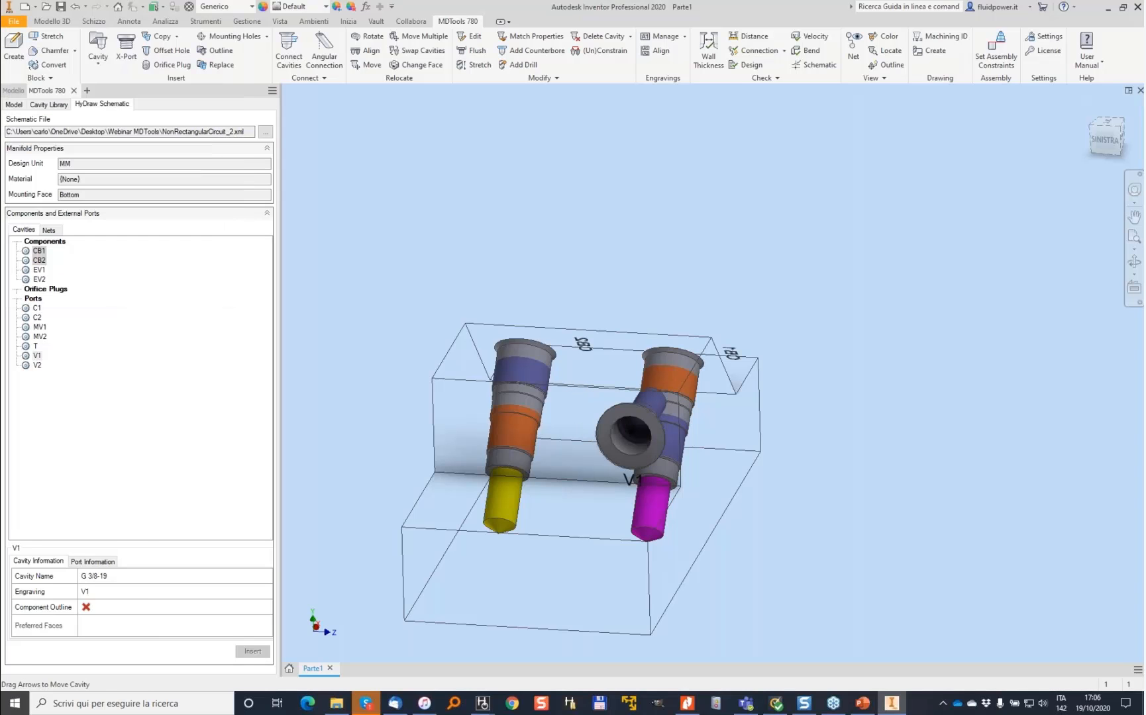
- Insert port V2 on the same side face, referenced to port V1 with a 0 mm offset
left_click(37, 365)
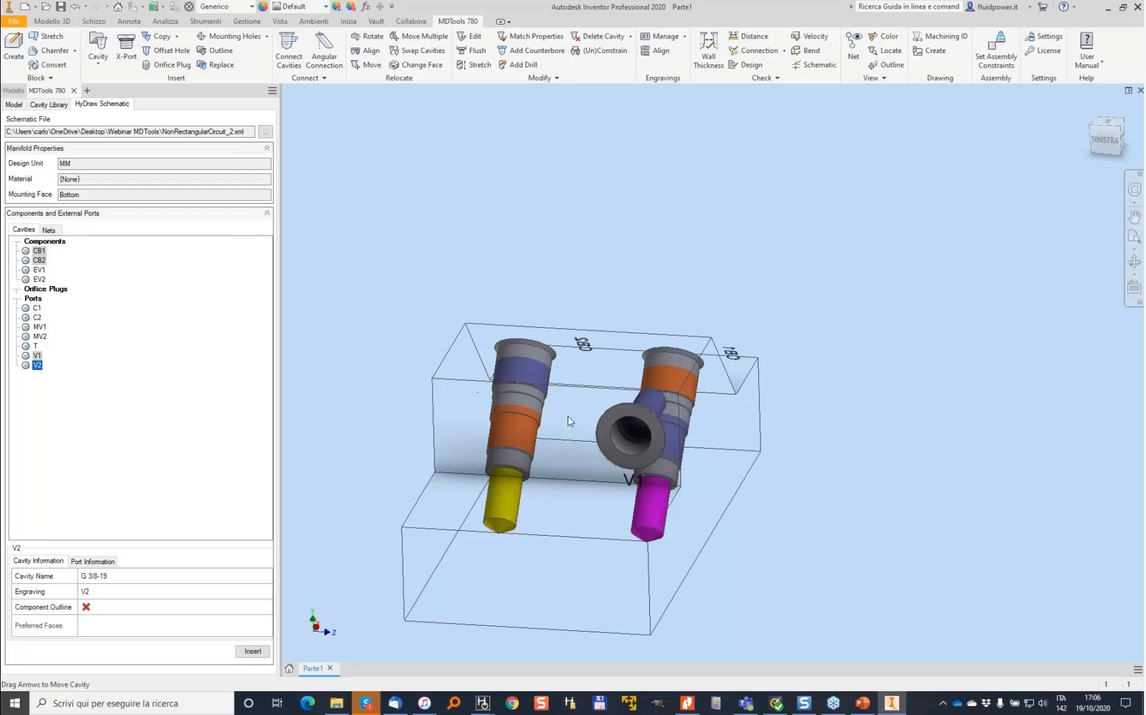
left_click(411, 420)
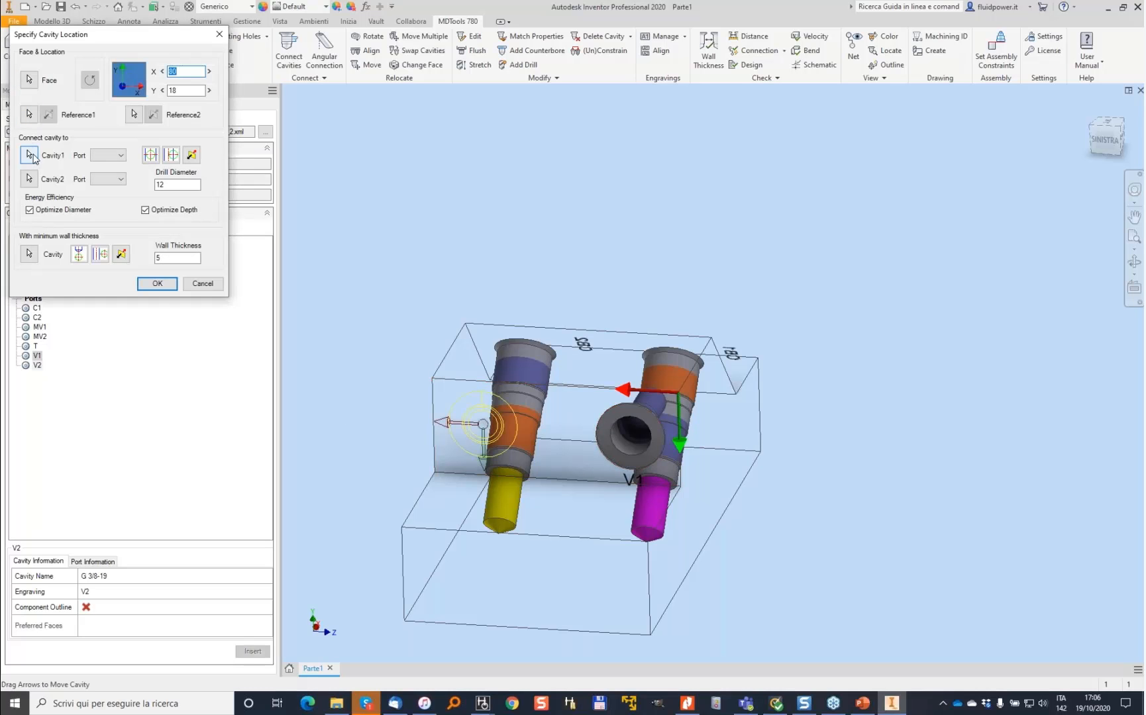
left_click(28, 114)
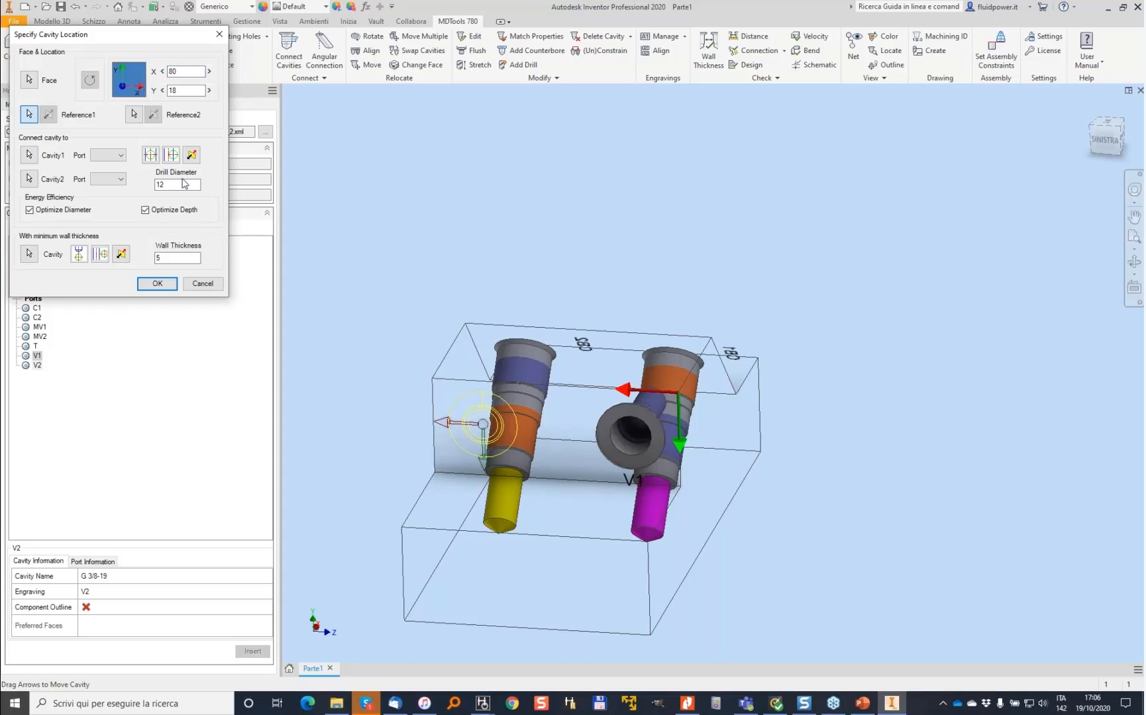
left_click(636, 439)
left_click_drag(186, 71, 161, 77)
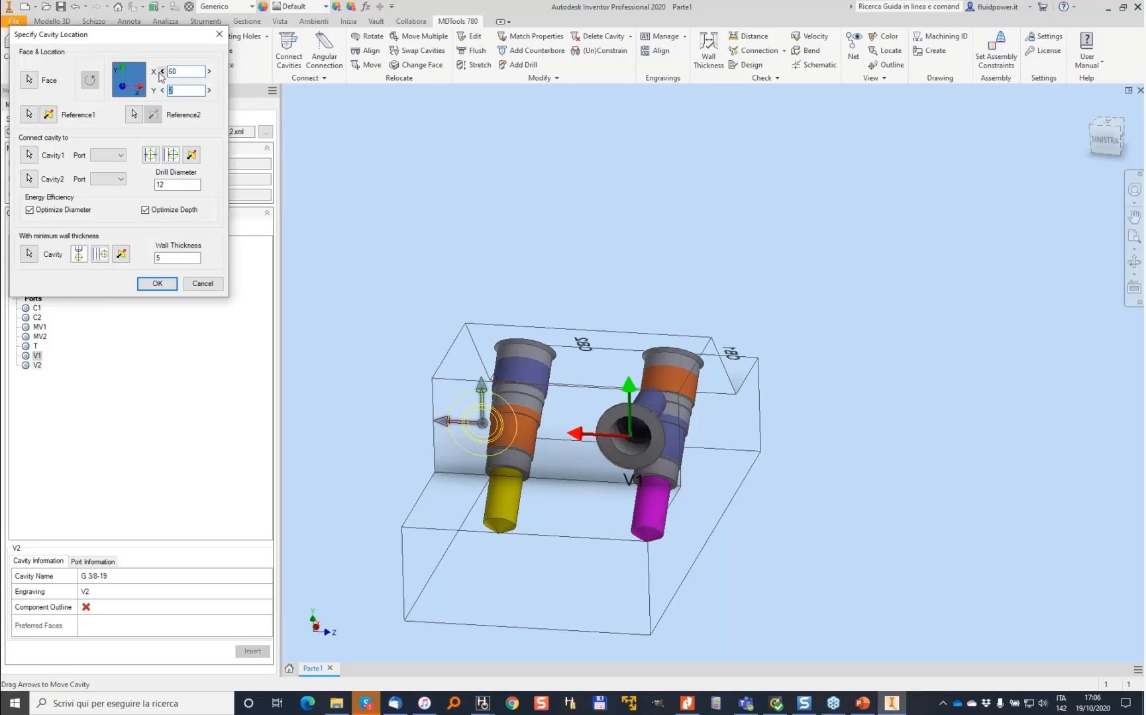
type("0")
key("Return")
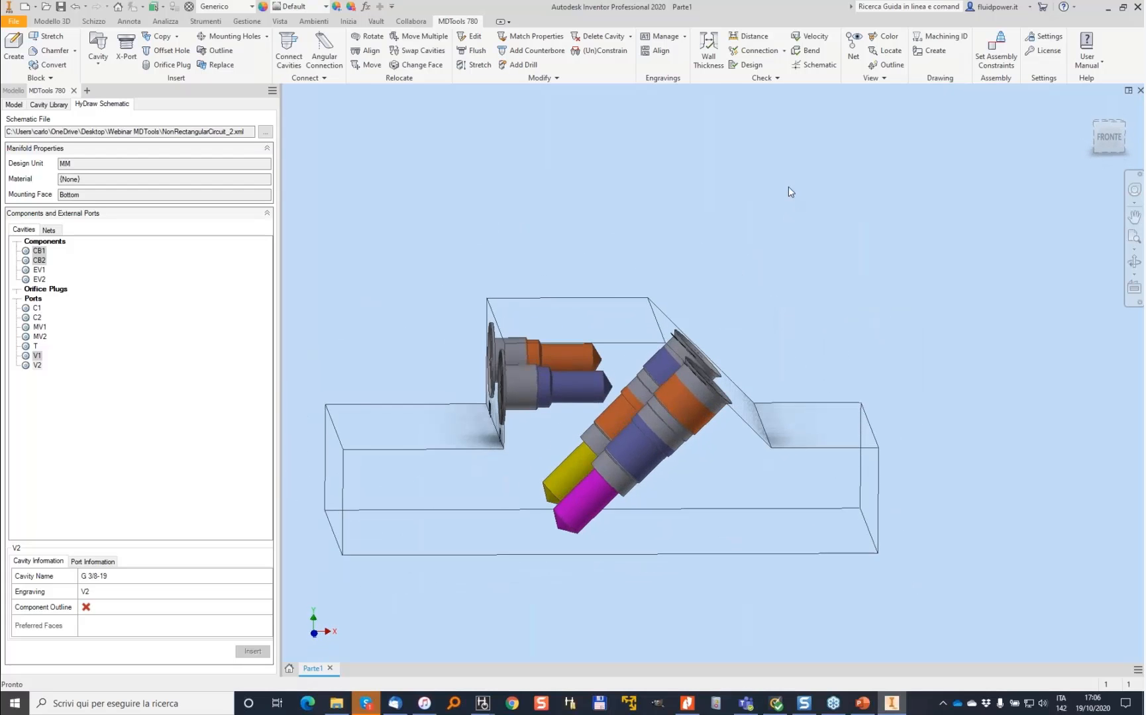
- Open the V1 net and place port MV1, connecting its drill to the V1 port cavity
left_click(52, 232)
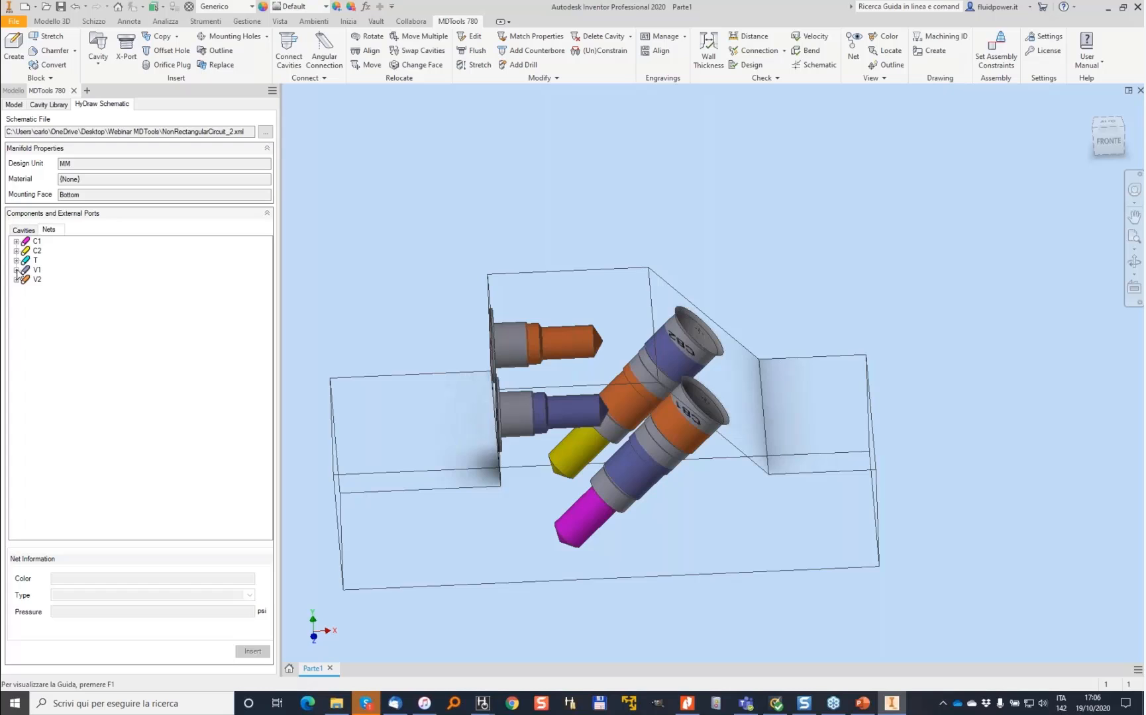
left_click(16, 270)
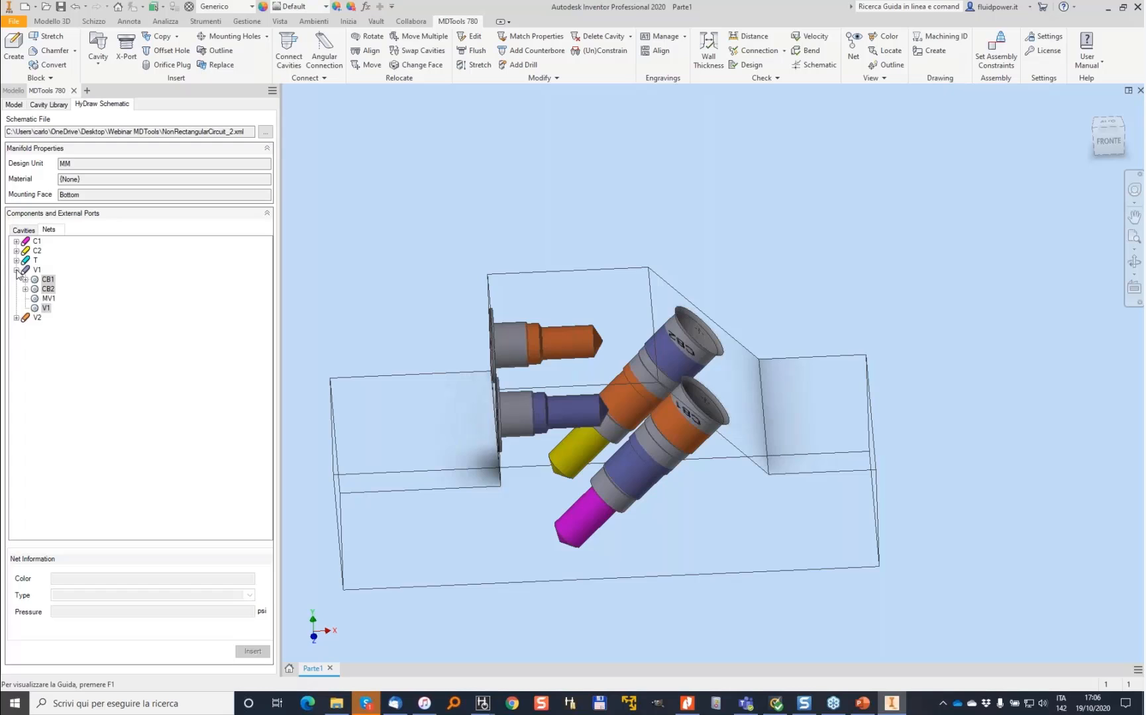
left_click(49, 299)
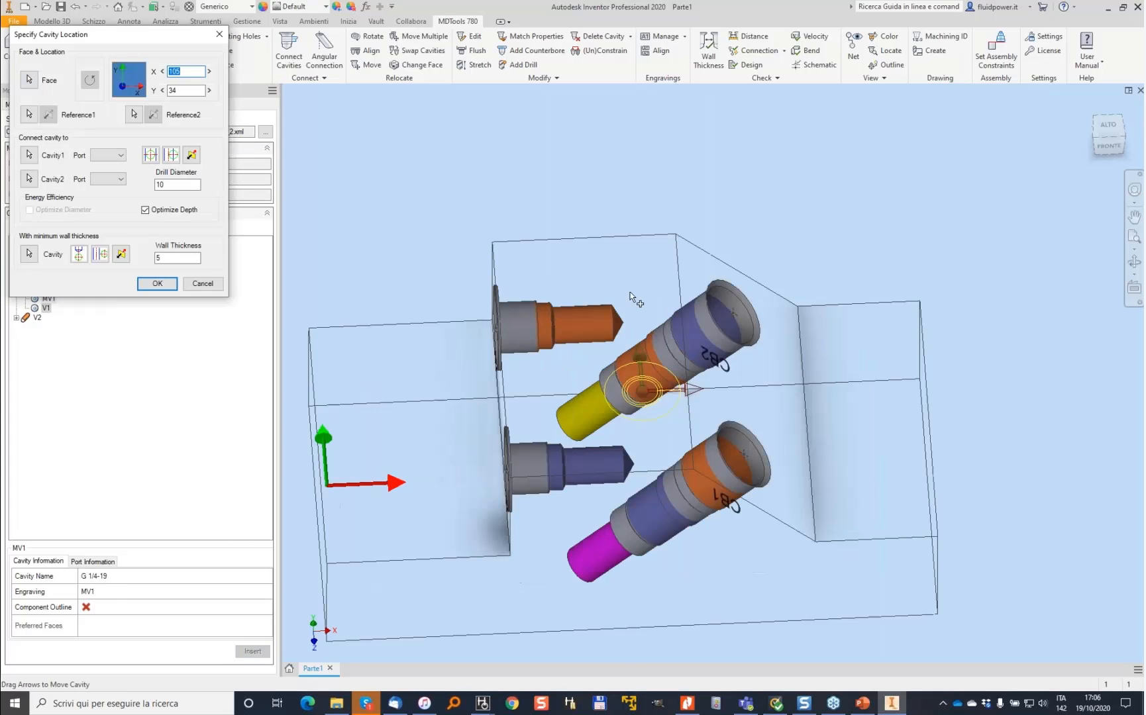
left_click(31, 157)
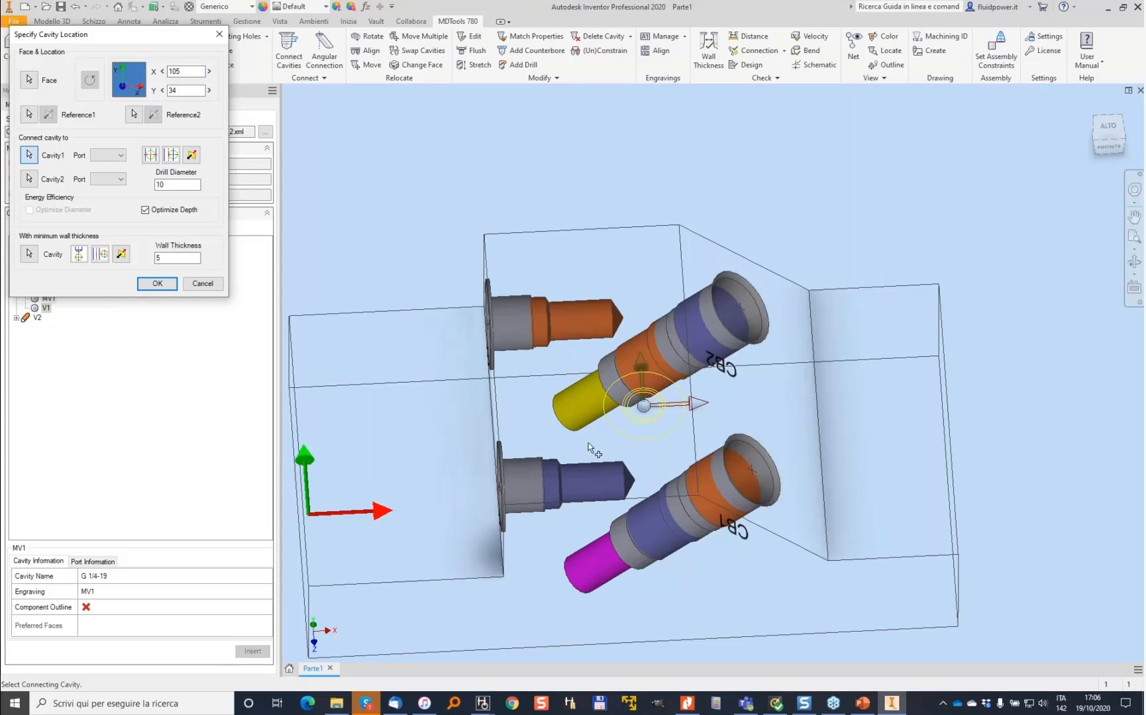
left_click(605, 471)
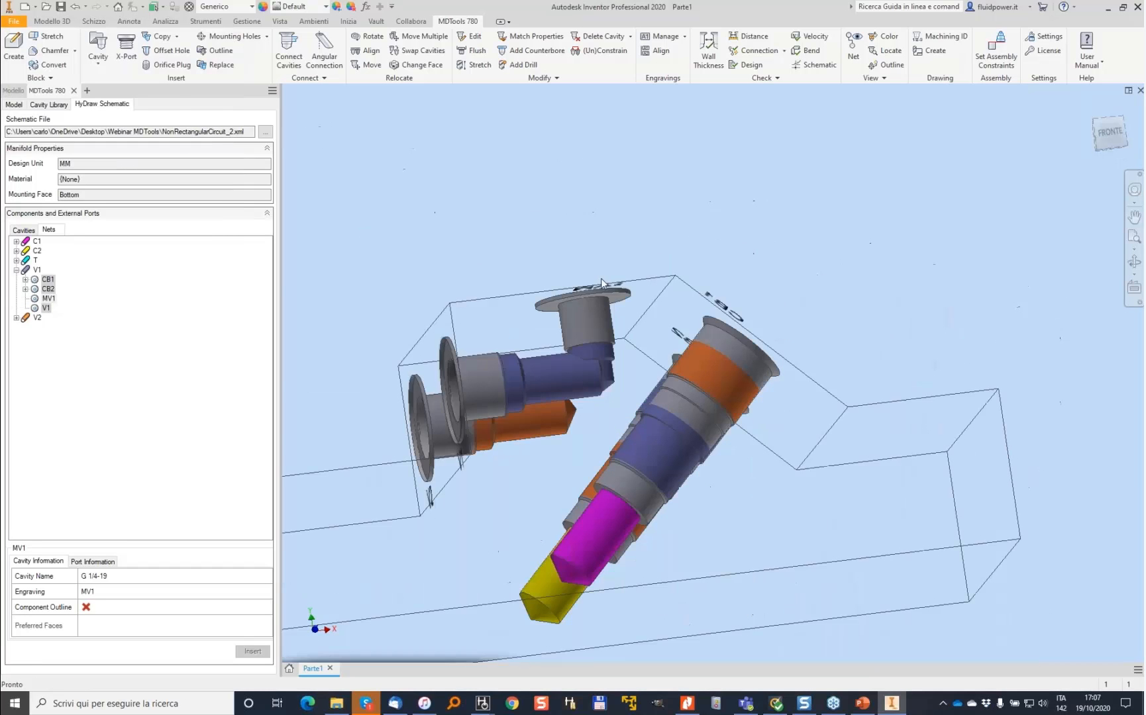
- Stretch MV1's connecting drill so it reaches the angled cavities
left_click(476, 64)
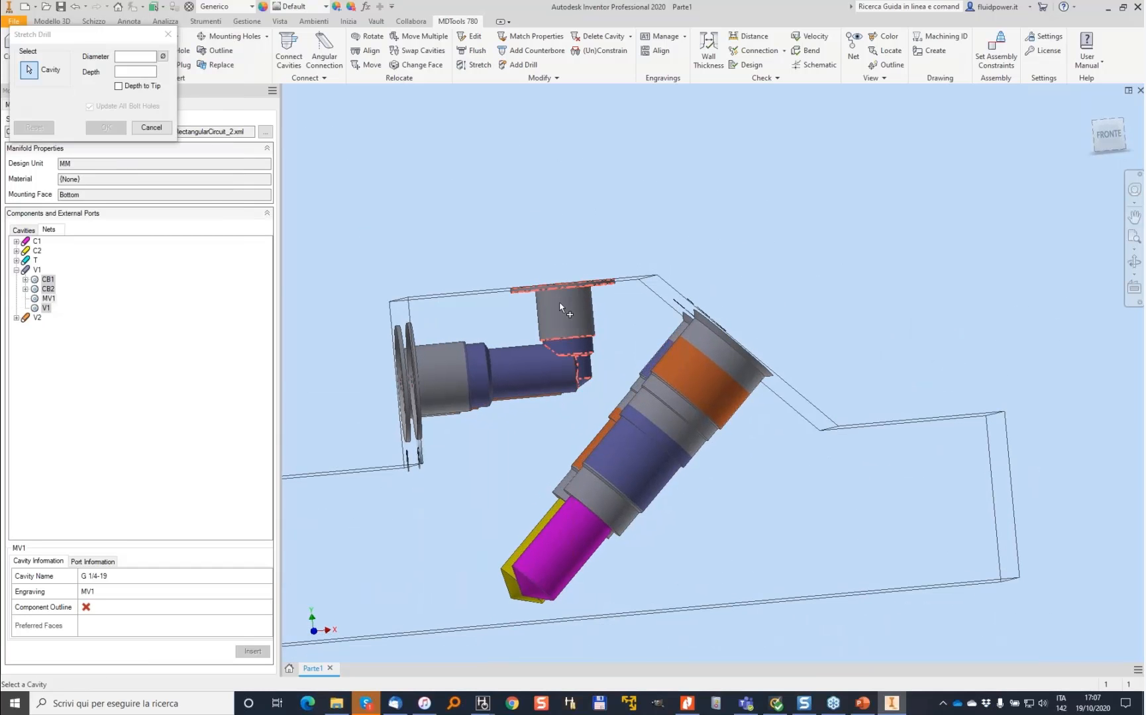
left_click(586, 401)
left_click_drag(608, 454, 610, 462)
left_click(114, 190)
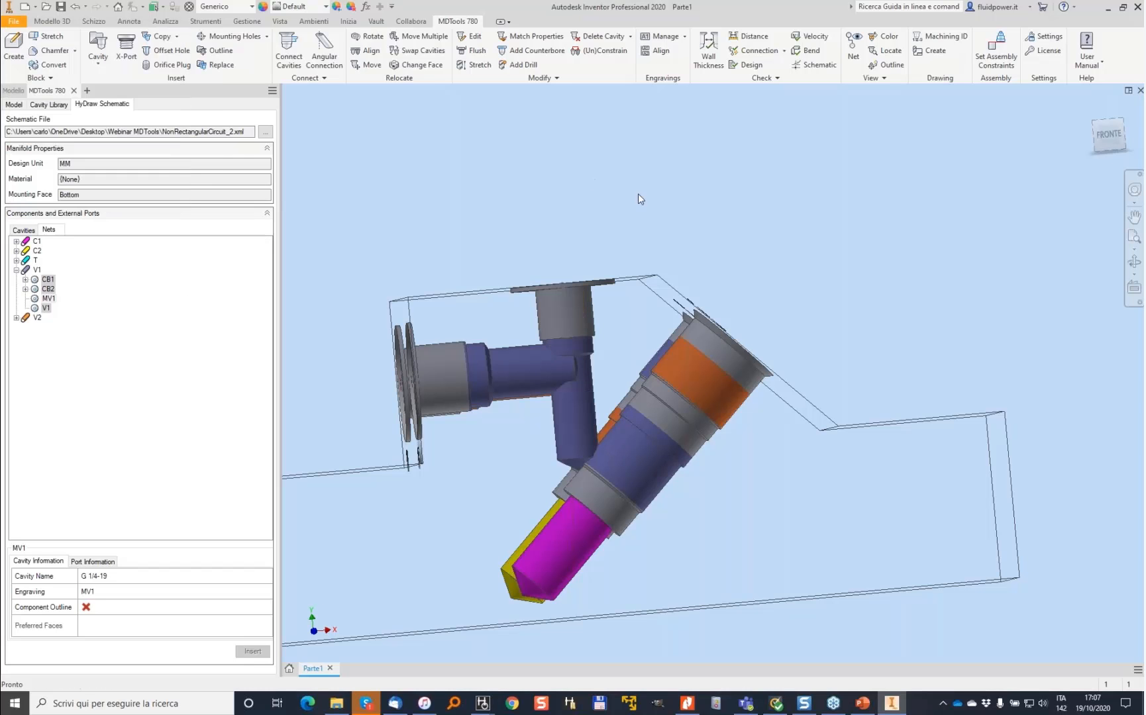
- Move port MV1 along the block edge to X 45 mm, keeping Y at 20 mm
left_click(604, 256)
left_click(639, 233)
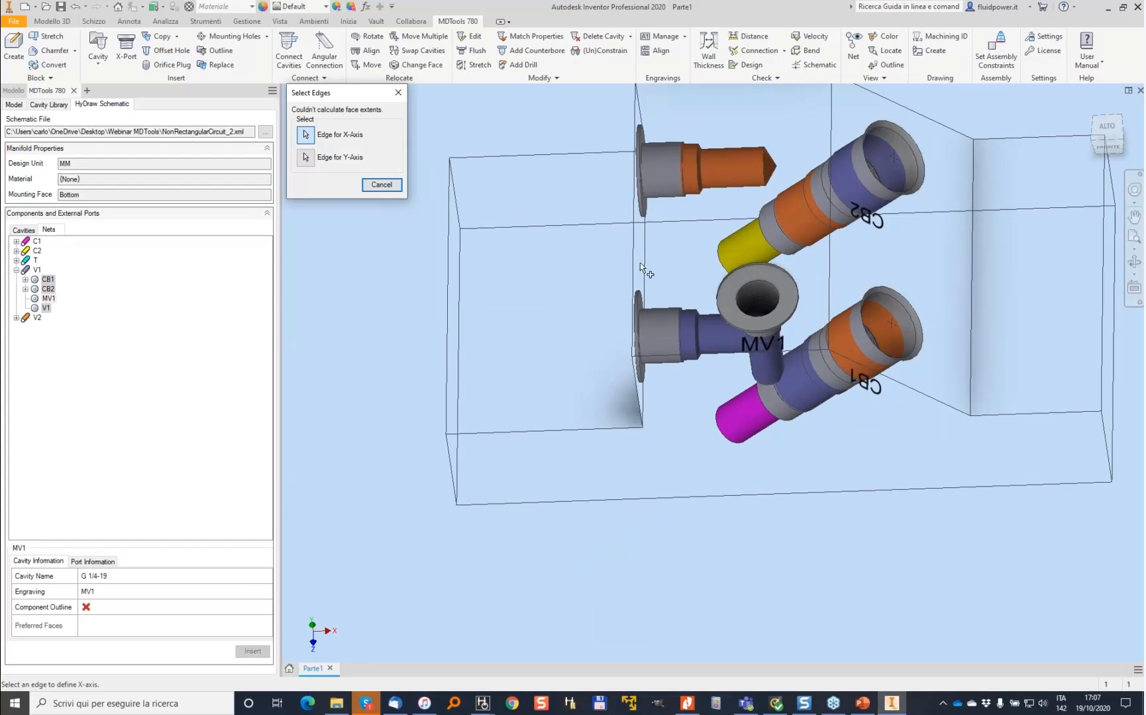
left_click(712, 354)
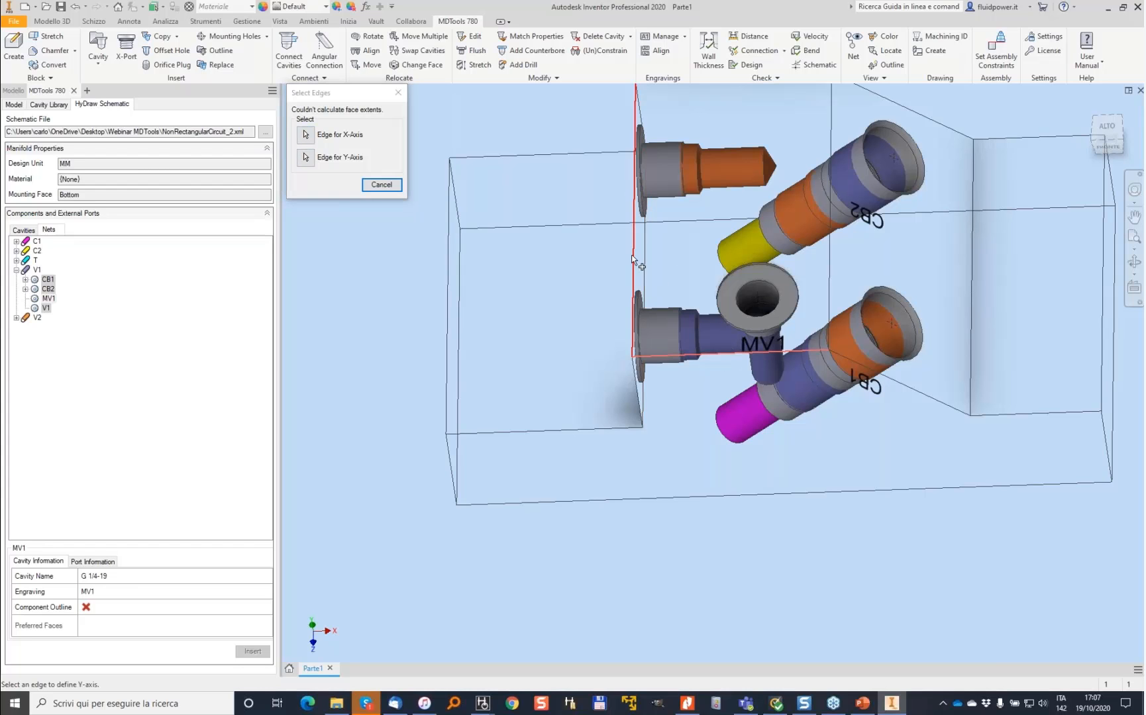
left_click(632, 260)
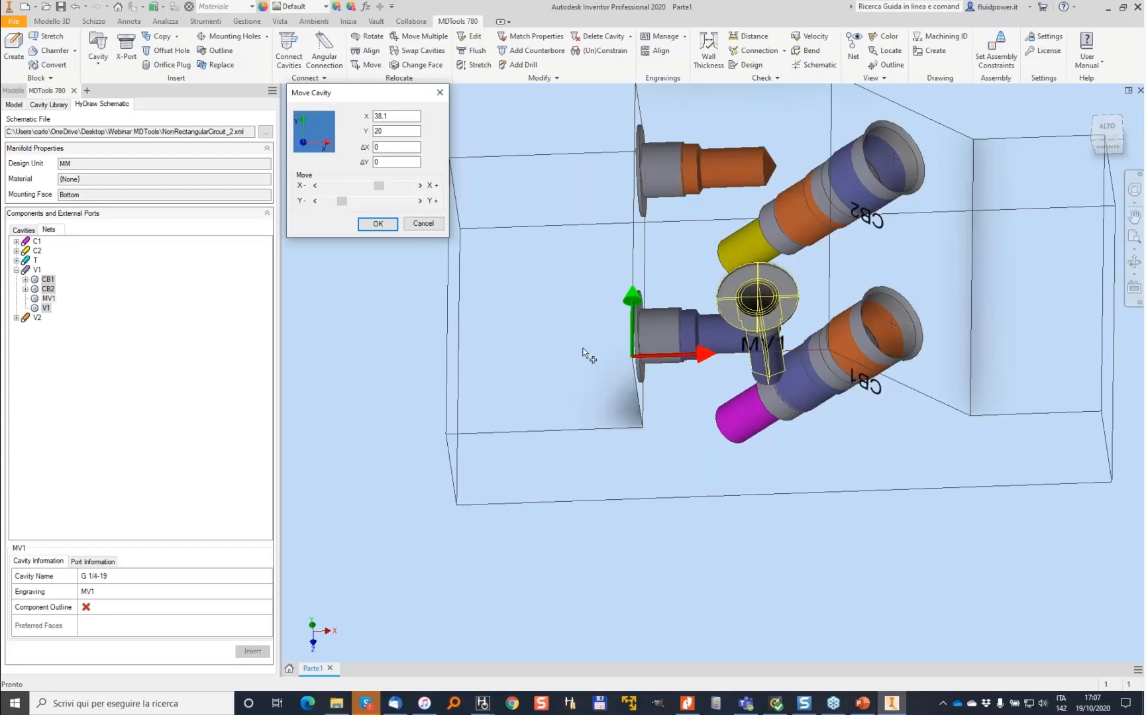
left_click(420, 185)
left_click(419, 185)
left_click(420, 185)
left_click(420, 186)
left_click(420, 186)
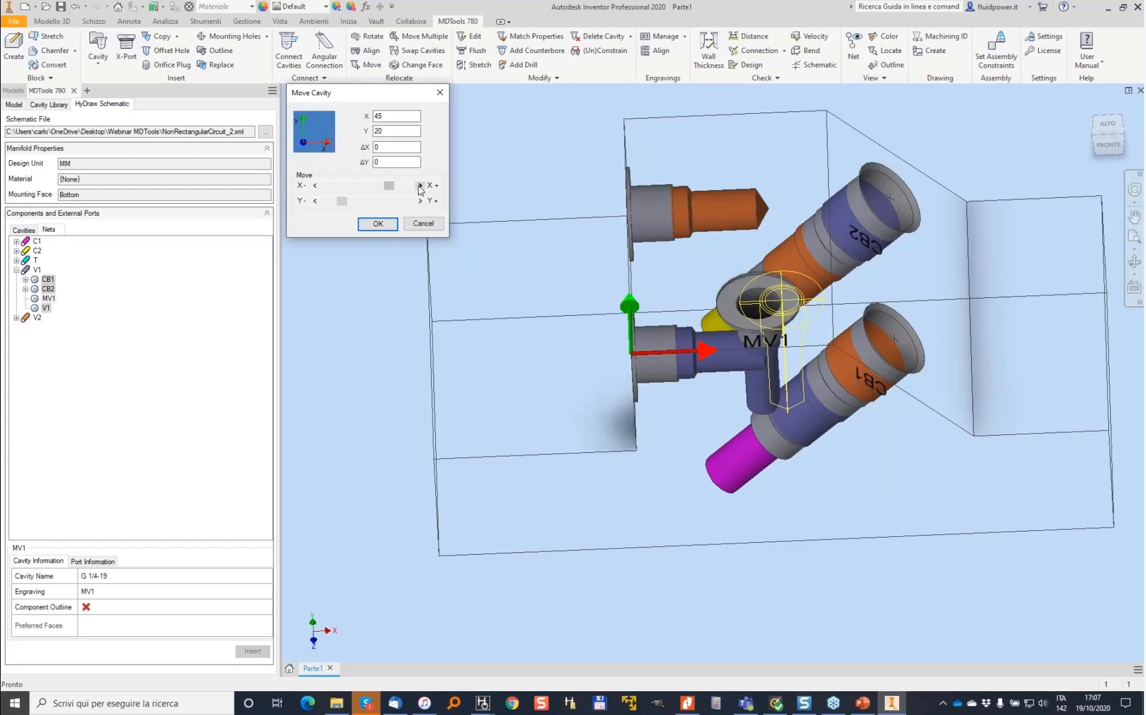
left_click(378, 224)
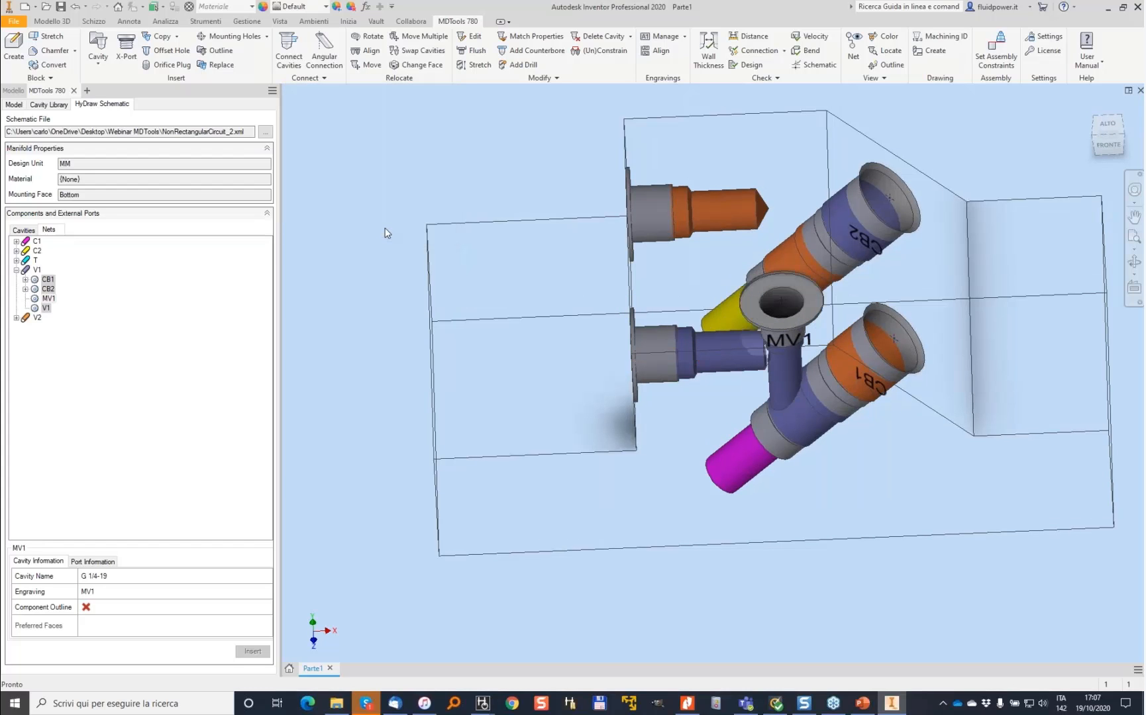
- Open the V2 net and place port MV2 on the block's top face
left_click(16, 318)
left_click(46, 346)
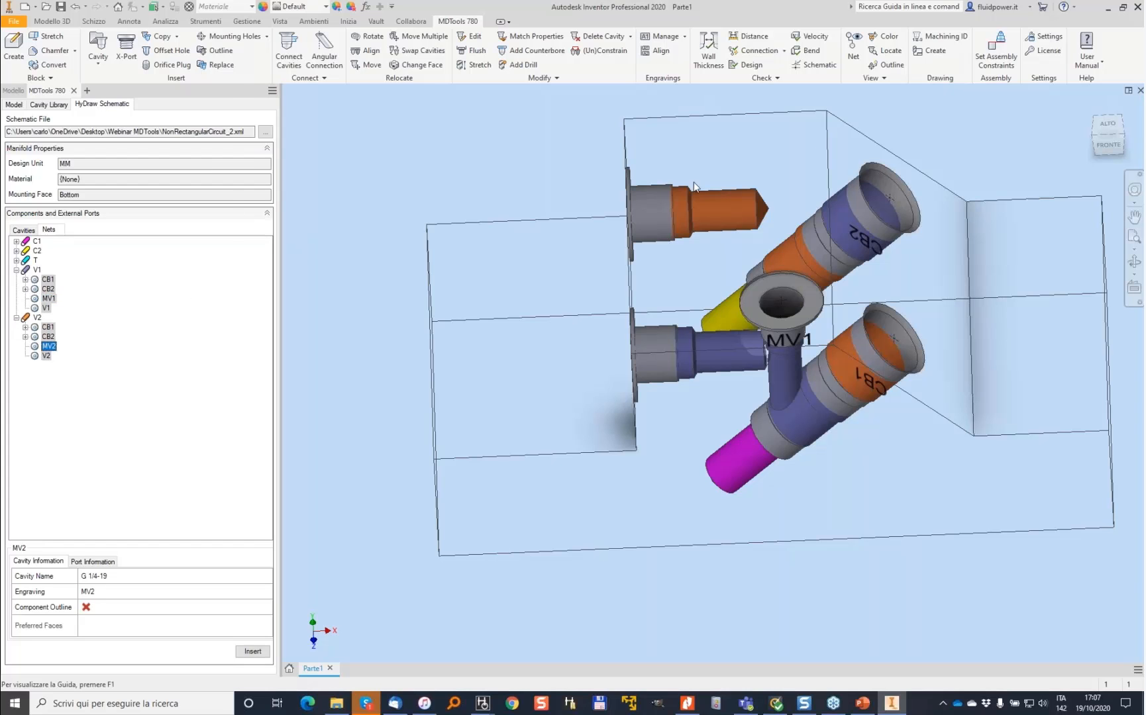
left_click(752, 161)
key("Return")
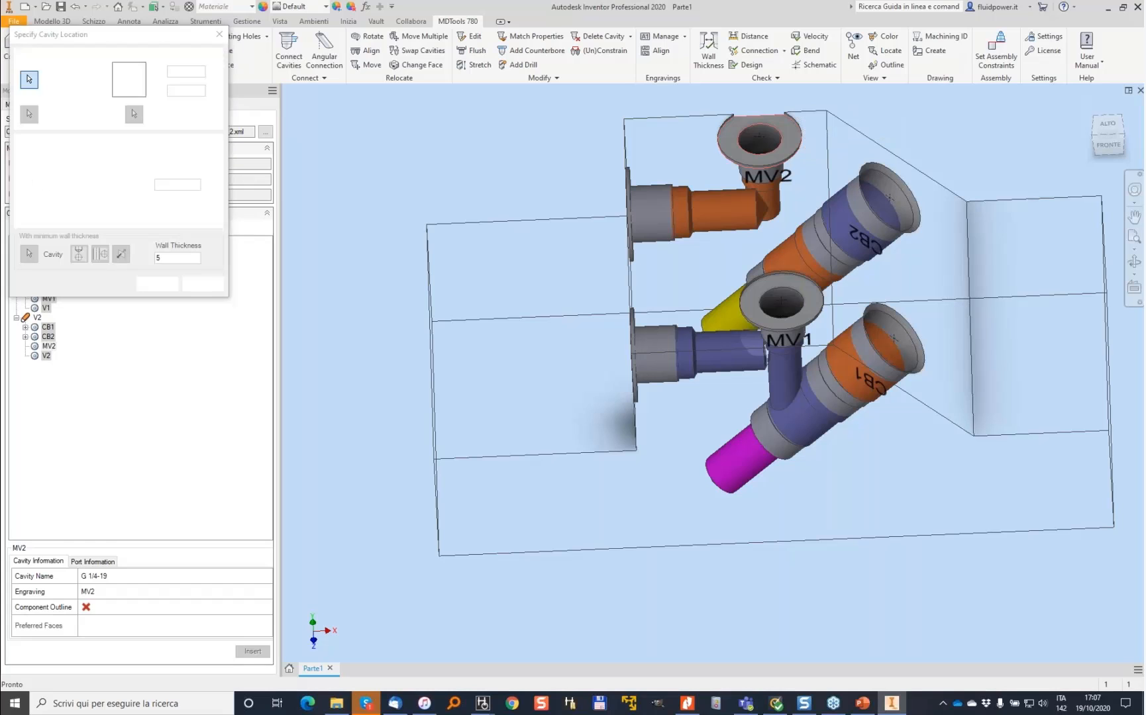
left_click(785, 199)
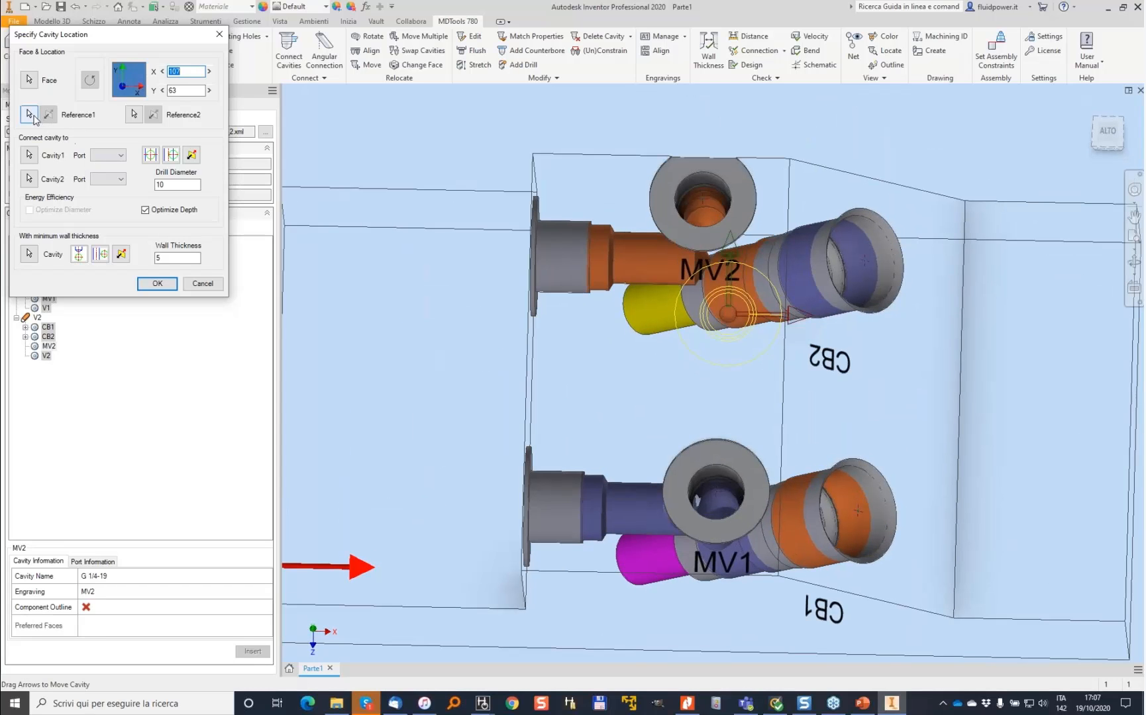
- Reference MV2 to the block edge and connect it to a cavity, positioning it at X 0 and Y 60 mm
left_click(30, 155)
left_click(633, 257)
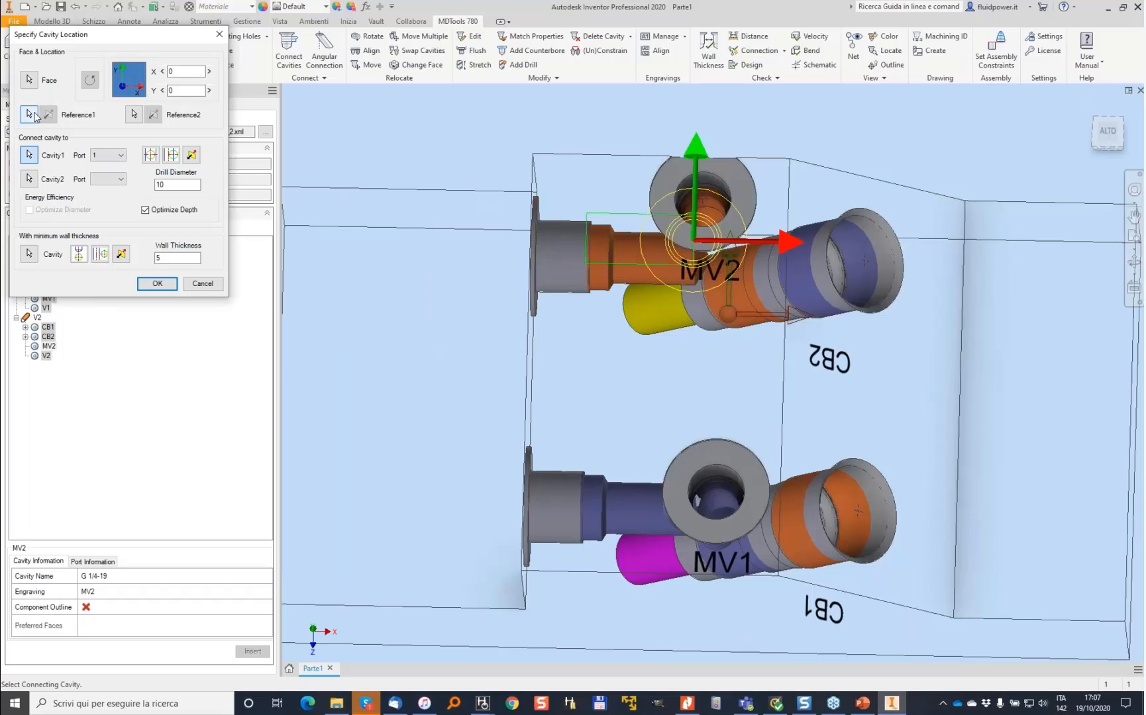
left_click(718, 455)
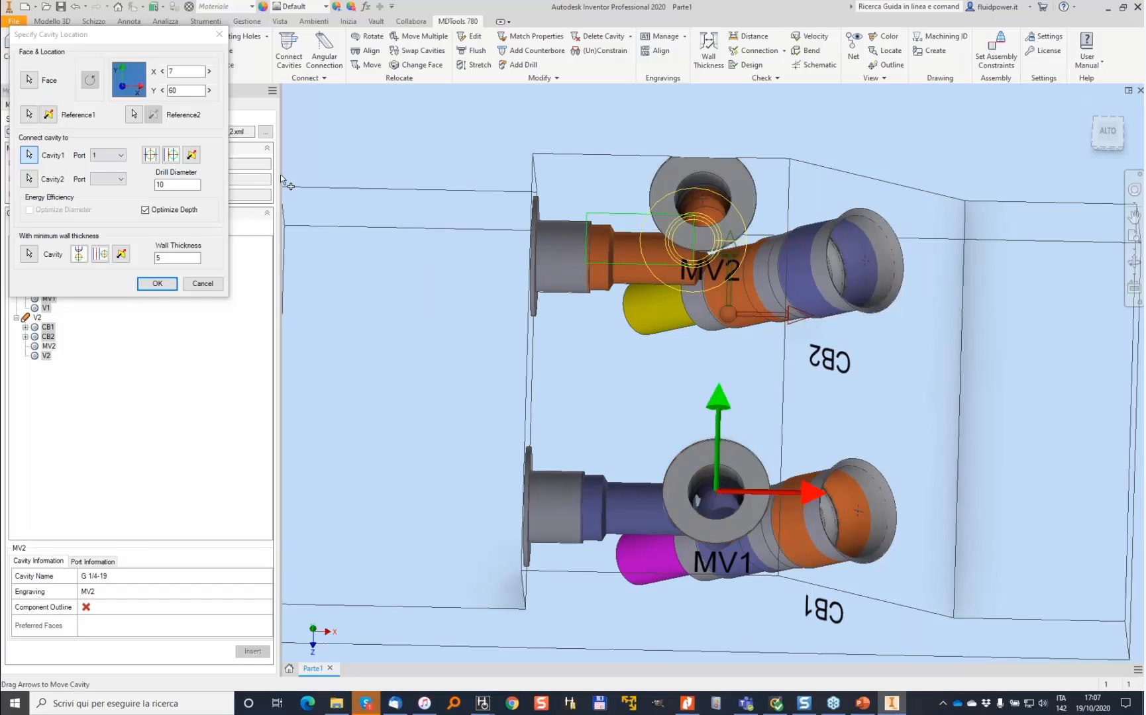
key("Tab")
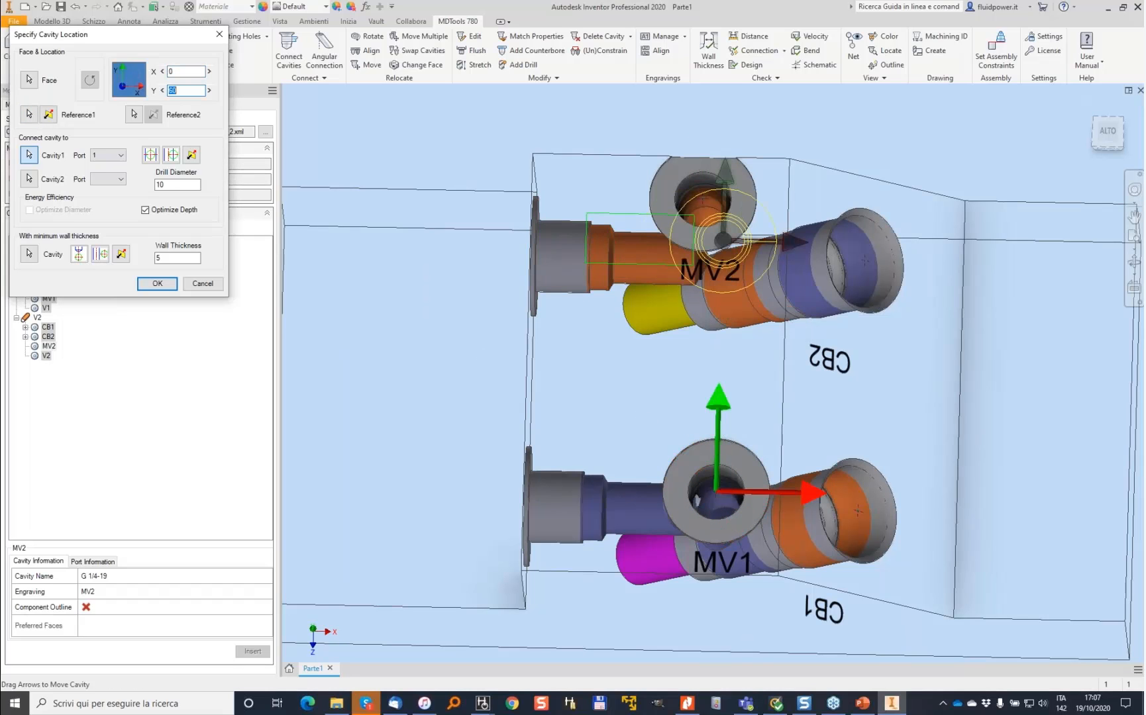
left_click(164, 287)
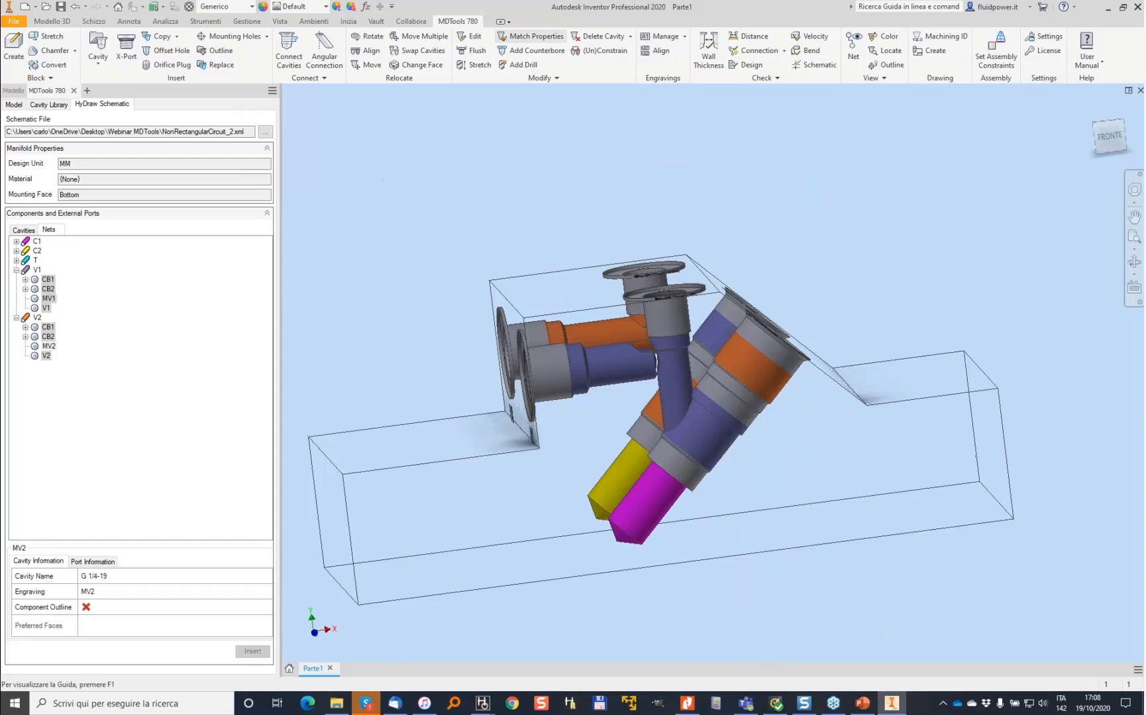
- Match MV2's cavity properties to those of MV1, including drill dimensions and port information
left_click(530, 36)
left_click(667, 331)
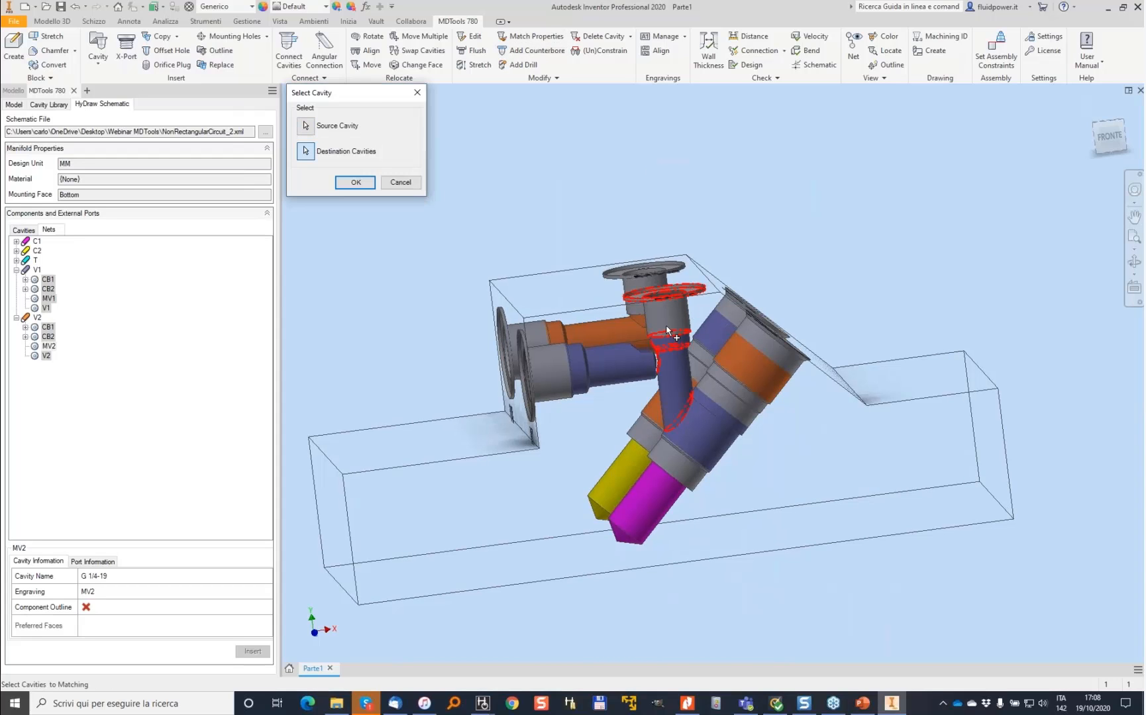
left_click(652, 278)
left_click(356, 182)
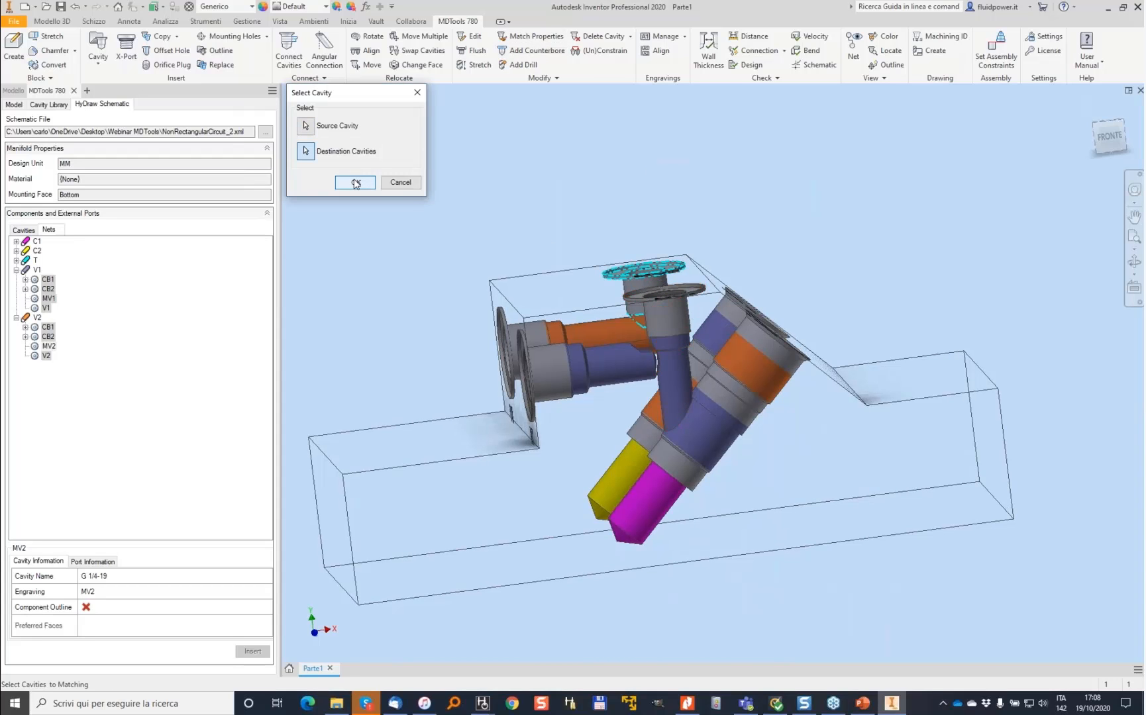
left_click(427, 185)
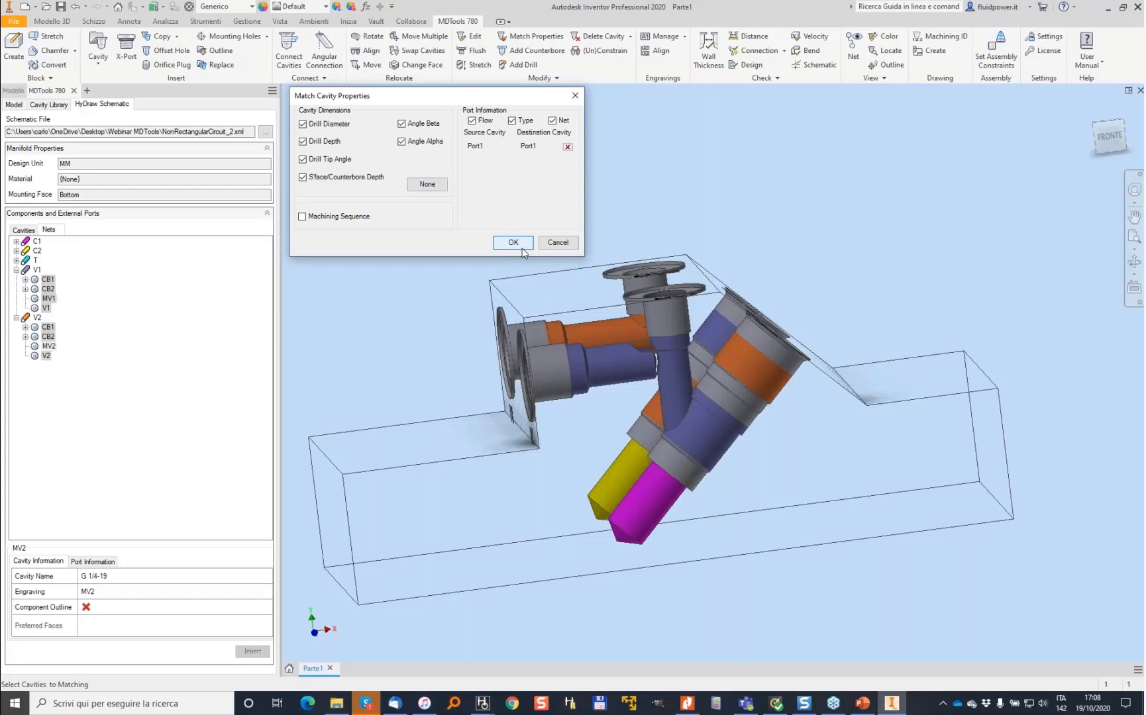
left_click(512, 243)
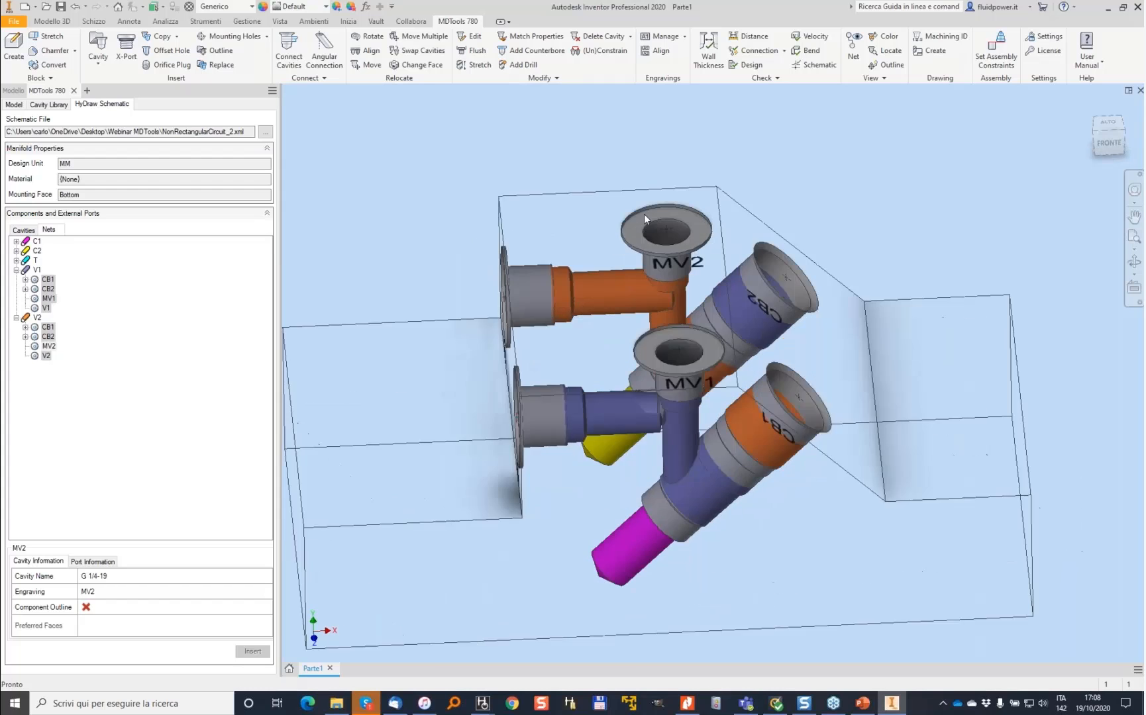
left_click(649, 267)
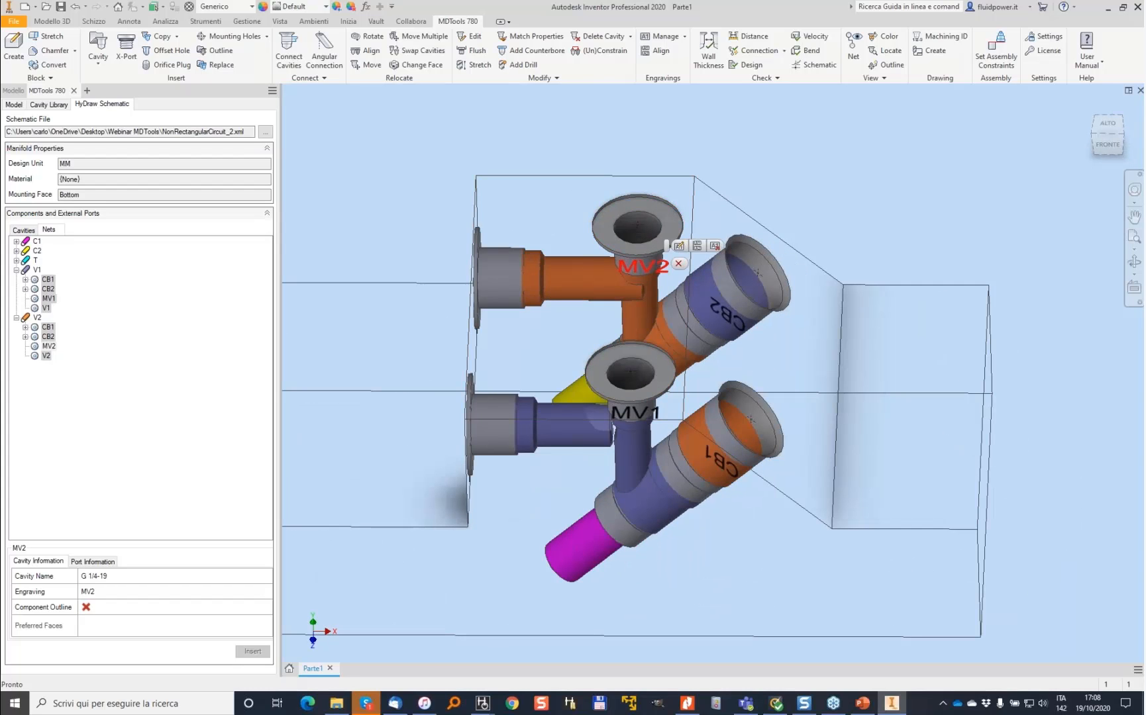
left_click(679, 248)
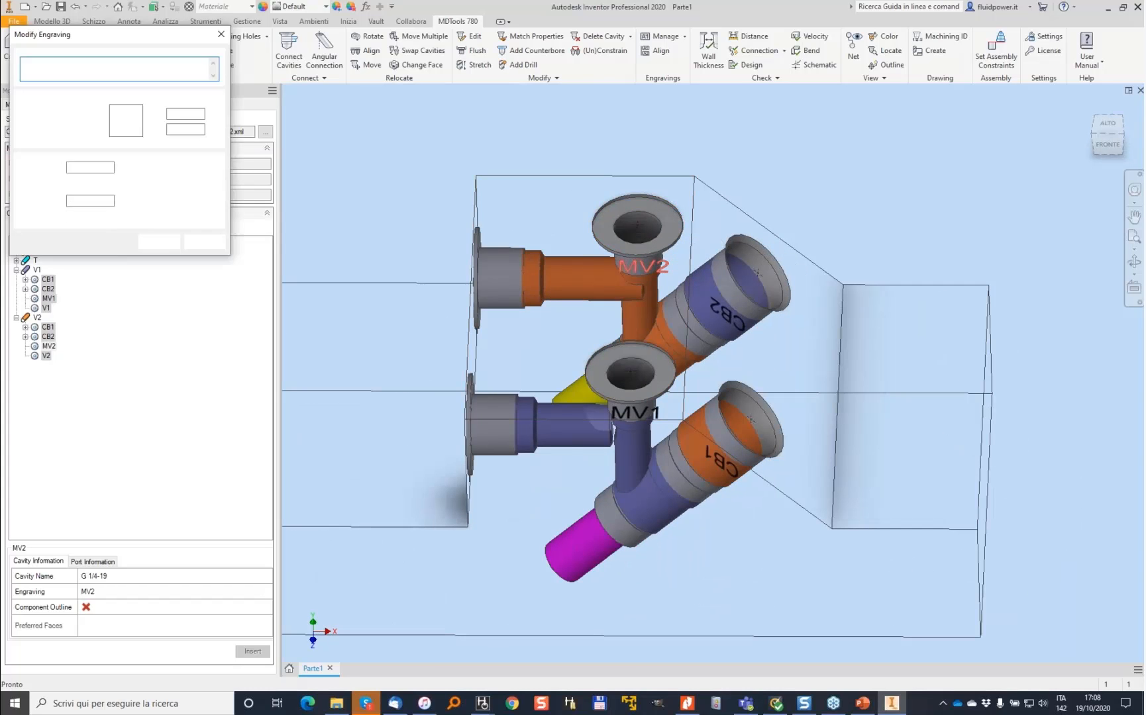
left_click(618, 193)
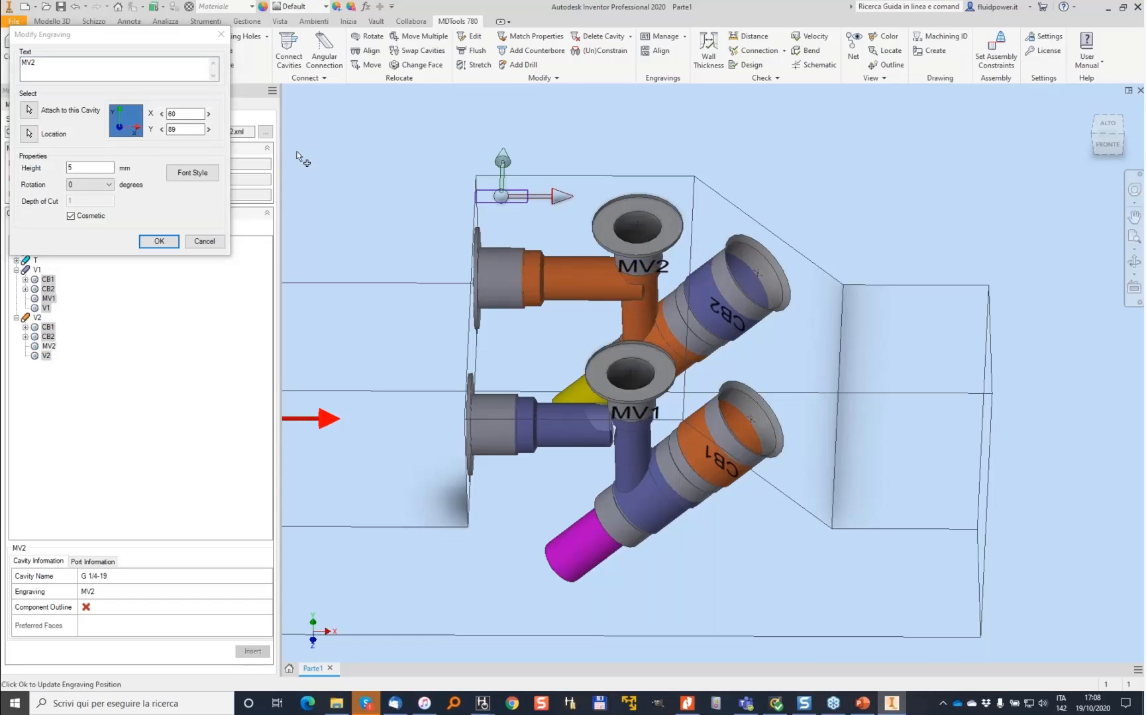
left_click(204, 242)
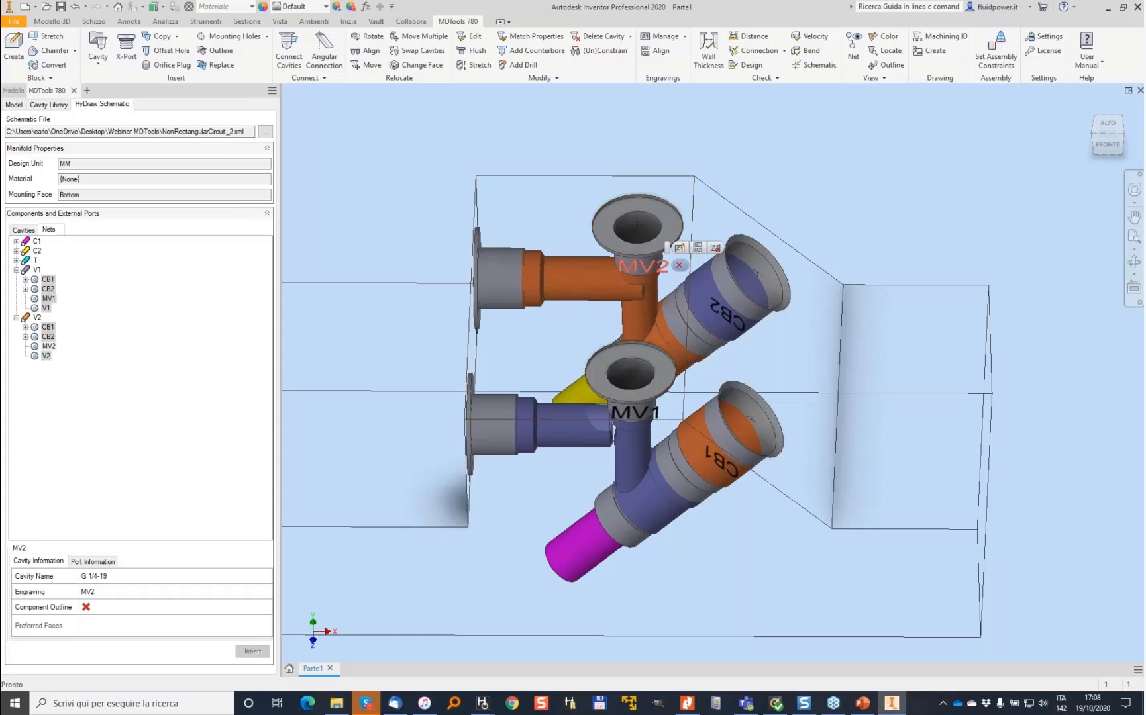
left_click(716, 248)
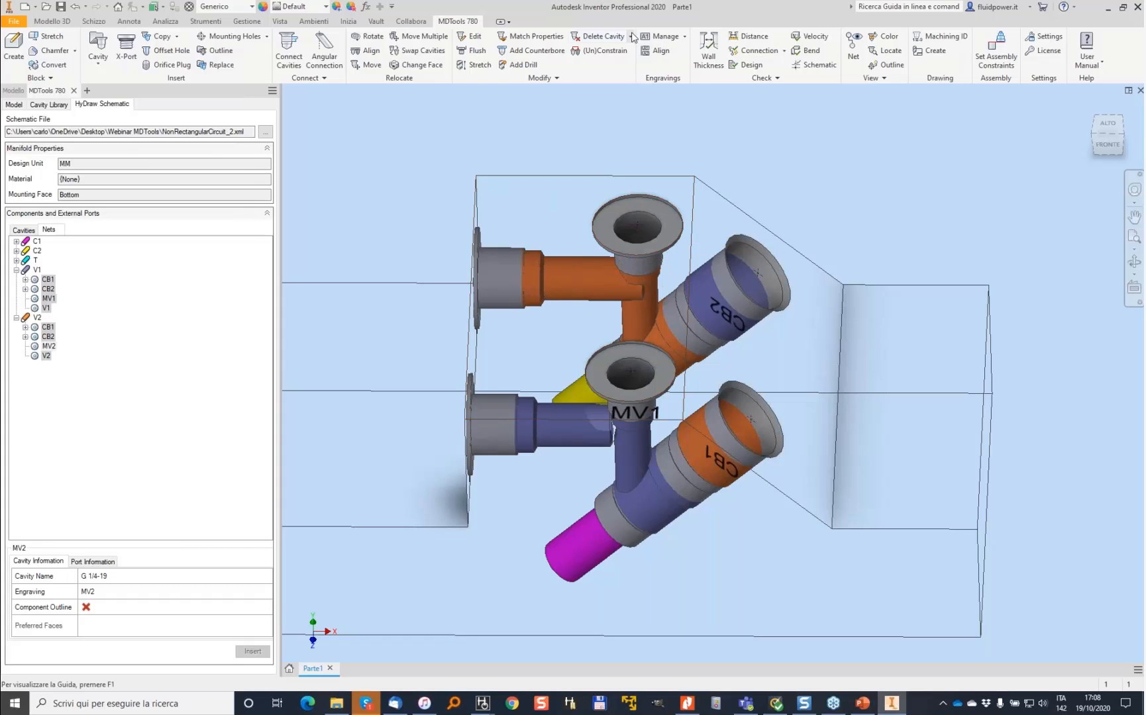
- Engrave an MV2 label attached to the MV2 cavity on the block's top face
left_click(651, 38)
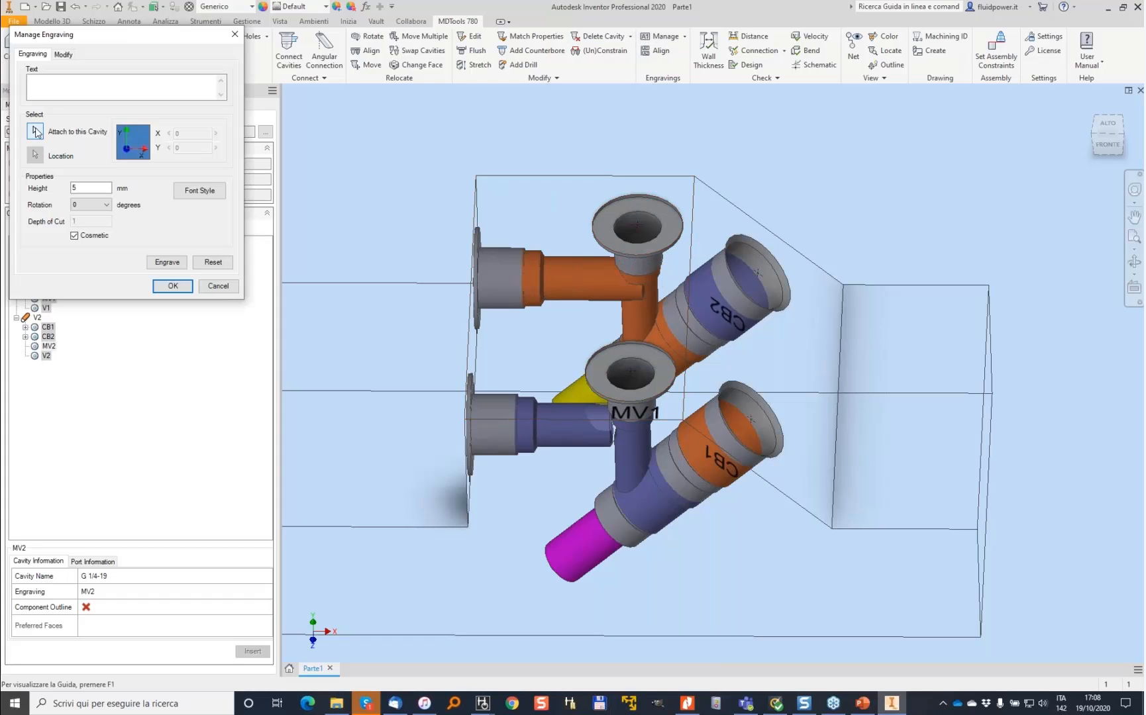
left_click(35, 132)
left_click(562, 195)
left_click(561, 191)
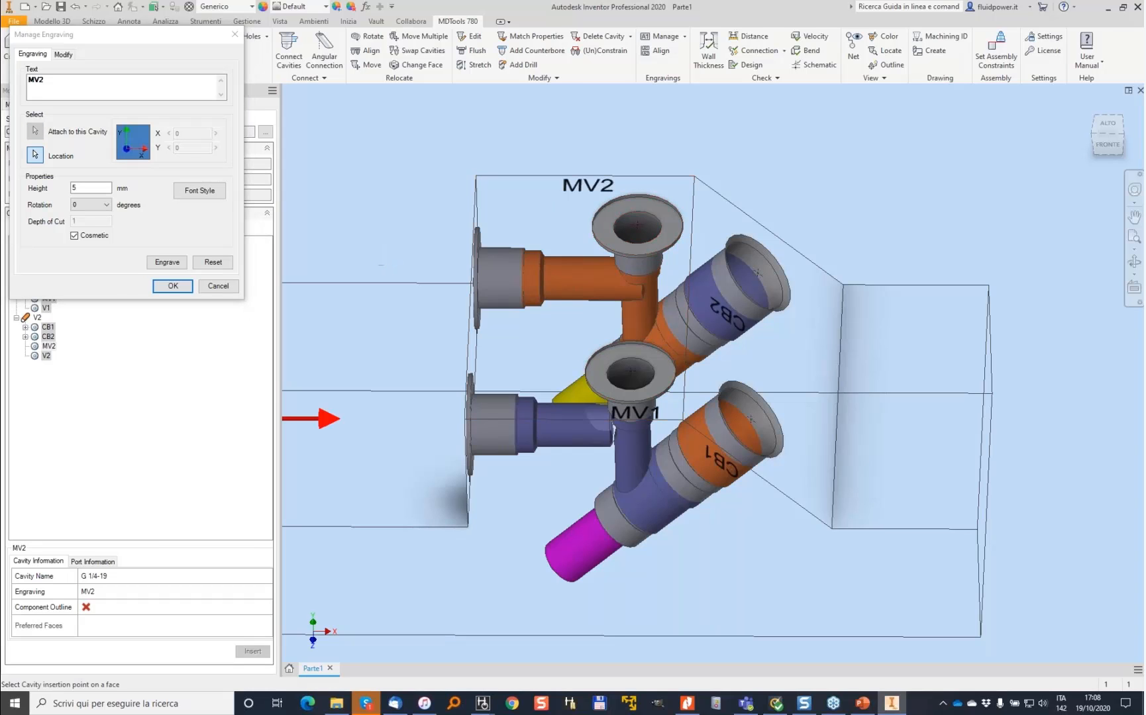
left_click(173, 263)
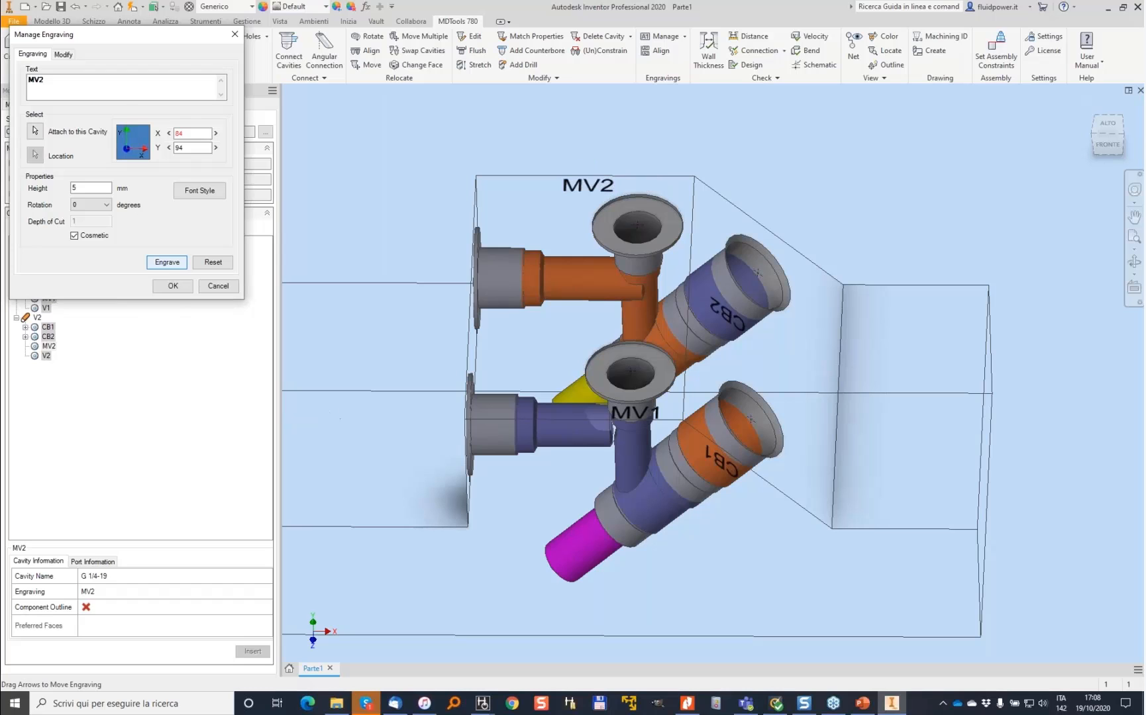
left_click(173, 287)
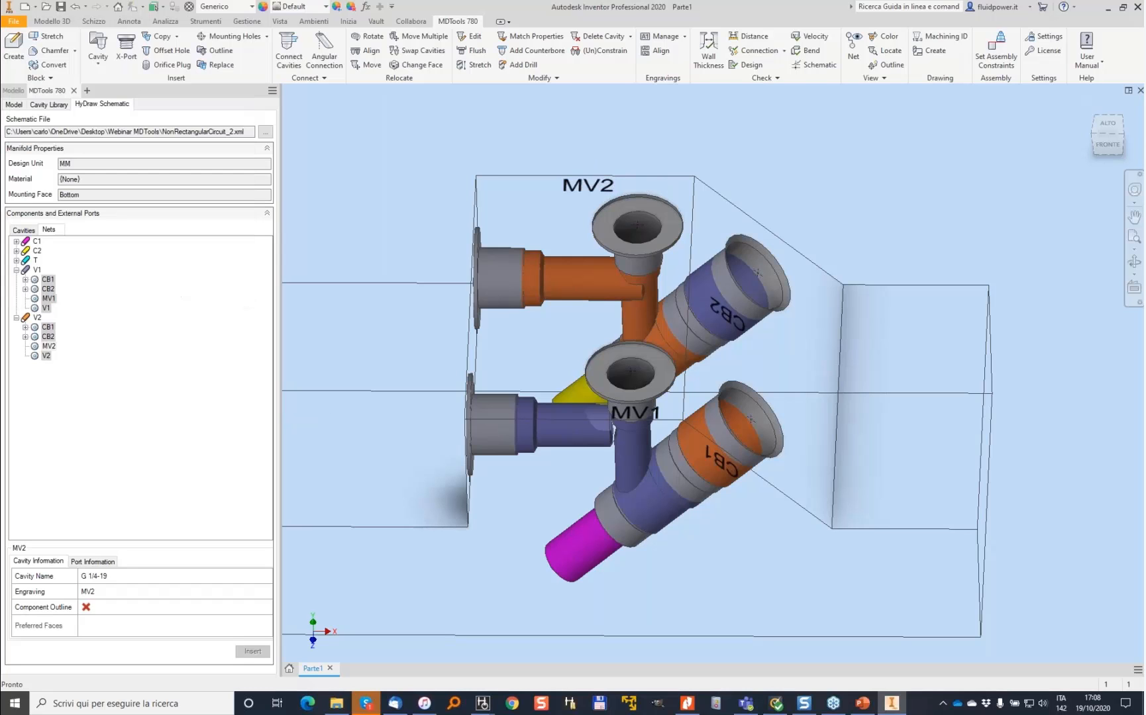
- Align the MV1 engraving with the MV2 engraving
left_click(661, 53)
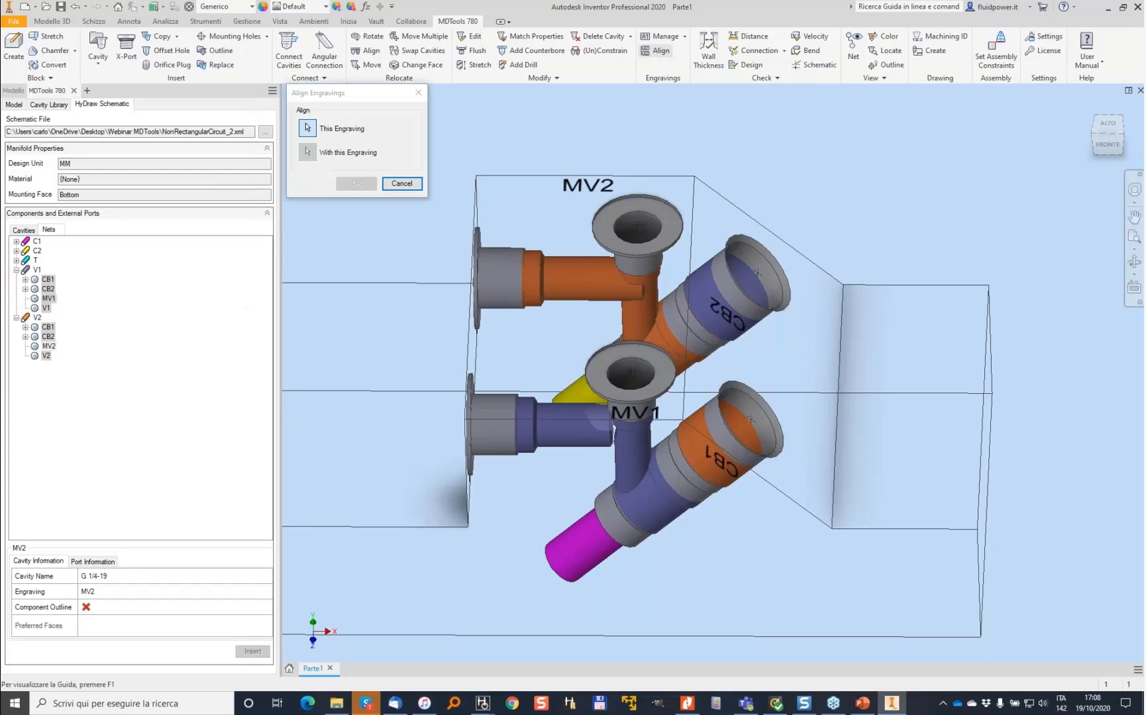
left_click(646, 414)
left_click(588, 186)
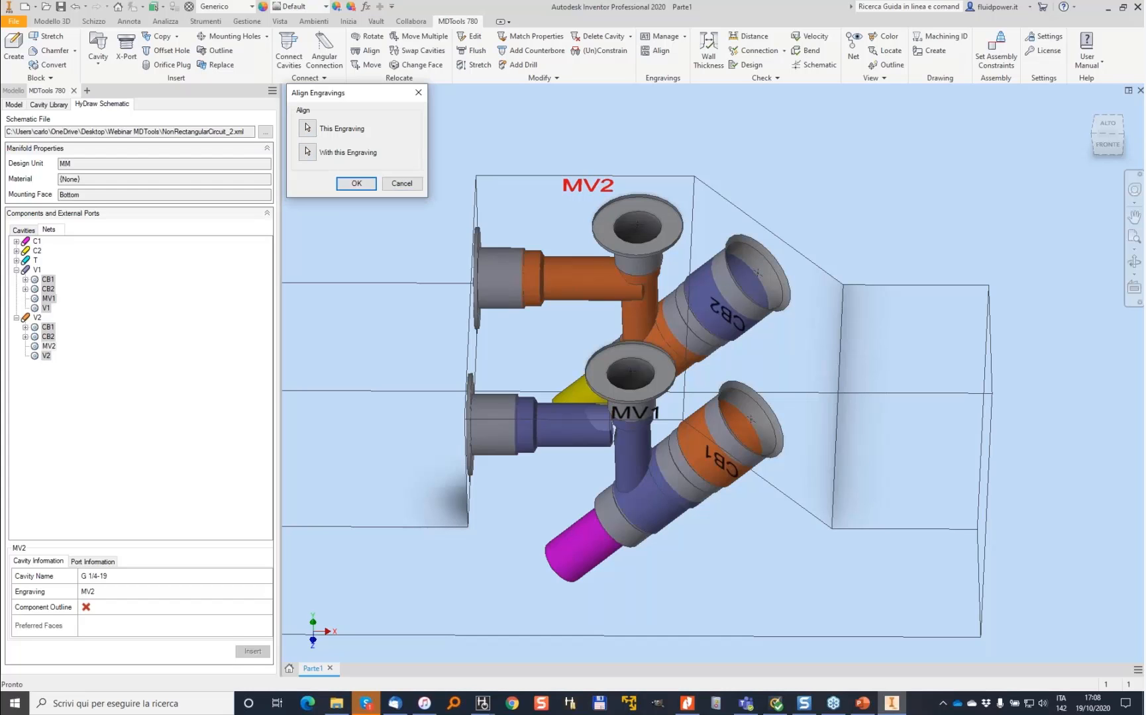
left_click(351, 183)
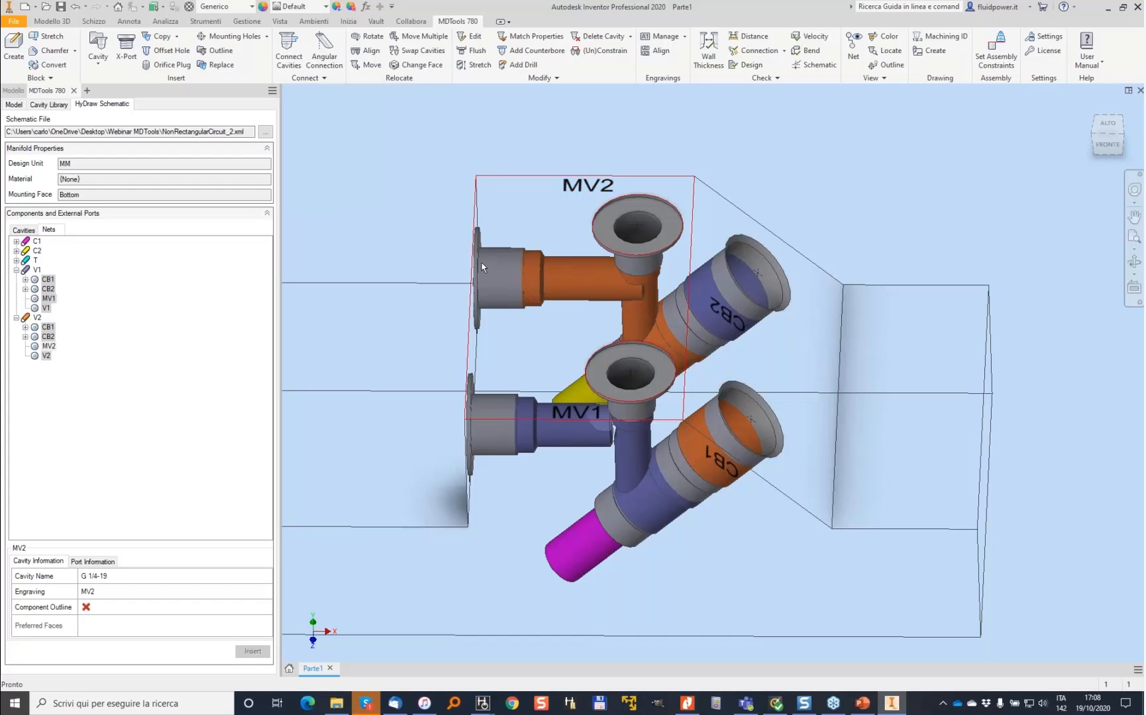
- Engrave a CB2 label on the angled face, attached to the CB2 cavity, rotated 270 degrees
middle_click_drag(791, 151, 786, 282, "shift")
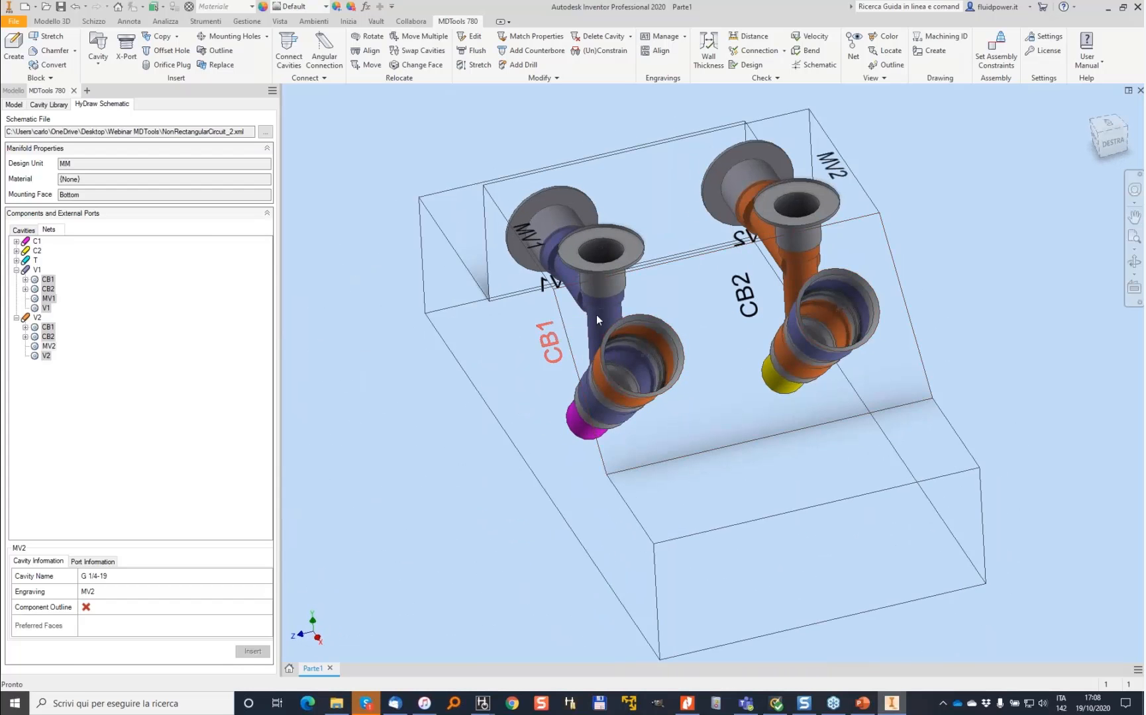
left_click(786, 283)
left_click(666, 40)
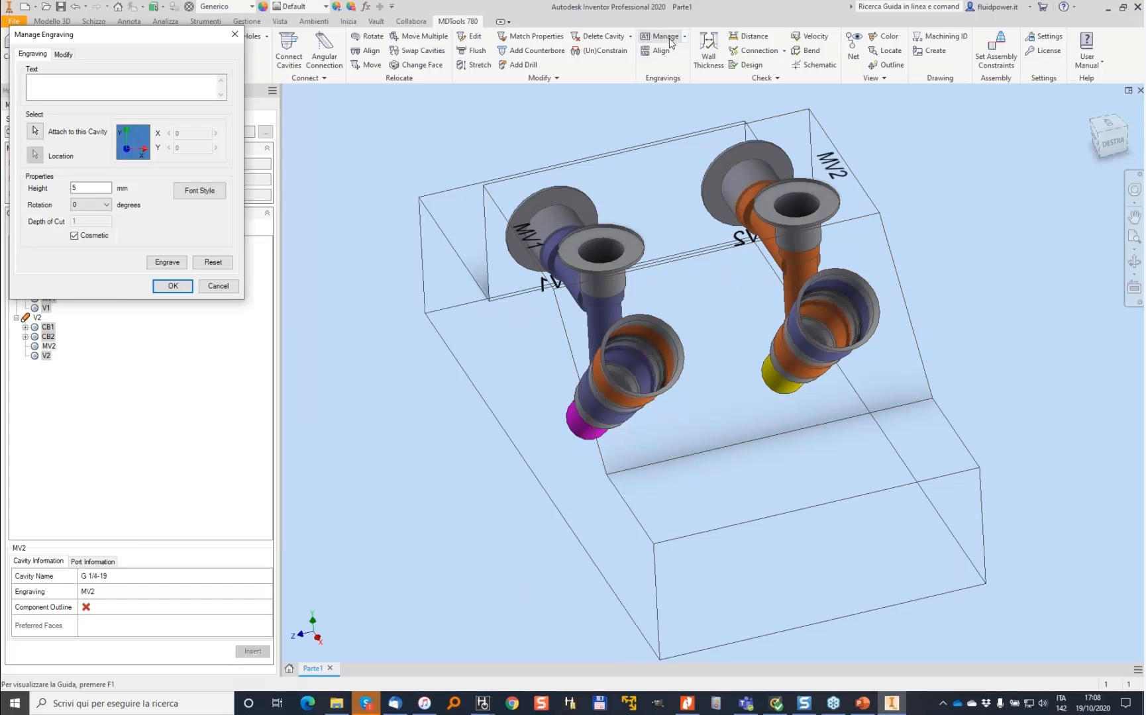
left_click(36, 131)
left_click(831, 316)
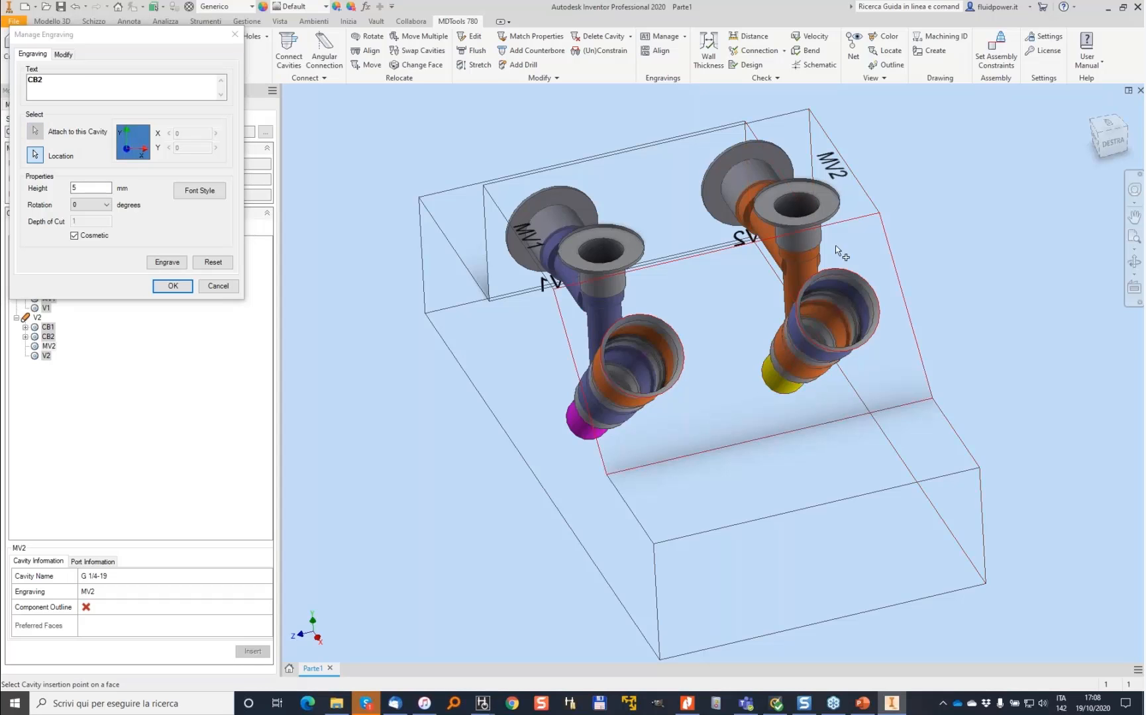
left_click(867, 279)
left_click(100, 211)
left_click(88, 242)
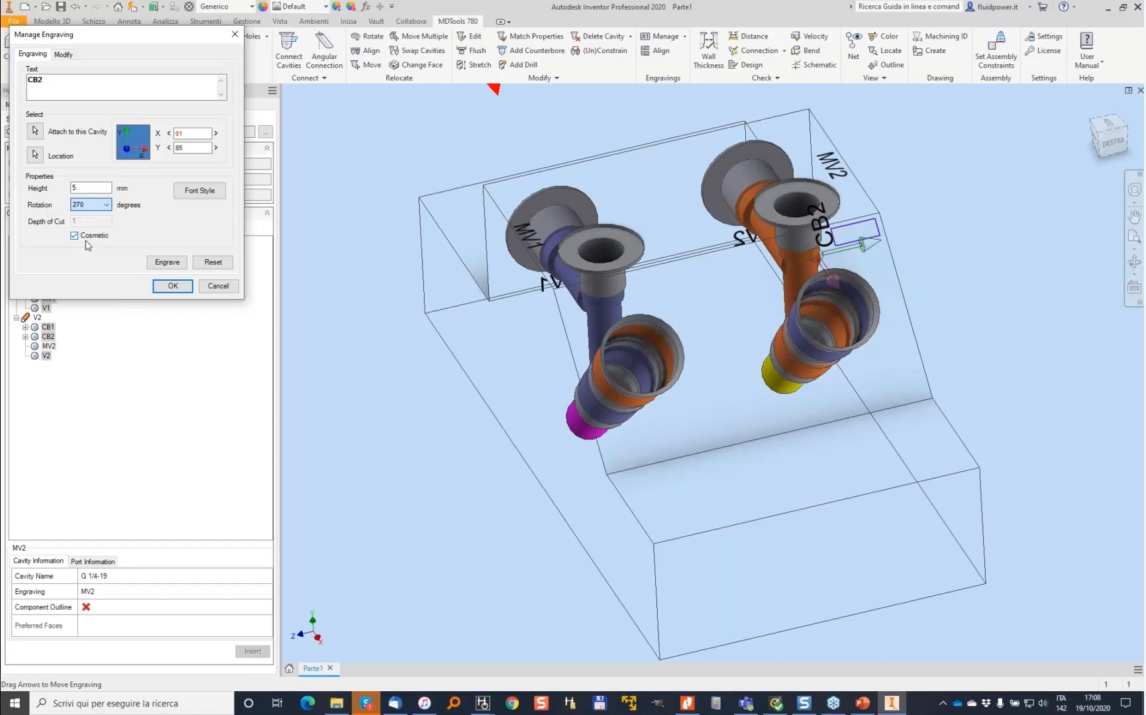
left_click(167, 262)
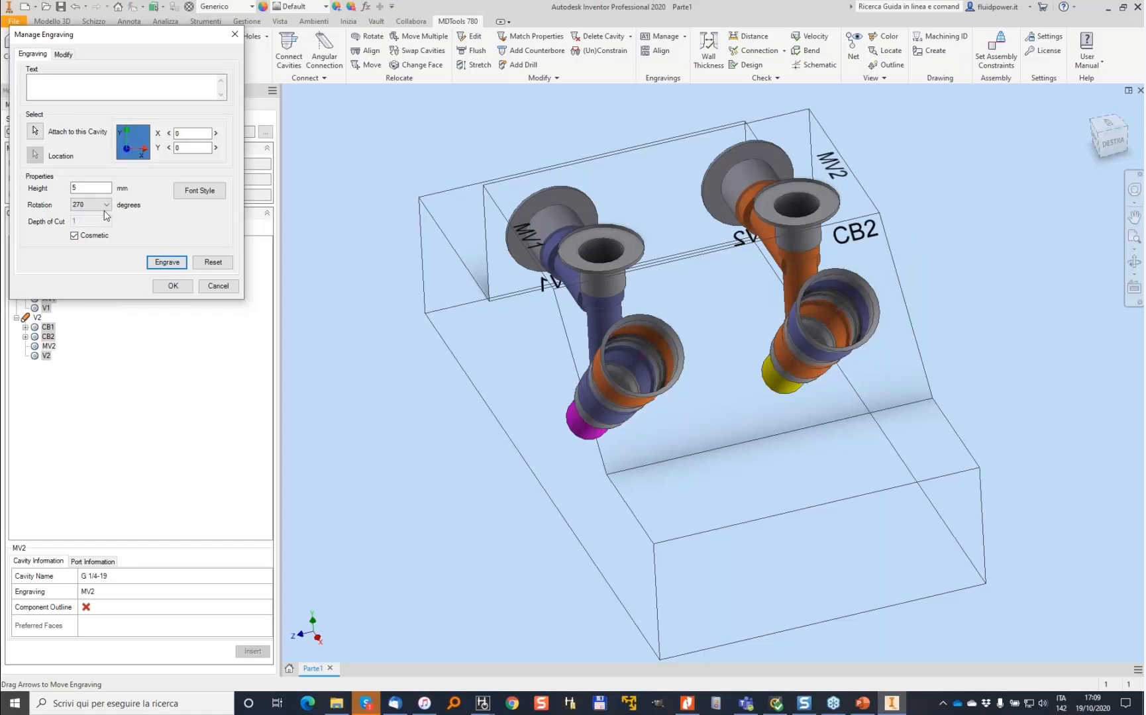
- Engrave a CB1 label on the angled face, attached to the CB1 cavity, rotated 270 degrees
left_click(42, 134)
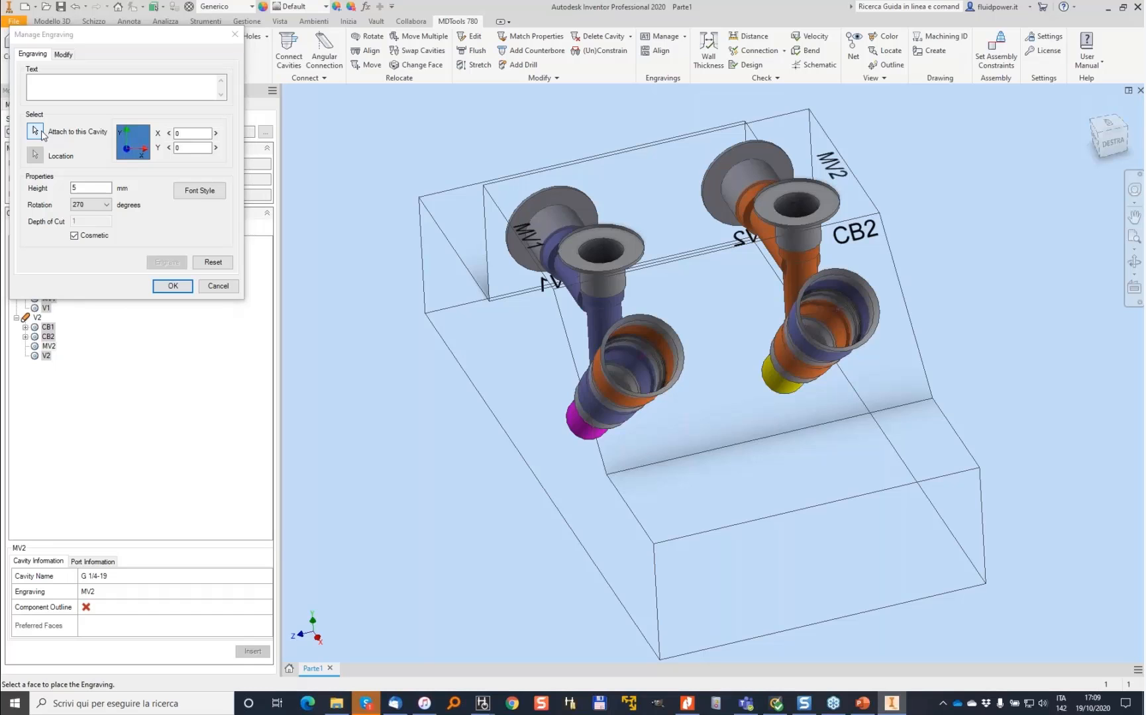
left_click(638, 326)
left_click(593, 307)
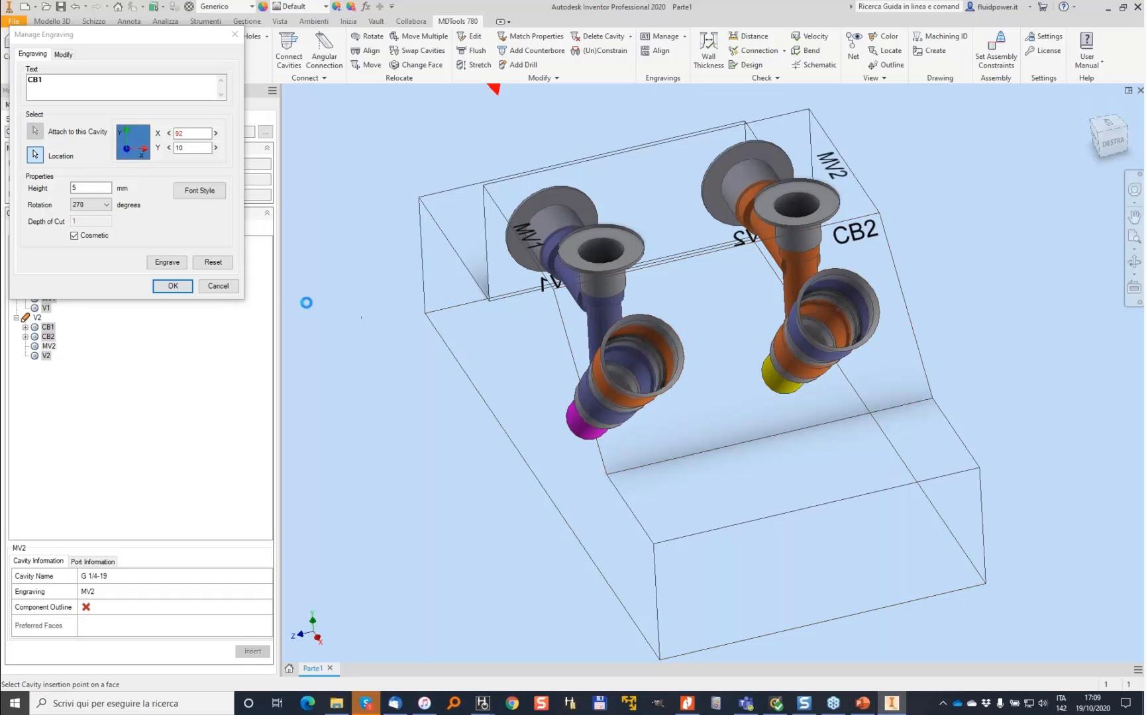
left_click(162, 263)
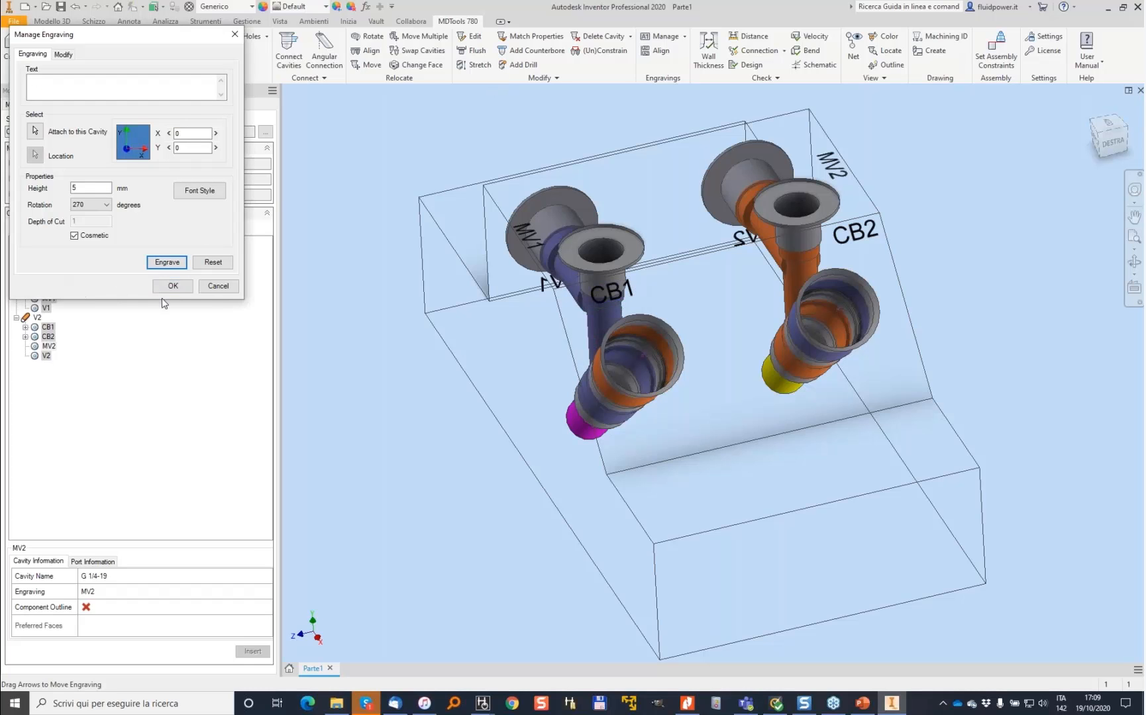
left_click(228, 284)
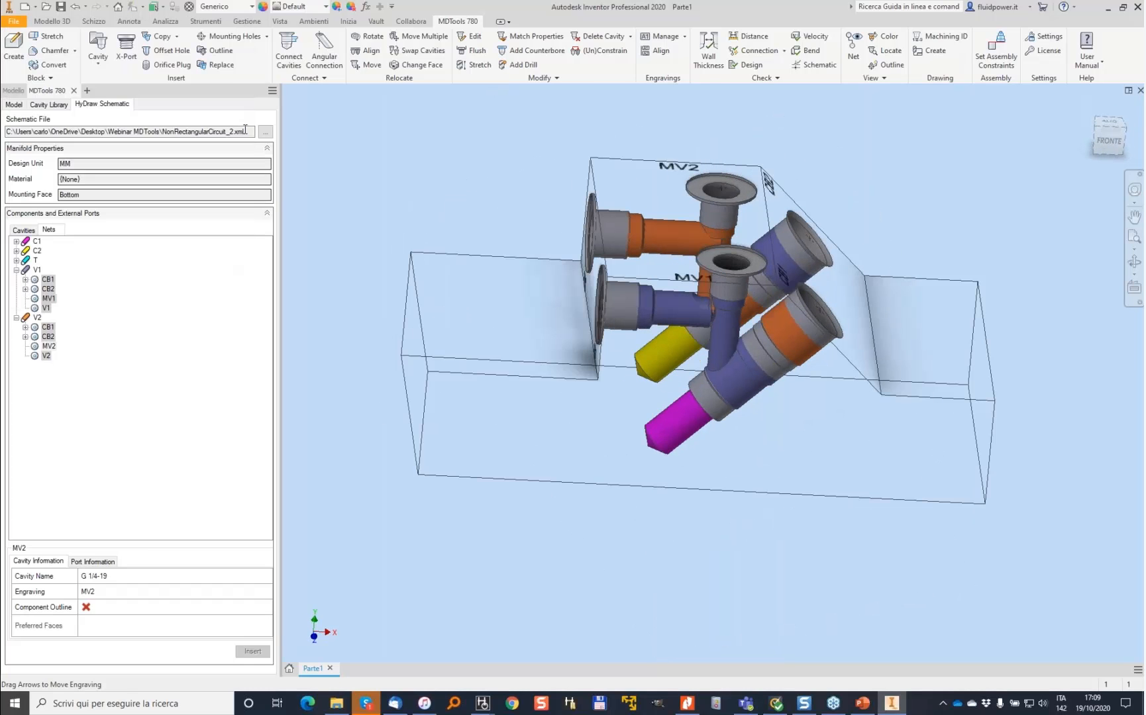
- Save the manifold part as BLockWebinar2
left_click(60, 6)
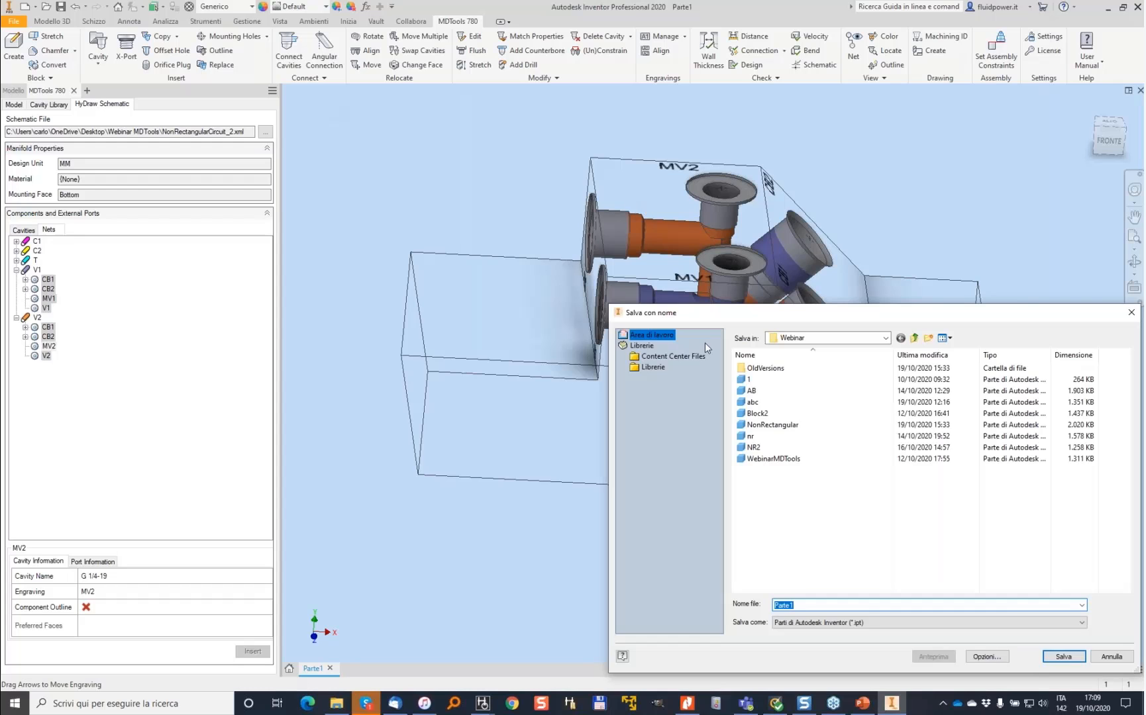
type("BLockWebinar")
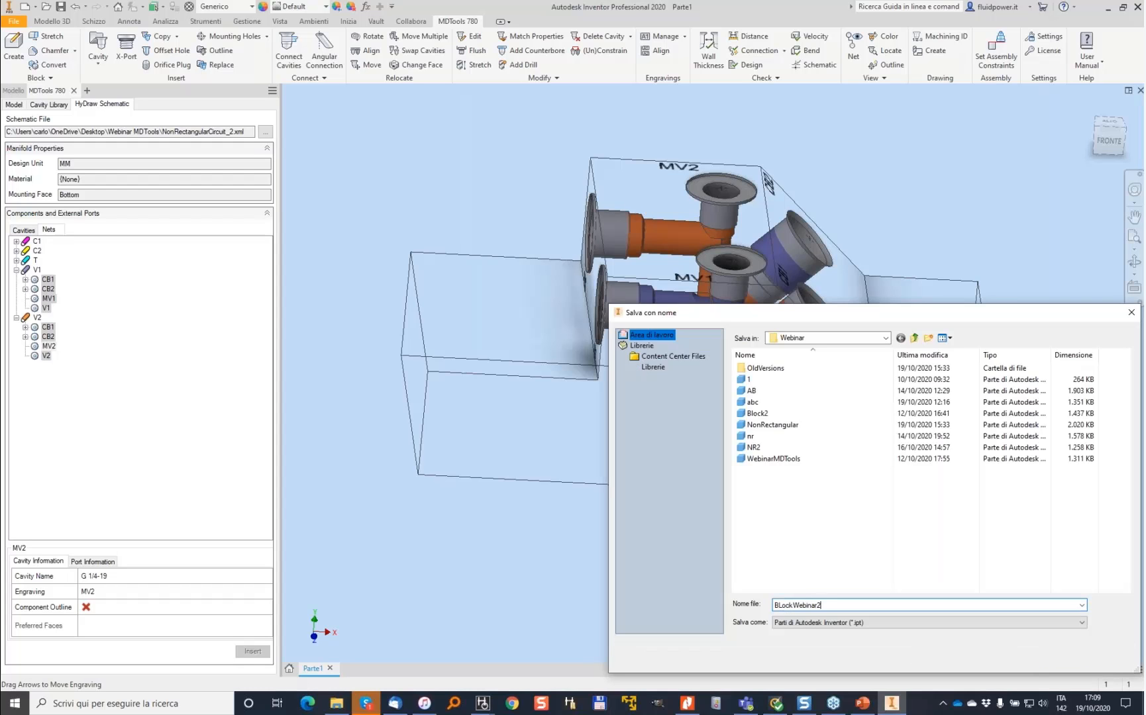
type("2")
key("Return")
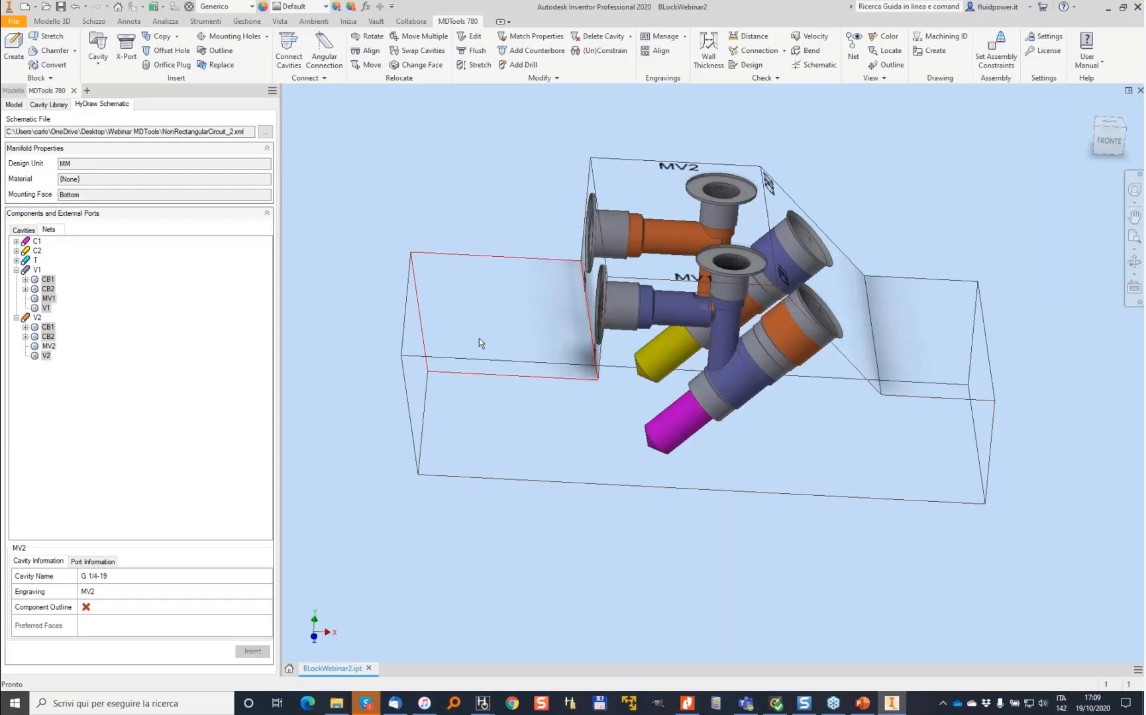
- Create a new assembly from the Standard.iam template
middle_click_drag(451, 339, 458, 287, "shift")
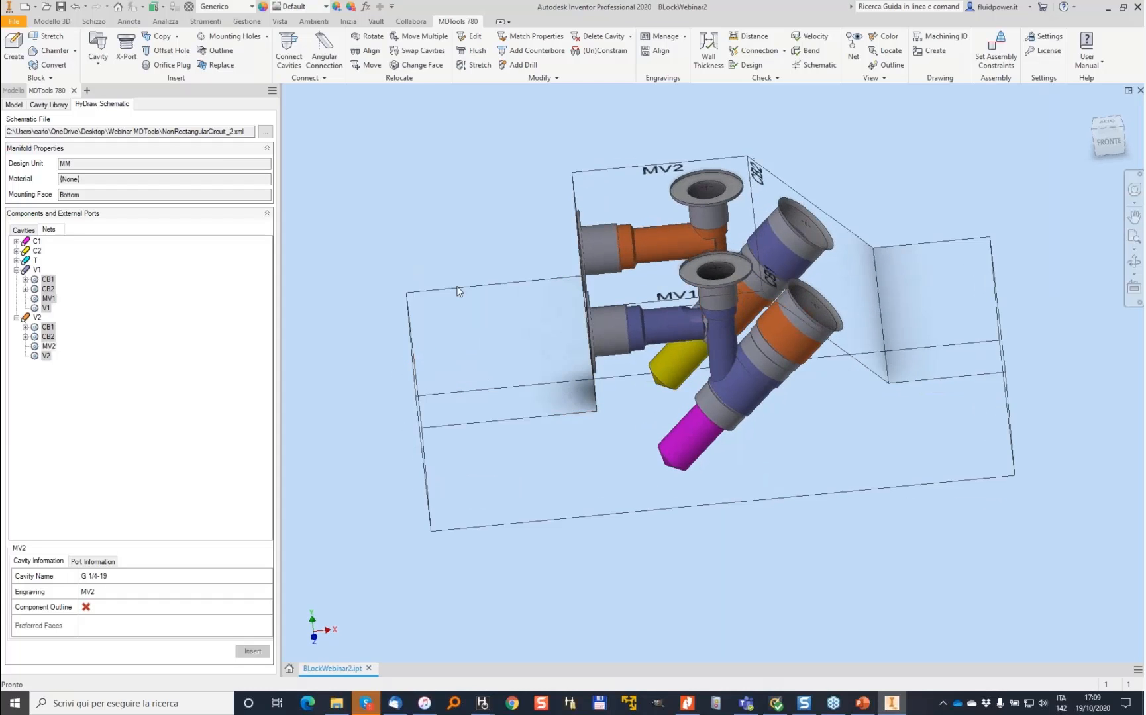
left_click(25, 6)
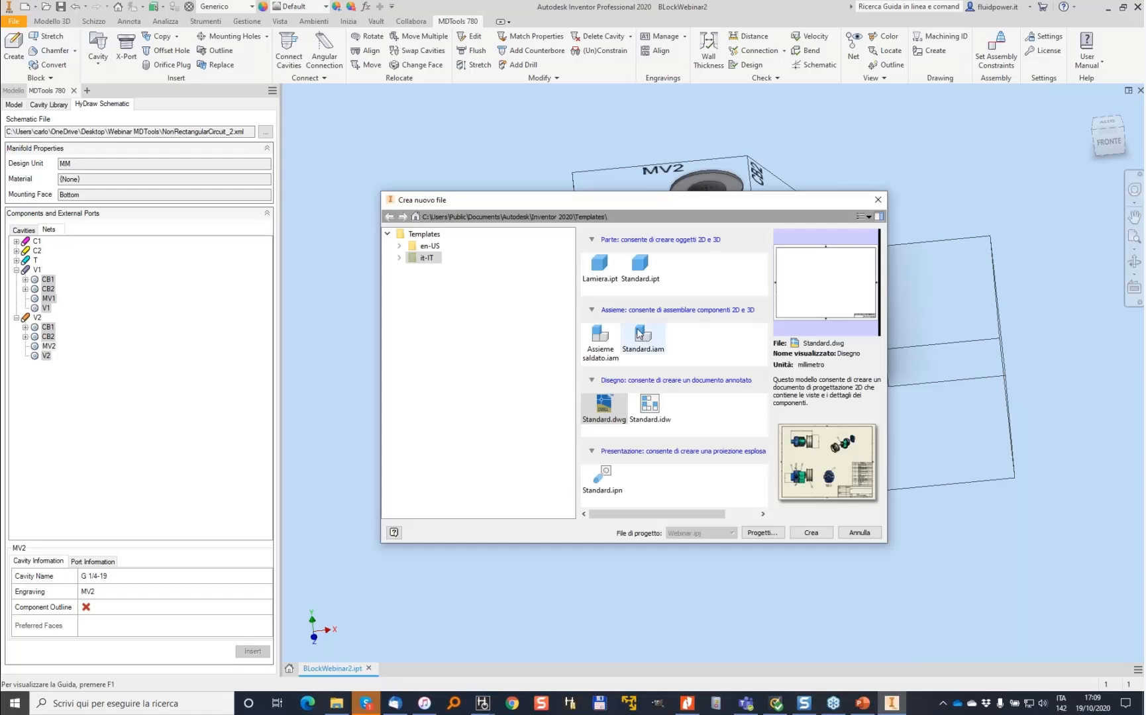
left_click(650, 344)
double_click(650, 345)
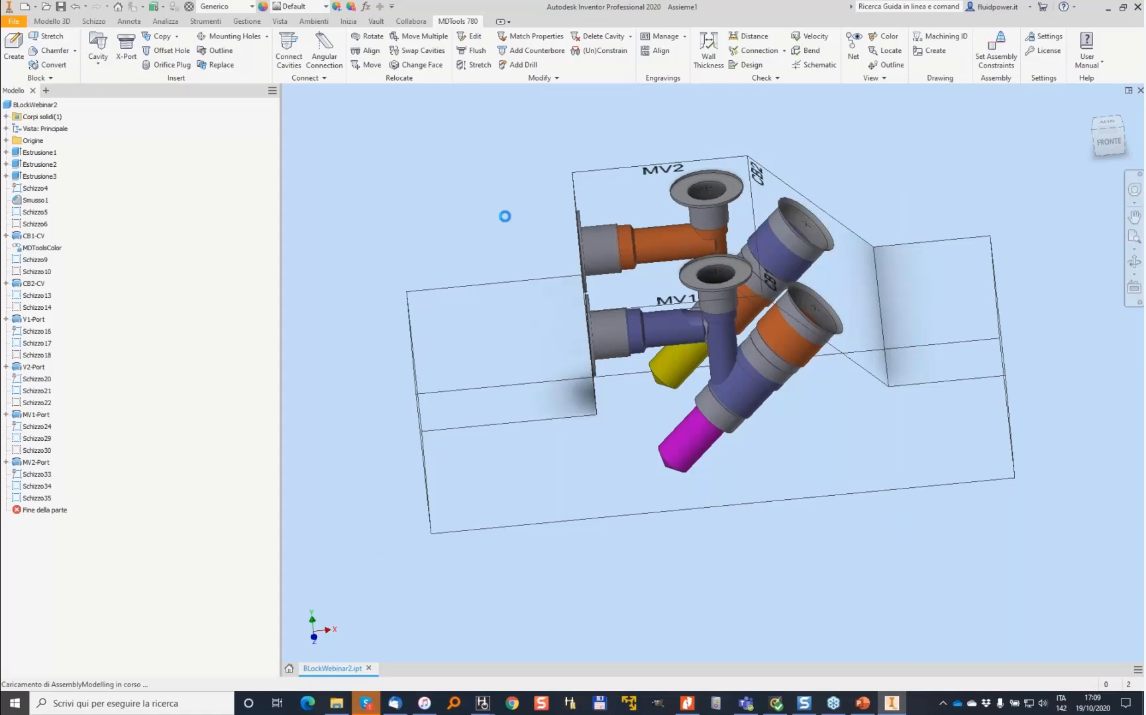
- Auto-assemble the BLockWebinar2 part into the new assembly with MDTools
left_click(622, 21)
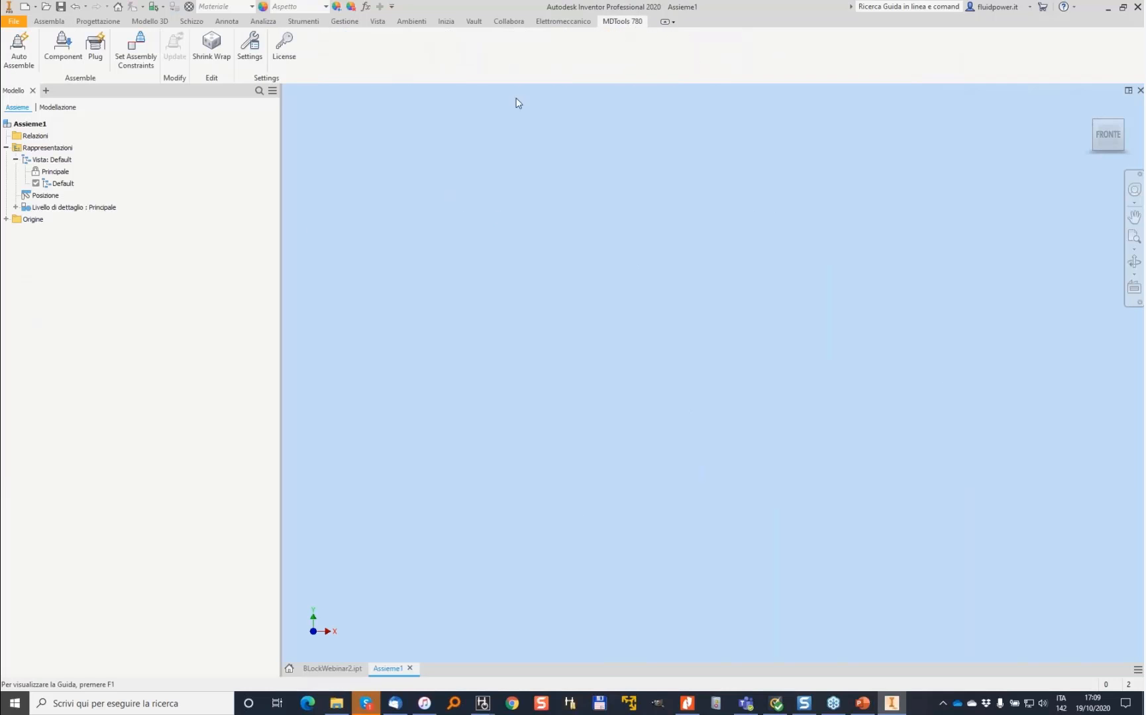
left_click(22, 47)
left_click(571, 374)
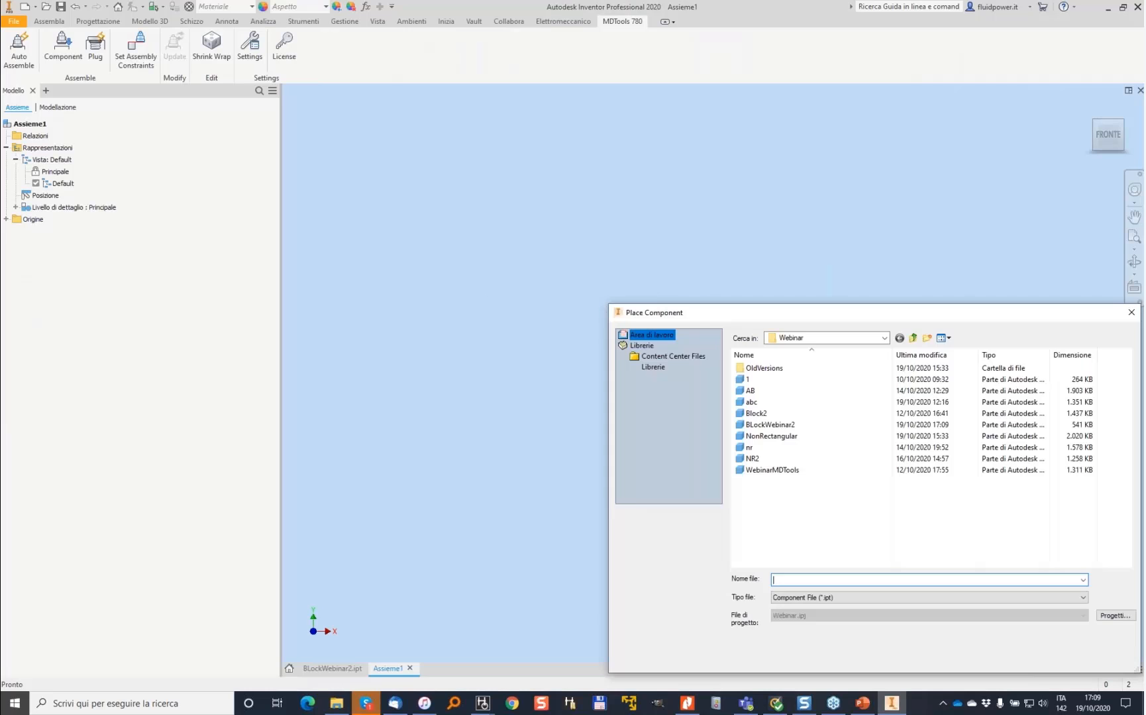
double_click(770, 424)
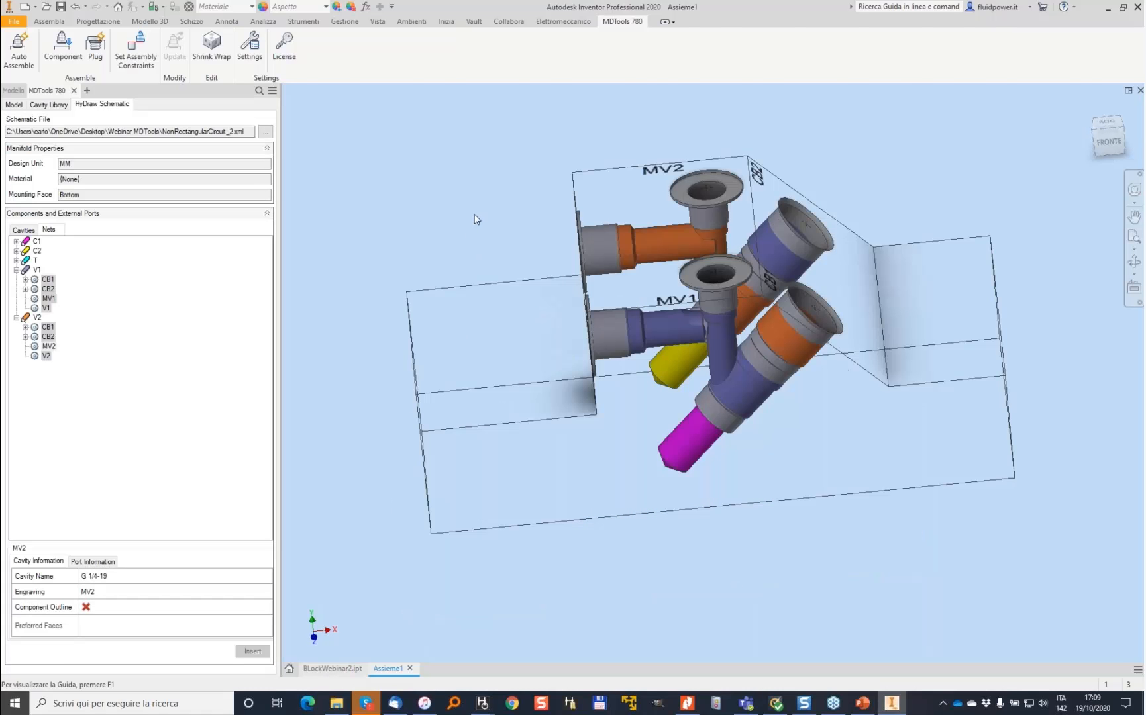
- Insert the EV1 and EV2 cavities on the block's front face, EV1 at X 137, Y 58 and EV2 near the right end
left_click(19, 233)
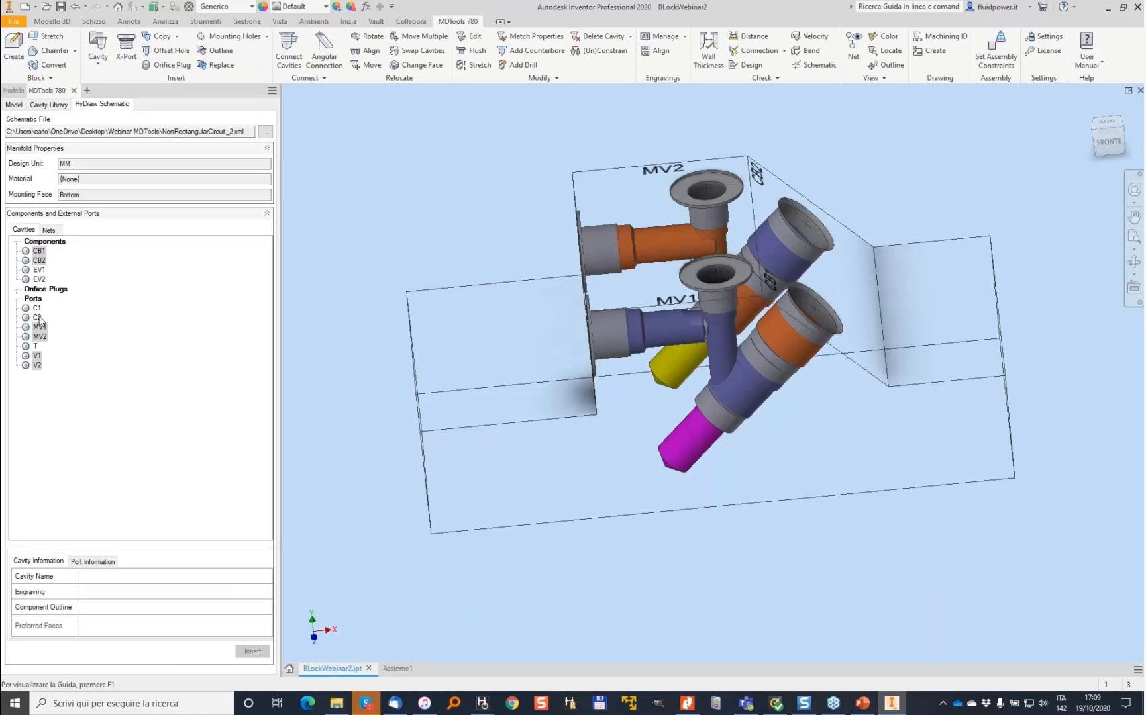
left_click(38, 270)
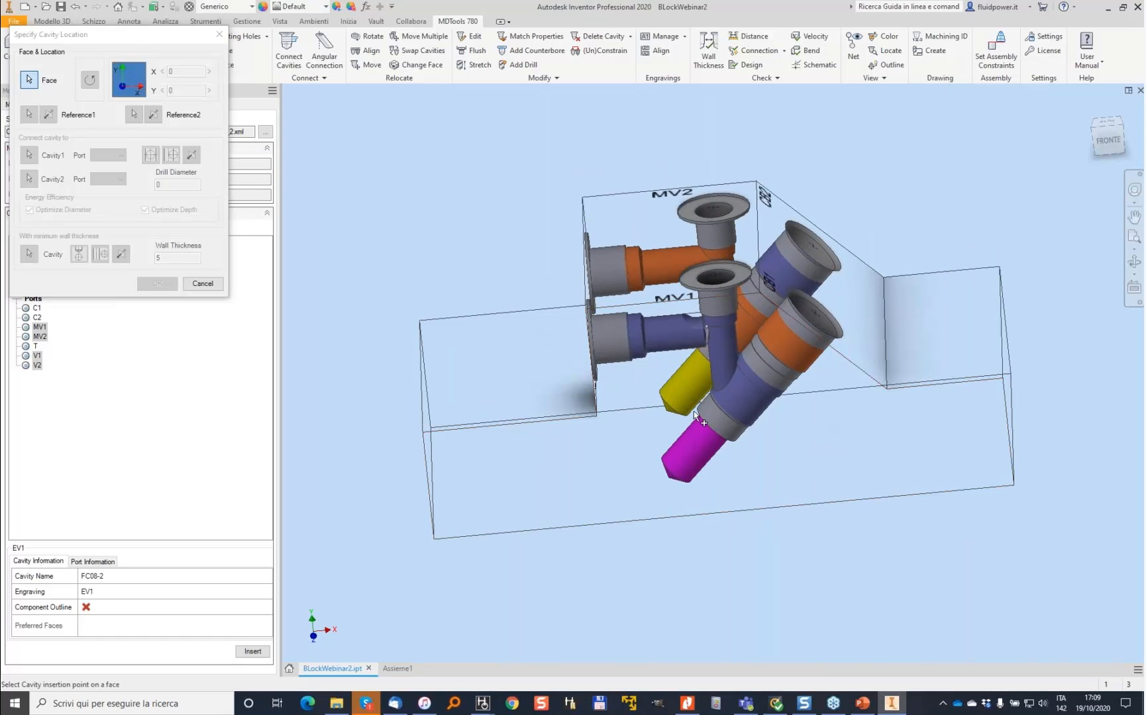
left_click(825, 441)
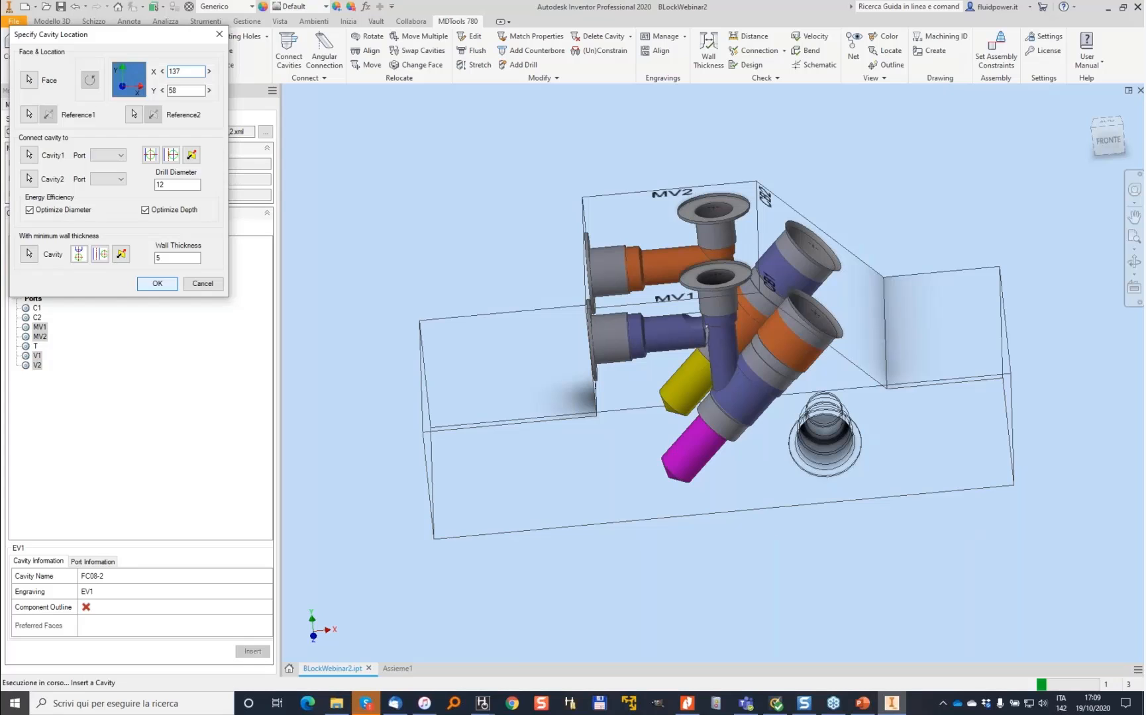
left_click(157, 283)
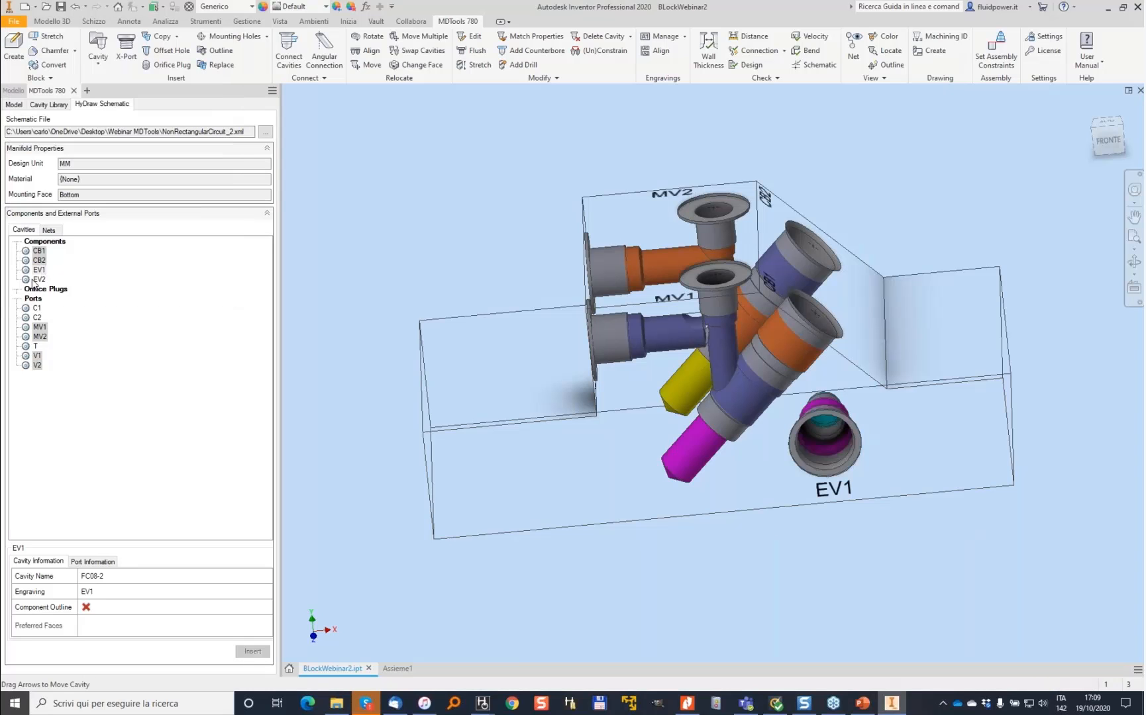
left_click(950, 448)
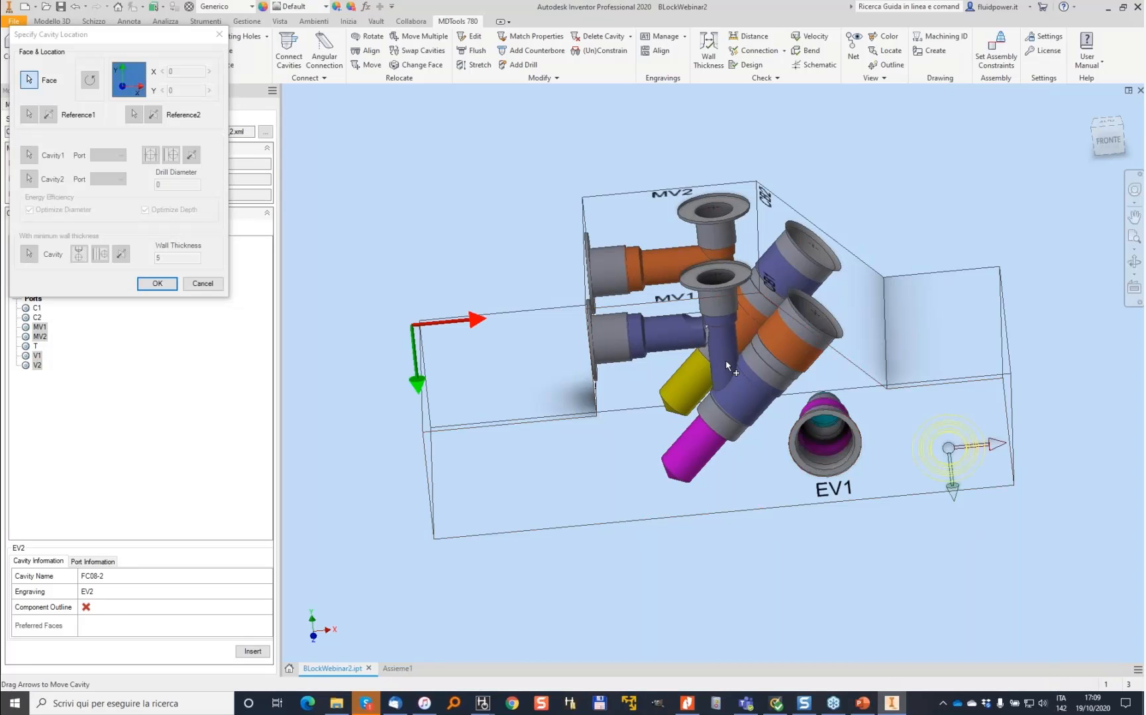
left_click(155, 283)
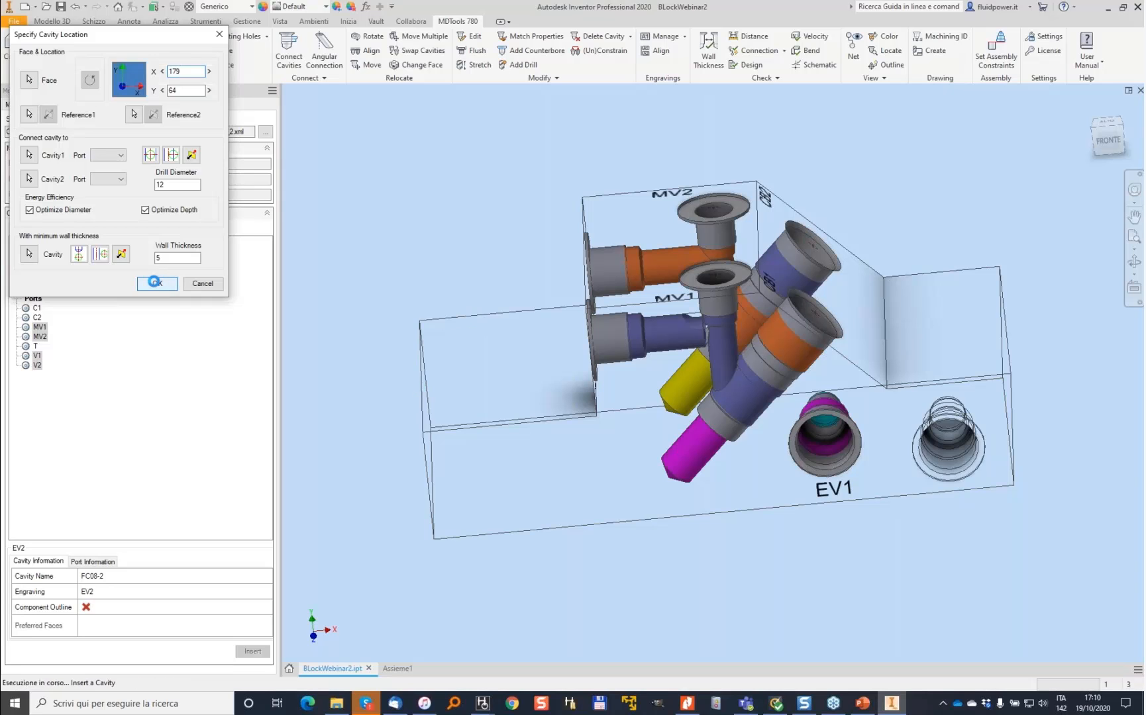
- Update the assembly and auto-assemble the EV1 and EV2 valve components
left_click(400, 669)
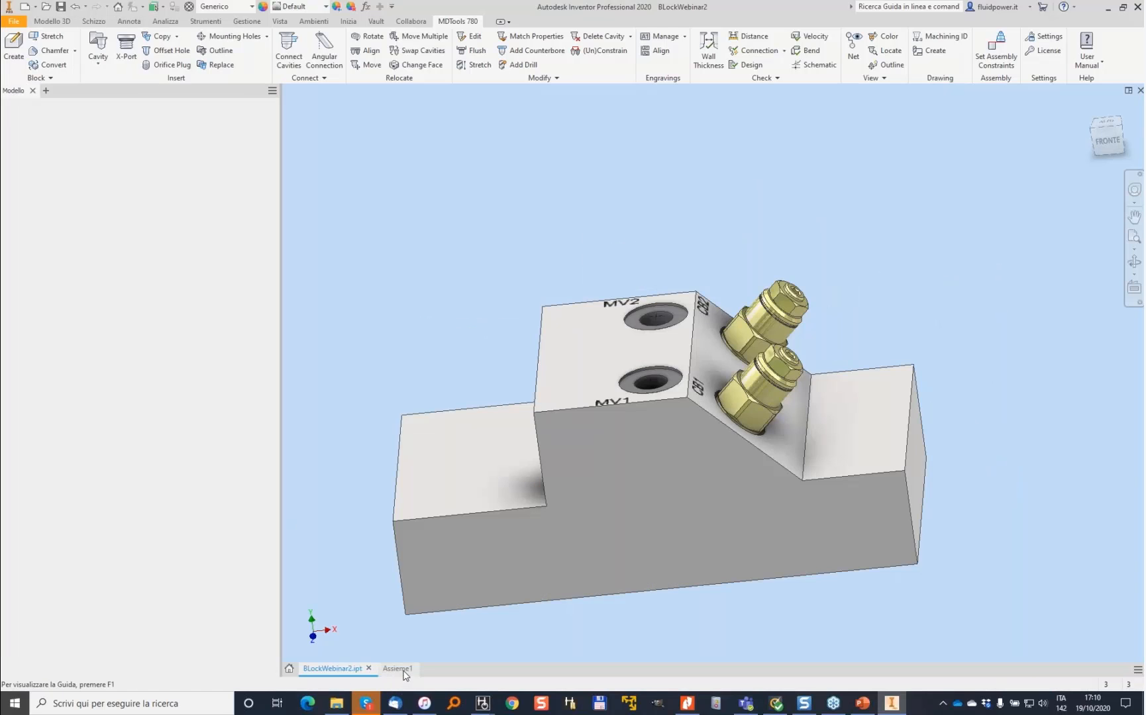
left_click(131, 8)
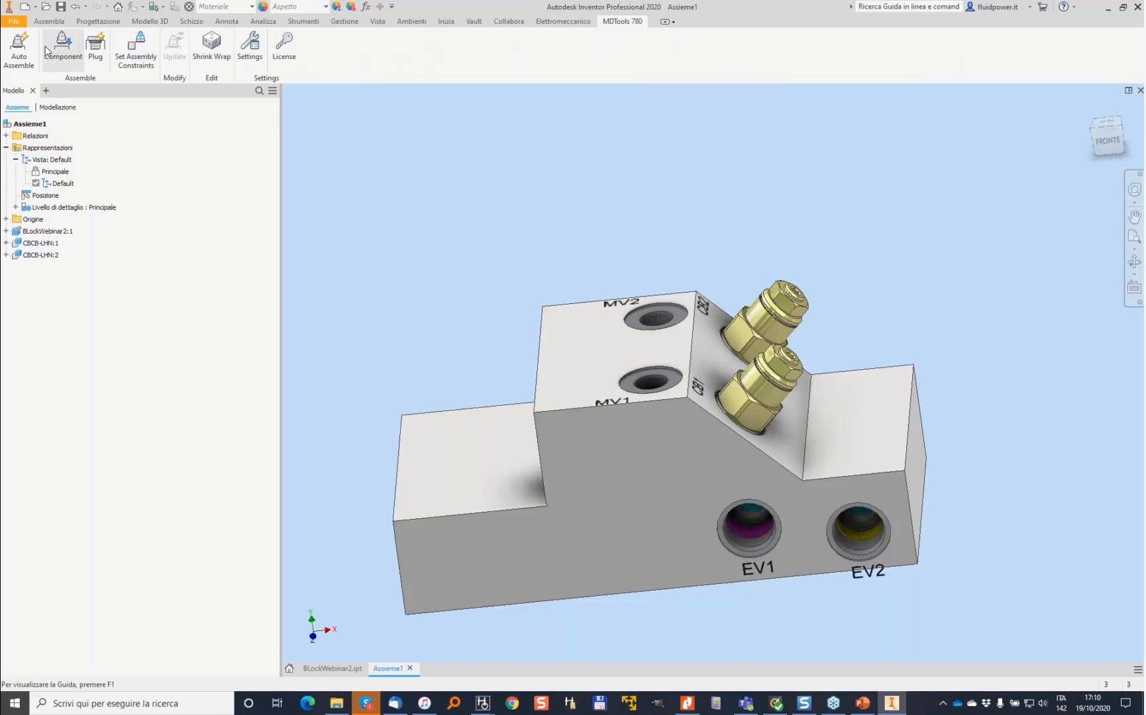
left_click(17, 47)
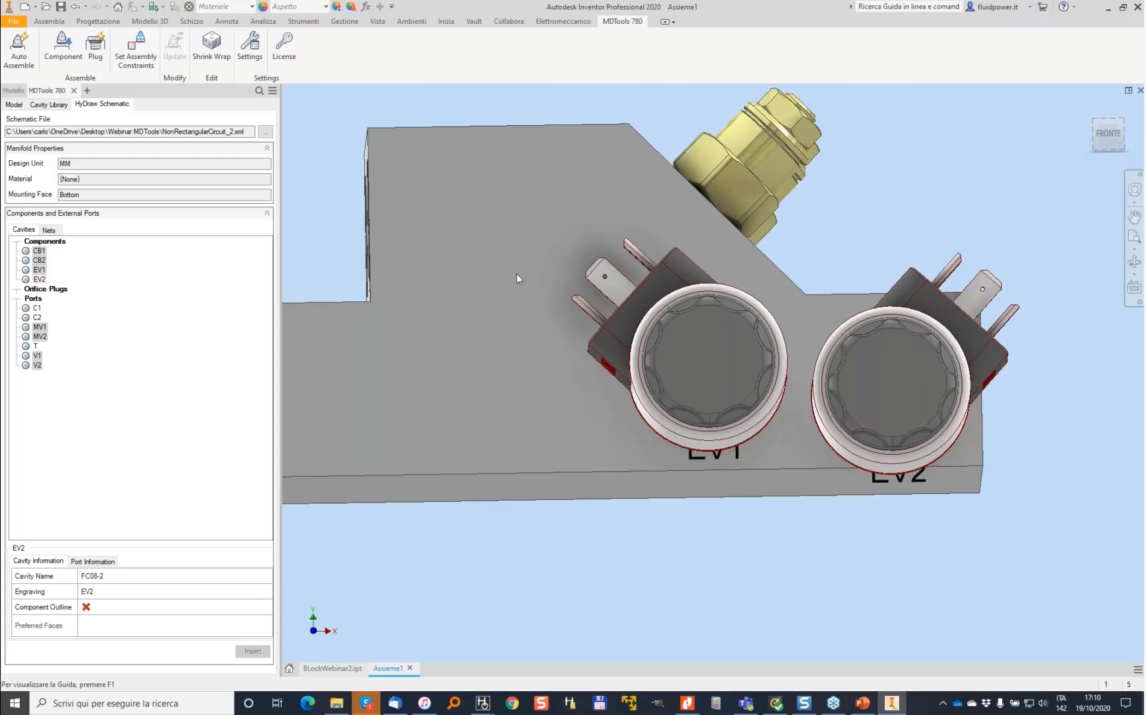
- Reposition the EV1 and EV2 engravings on the block's front face
double_click(848, 488)
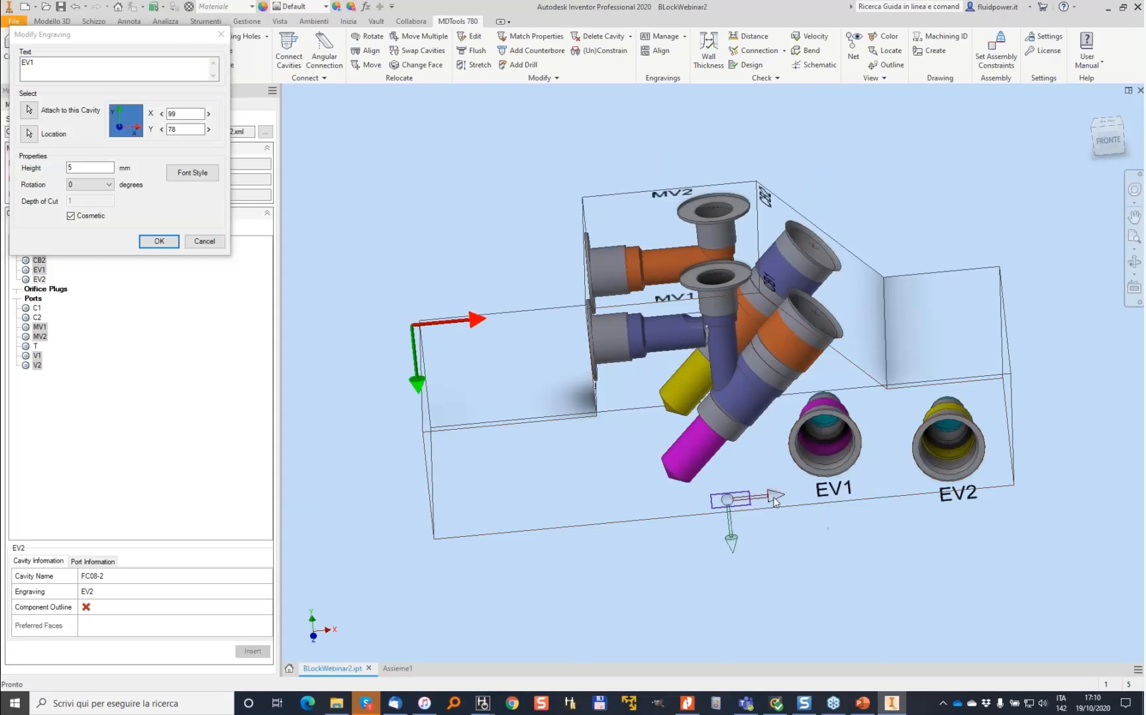
double_click(967, 497)
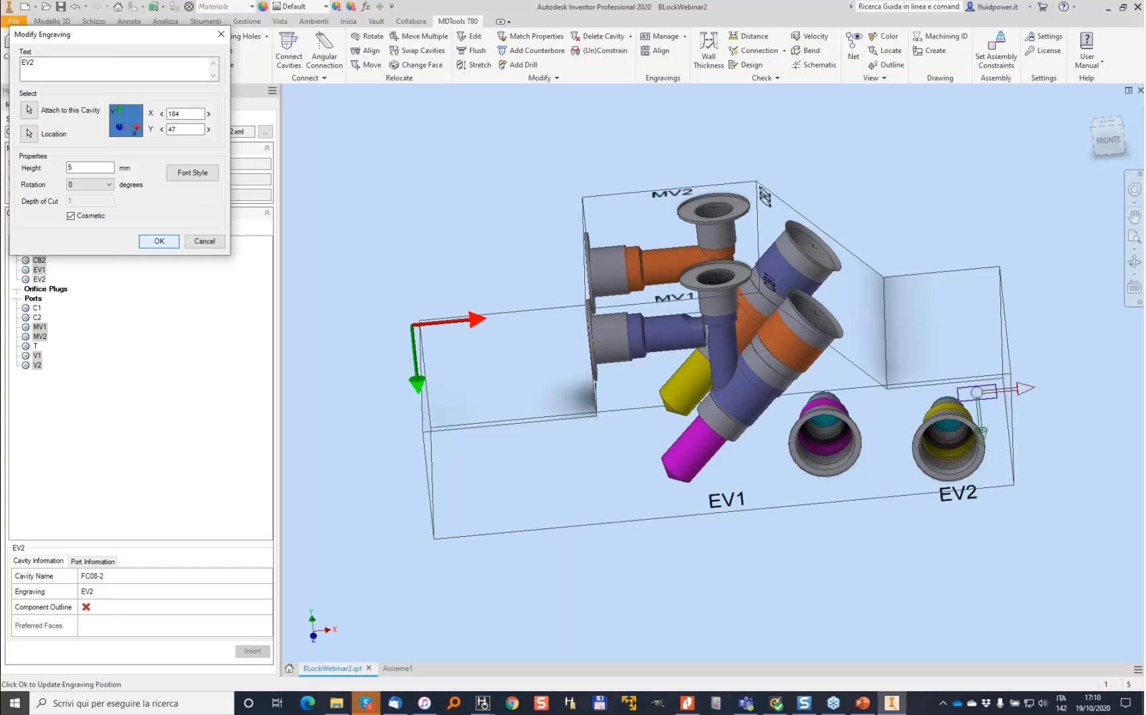
left_click(159, 241)
left_click(966, 482)
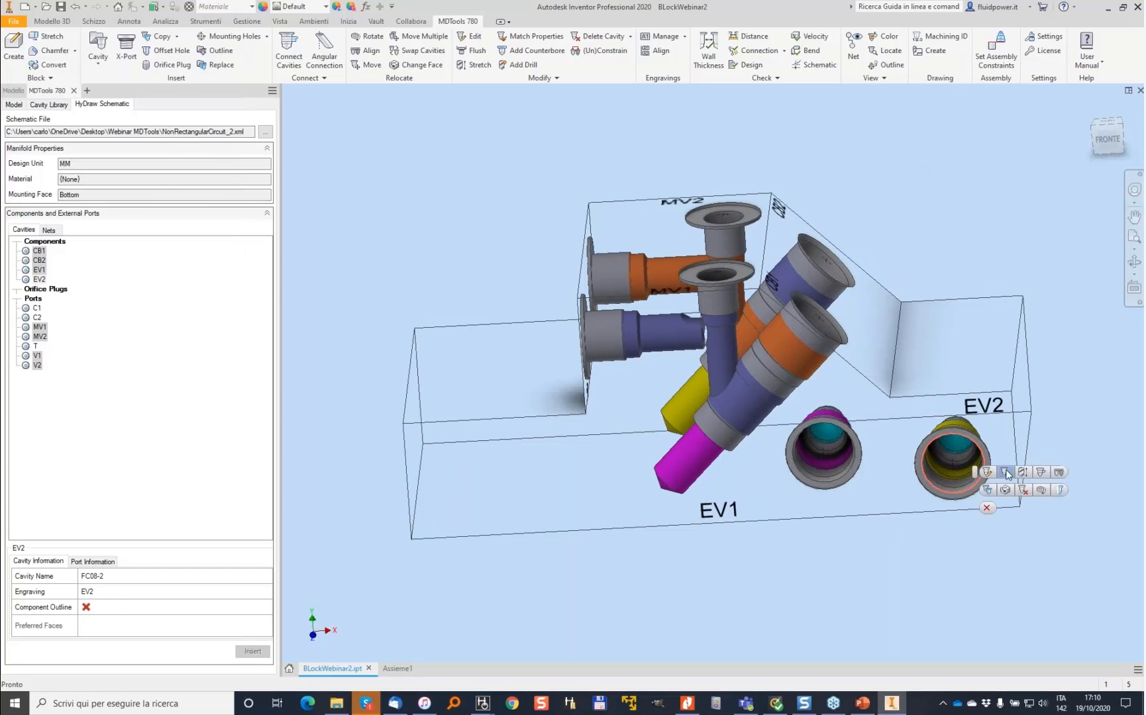
left_click(1006, 473)
left_click(31, 145)
left_click(32, 145)
left_click(32, 145)
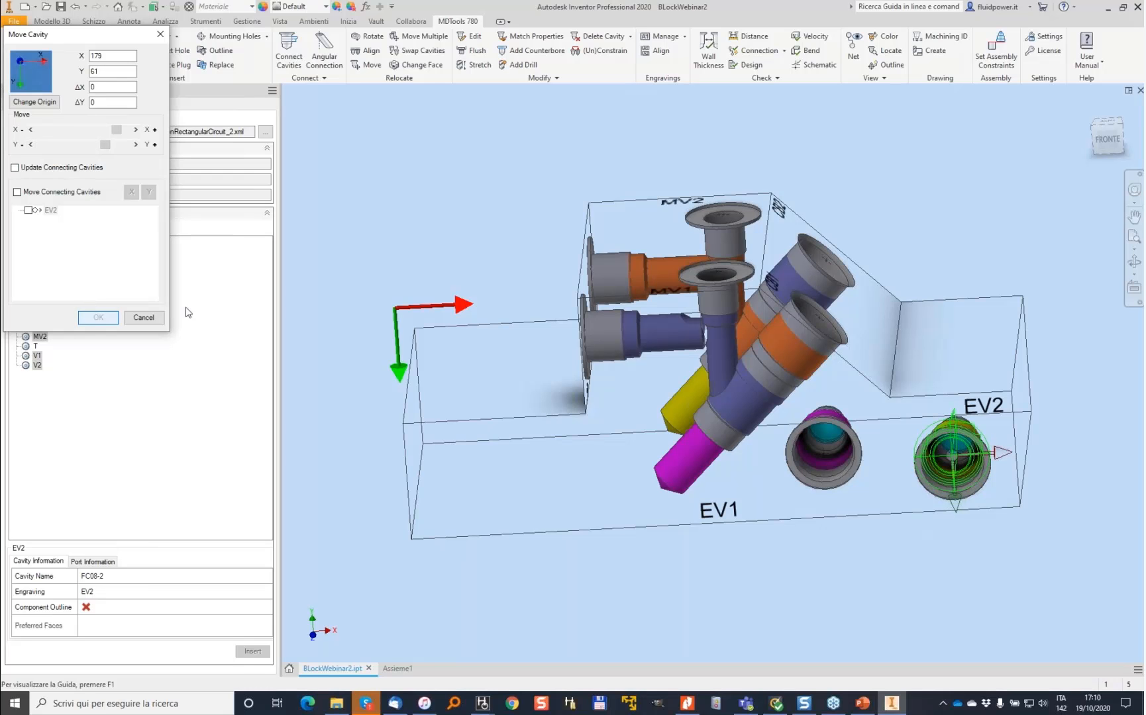
- Move the EV2 engraving closer to its cavity, to Y 48
scroll(1018, 417, "up", 5)
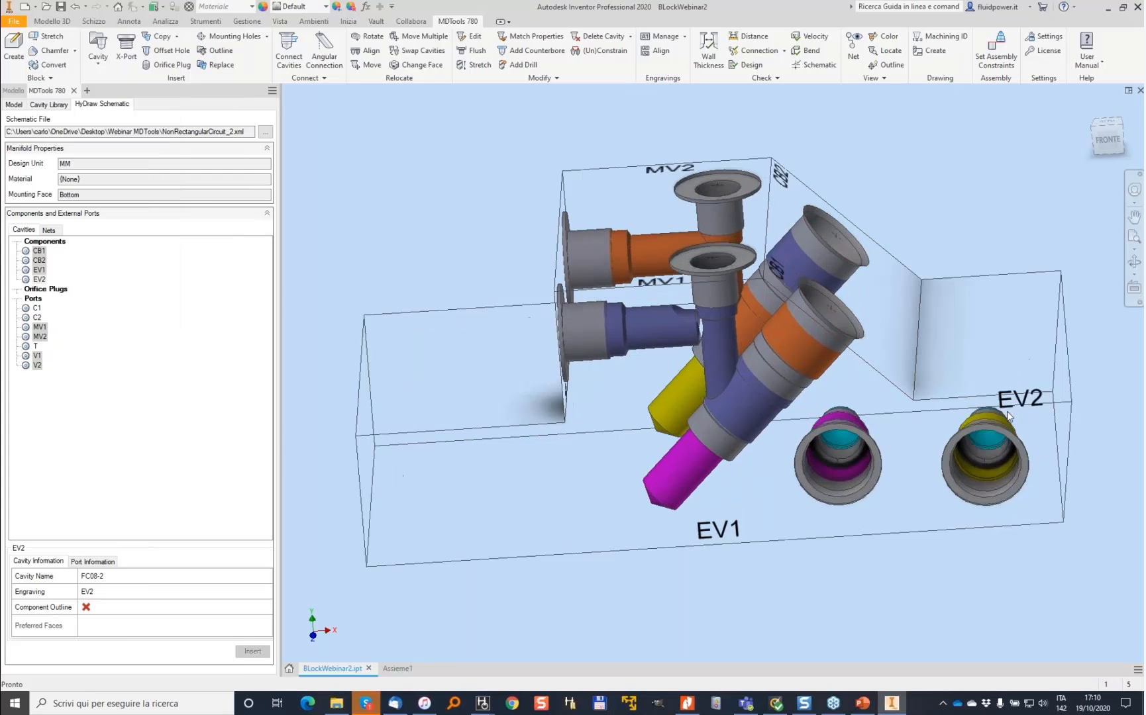
double_click(933, 381)
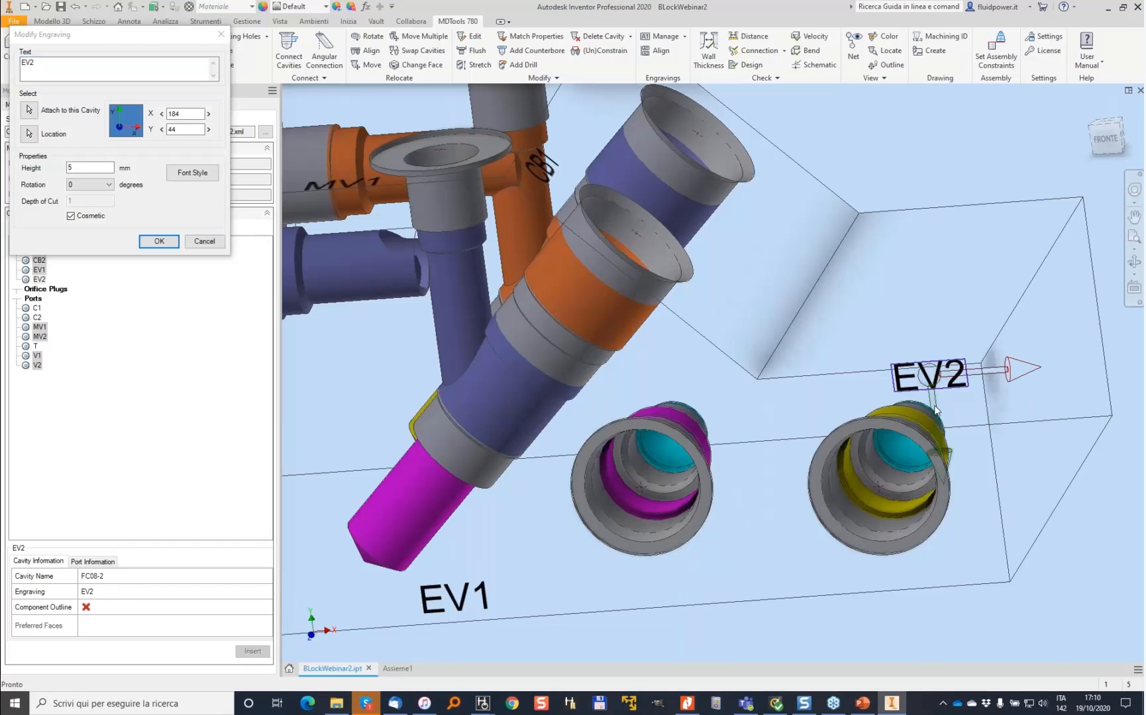
left_click_drag(936, 409, 937, 430)
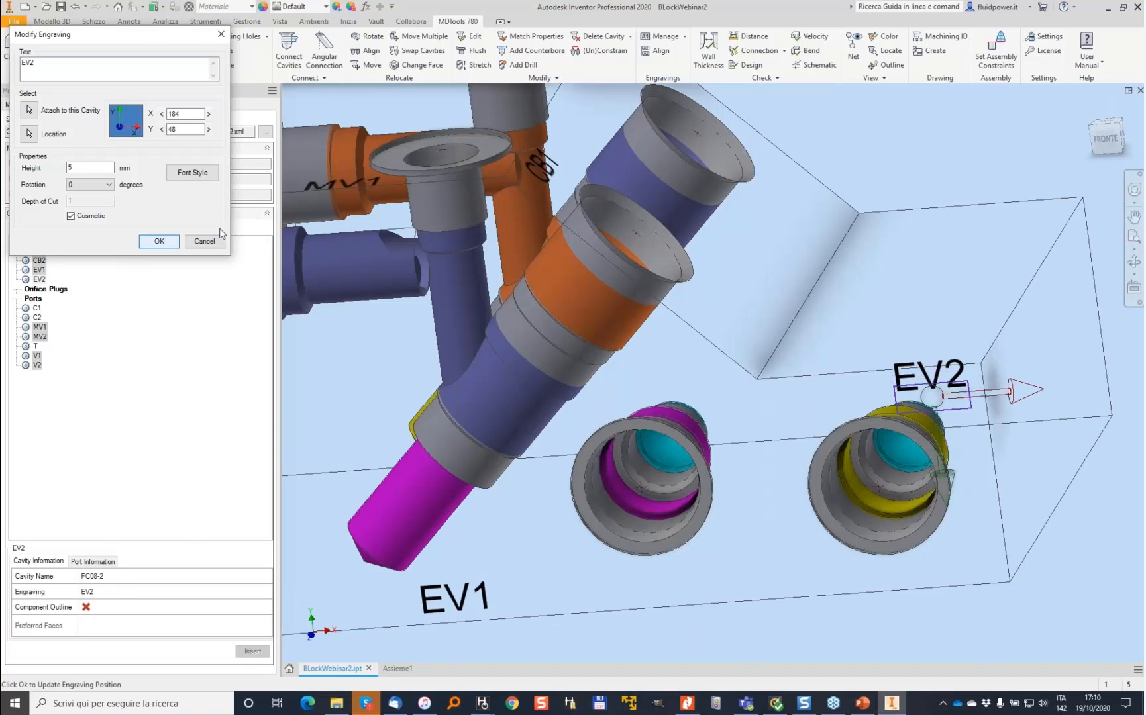
left_click(165, 241)
- Insert the T port cavity on the block's right end face
scroll(499, 175, "down", 4)
middle_click_drag(499, 175, 357, 189, "shift")
left_click_drag(35, 346, 1000, 398)
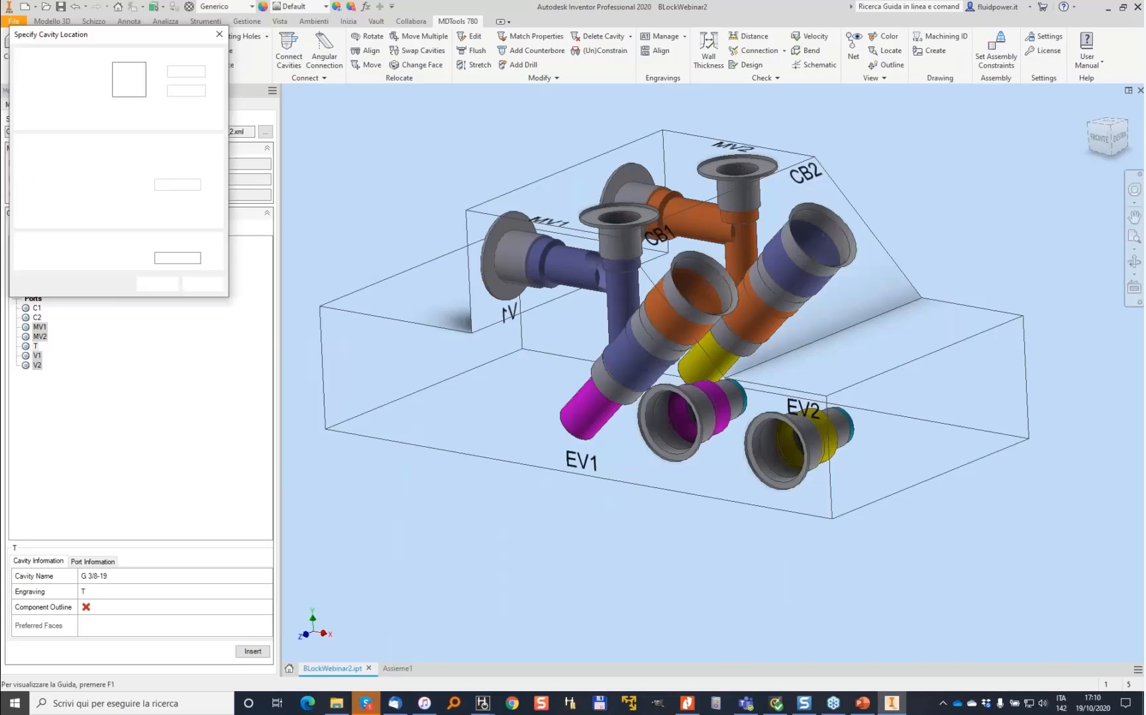
mouse_move(933, 415)
middle_mouse_down("shift")
mouse_move(958, 405)
mouse_move(805, 402)
middle_mouse_up("shift")
left_click(878, 402)
left_click(156, 285)
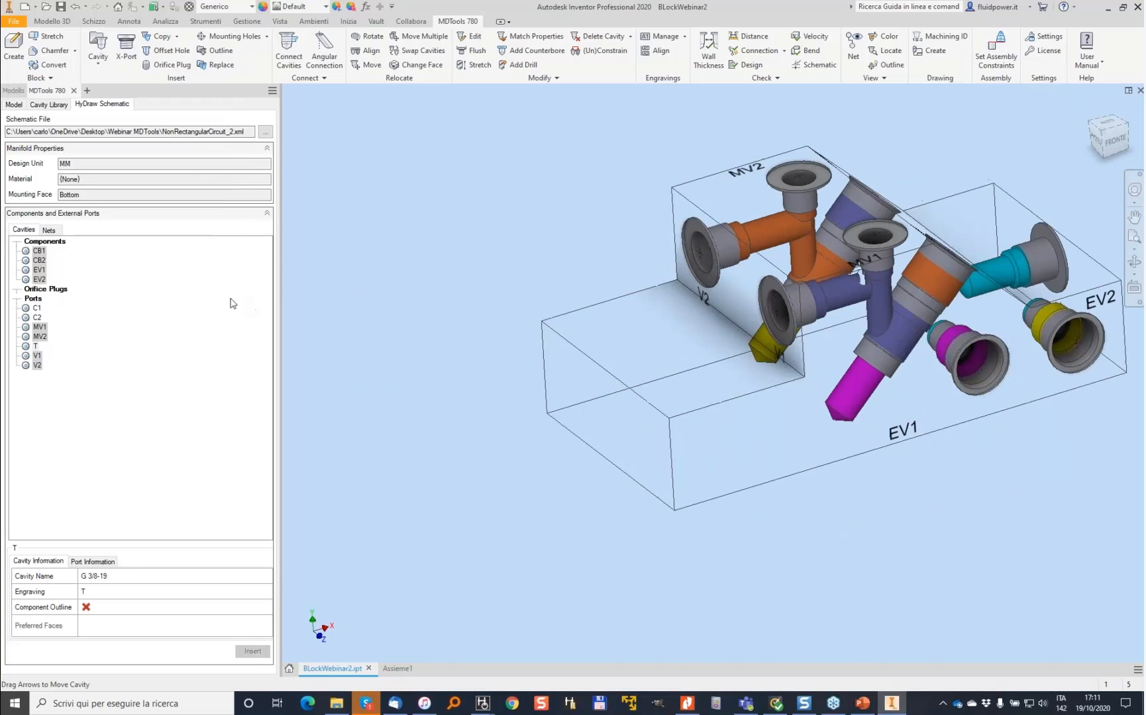
- Insert the C1 port cavity on the block's left end face
middle_click_drag(555, 411, 595, 408, "shift")
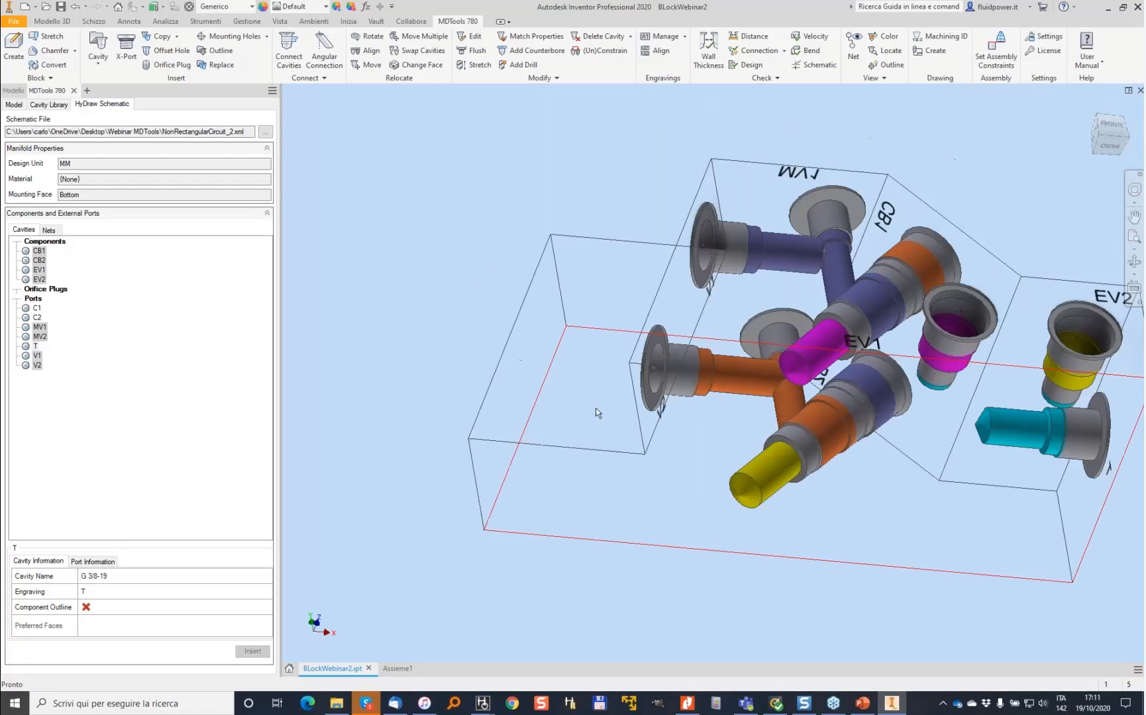
left_click(35, 309)
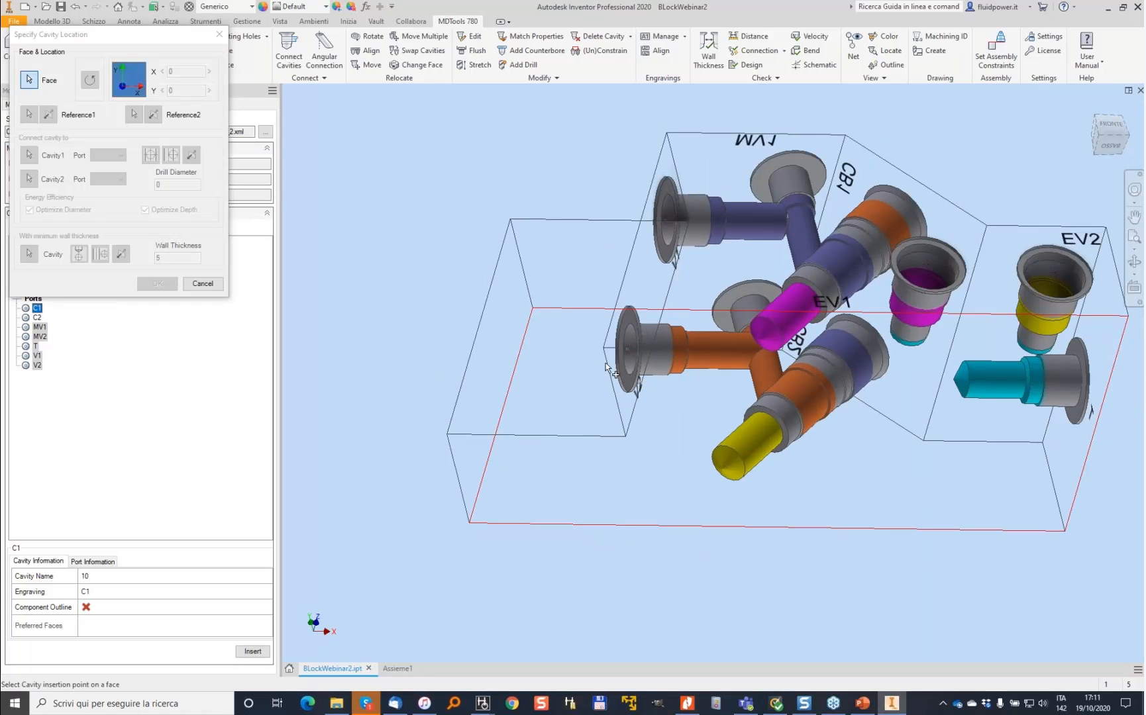
left_click(530, 378)
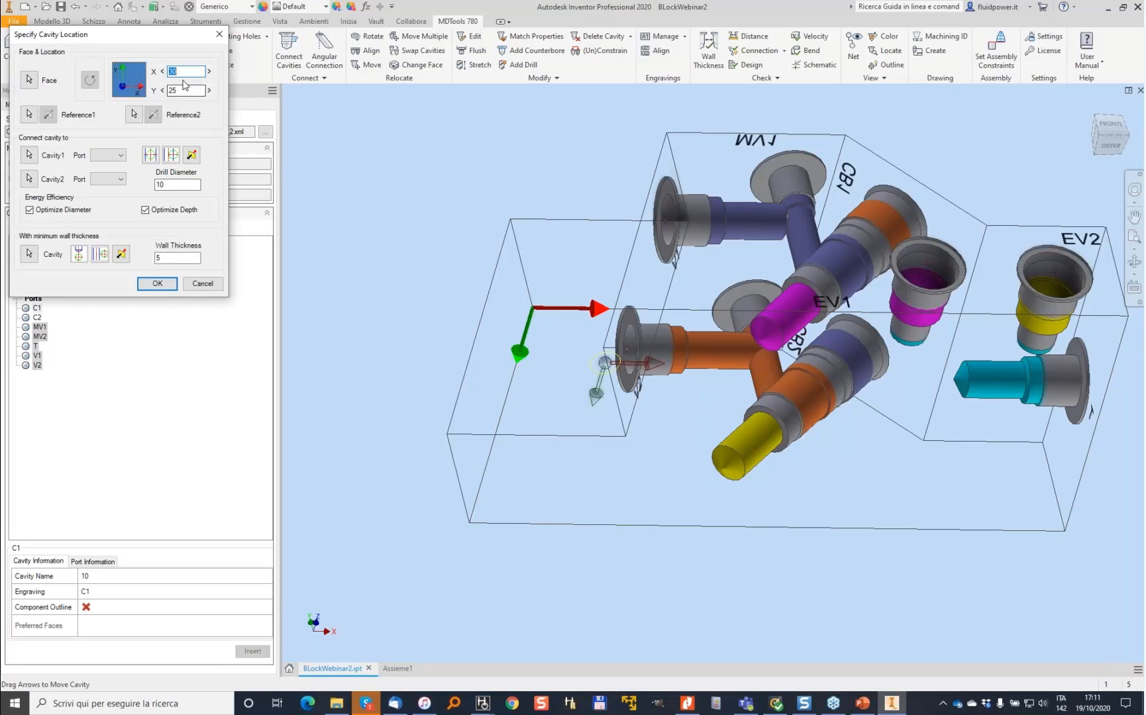
middle_click_drag(605, 363, 604, 263, "shift")
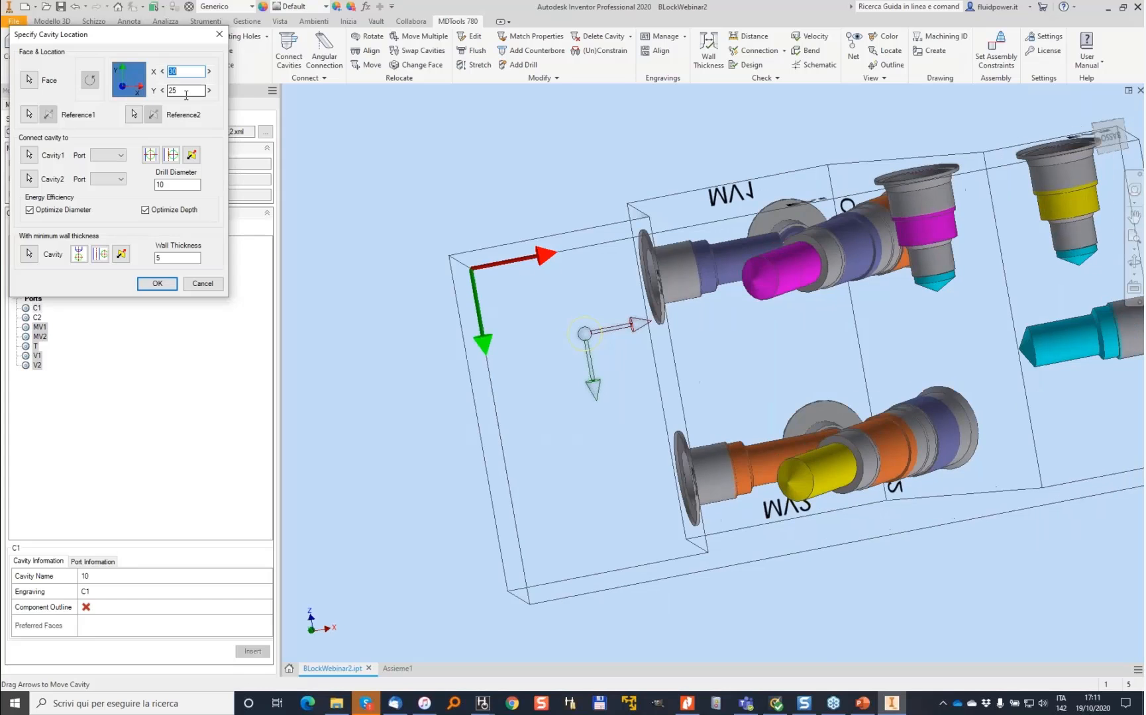
left_click(152, 284)
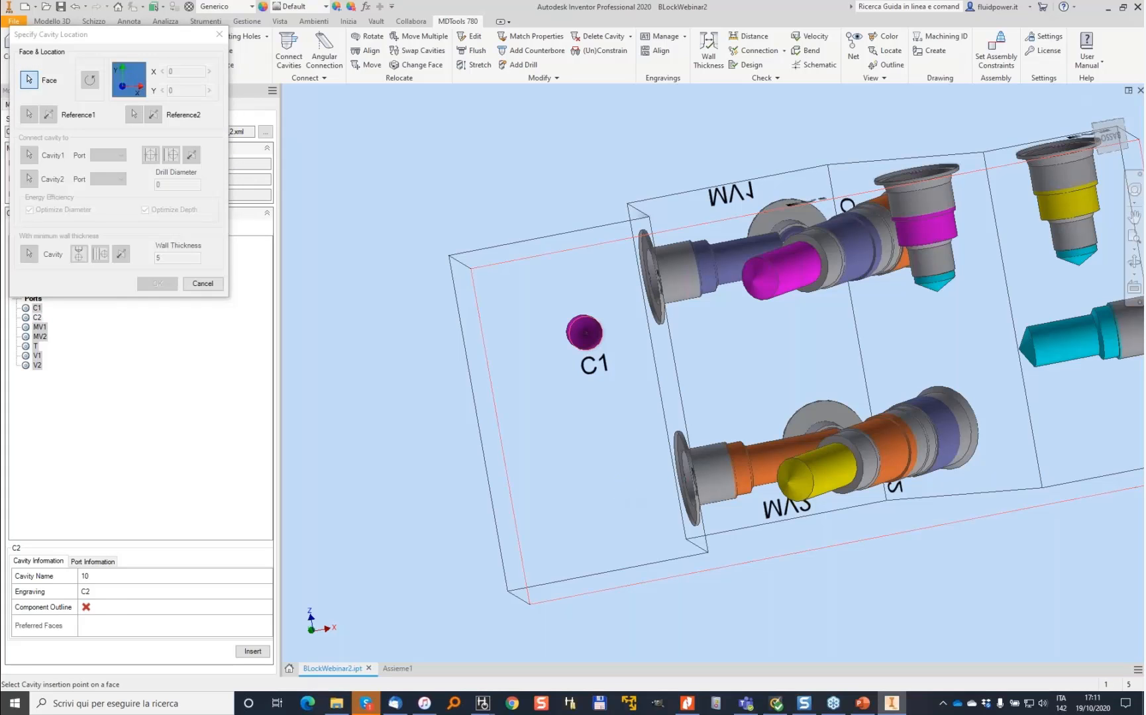
- Insert the C2 port on the same face, referenced to C1 at X 0 and Y 50
left_click(618, 476)
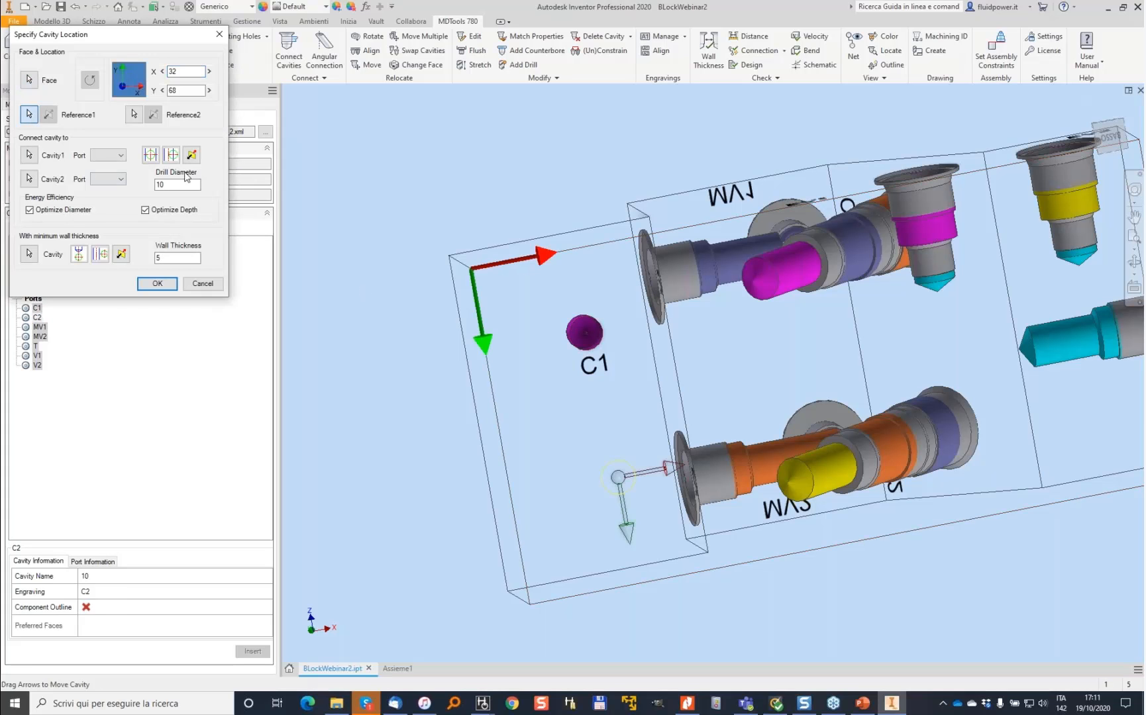
left_click(584, 331)
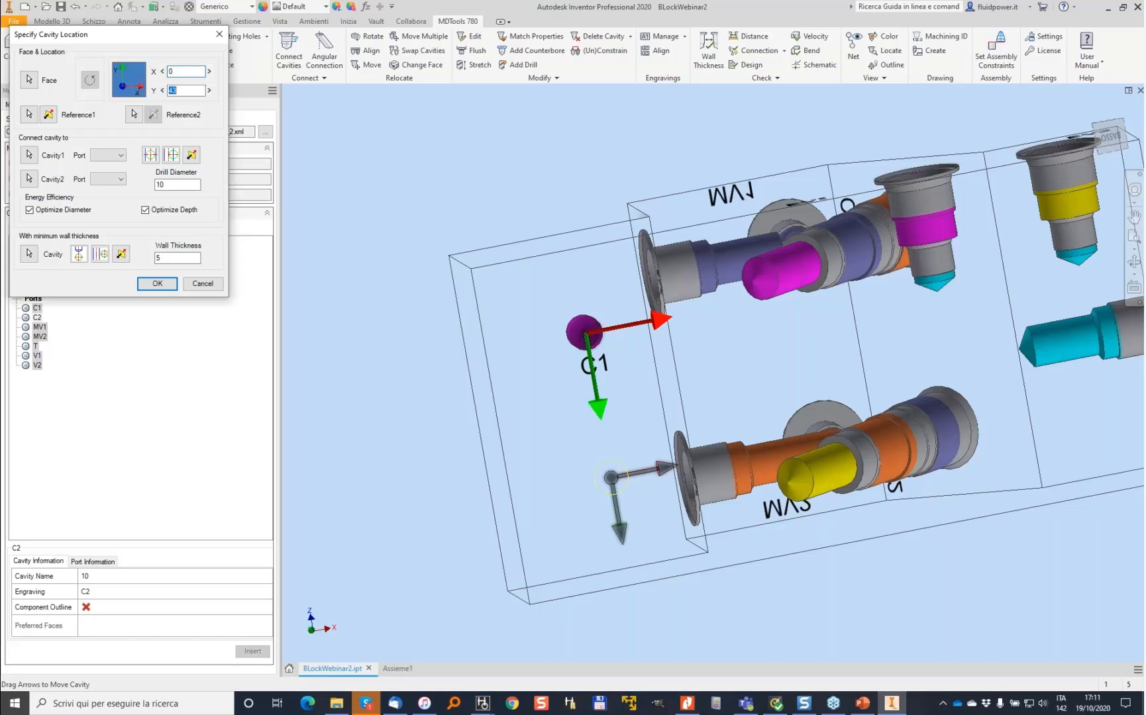
key("Tab")
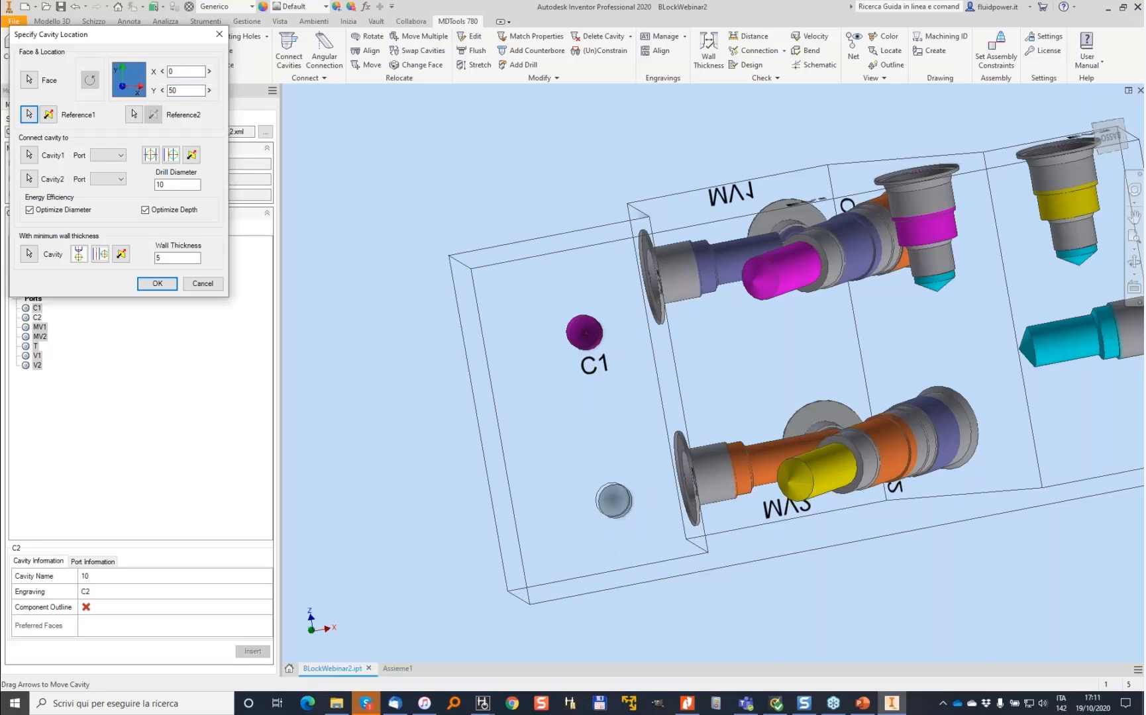
key("Return")
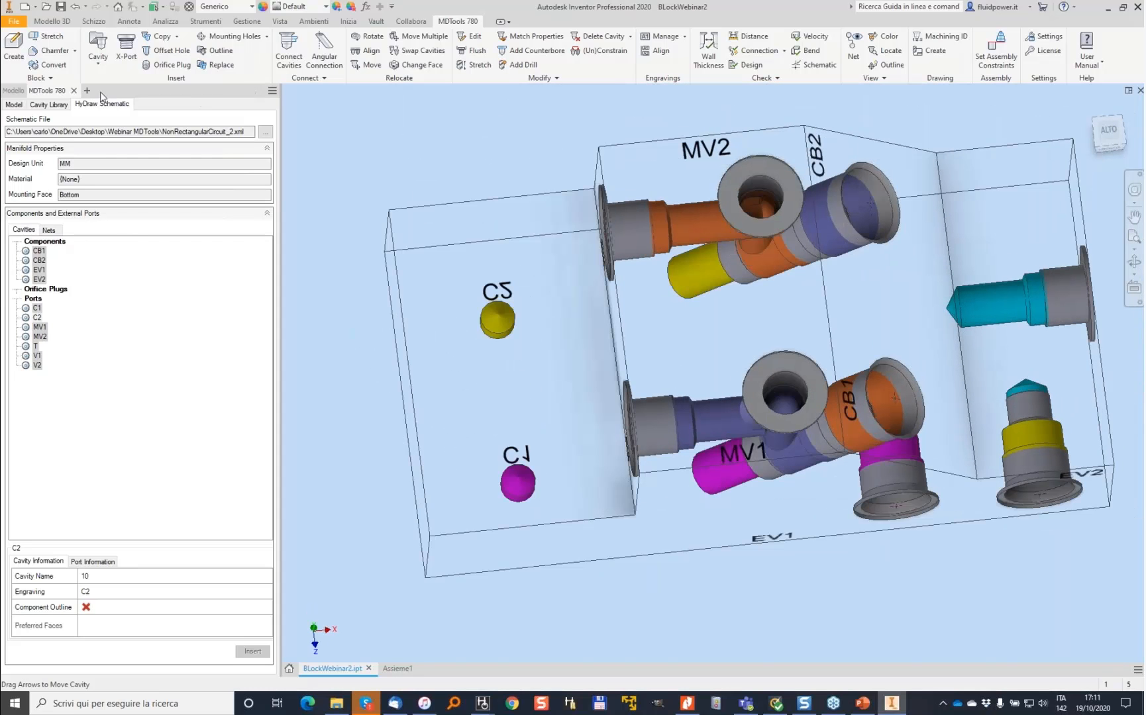
- Pick the TCEI M8 cavity from the 0-Fissaggi Passanti library and insert it with component ID bh1
left_click(49, 105)
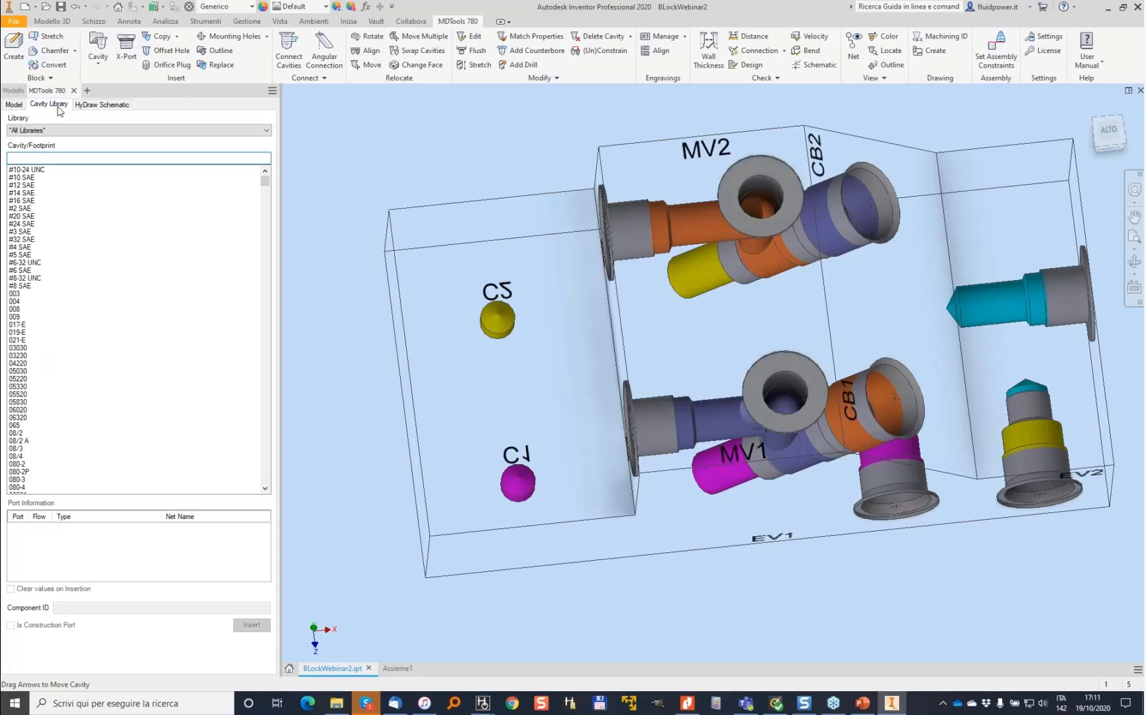
left_click(253, 130)
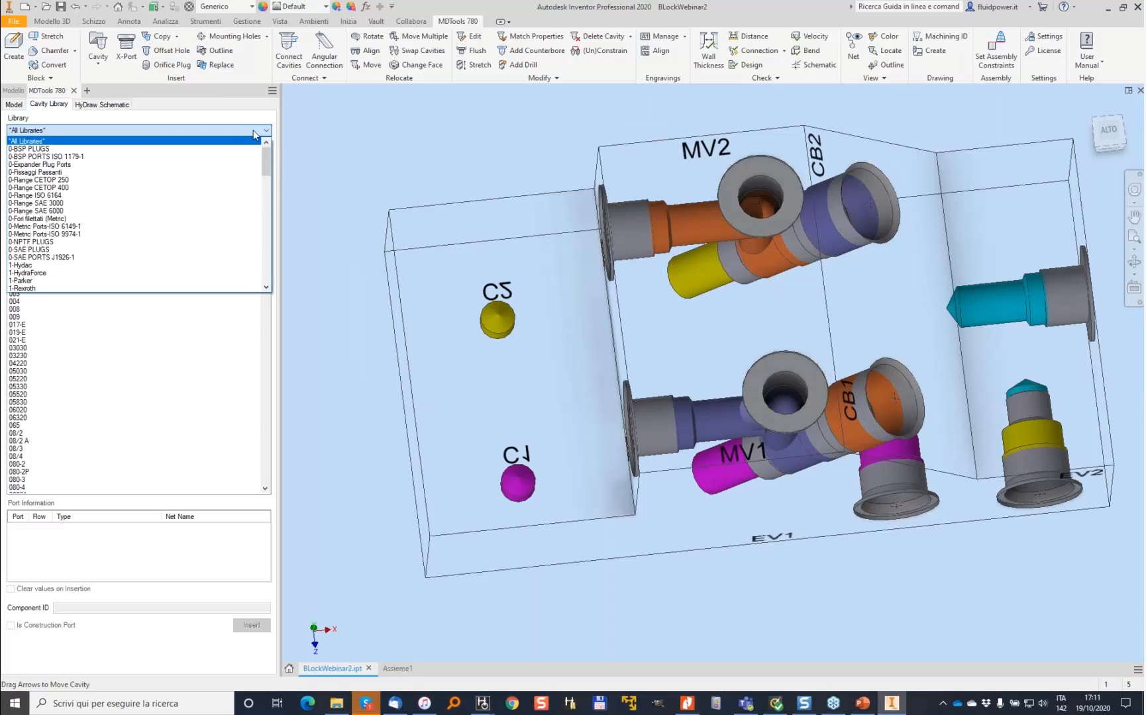
left_click(93, 218)
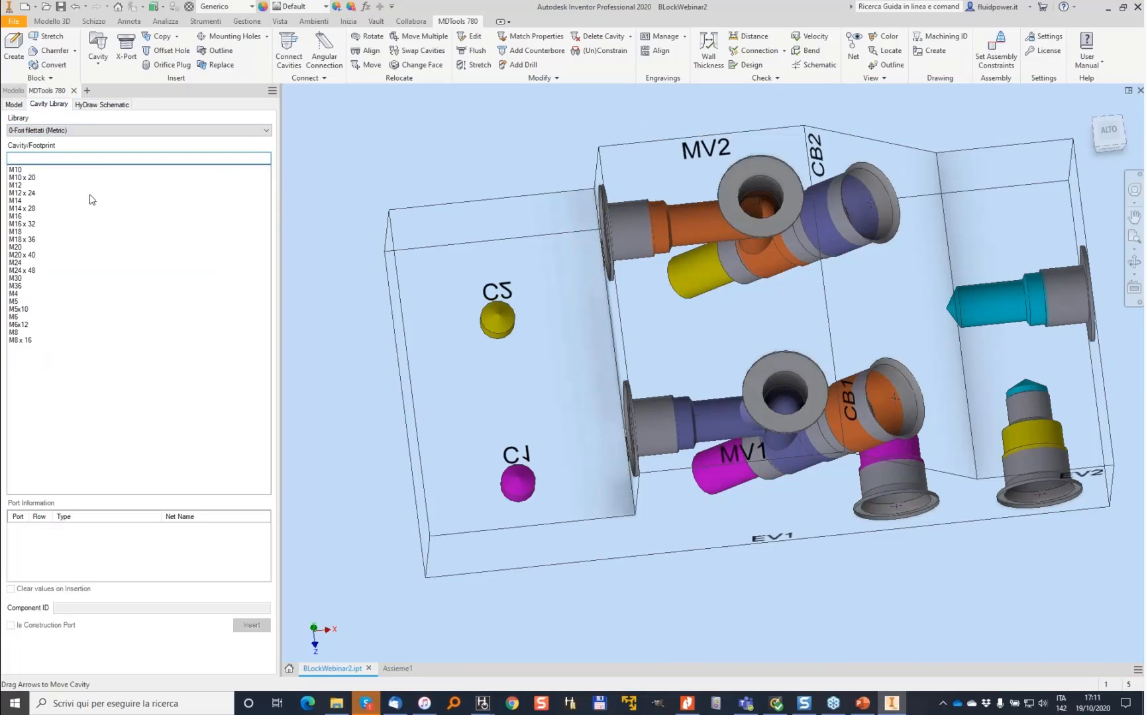
left_click(114, 130)
scroll(79, 155, "up", 2)
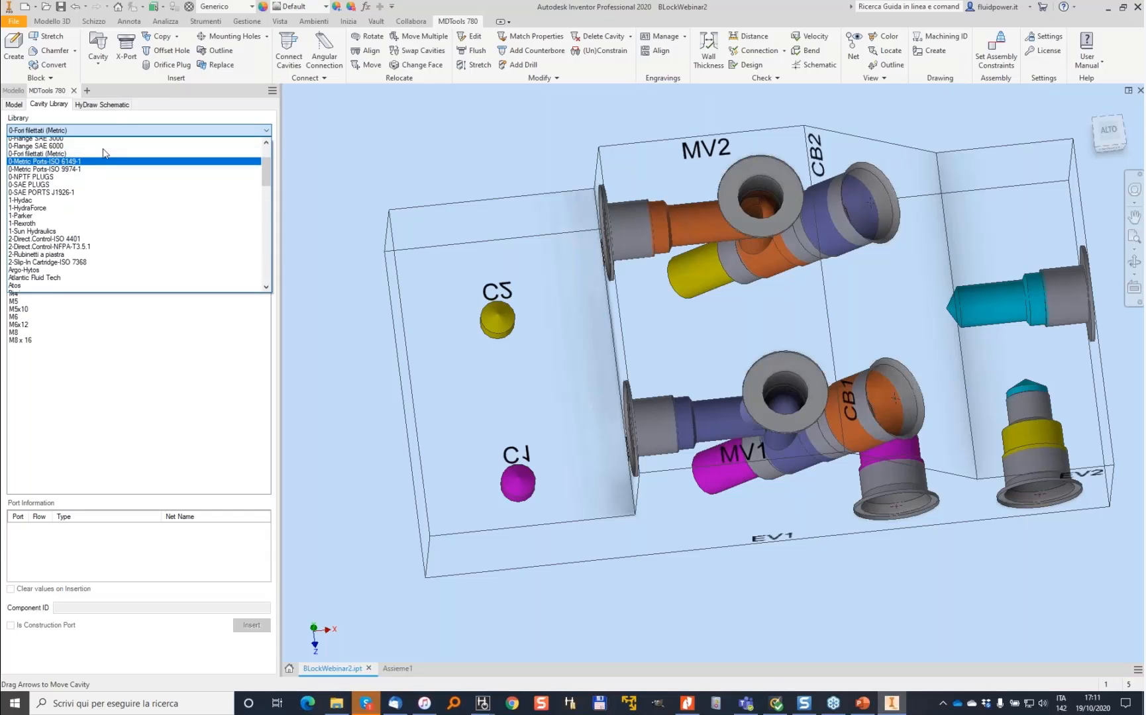
left_click(36, 142)
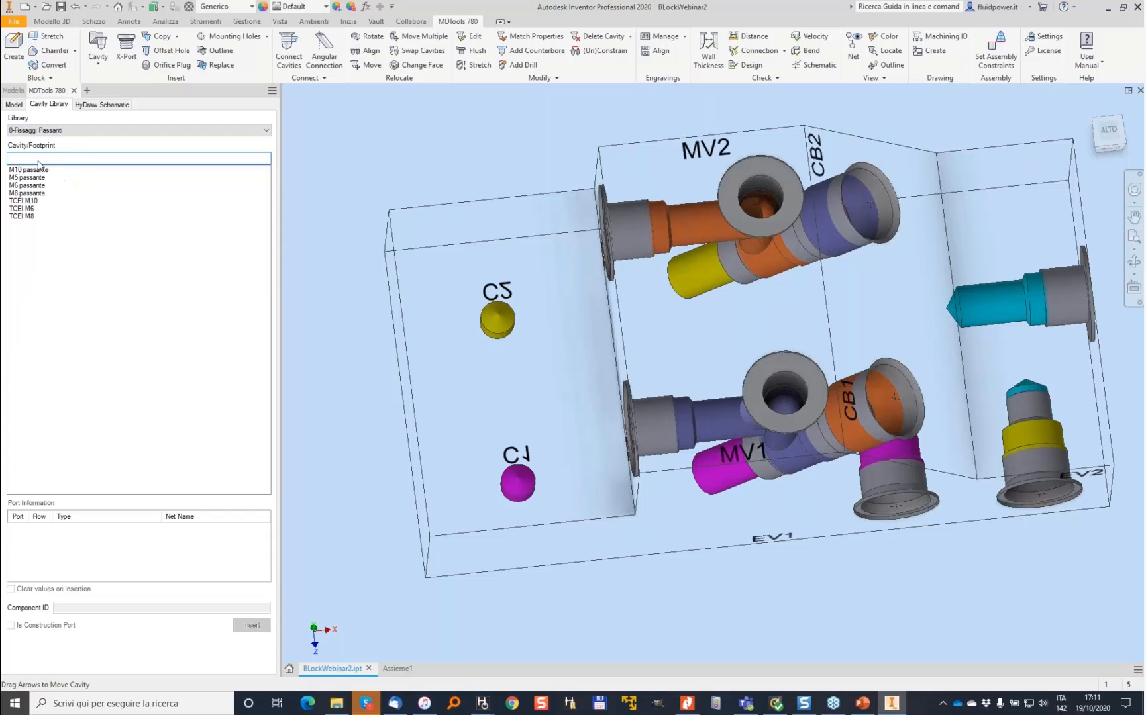
left_click(28, 217)
left_click(112, 608)
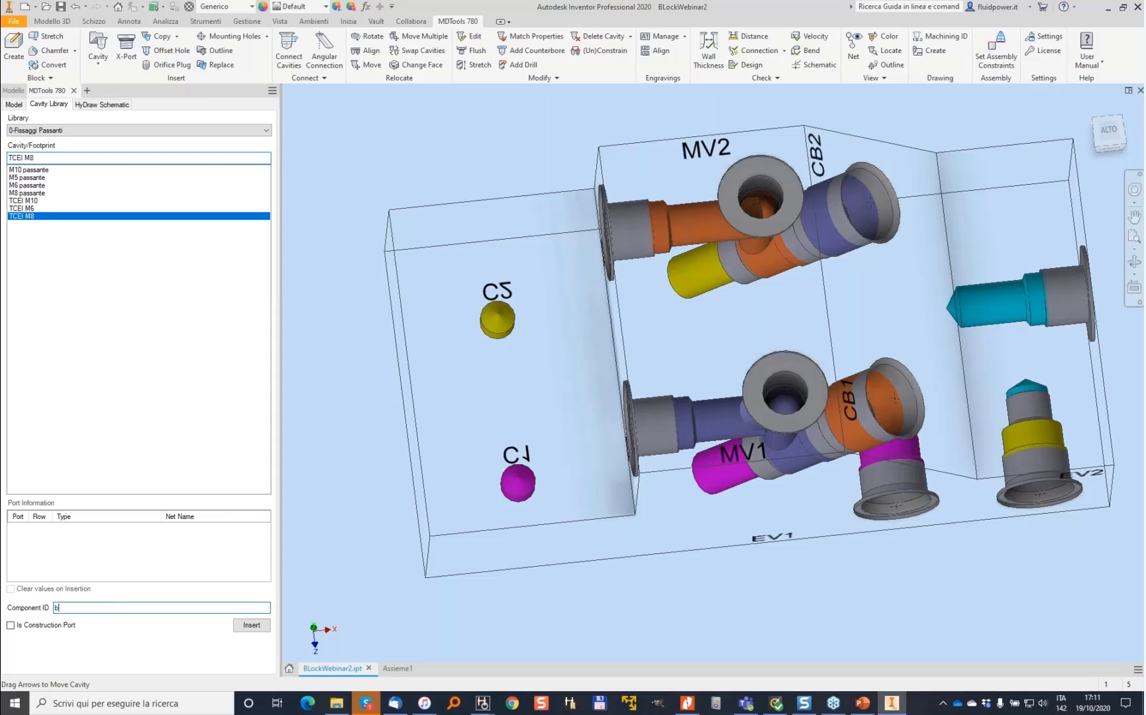
left_click(247, 626)
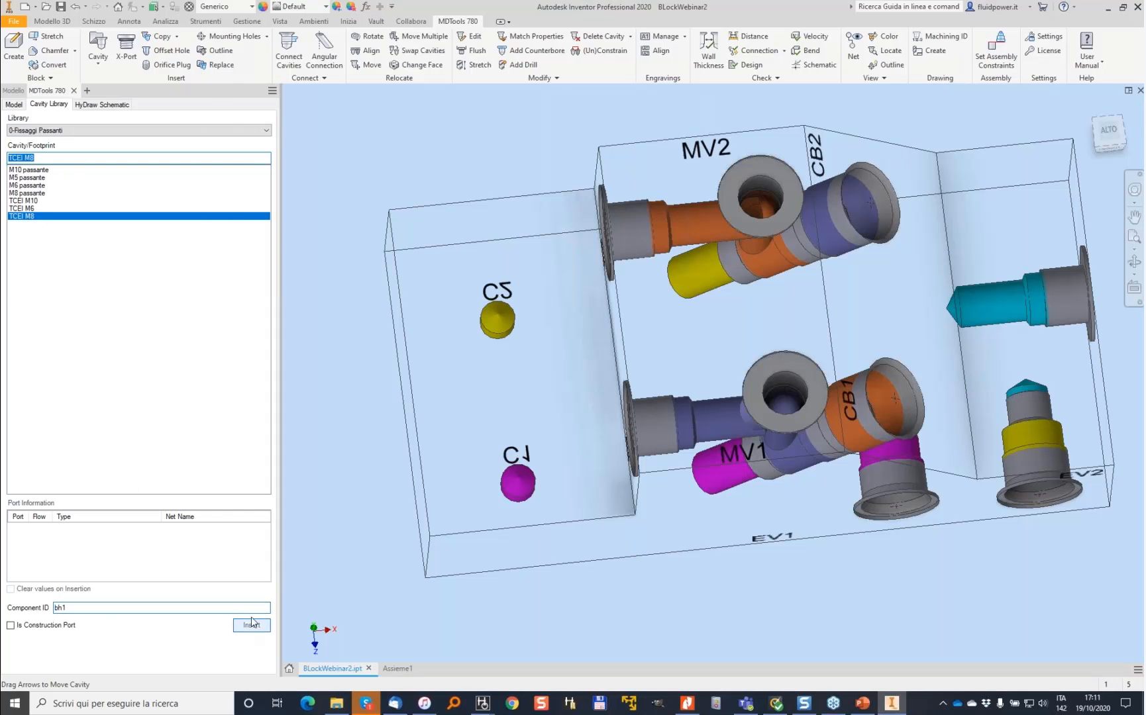
- Place the bh1 bolt hole on the end face near its lower corner, offset from the reference by X 15
left_click(465, 492)
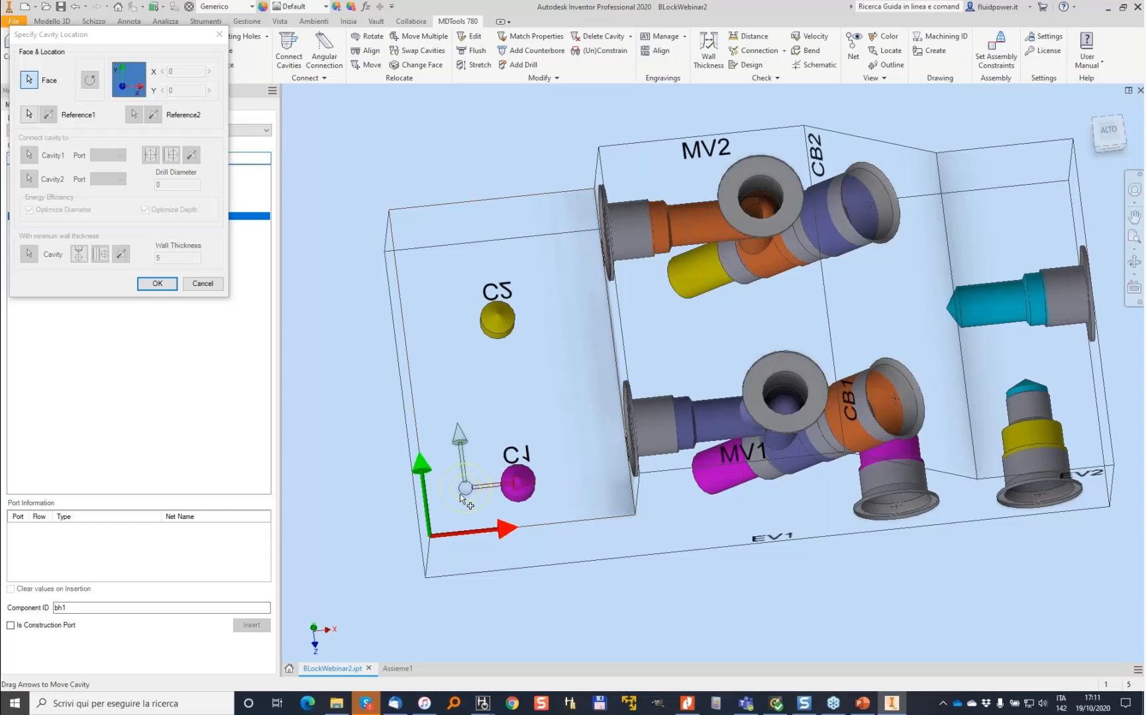
scroll(460, 495, "down", 1)
scroll(456, 499, "down", 2)
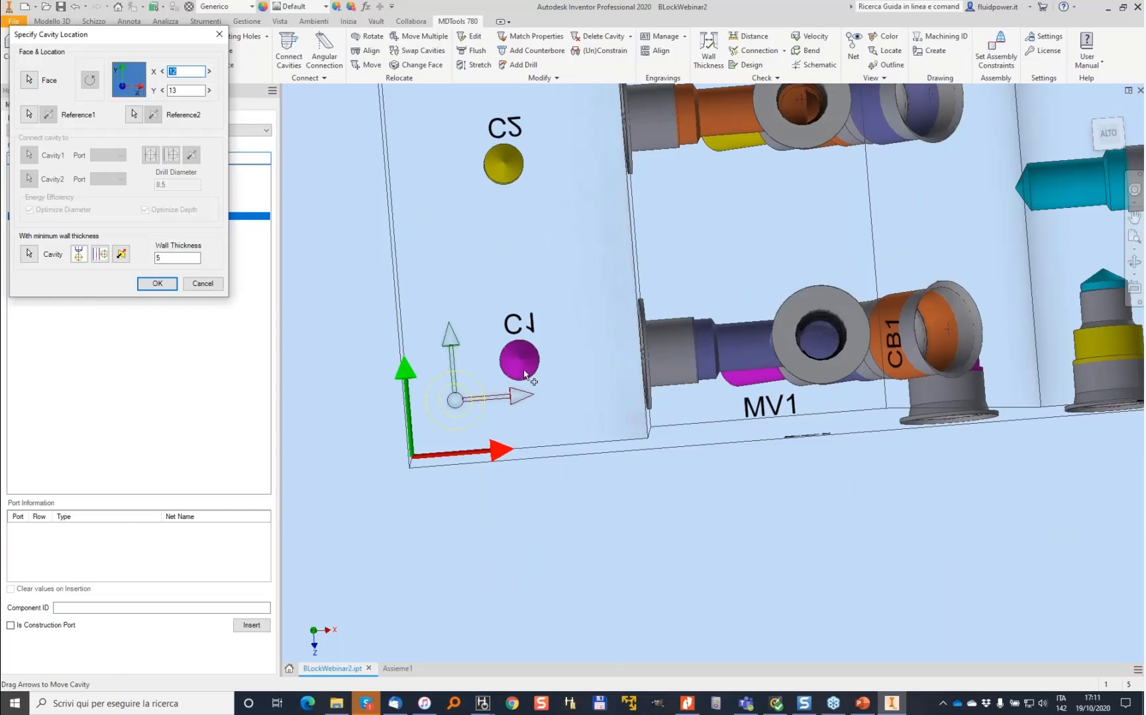
left_click(39, 115)
left_click(522, 330)
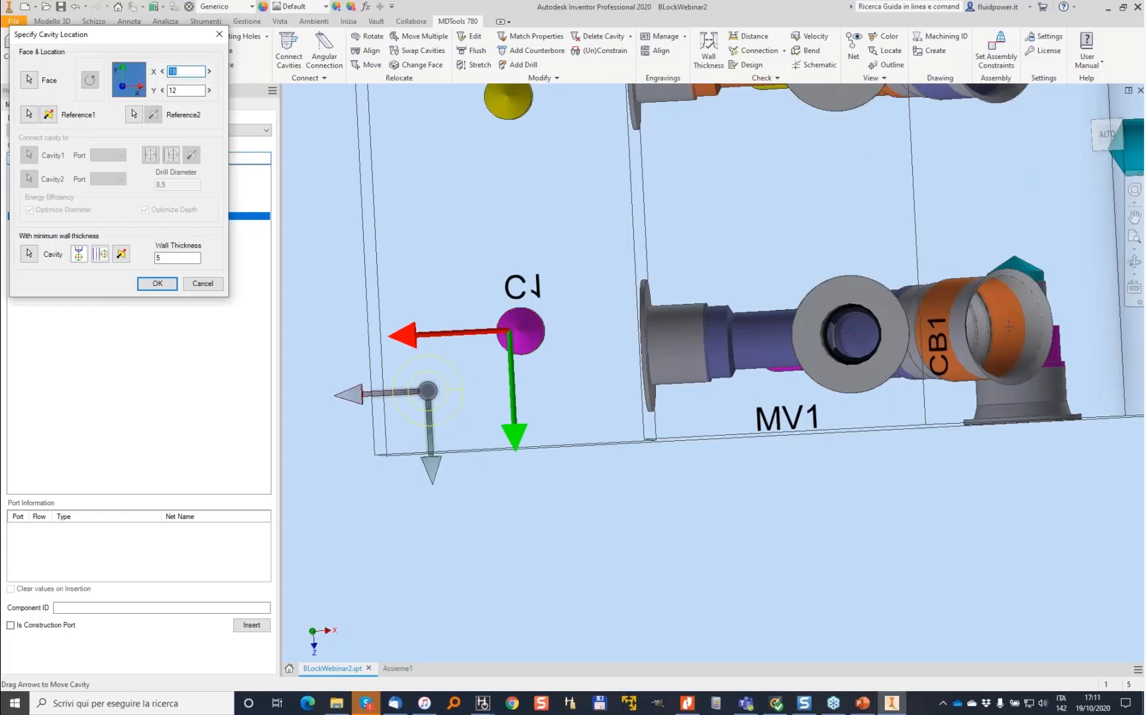
type("2020")
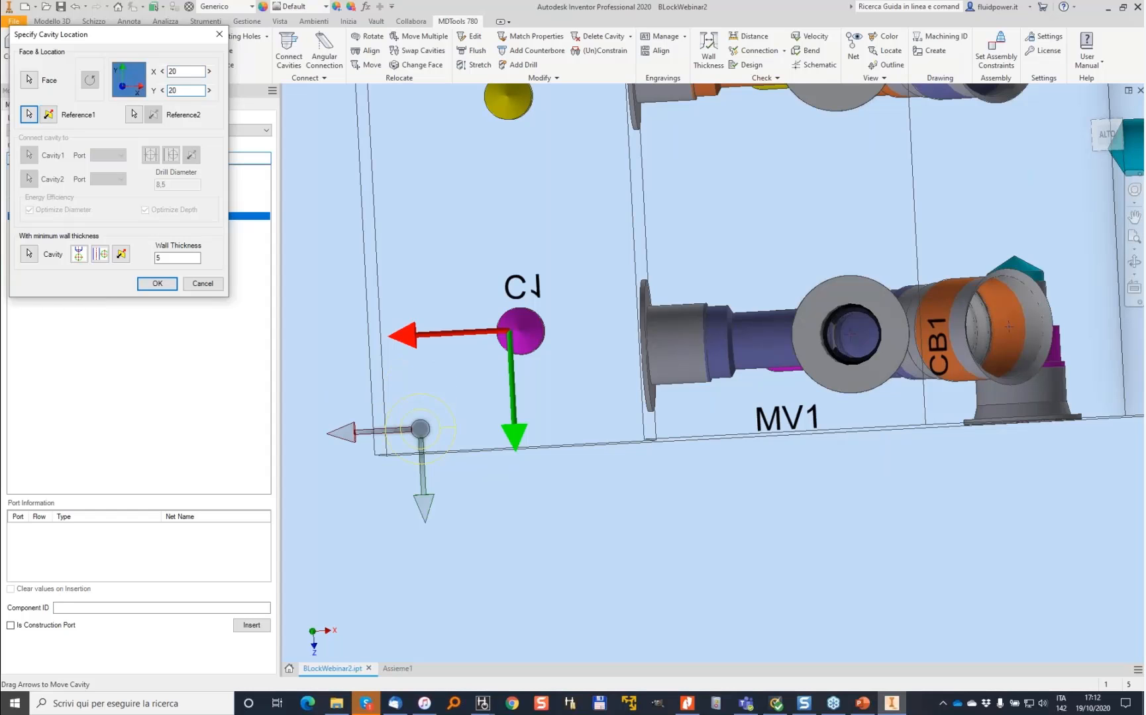
key("Tab")
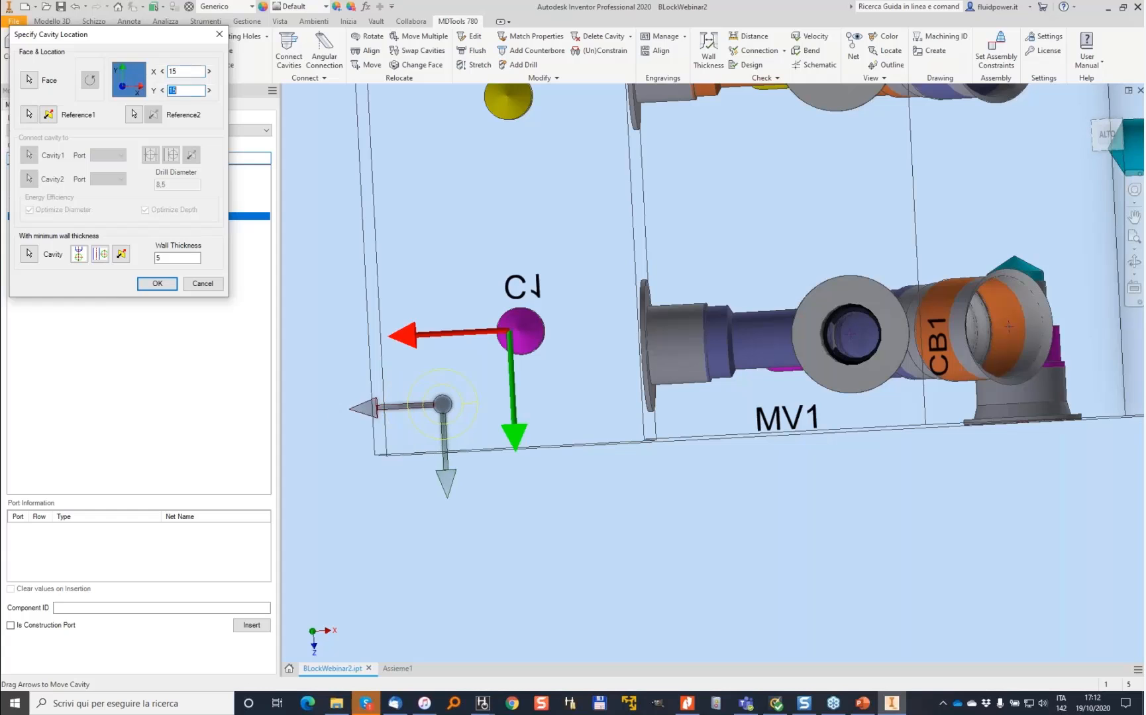
key("Return")
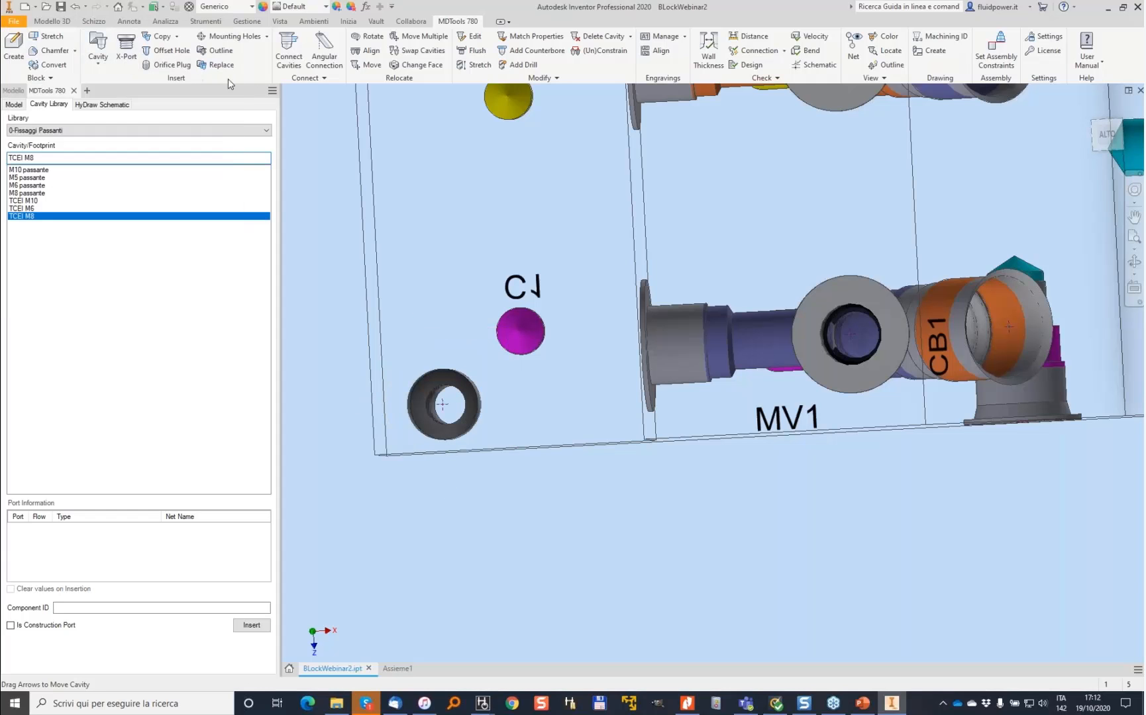
- Copy the bolt hole as bh2 and place it near the upper corner at X 15 and Y 15
left_click(162, 50)
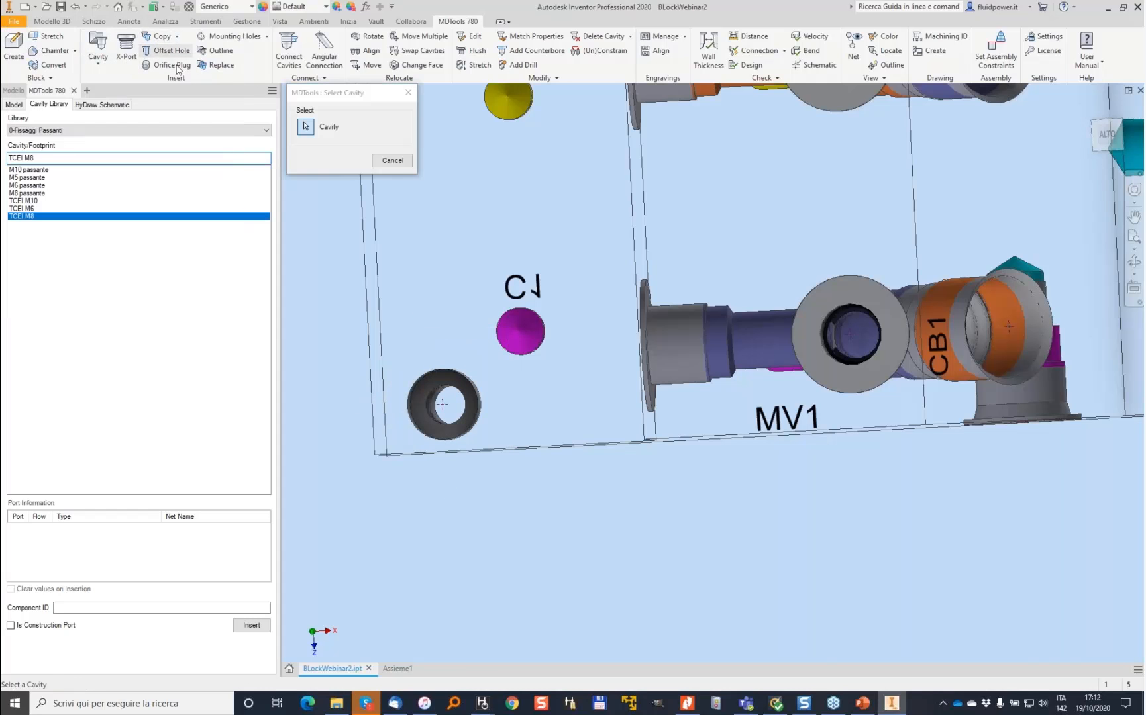
left_click(444, 384)
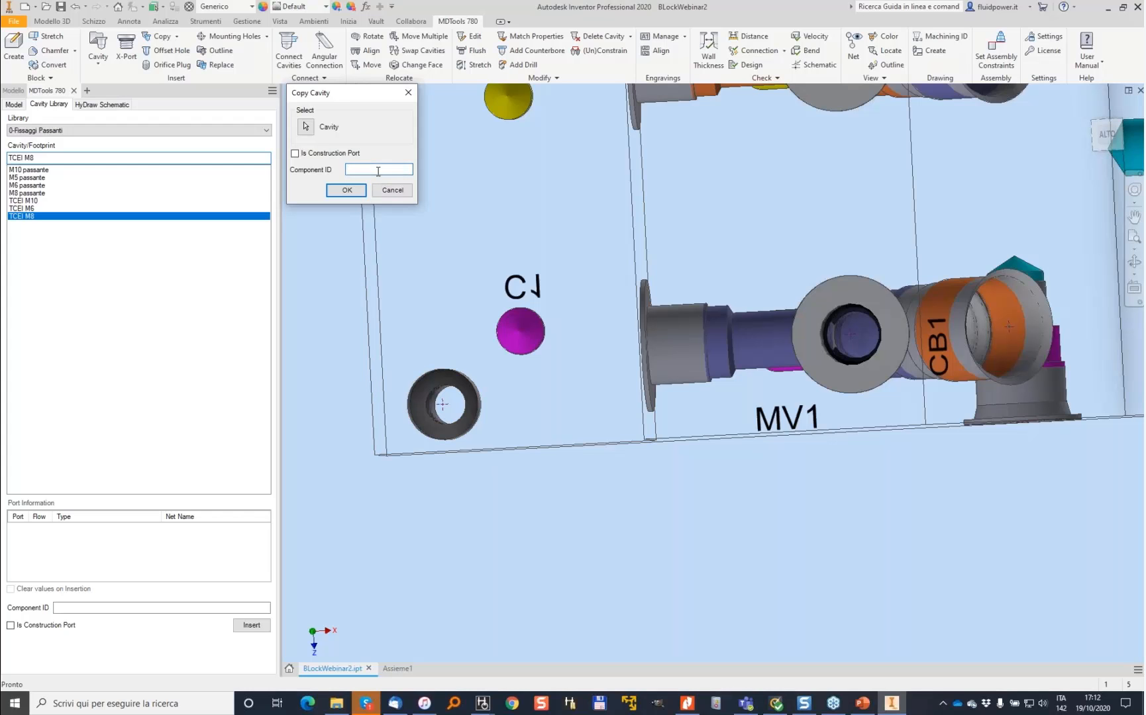
type("bh2")
left_click(346, 190)
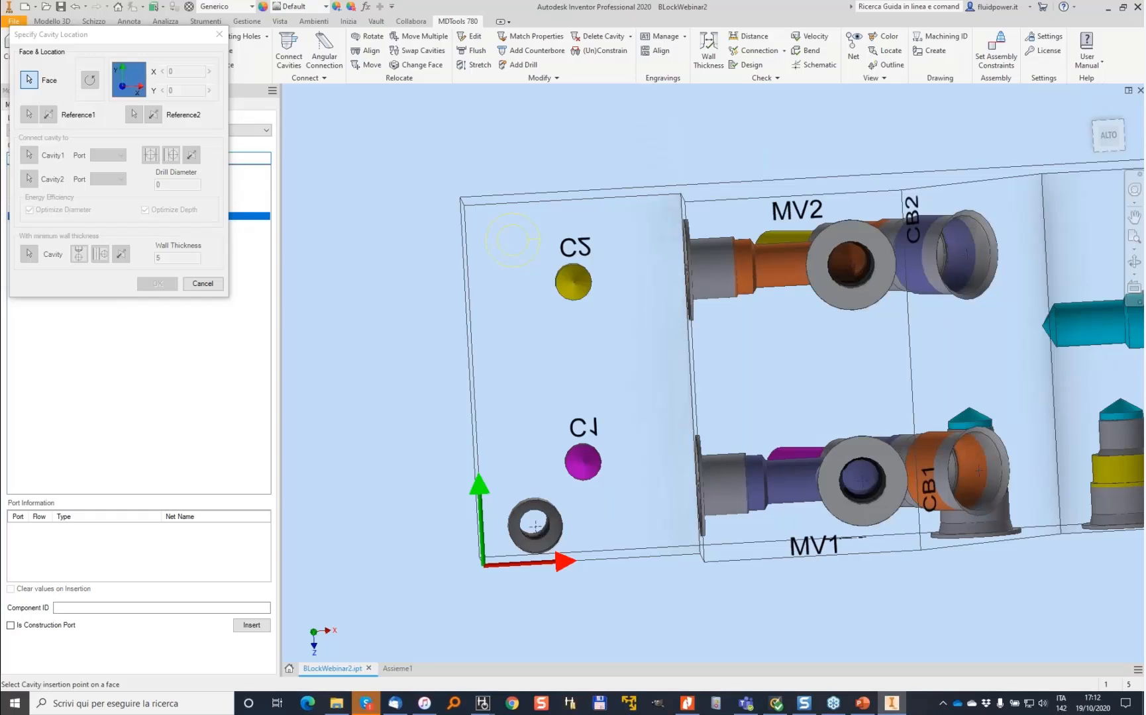
left_click(573, 282)
type("15")
key("Tab")
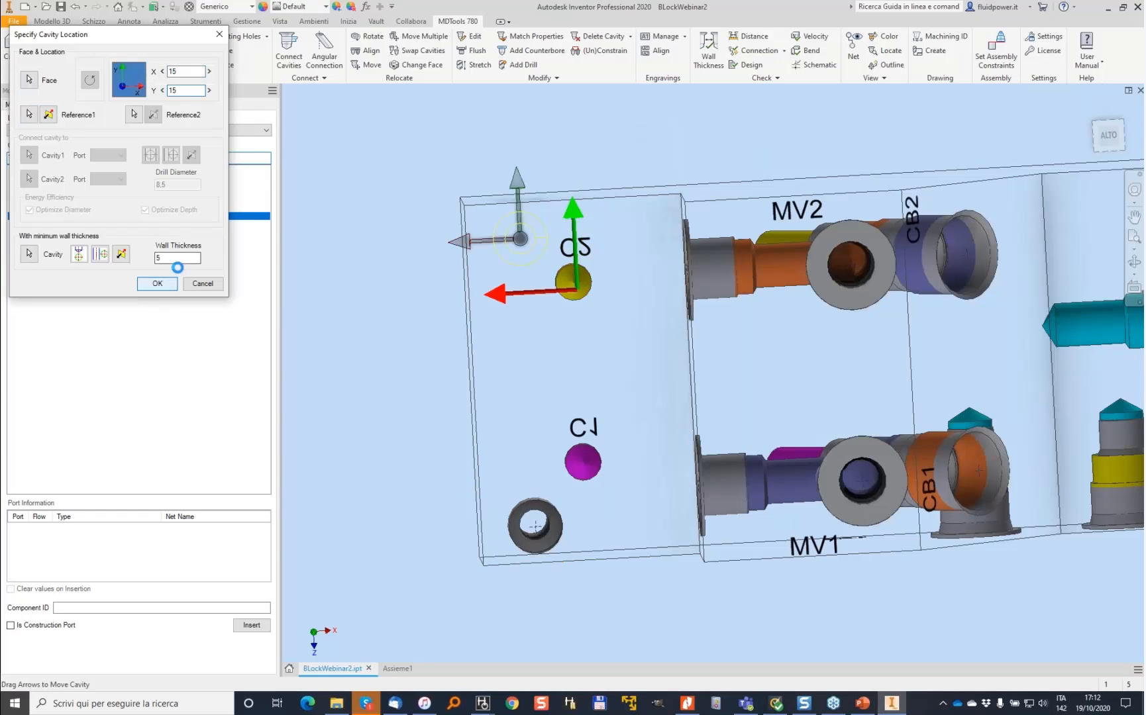
left_click(157, 284)
- Copy both bolt holes 40 mm along X with one new station
left_click(178, 37)
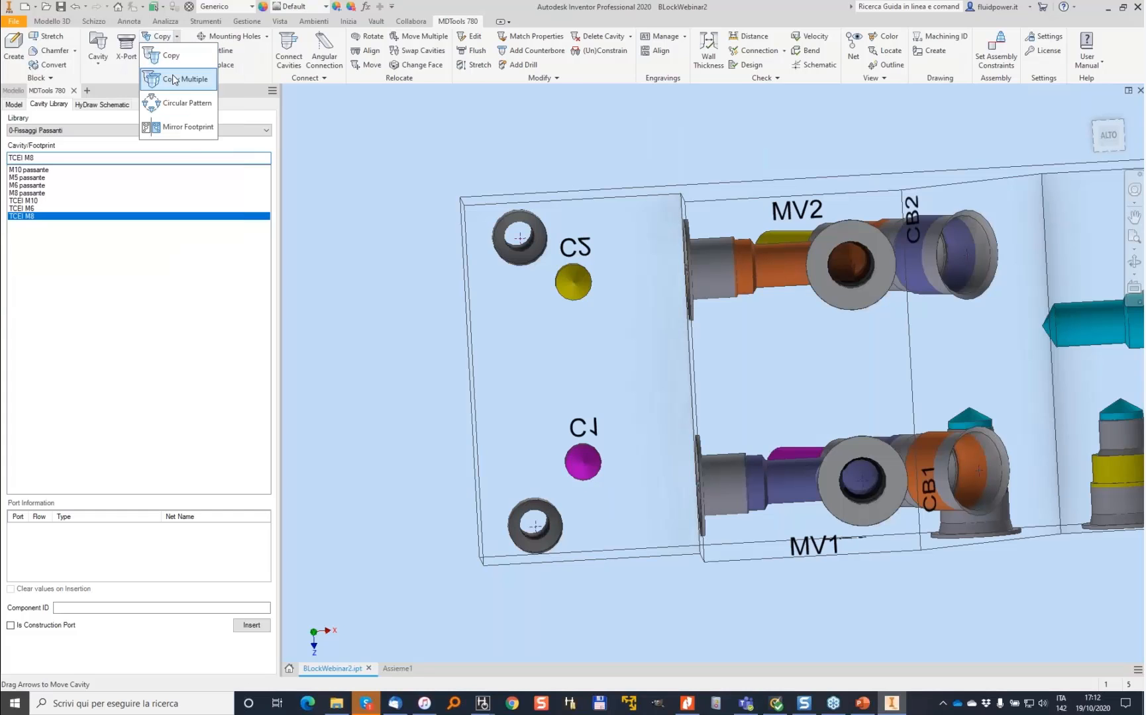
left_click(189, 81)
left_click(520, 237)
left_click(528, 512)
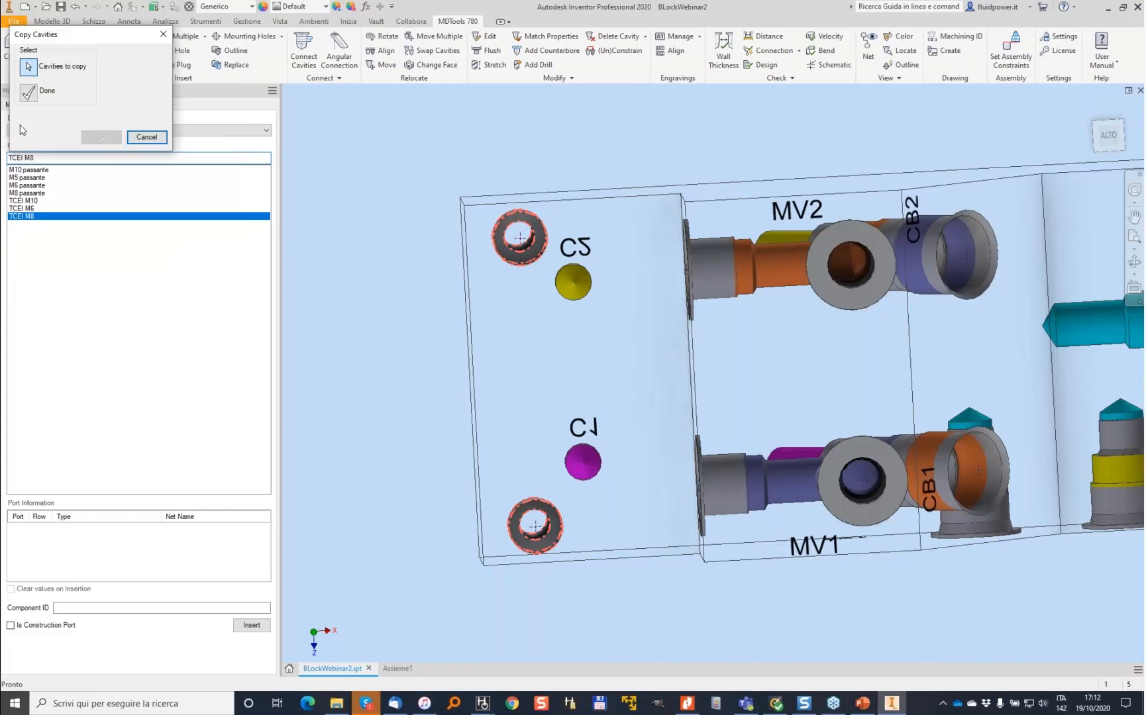
left_click(28, 92)
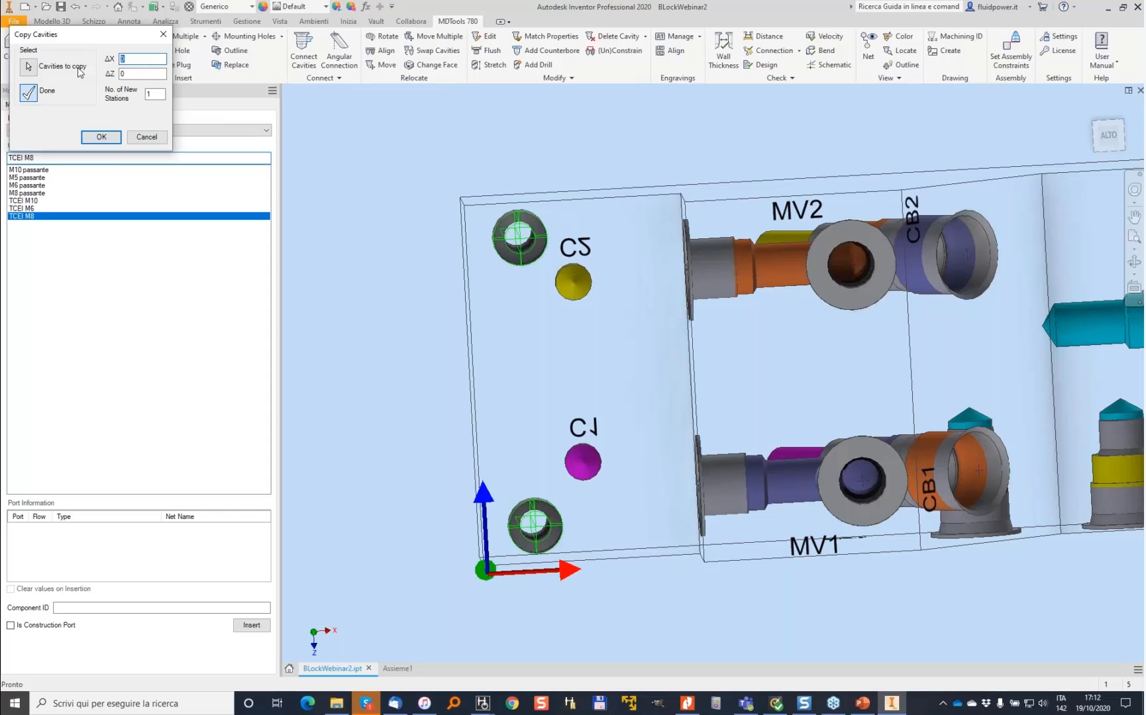
type("40")
key("Tab")
key("Return")
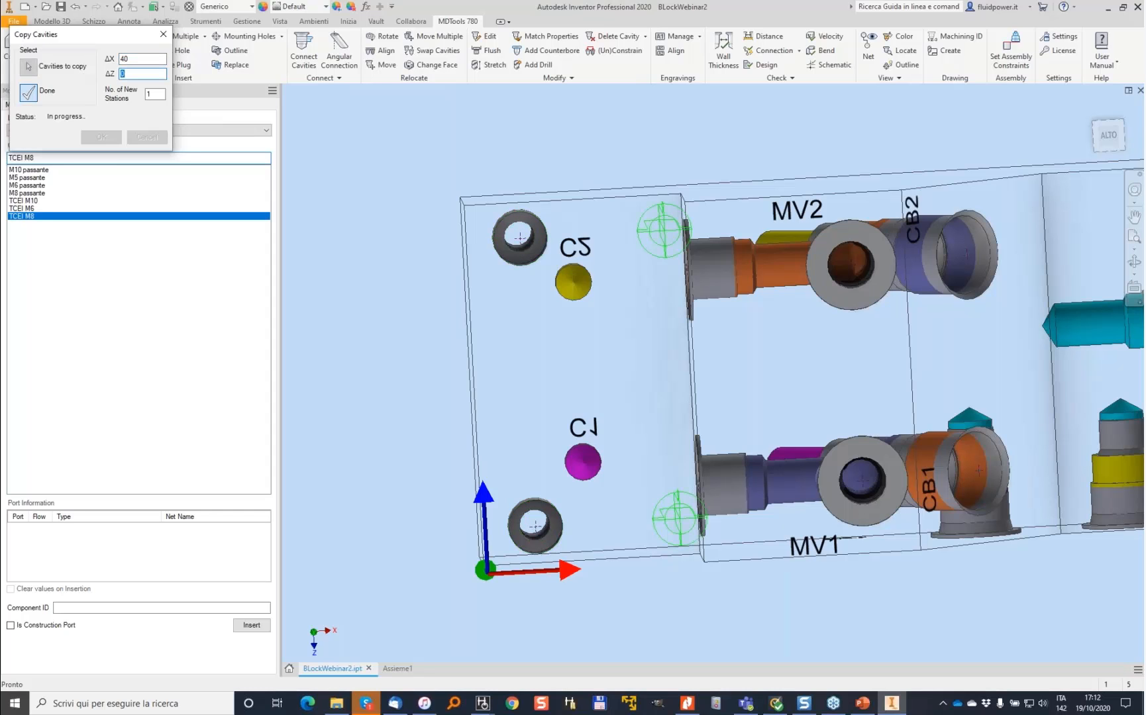
- Move all four bolt holes together 5 mm along X
left_click(434, 36)
left_click(659, 223)
left_click(520, 237)
left_click(536, 526)
left_click(669, 505)
left_click(30, 93)
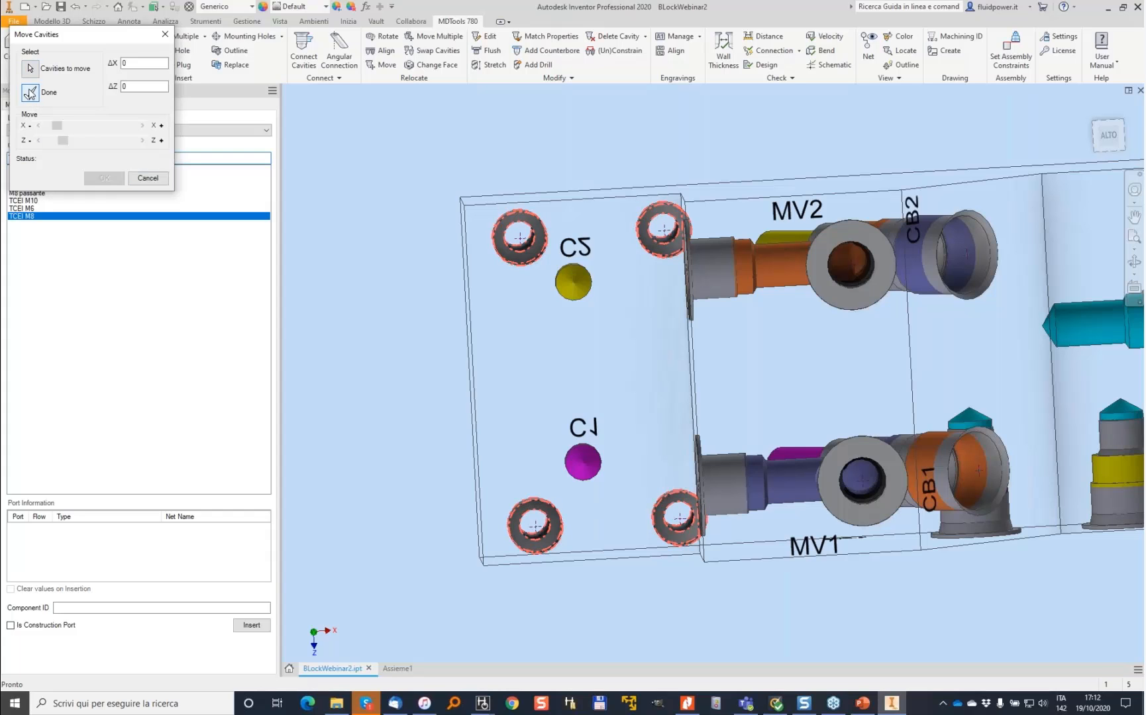
left_click(49, 128)
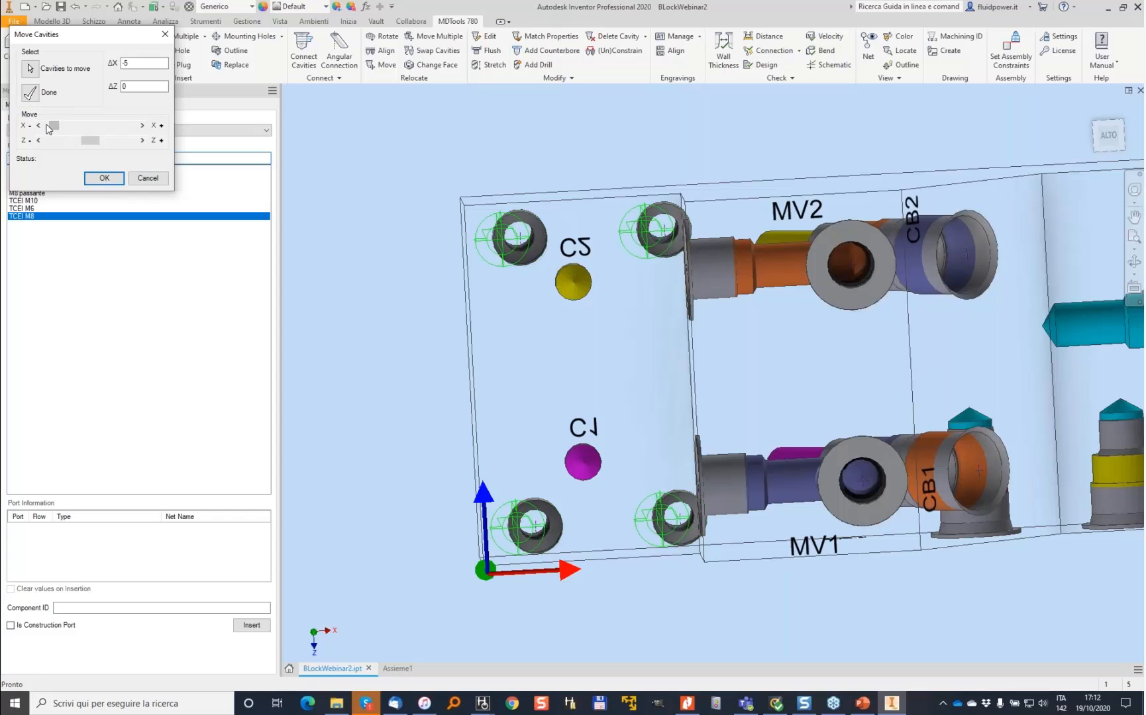
left_click(81, 124)
left_click(46, 126)
left_click(104, 178)
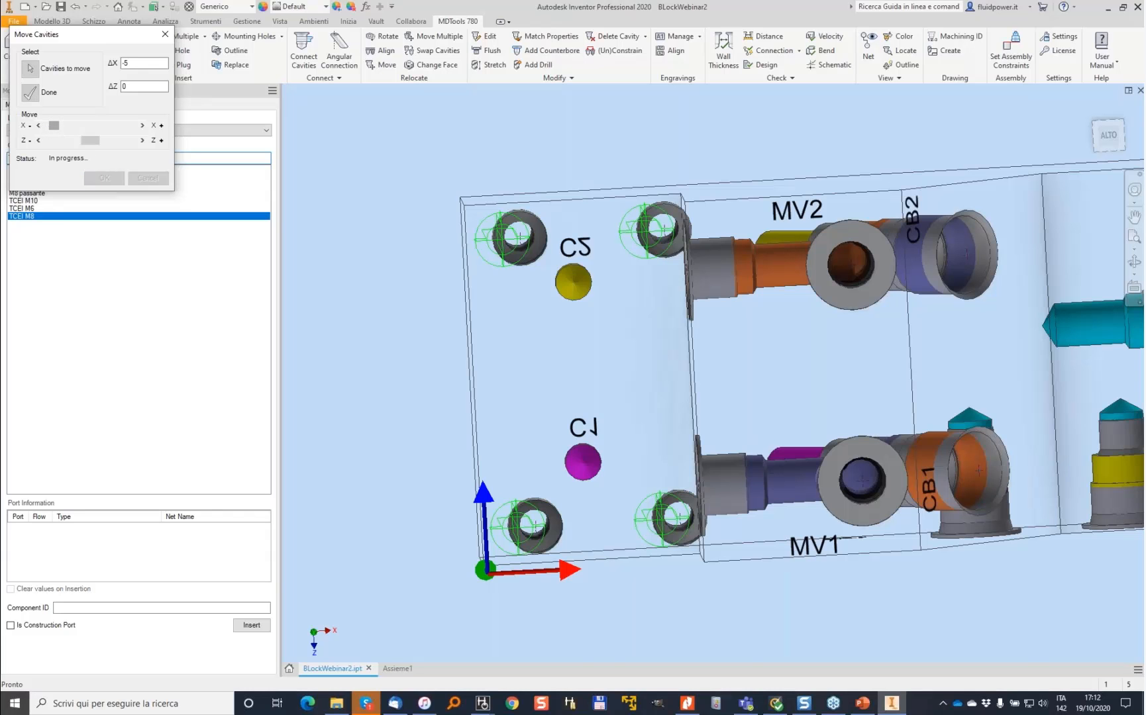
- Insert 2062-016 O-ring grooves around the C1 and C2 cavities on the end face
middle_click_drag(385, 121, 386, 123, "shift")
middle_click_drag(554, 329, 422, 193, "shift")
left_click(281, 36)
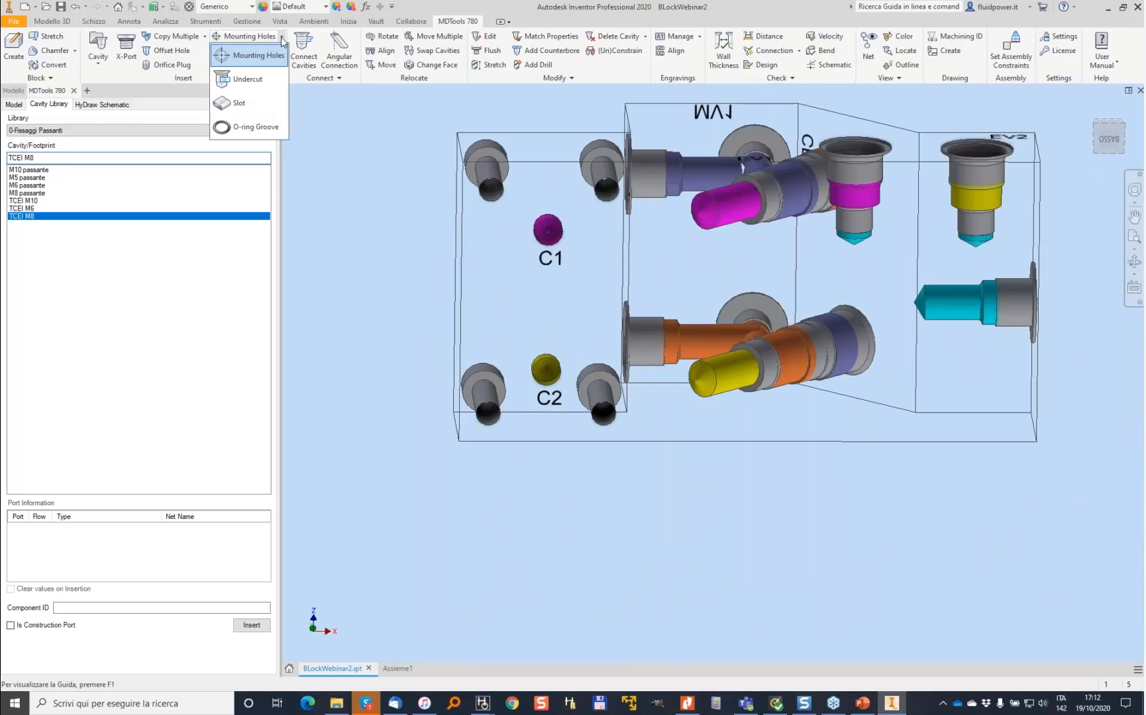
left_click(263, 129)
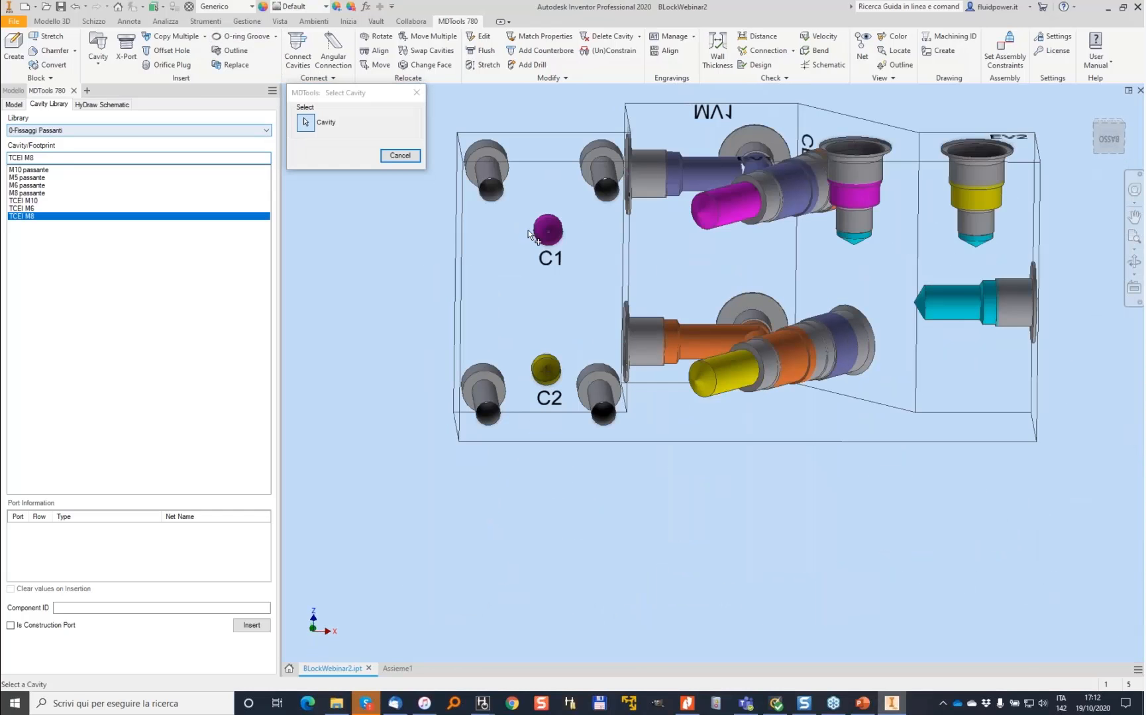
left_click(510, 239)
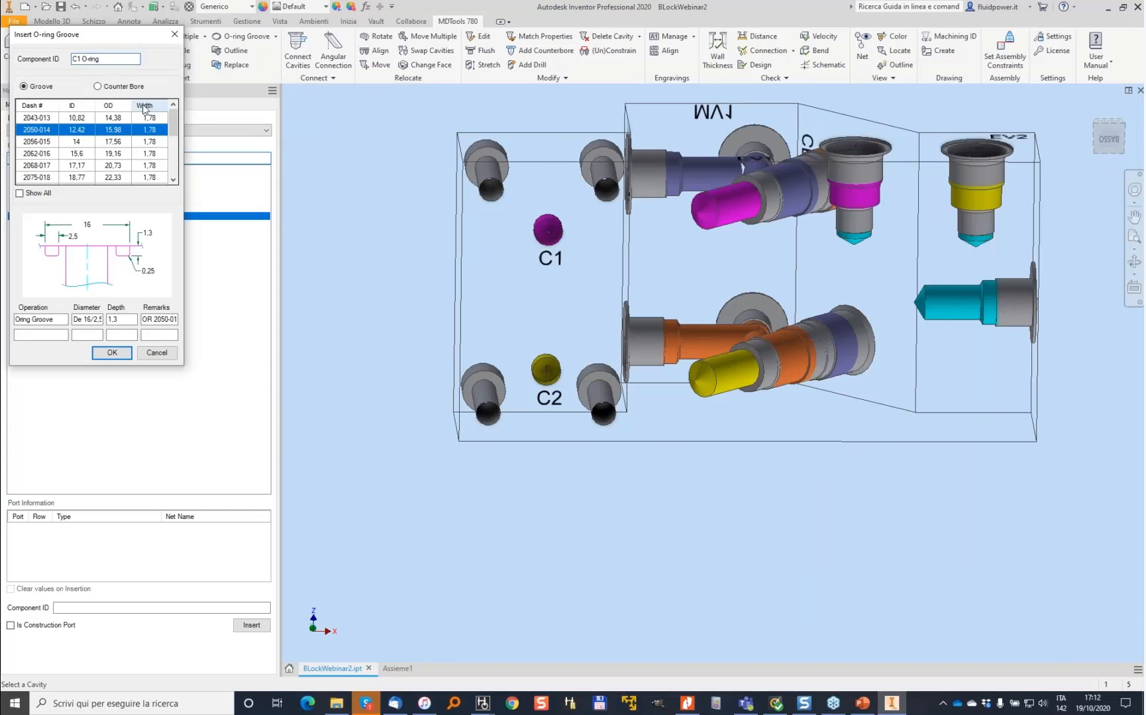
left_click(36, 155)
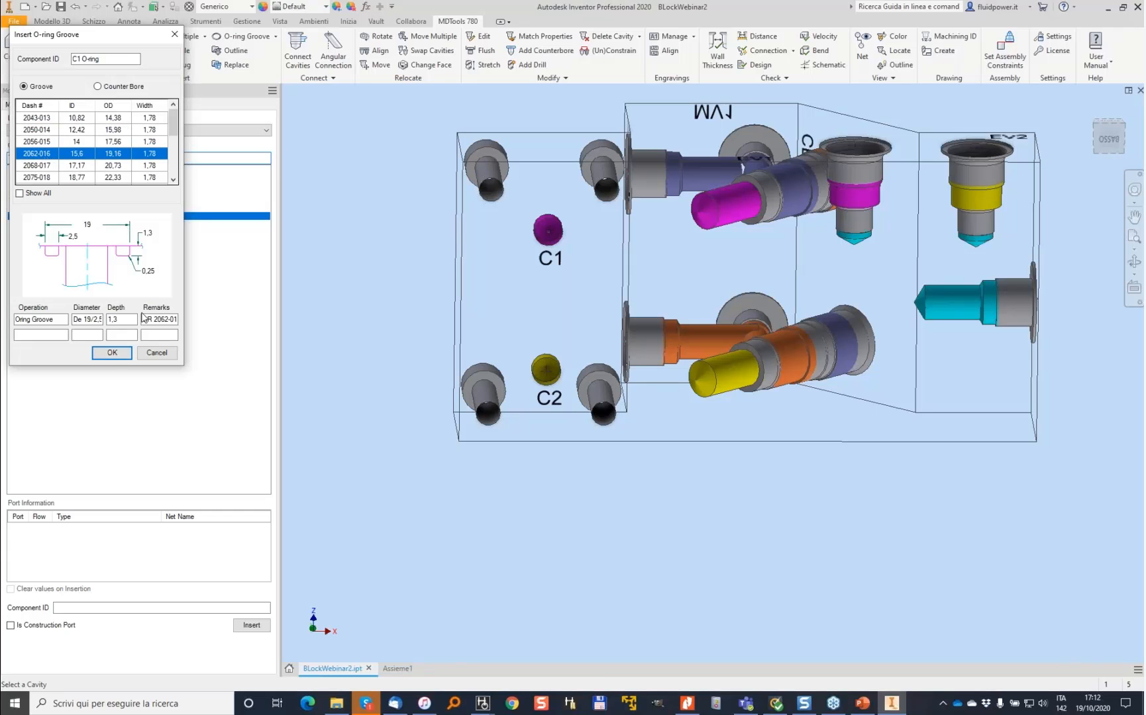
left_click(112, 353)
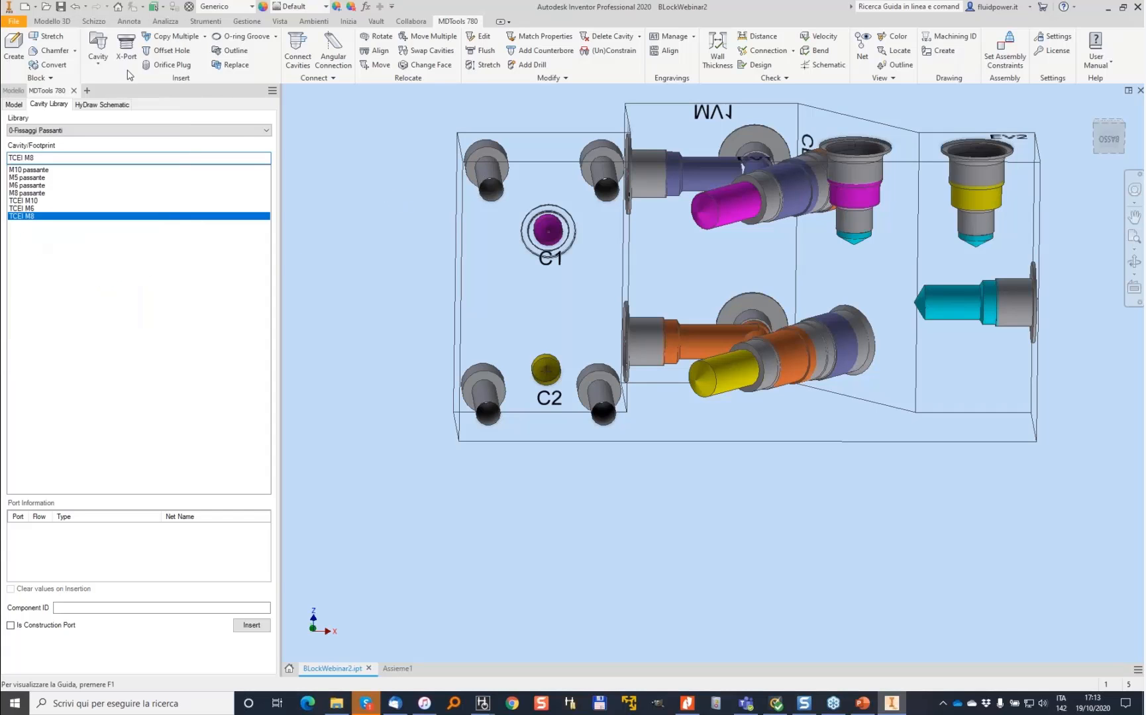
left_click(239, 39)
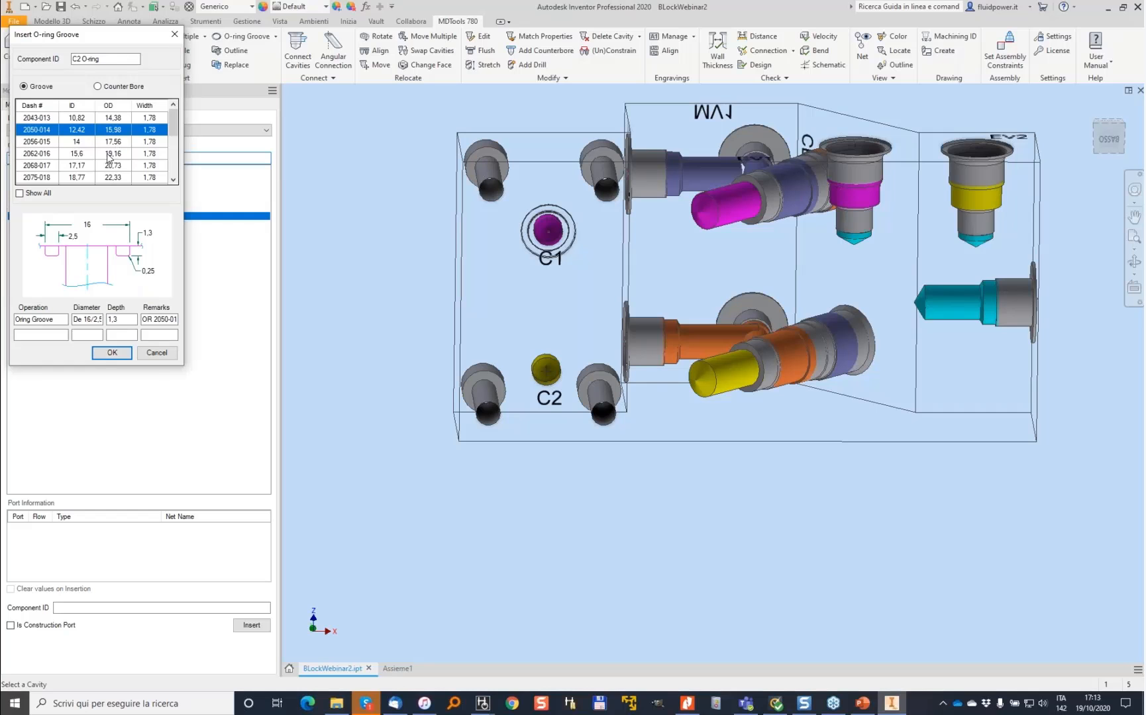
left_click(112, 352)
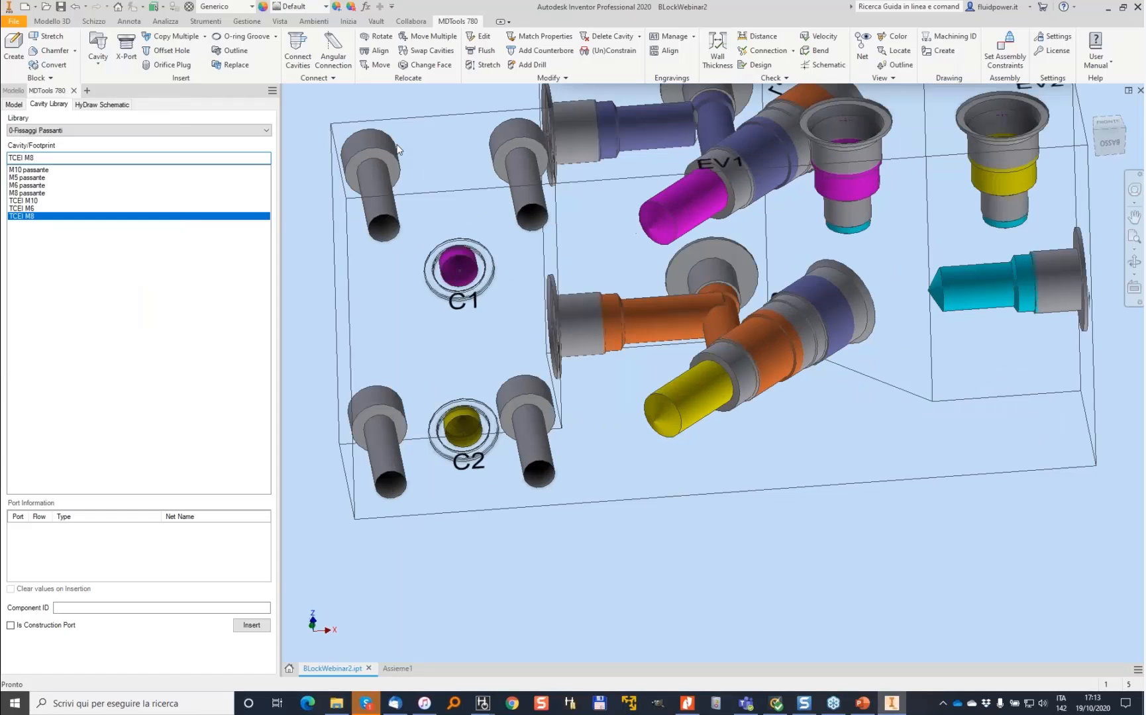
left_click(399, 670)
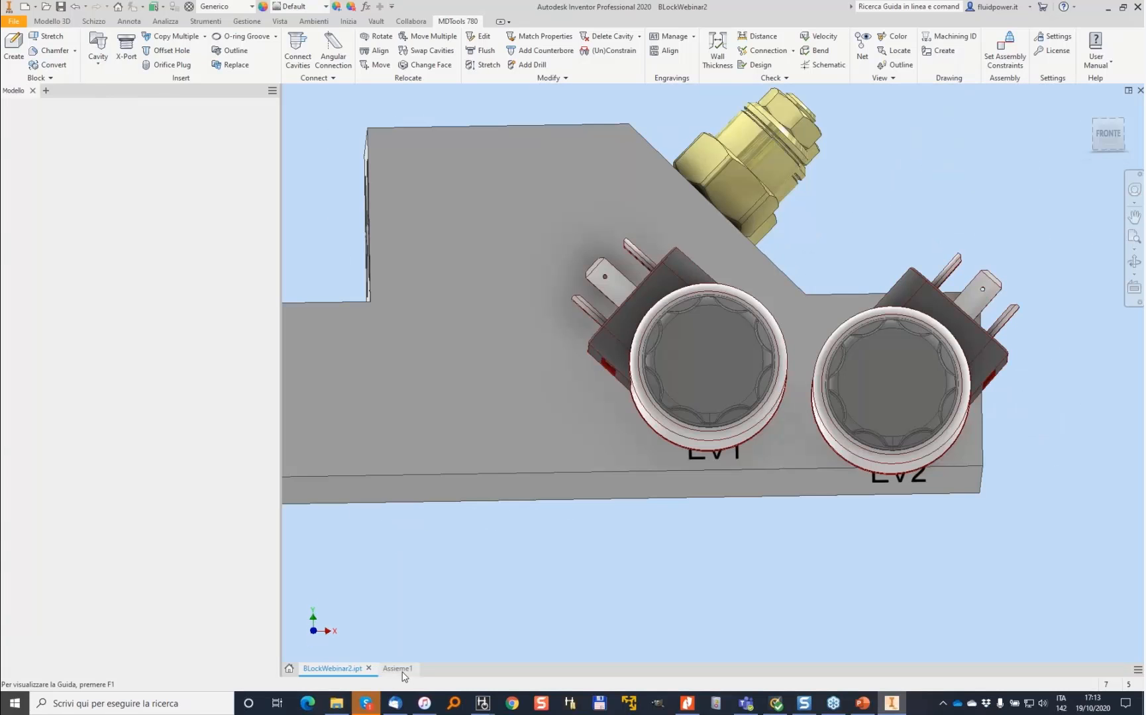
left_click(19, 46)
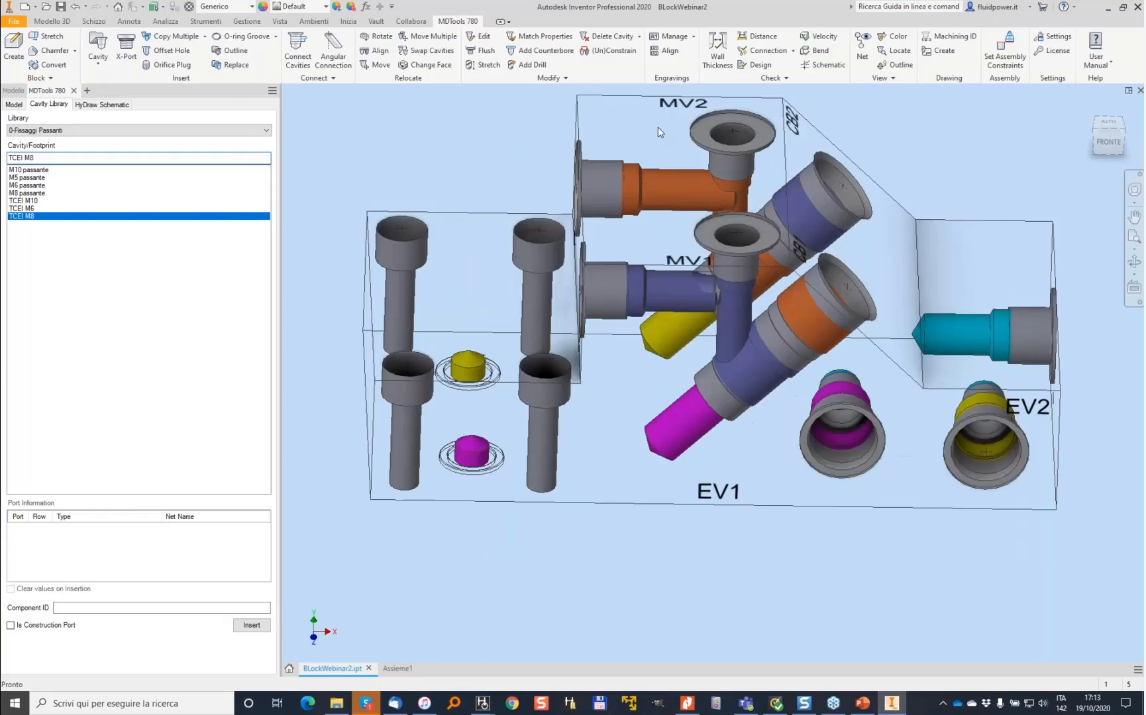
- Run a connection check on the block and examine the poor and unconnected cavities listed in the report
left_click(766, 50)
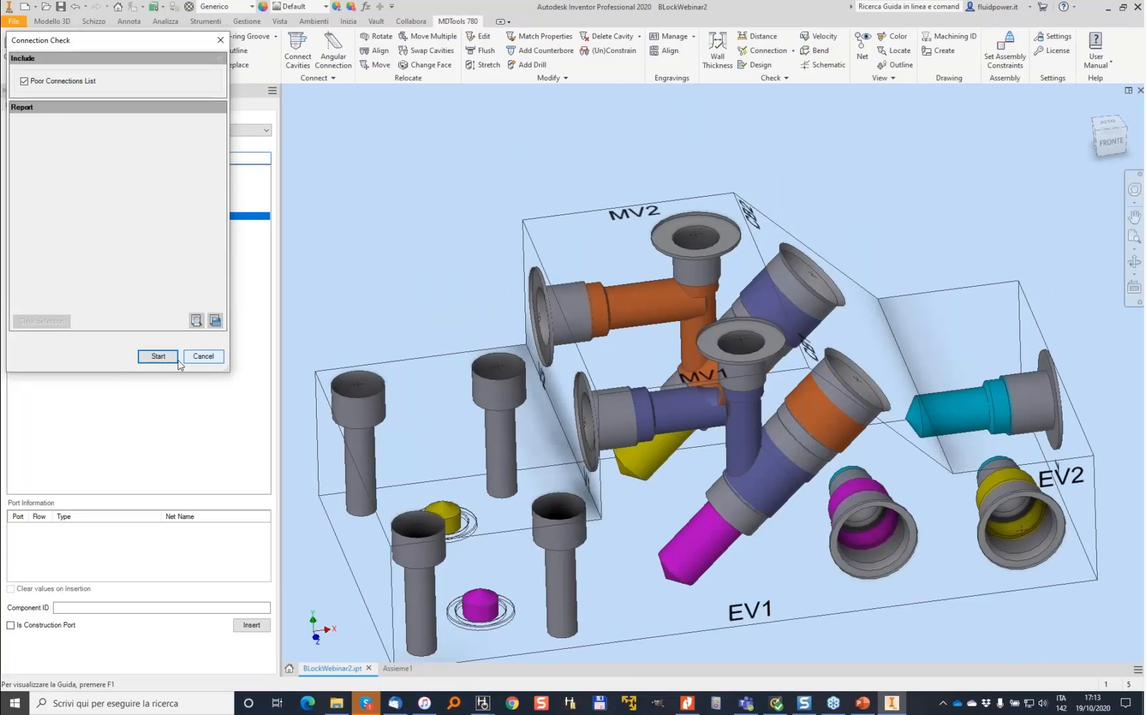
left_click(158, 357)
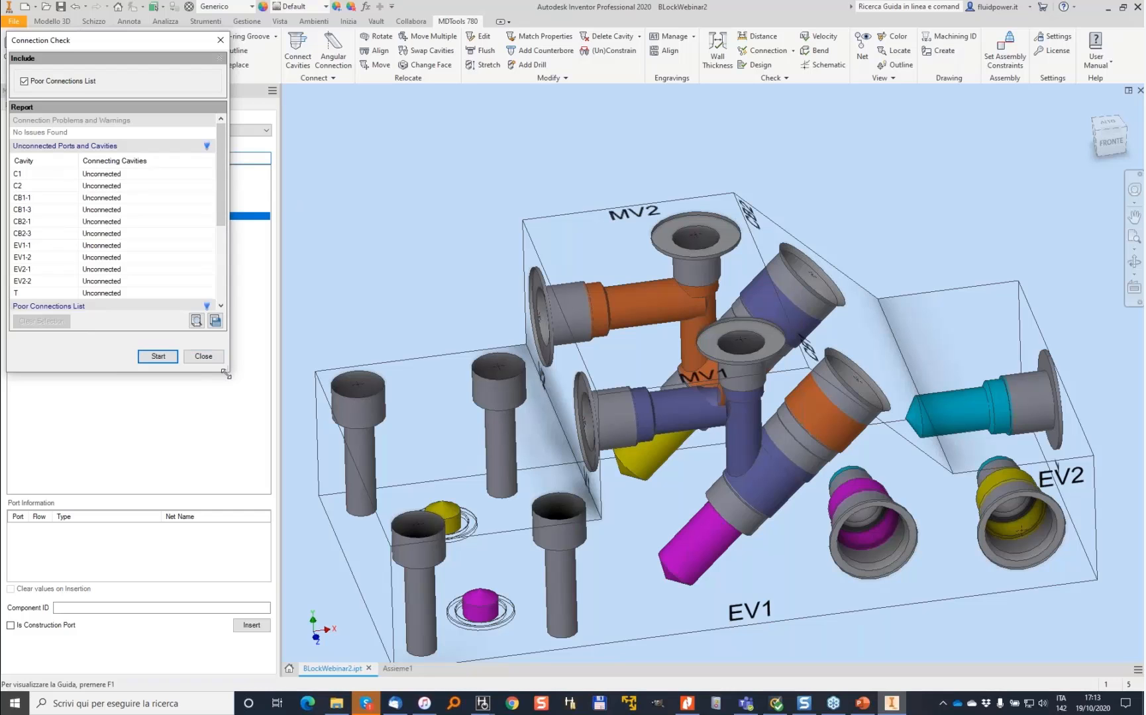
left_click_drag(228, 371, 383, 517)
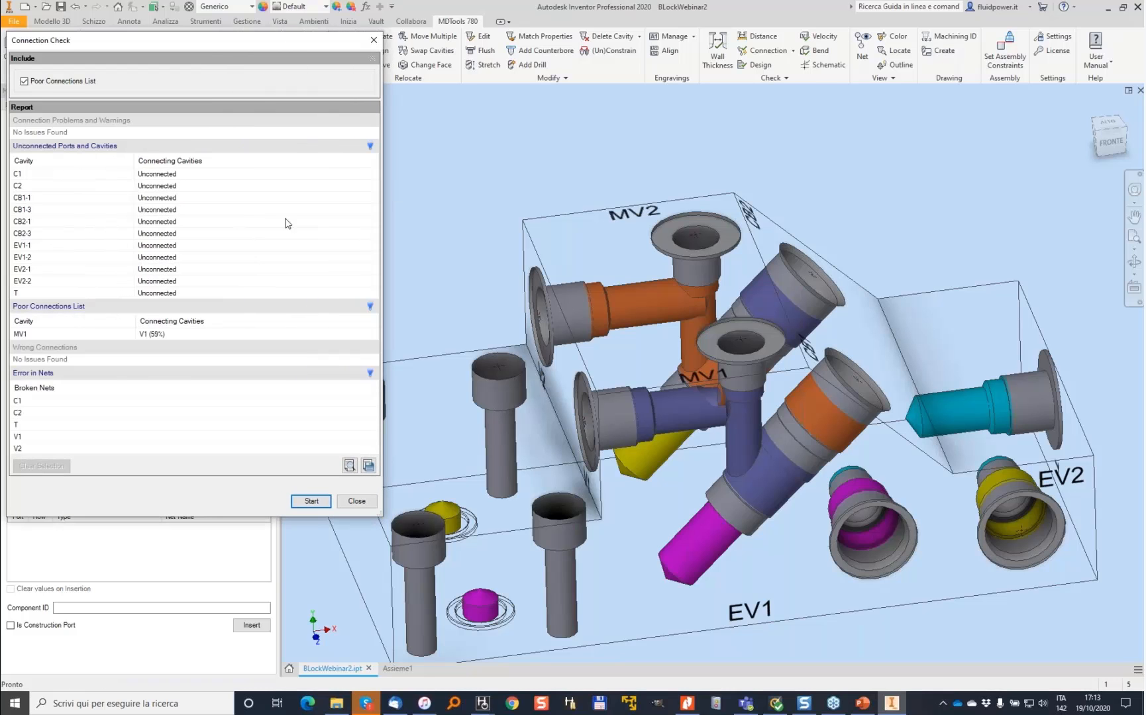
left_click(32, 334)
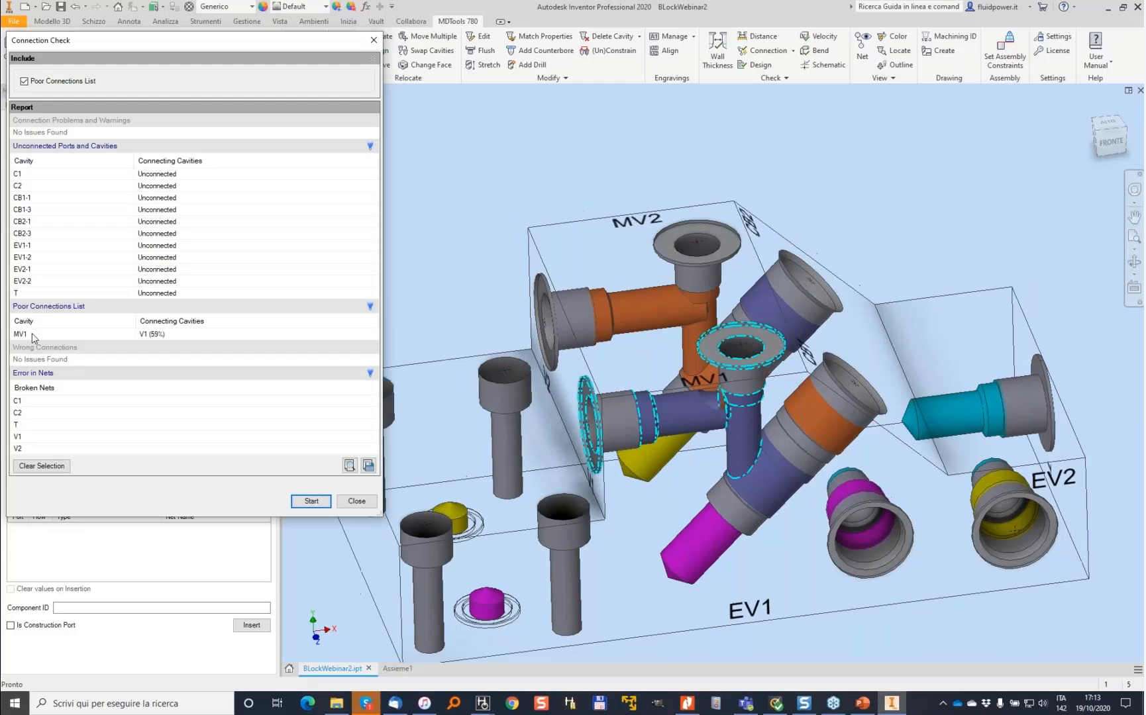
scroll(767, 366, "up", 5)
middle_click_drag(766, 367, 661, 288, "shift")
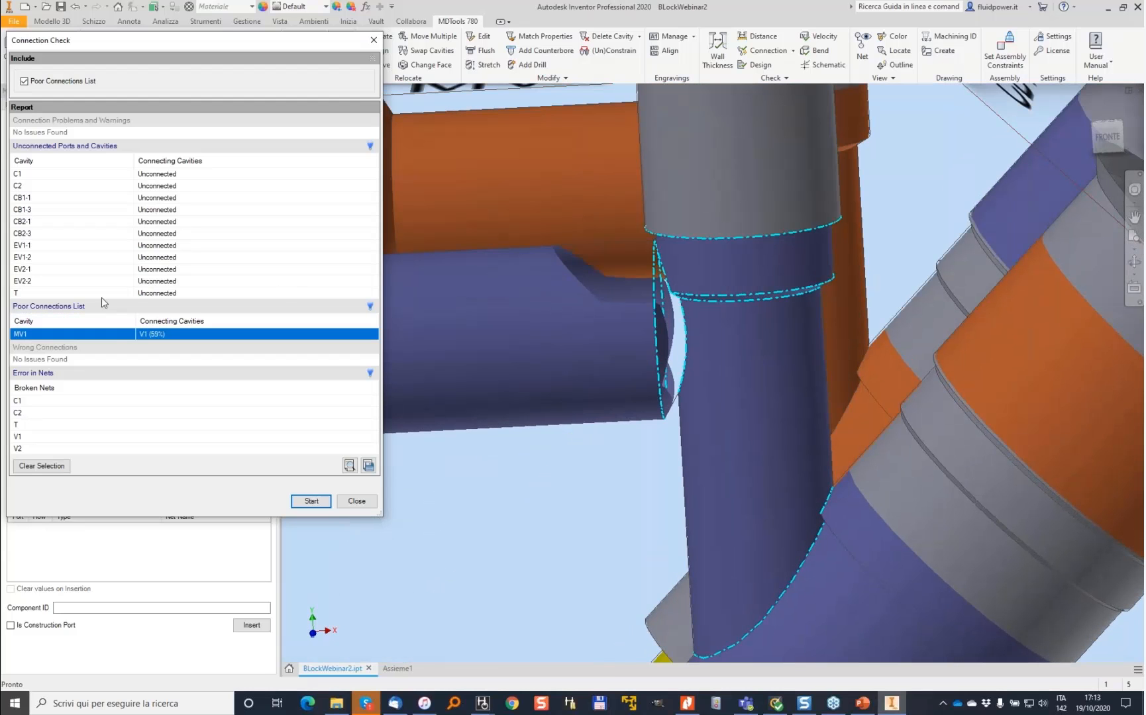
left_click(173, 175)
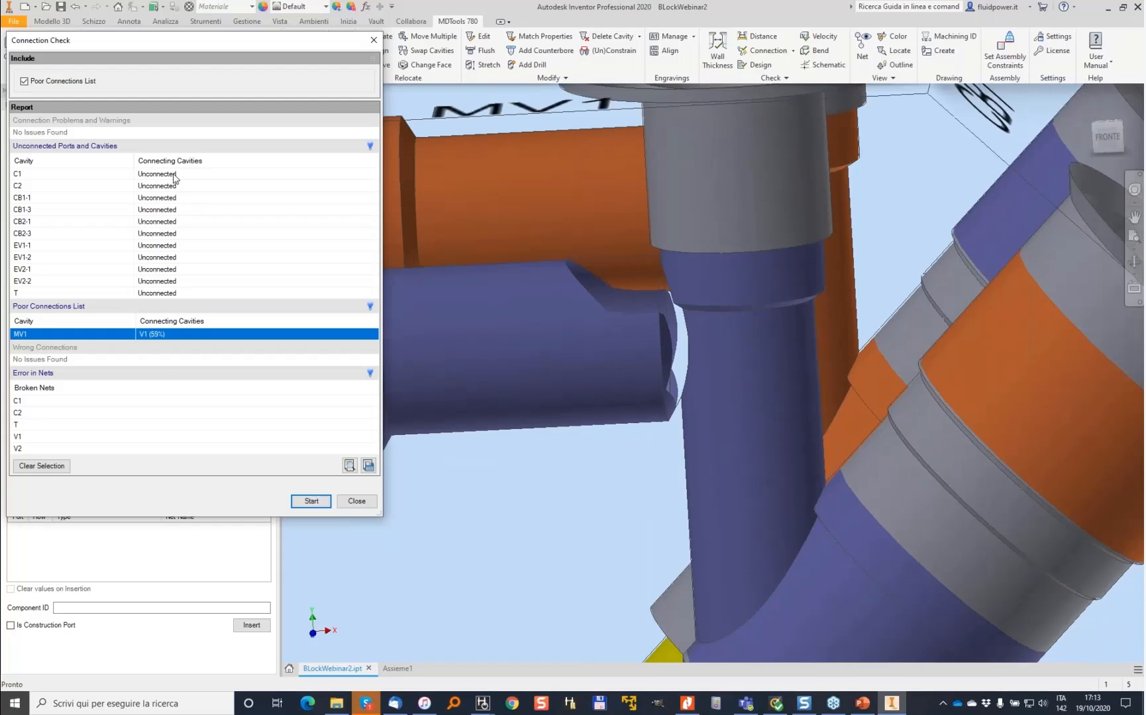
left_click(169, 198)
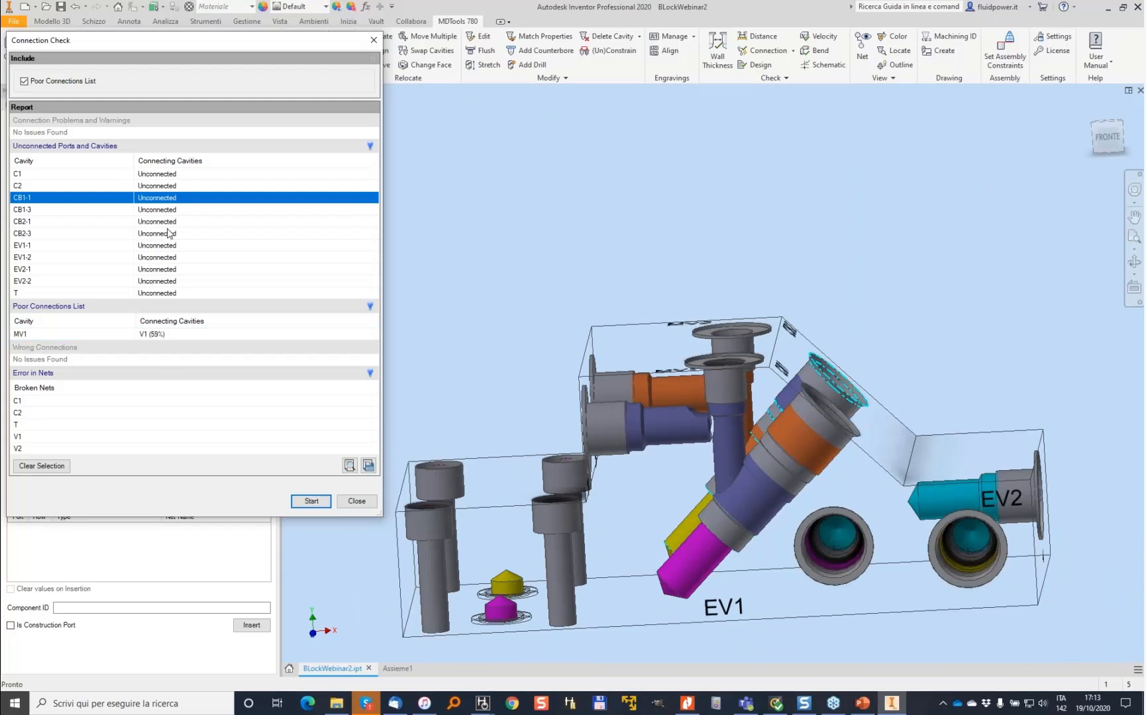
left_click(167, 222)
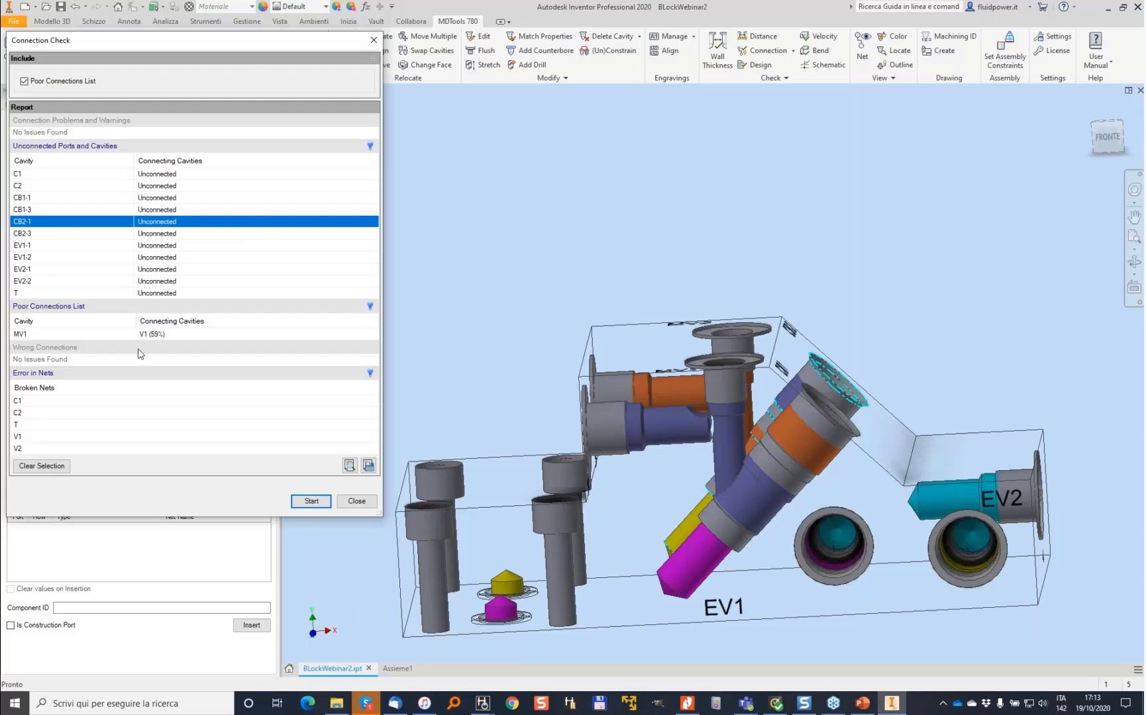
left_click(356, 501)
- Apply Match Properties using the V1 port's horizontal drill as the source cavity for its matching cavities
middle_click_drag(576, 209, 570, 197, "shift")
scroll(569, 197, "up", 2)
left_click(549, 37)
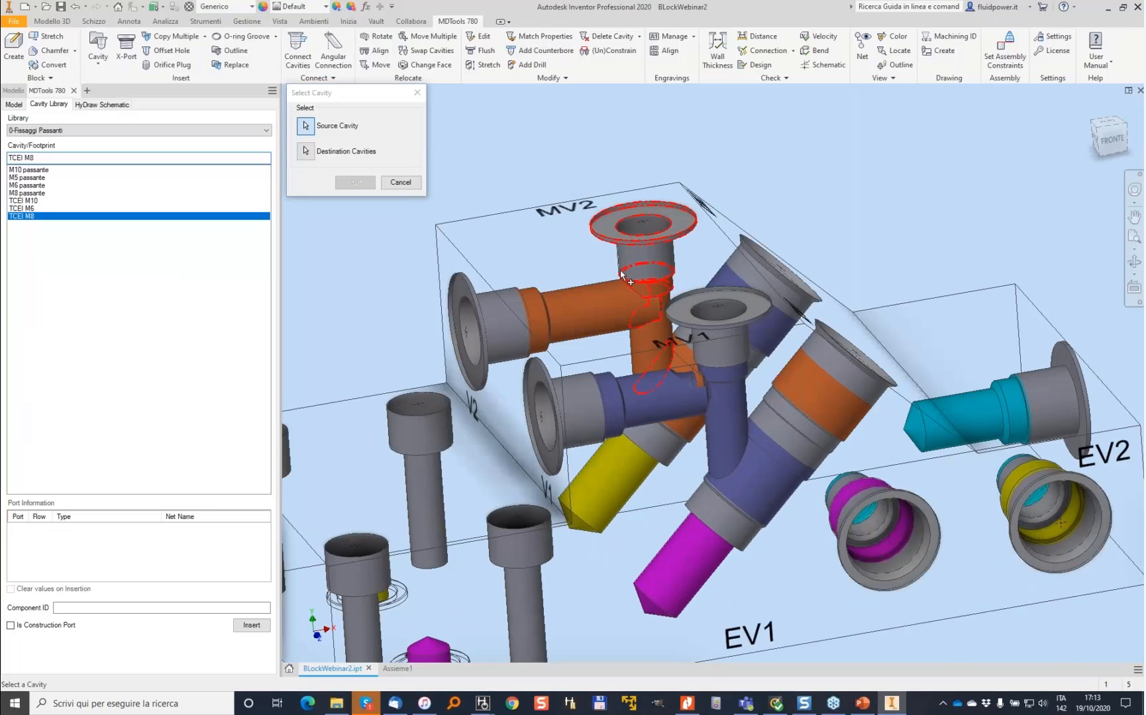
left_click(669, 407)
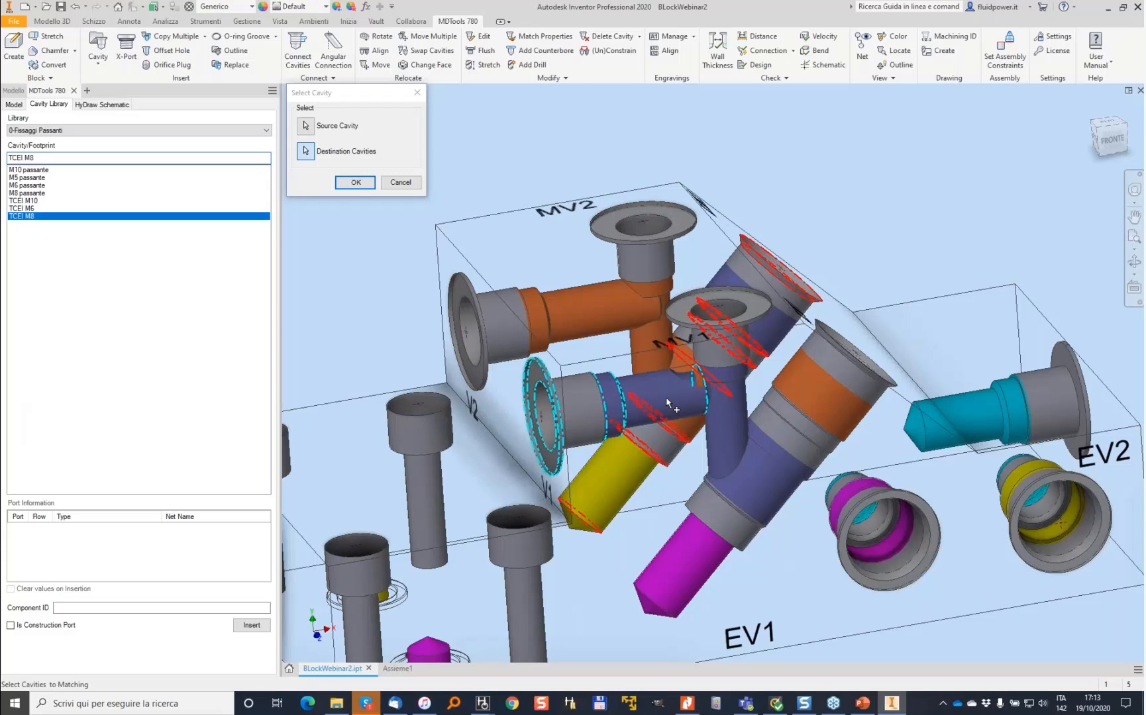
left_click(361, 183)
- Insert construction port PLUG1 of type XG18 from cavity C1, placed on the side face at X 29, Y 63
left_click(510, 243)
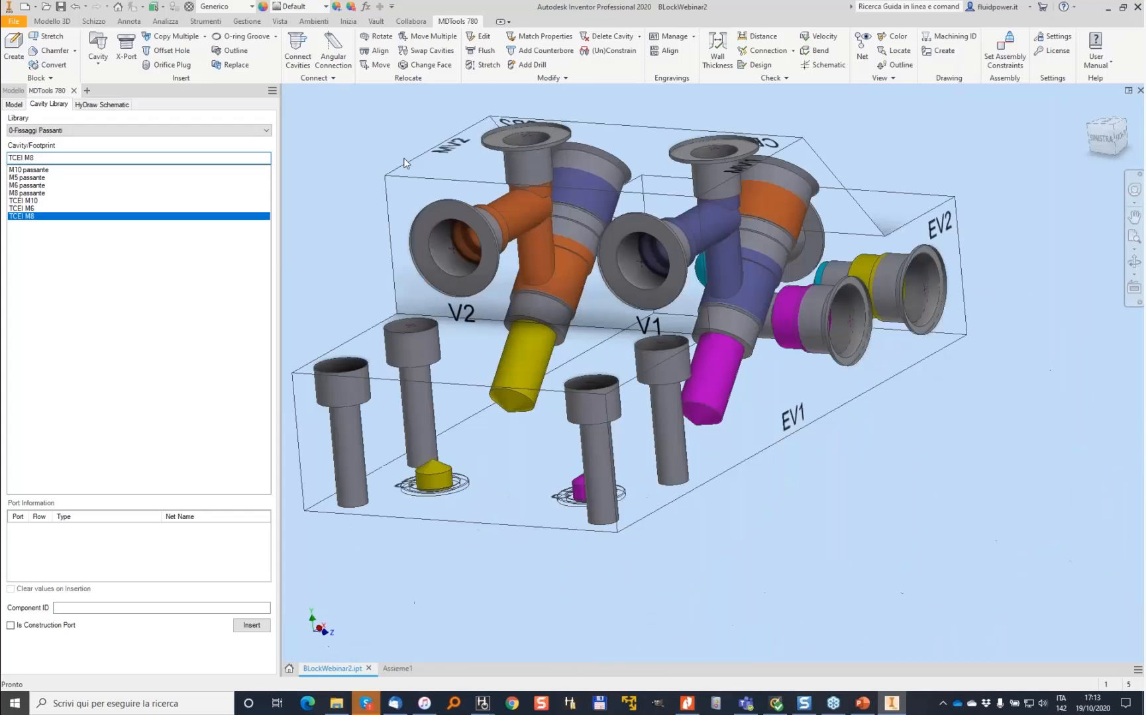
left_click(127, 50)
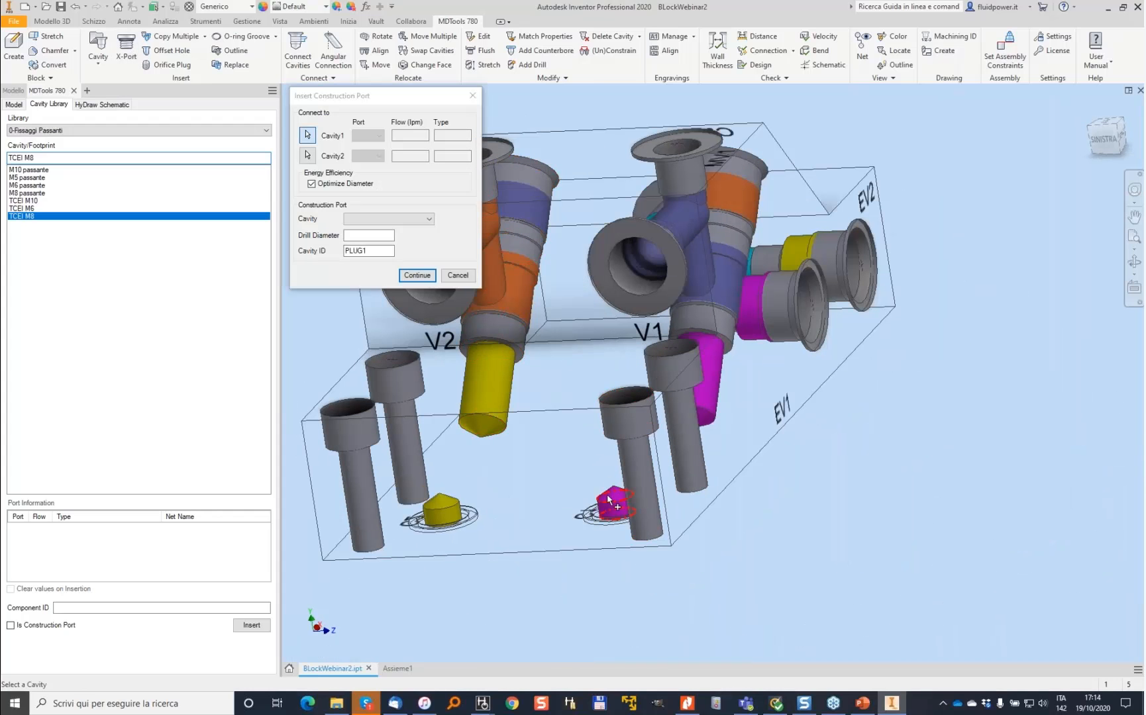
left_click(400, 218)
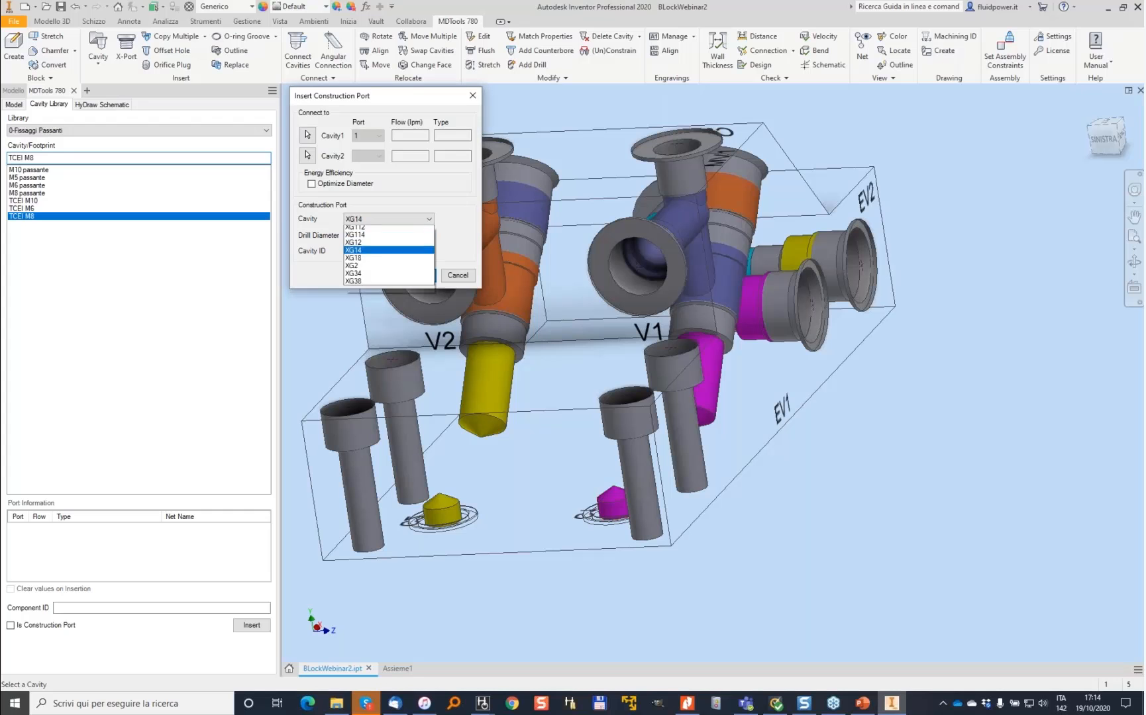
left_click(369, 275)
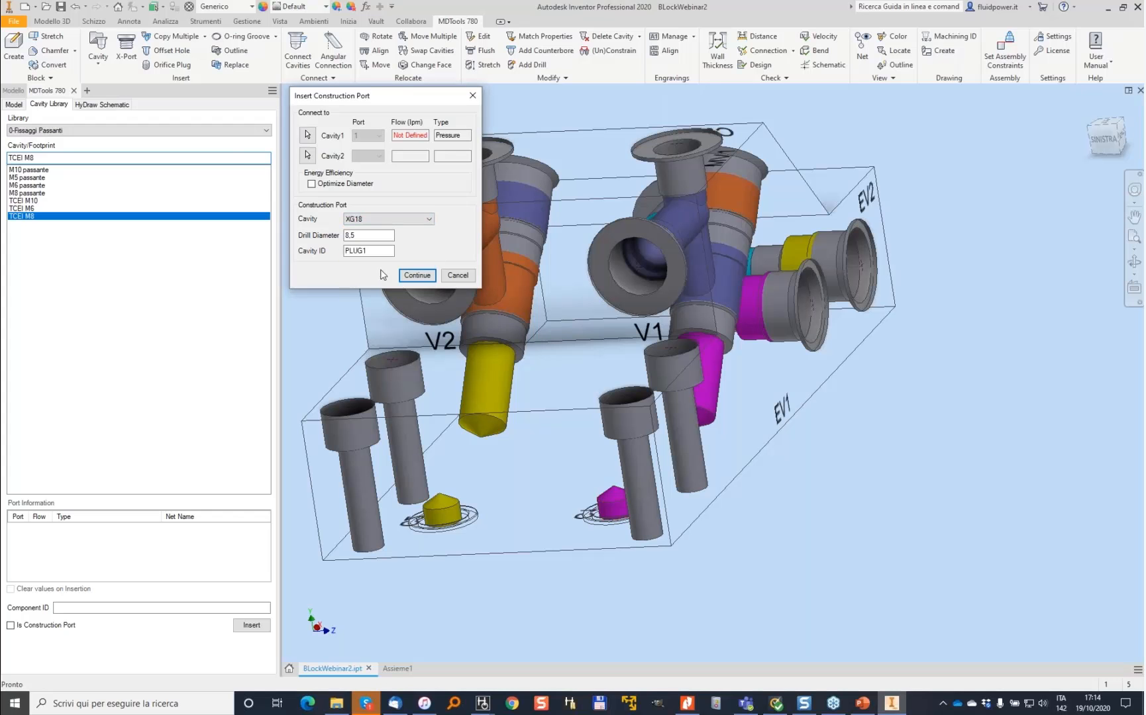
left_click(417, 275)
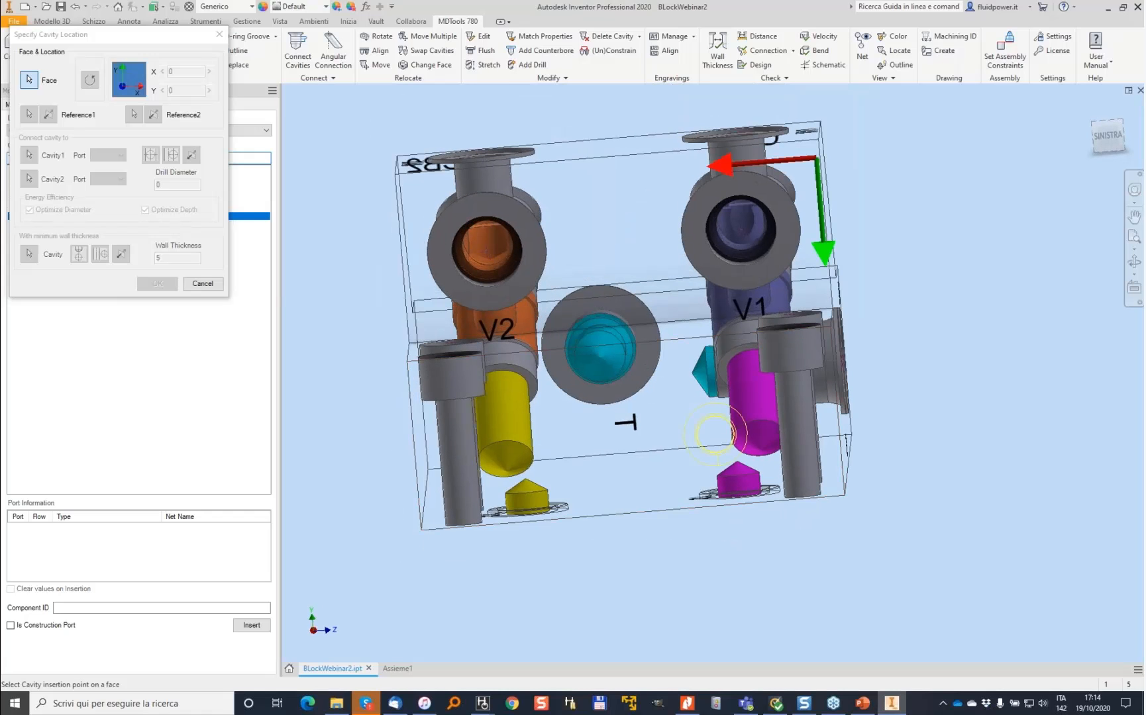
left_click(715, 434)
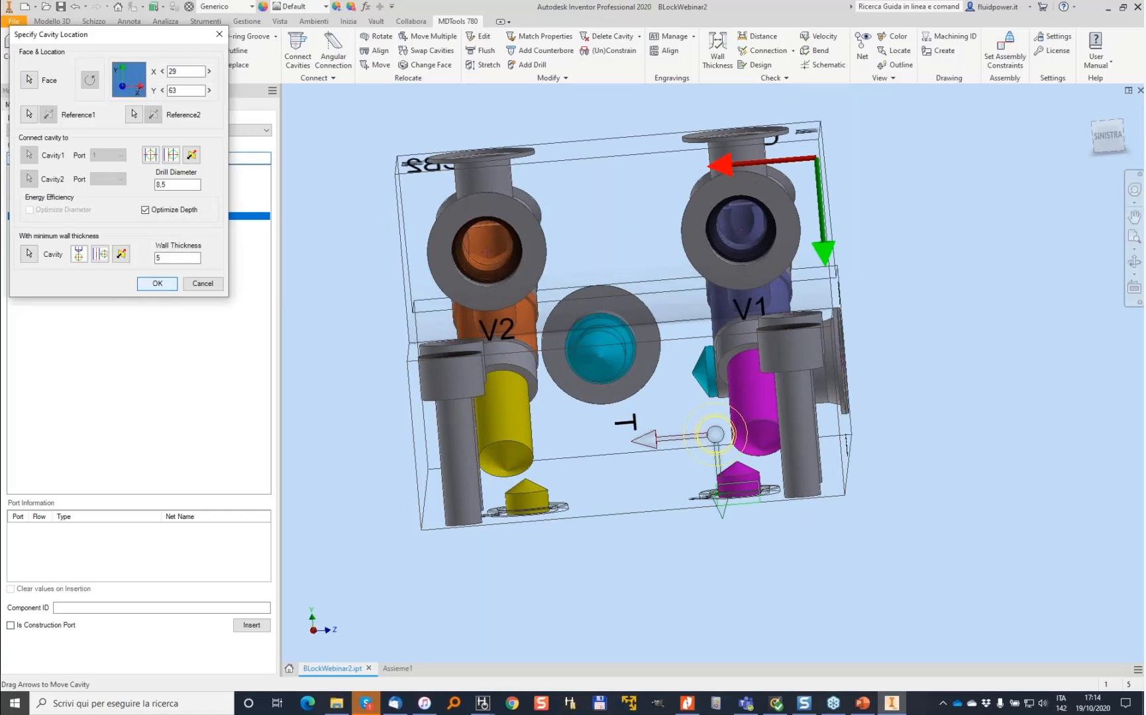
key("Return")
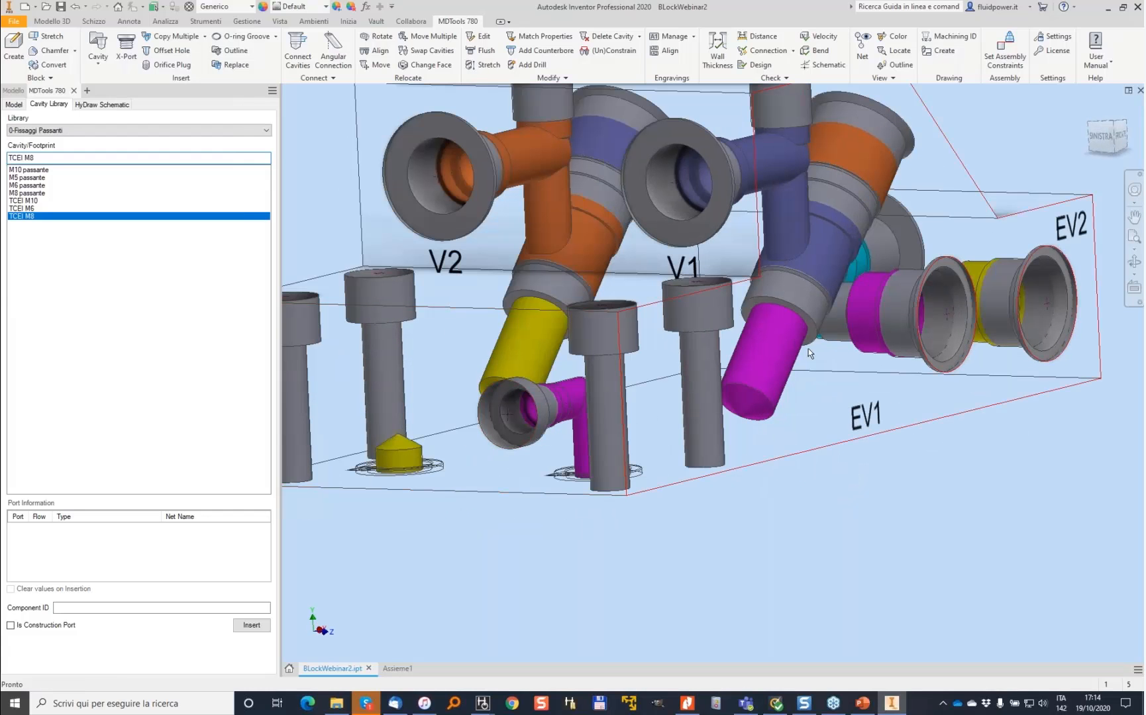
- Stretch the PLUG1 drill up to port 2 of the EV1 cavity with a depth of 140
left_click(483, 64)
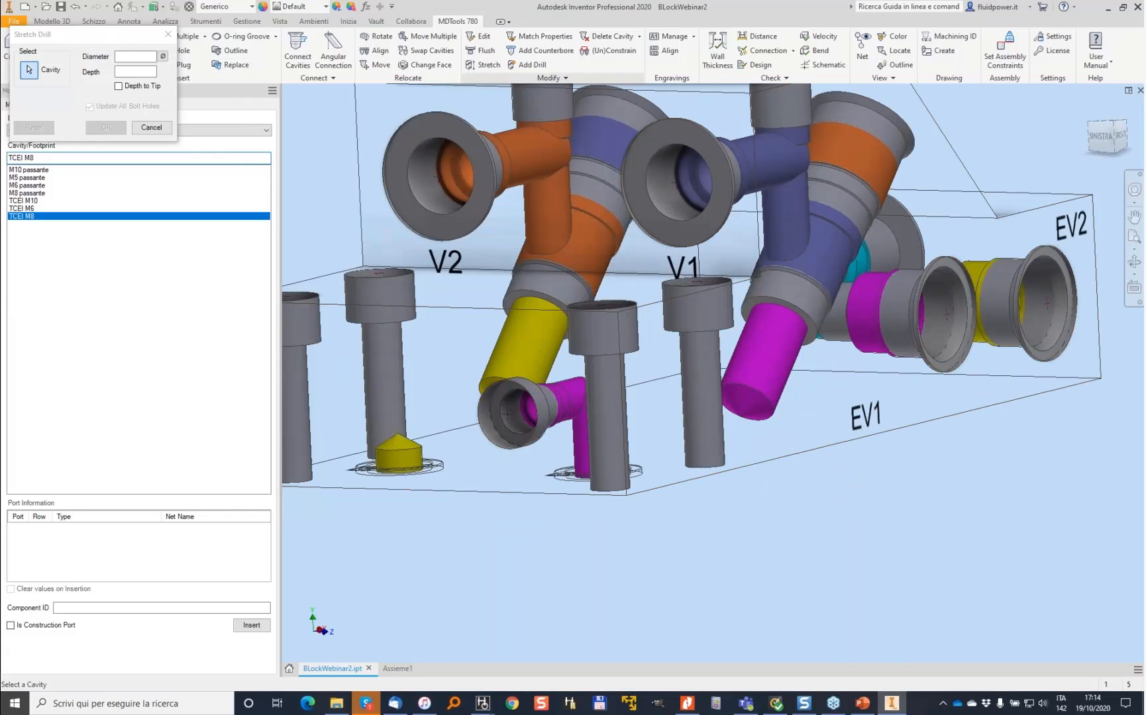
left_click(540, 403)
left_click(33, 152)
left_click(29, 119)
left_click(816, 284)
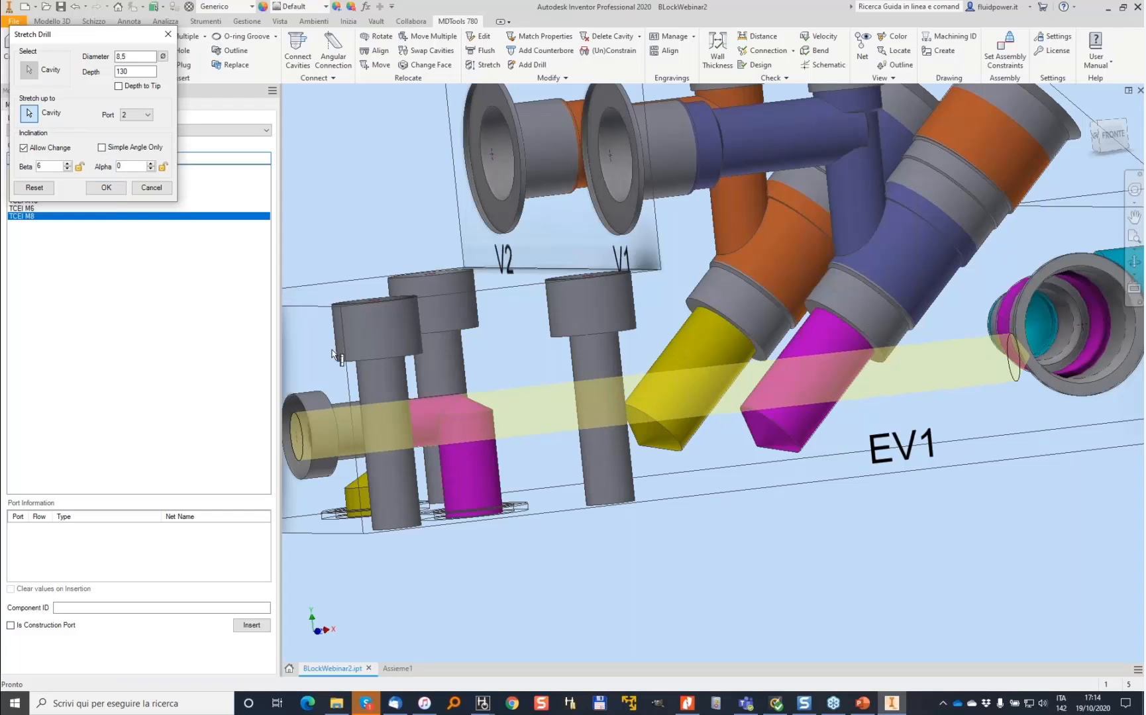
double_click(144, 71)
type("1")
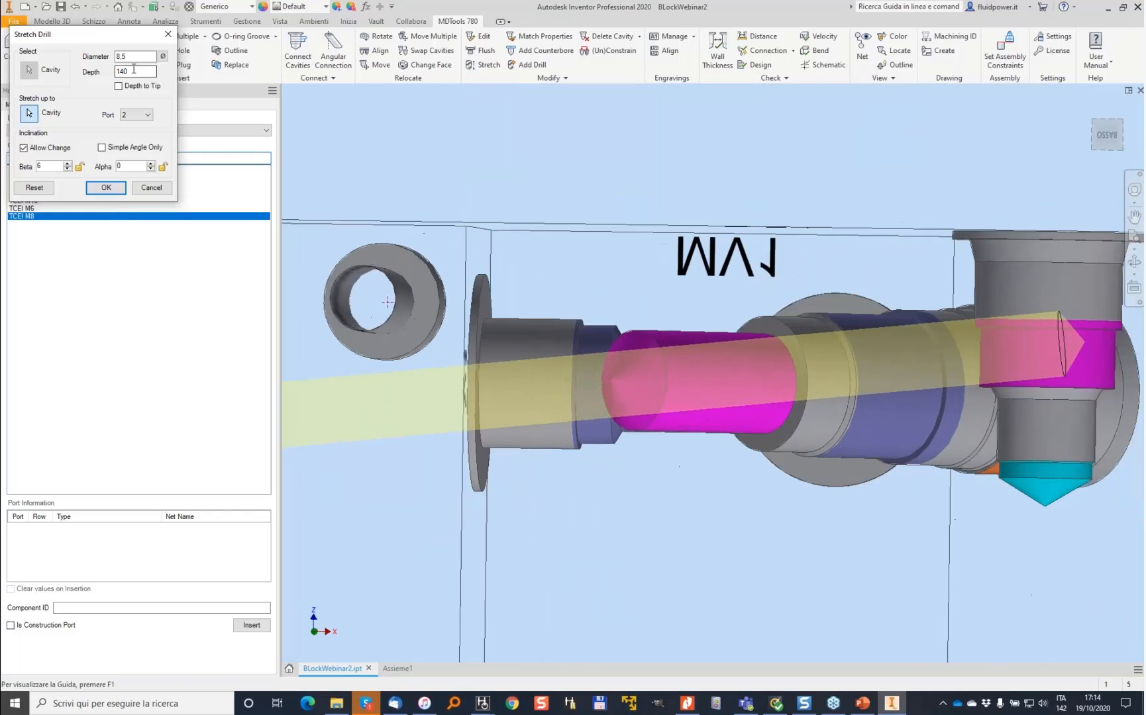
left_click(112, 188)
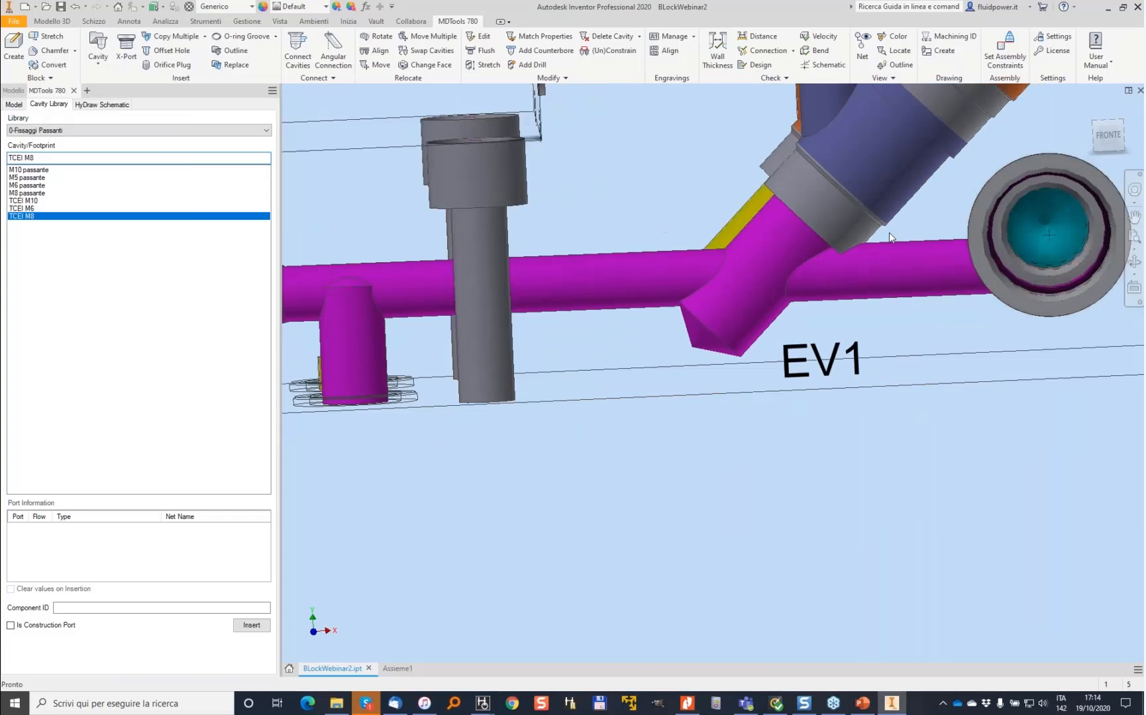
- Move the PLUG1 construction port 5 mm down along Y to Y 12
left_click(376, 65)
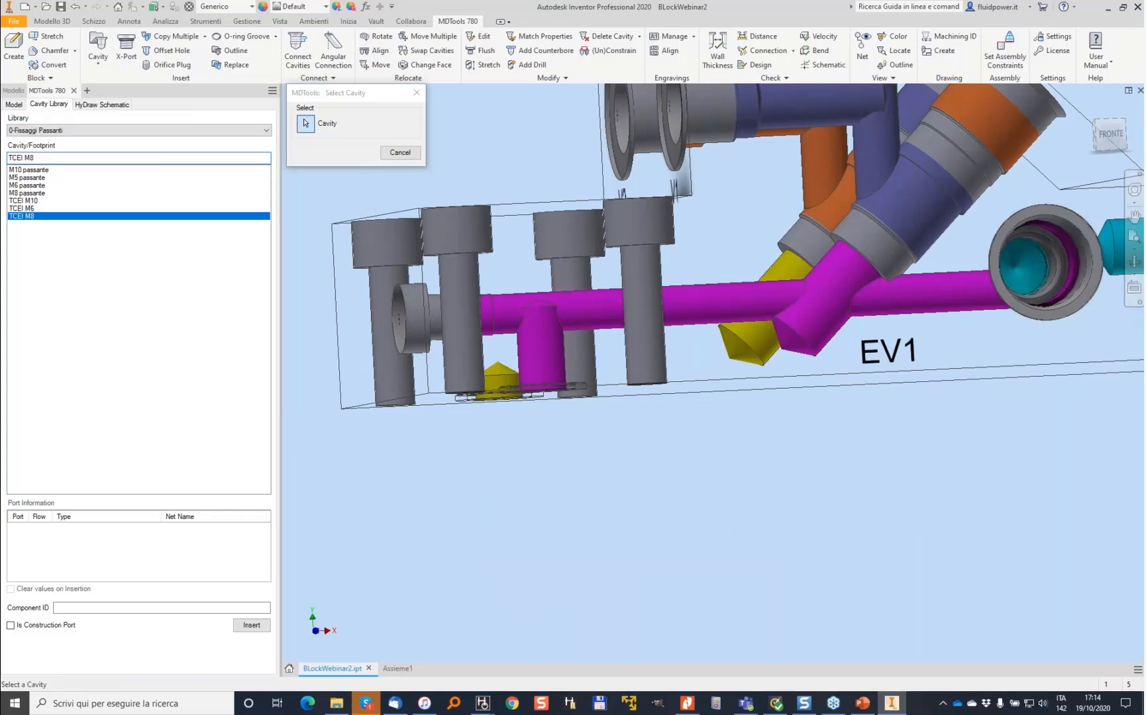
left_click(507, 296)
middle_click_drag(469, 291, 526, 295, "shift")
left_click(430, 411)
left_click(315, 351)
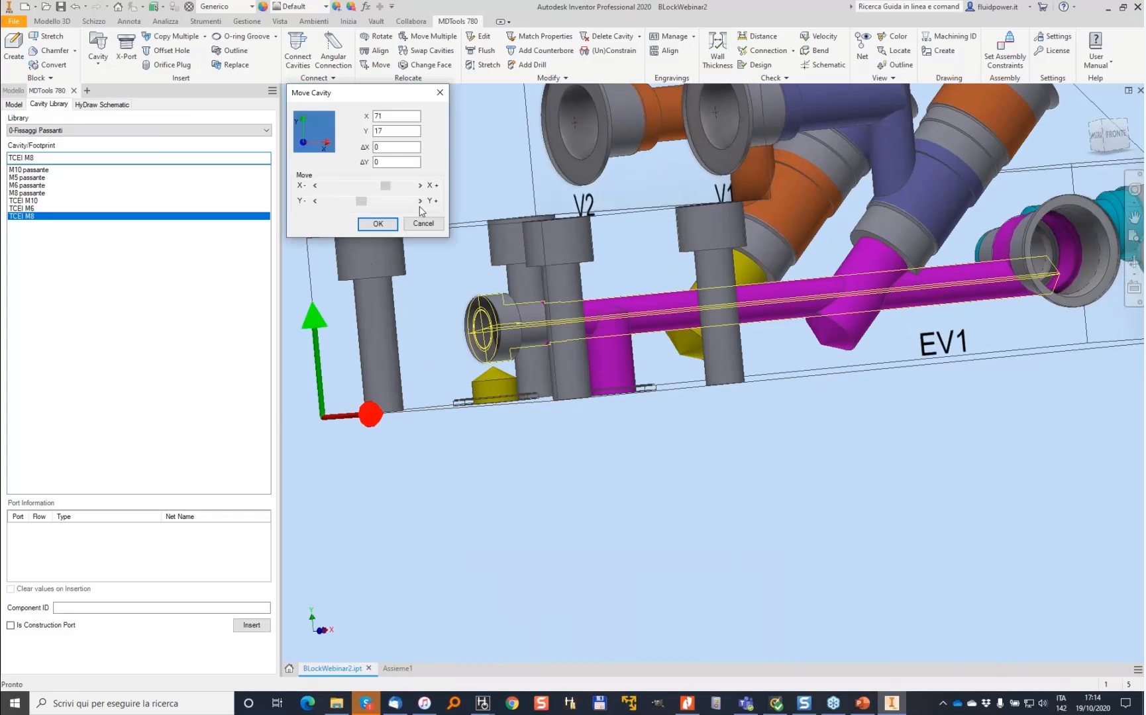
left_click(314, 202)
left_click(315, 201)
left_click(315, 201)
left_click(315, 201)
left_click(315, 202)
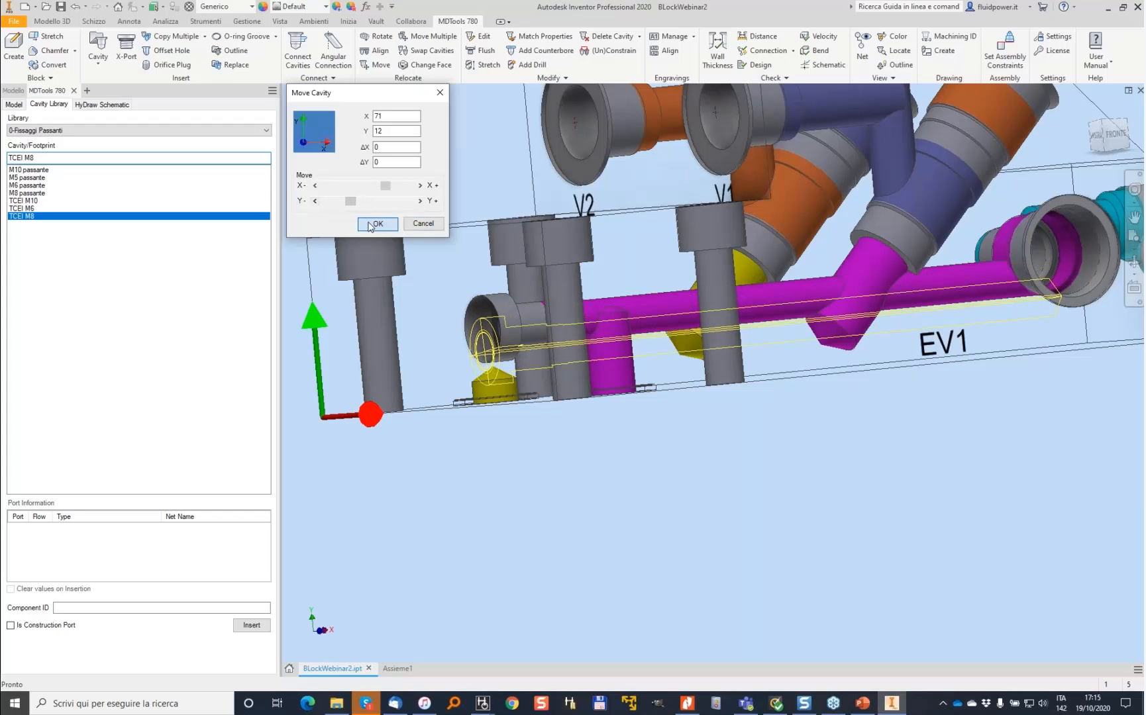
- Insert construction port PLUG2 connected to port 1 of the selected cavity, placed on the side face at X 72, Y 65
middle_click_drag(716, 371, 464, 220, "shift")
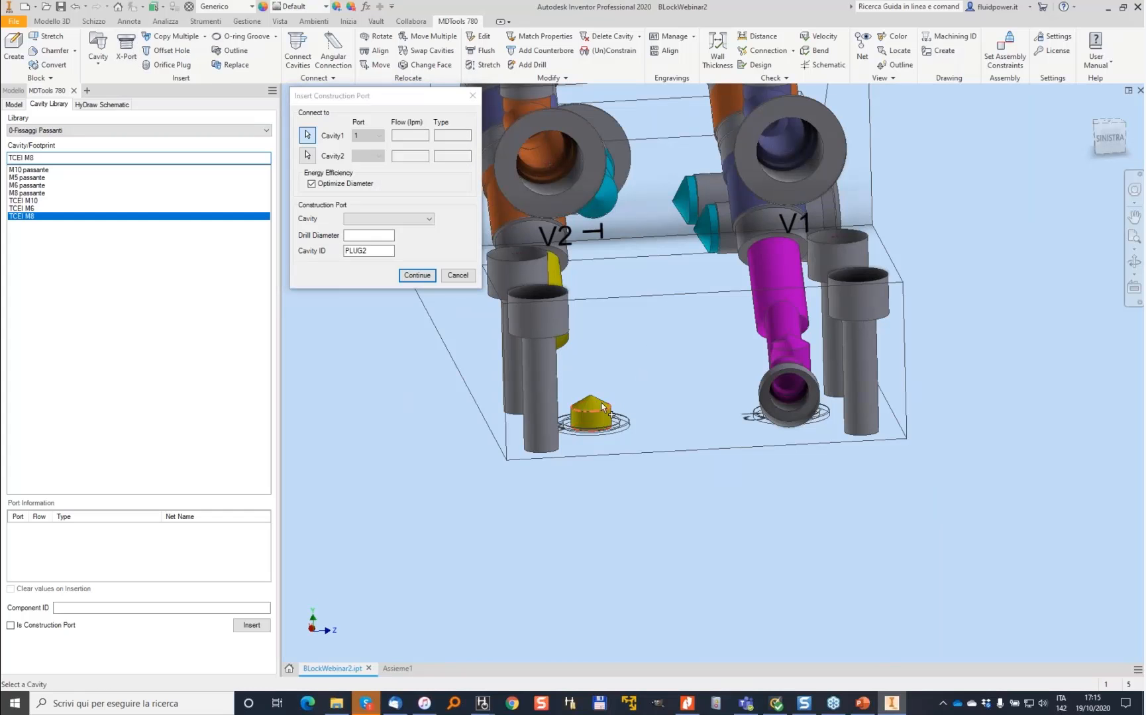
left_click(424, 221)
left_click(412, 234)
left_click(421, 276)
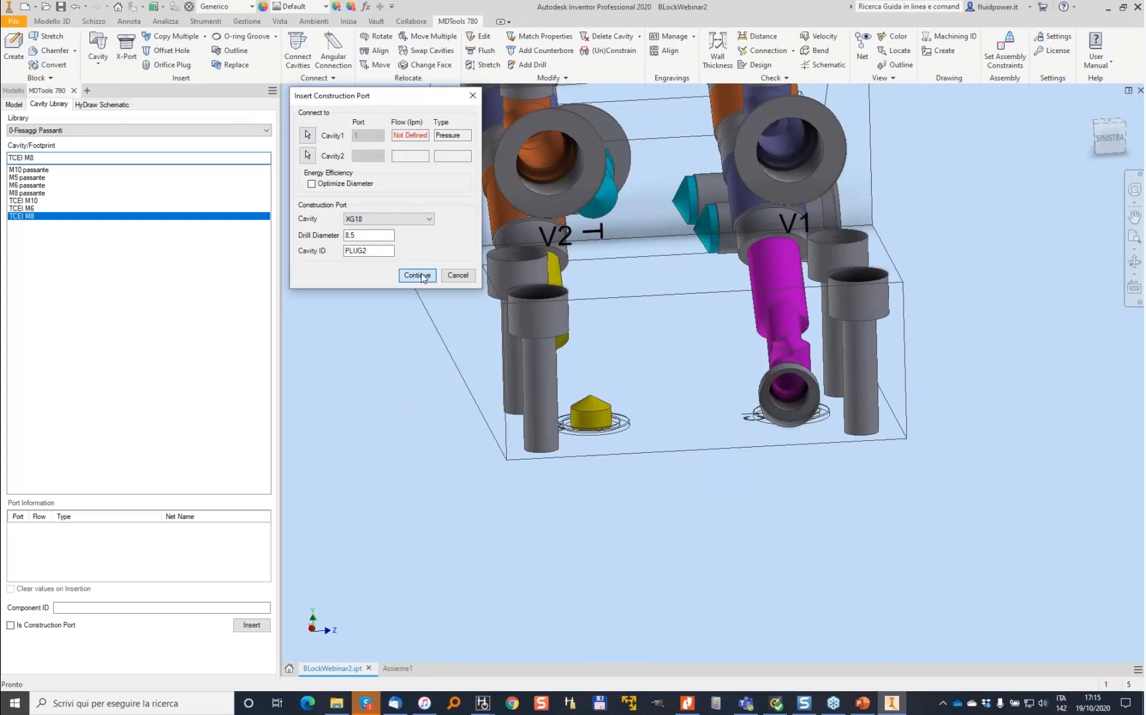
left_click(605, 389)
middle_click_drag(703, 355, 667, 363, "shift")
left_click_drag(606, 455, 619, 384)
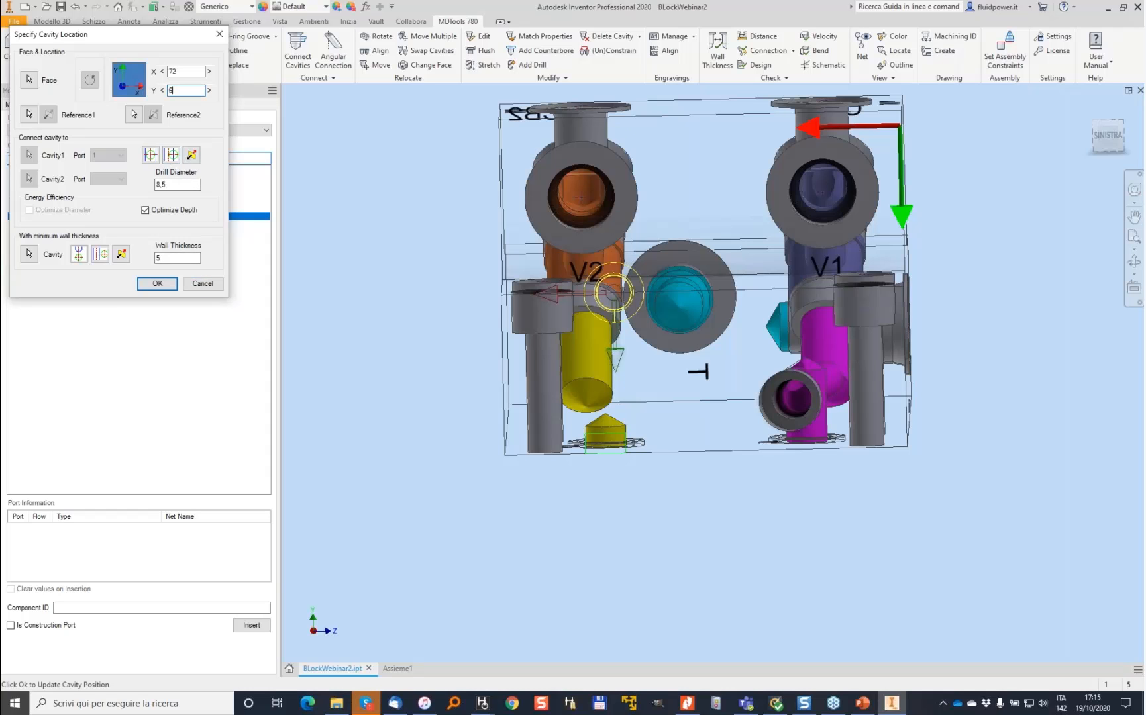
type("5")
key("Tab")
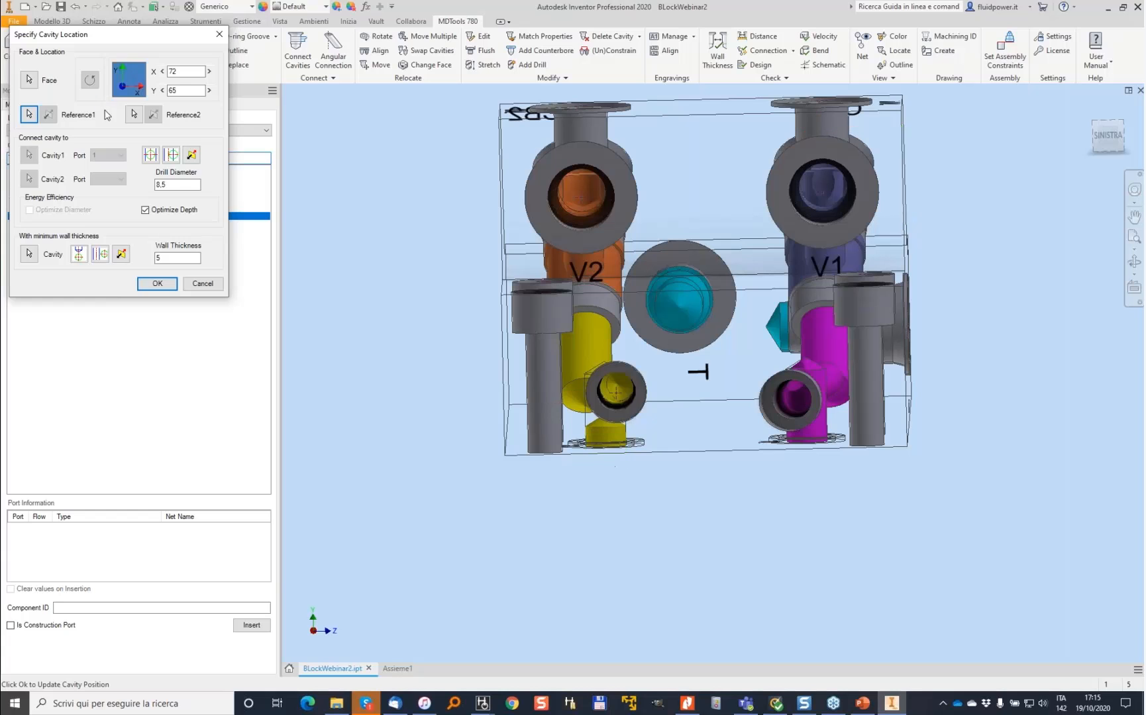
key("Return")
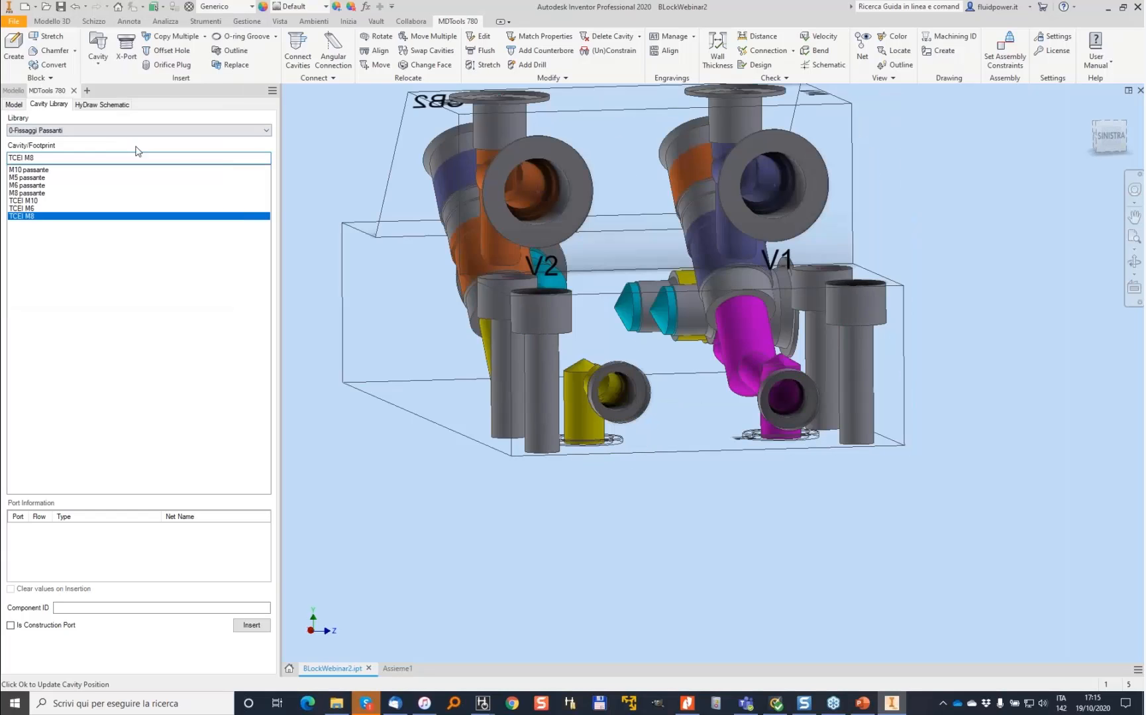
- Stretch the PLUG2 drill up to port 2 of the EV2 cavity
left_click(488, 65)
left_click(649, 412)
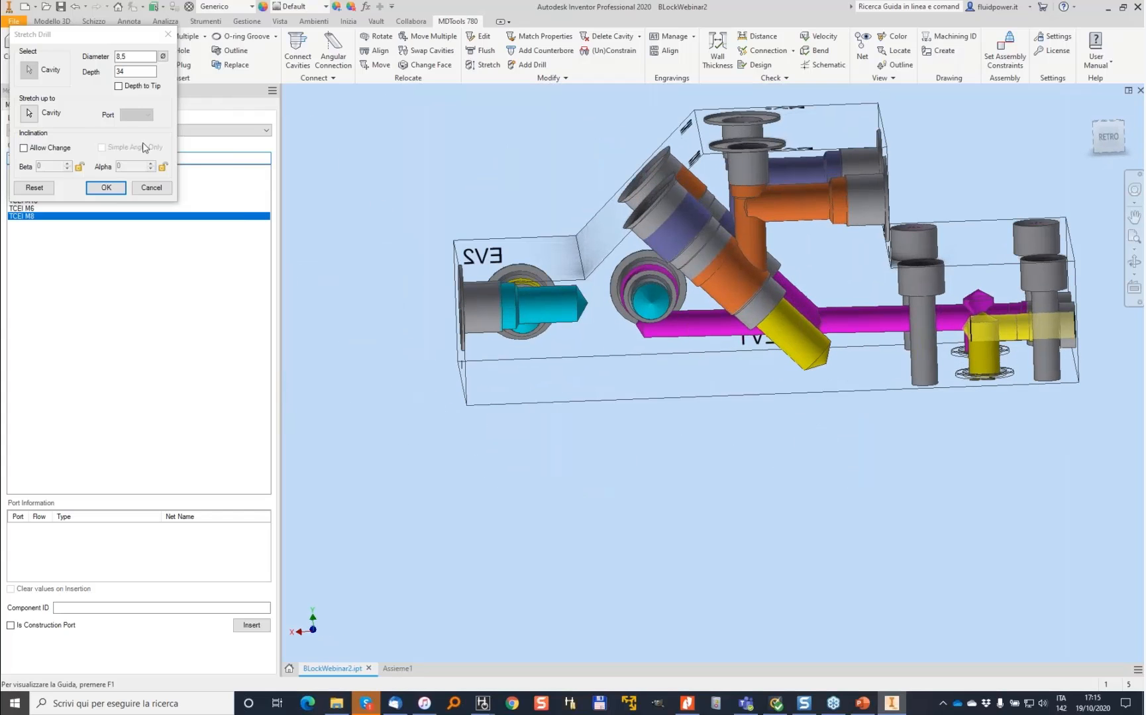
left_click(33, 115)
left_click(527, 278)
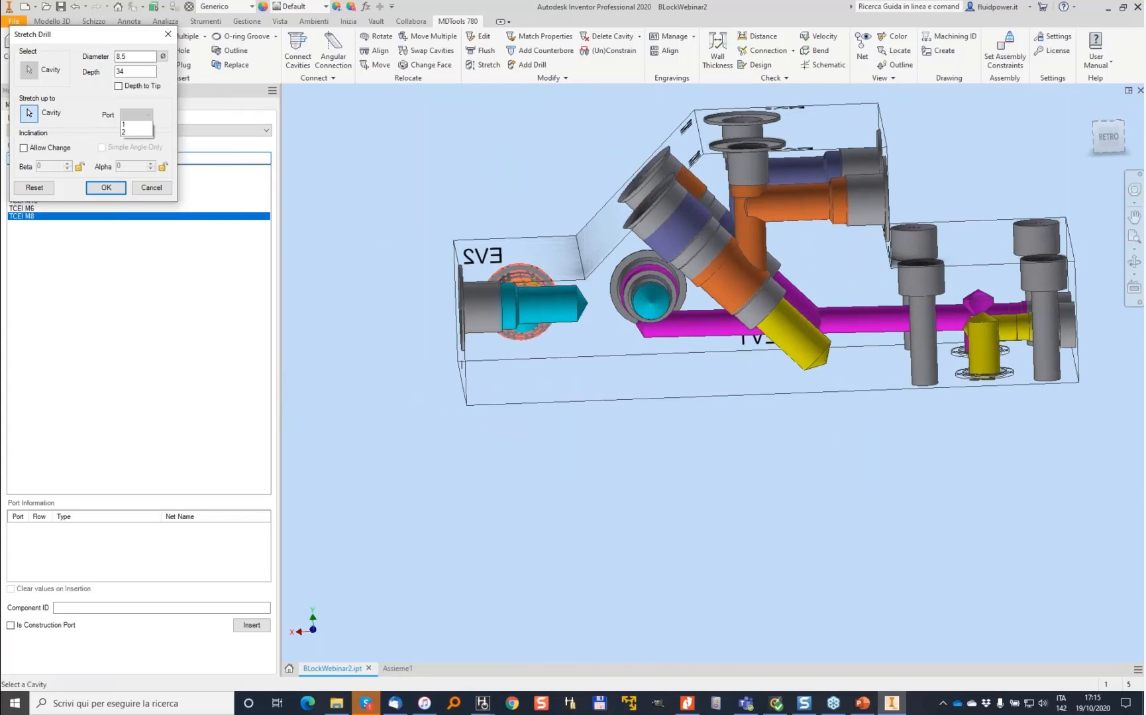
left_click(141, 133)
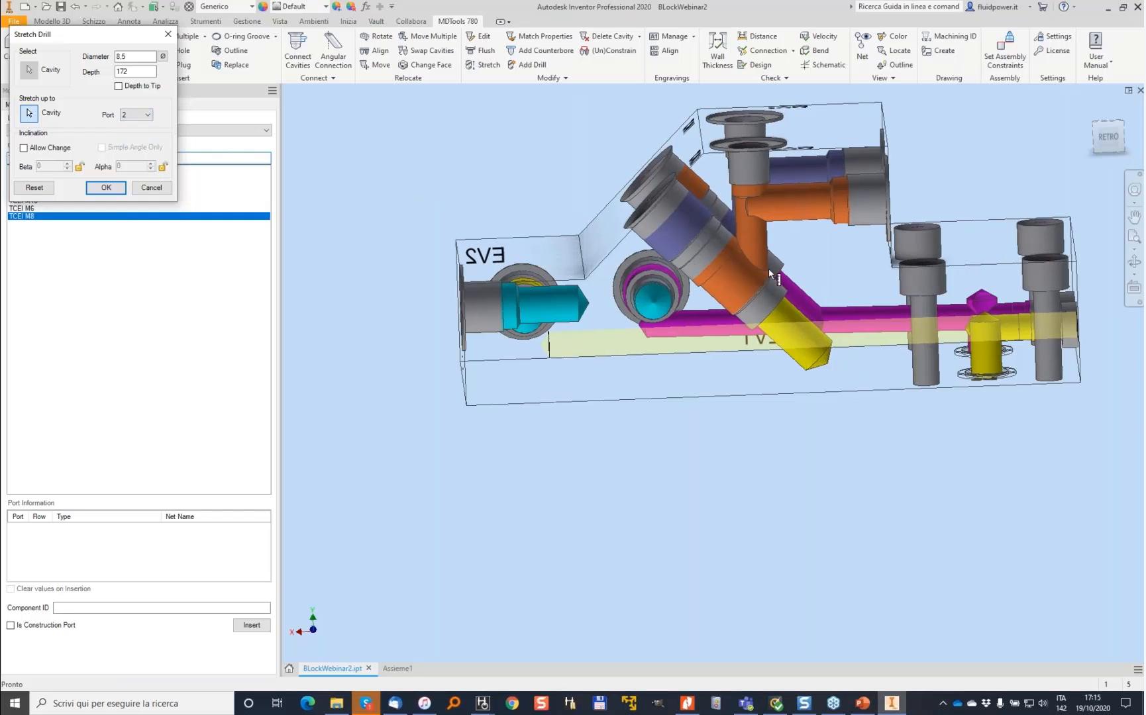
scroll(651, 264, "up", 4)
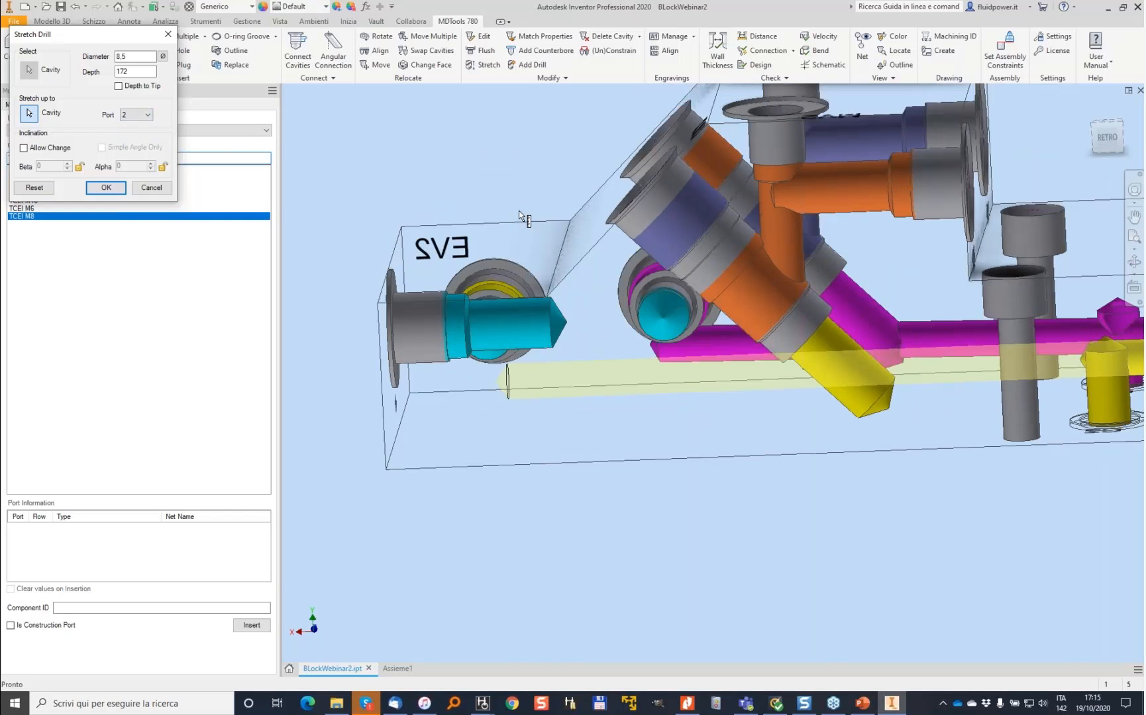
middle_click_drag(519, 211, 563, 219, "shift")
scroll(564, 219, "up", 2)
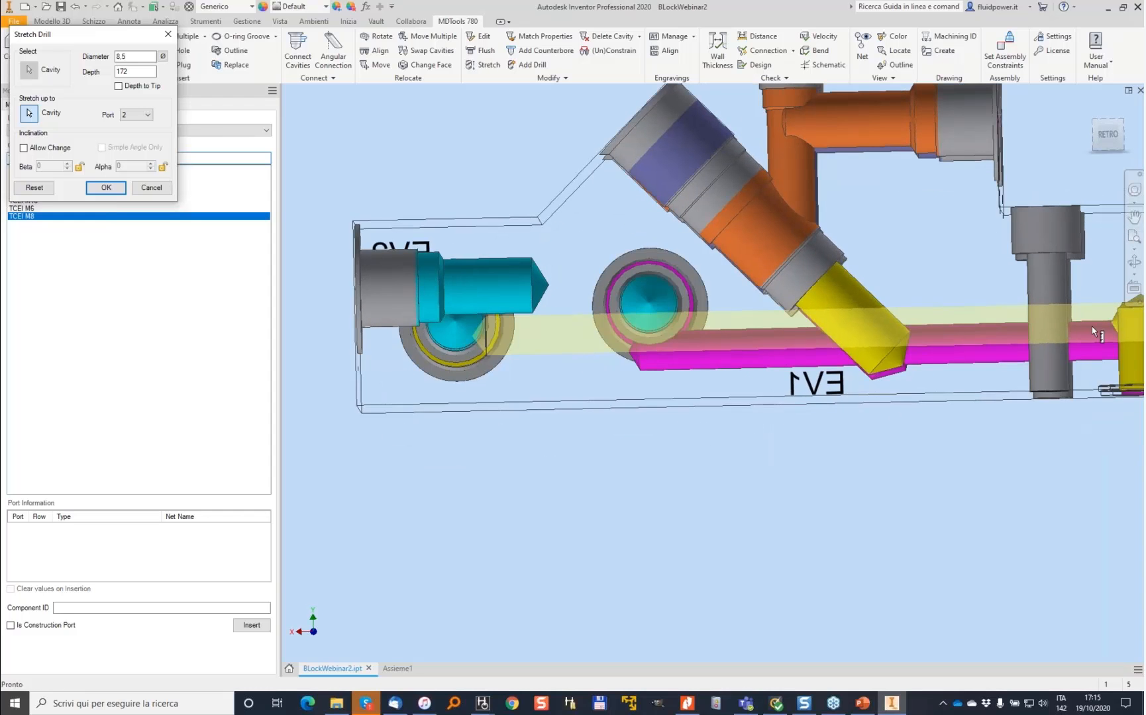
scroll(1092, 327, "up", 1)
scroll(489, 328, "up", 1)
scroll(474, 314, "up", 1)
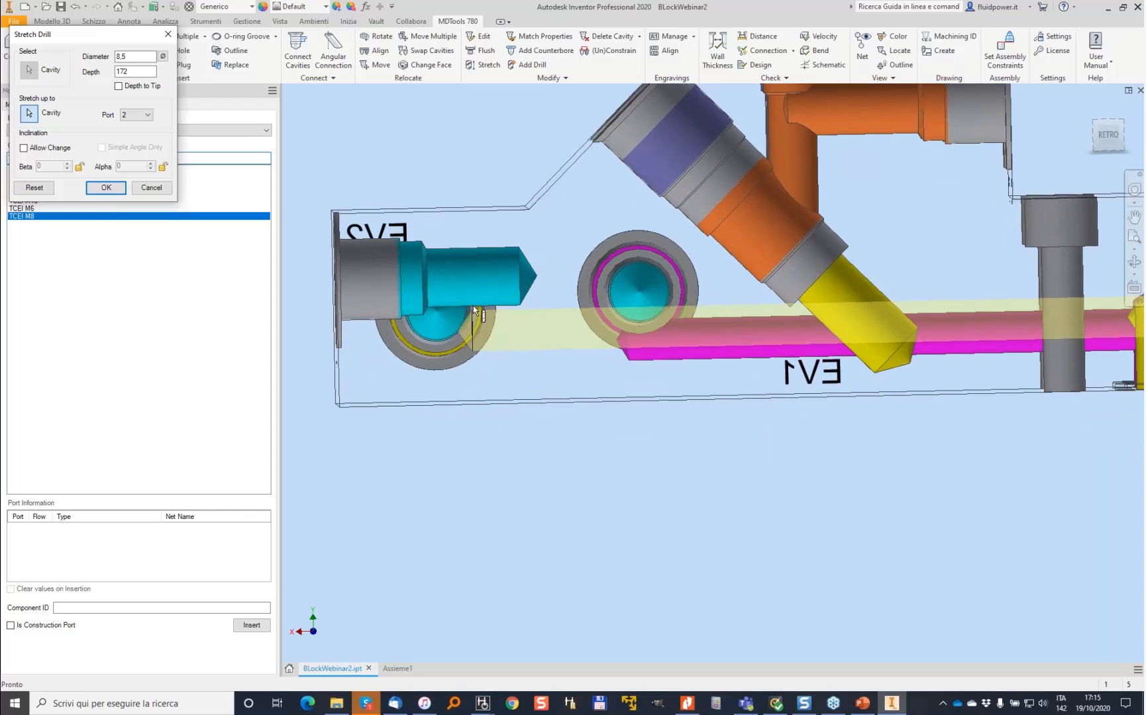
middle_click_drag(459, 321, 464, 311, "shift")
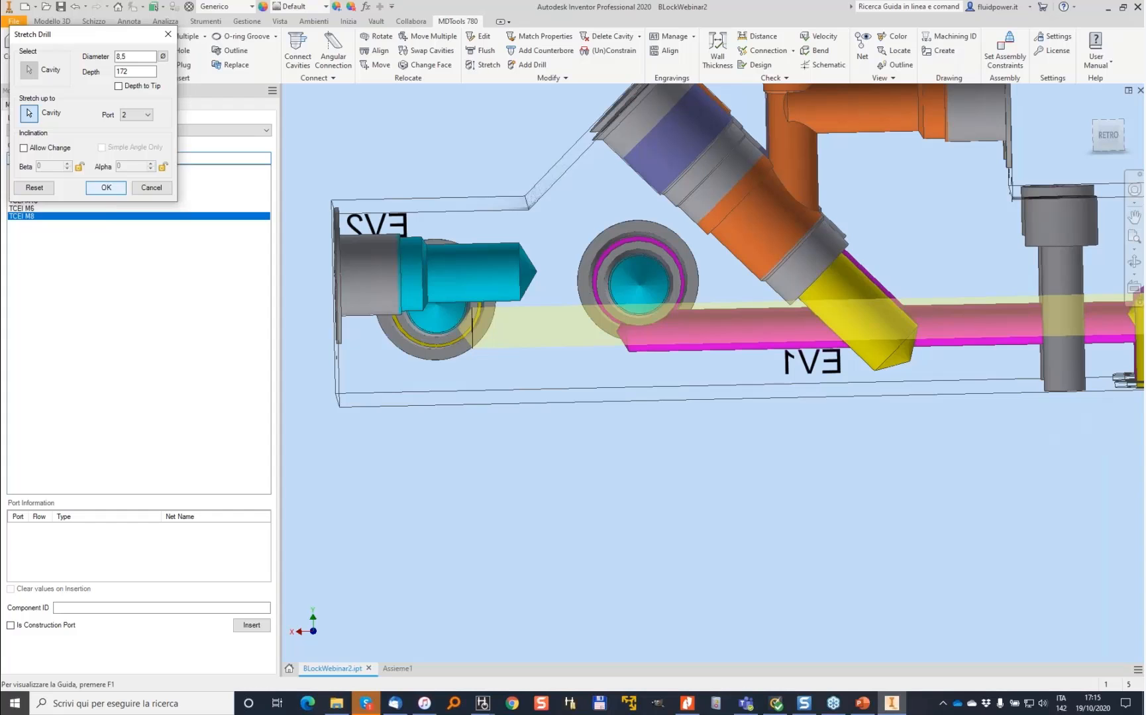
key("Return")
- Try aligning two cavities of the block with the Align command
middle_click_drag(371, 311, 512, 285, "shift")
scroll(640, 282, "down", 5)
middle_click_drag(675, 200, 553, 96, "shift")
scroll(603, 212, "up", 2)
scroll(602, 91, "up", 3)
left_click(379, 51)
middle_click_drag(663, 358, 650, 361, "shift")
left_click(712, 390)
left_click(862, 403)
left_click(345, 196)
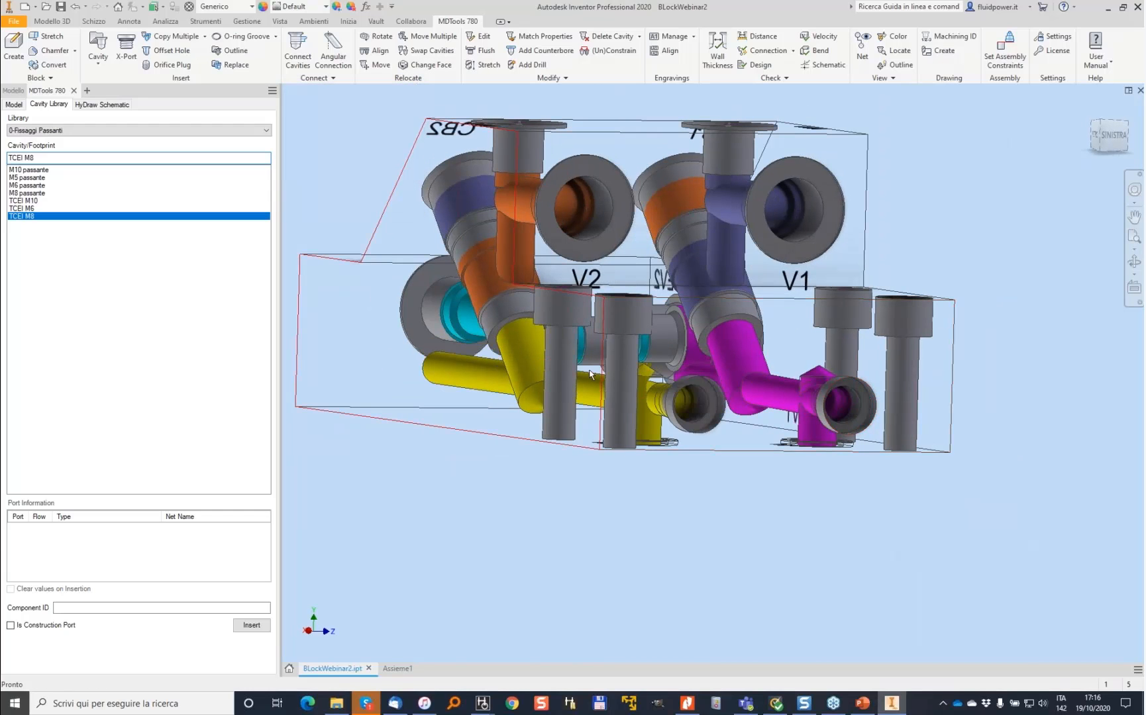
- Insert construction port PLUG3 from port 2 of the yellow drill, placed on the front face at X 56, Y 0
scroll(619, 369, "down", 1)
middle_click_drag(619, 369, 461, 443, "shift")
left_click(126, 50)
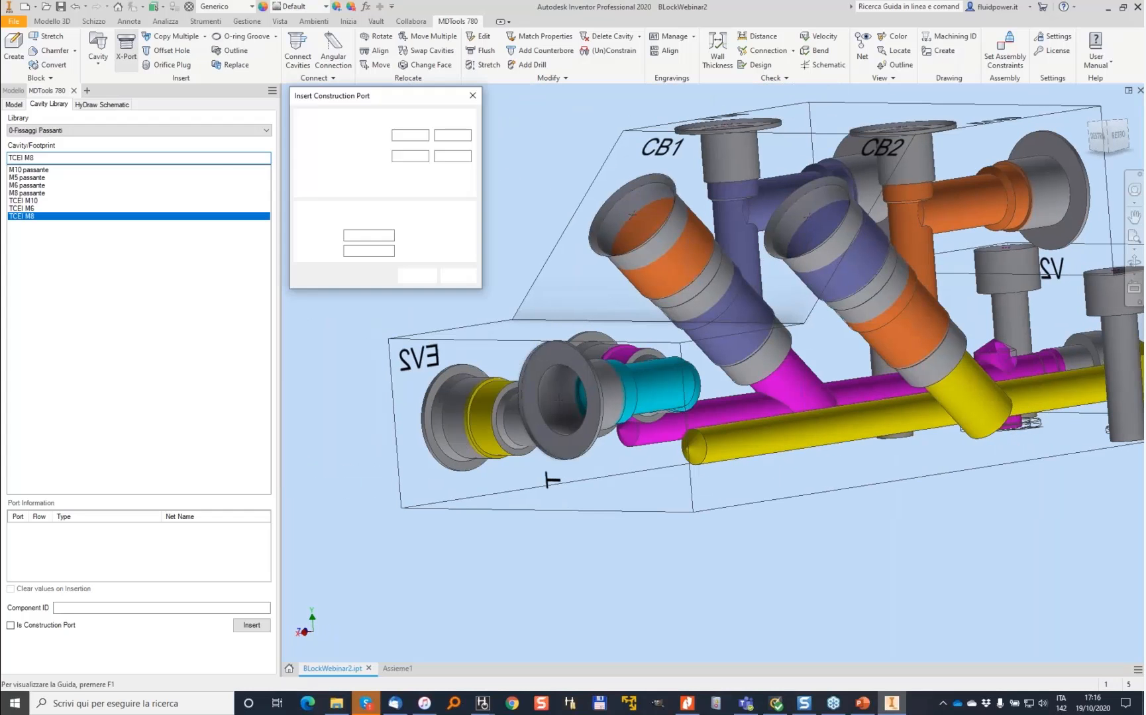
left_click(471, 438)
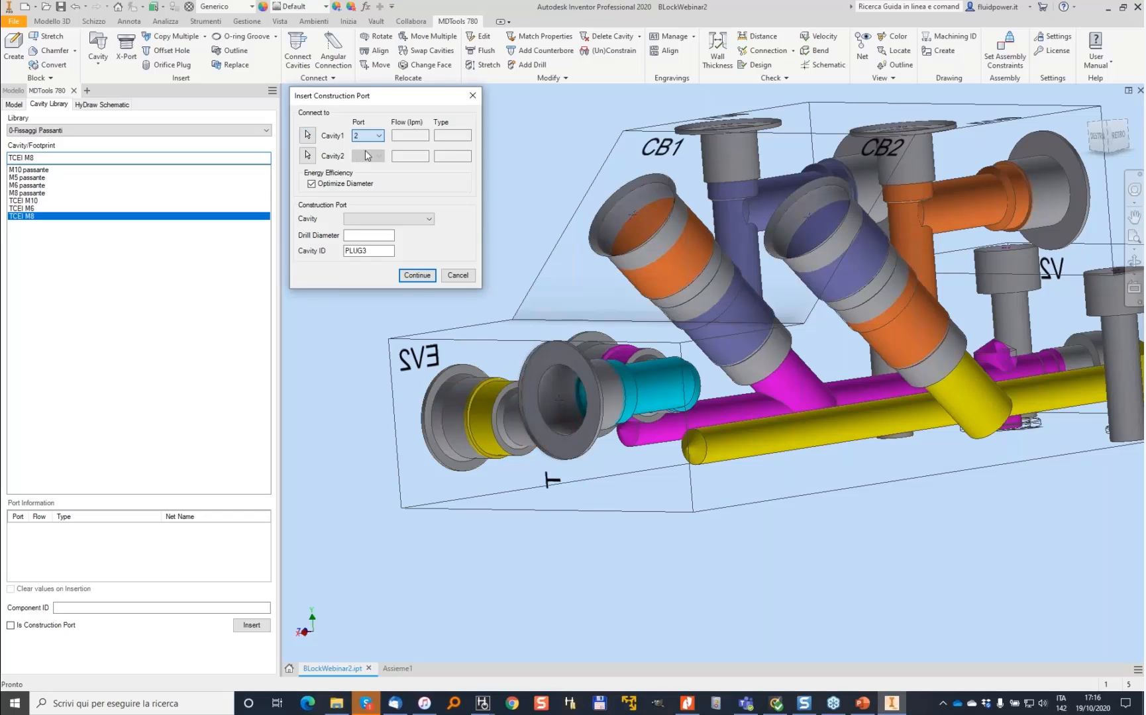
left_click(418, 275)
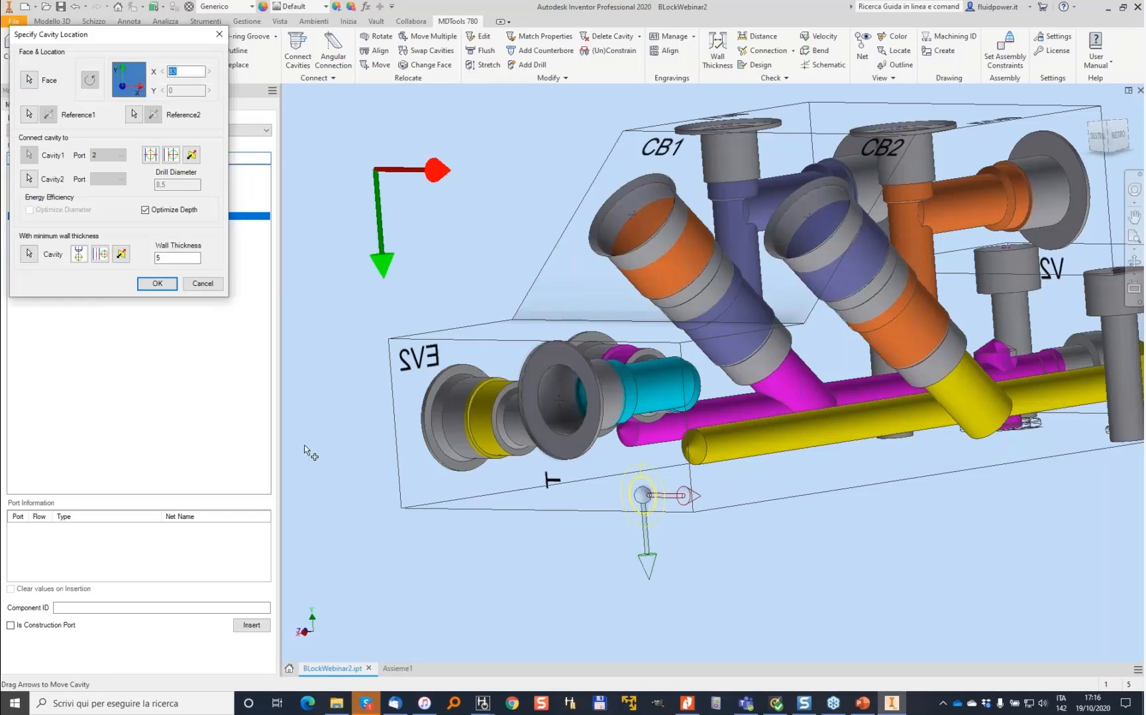
left_click(438, 424)
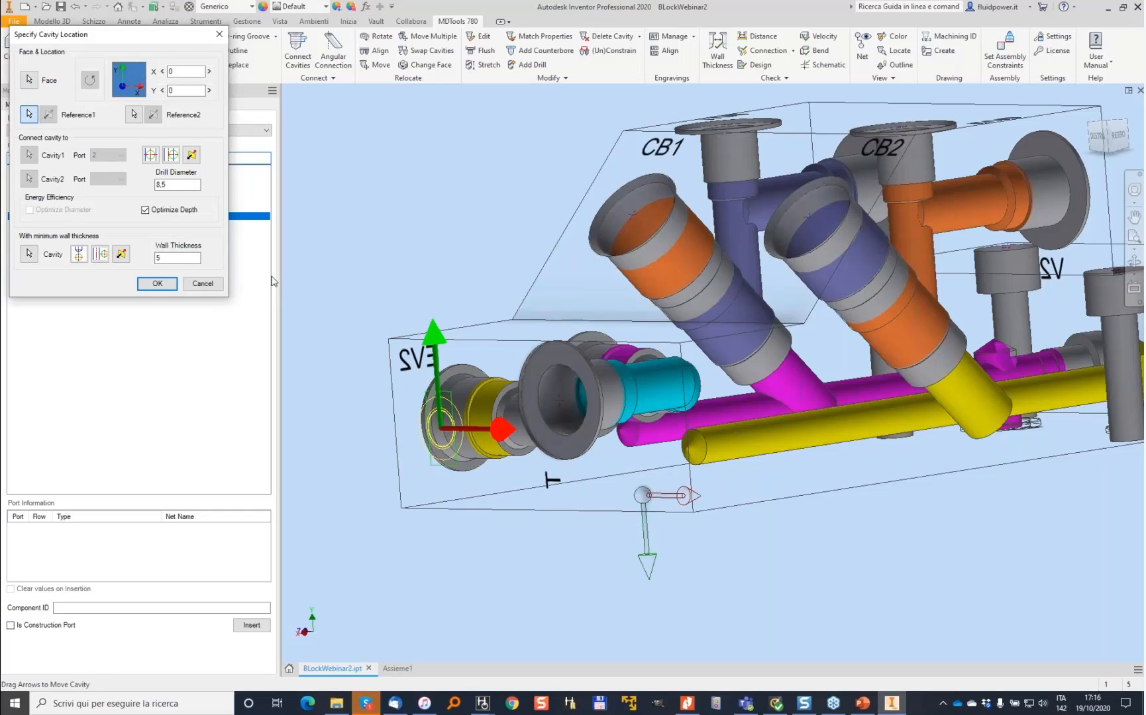
left_click(727, 463)
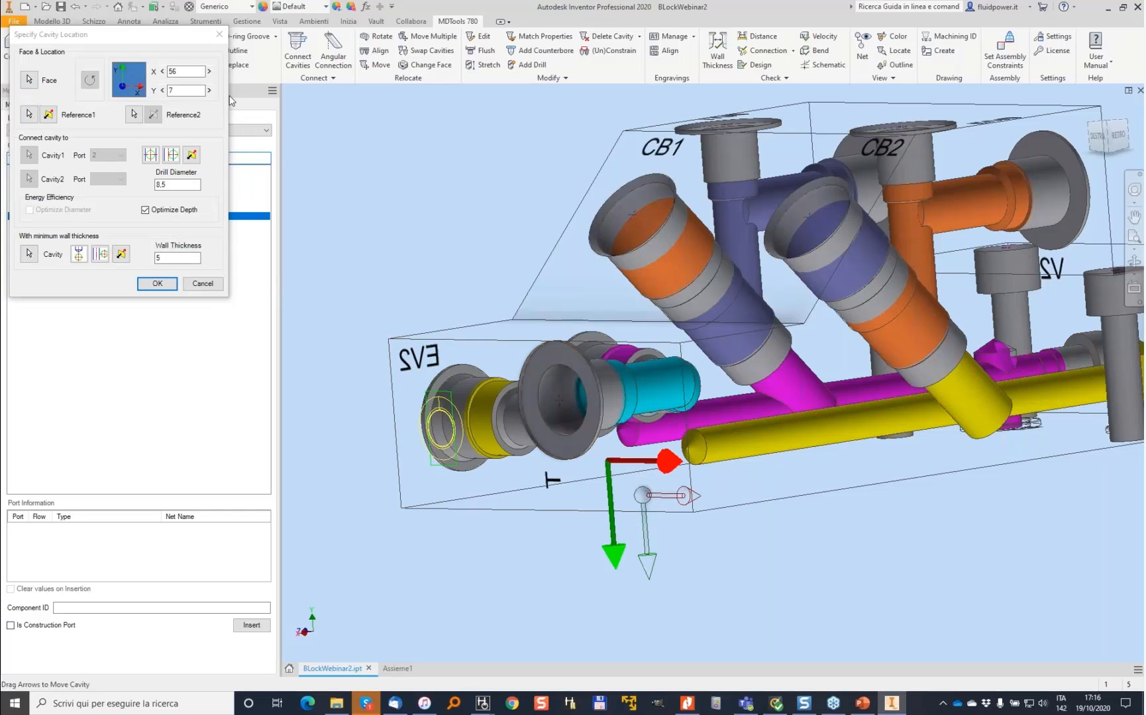
key("Tab")
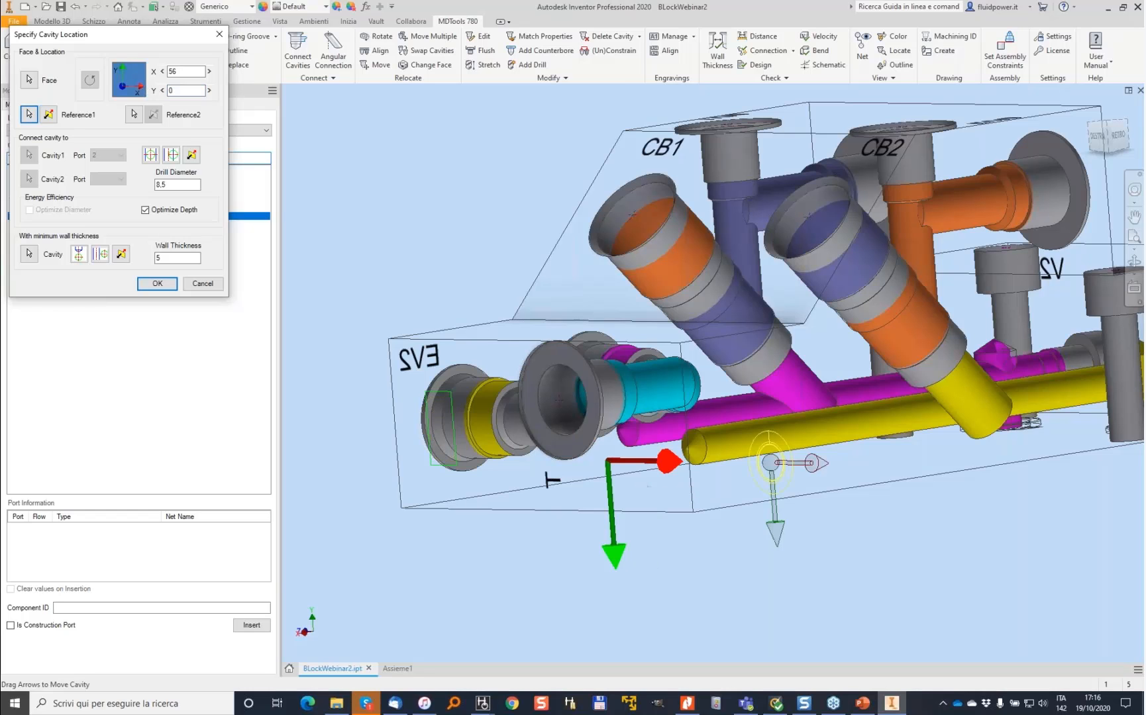
key("Return")
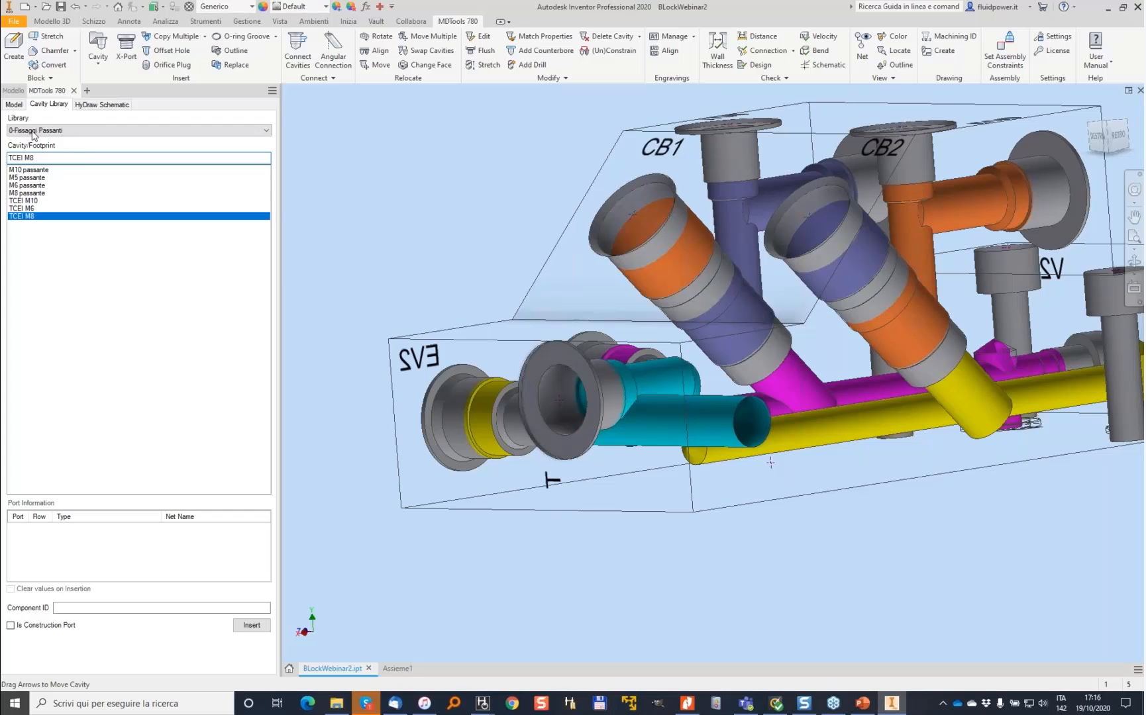
- Move PLUG3 to the EV2 end face with Change Face, placing it at X 14, Y 65
left_click(11, 104)
left_click(40, 292)
right_click(40, 292)
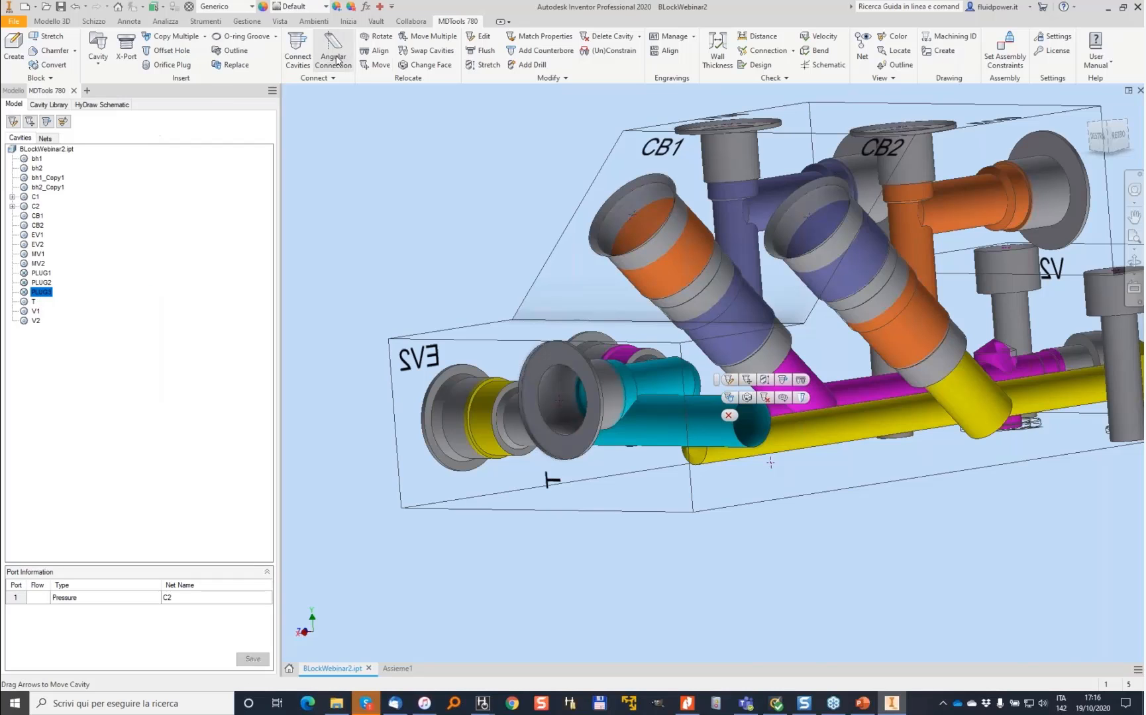
left_click(429, 65)
left_click(40, 293)
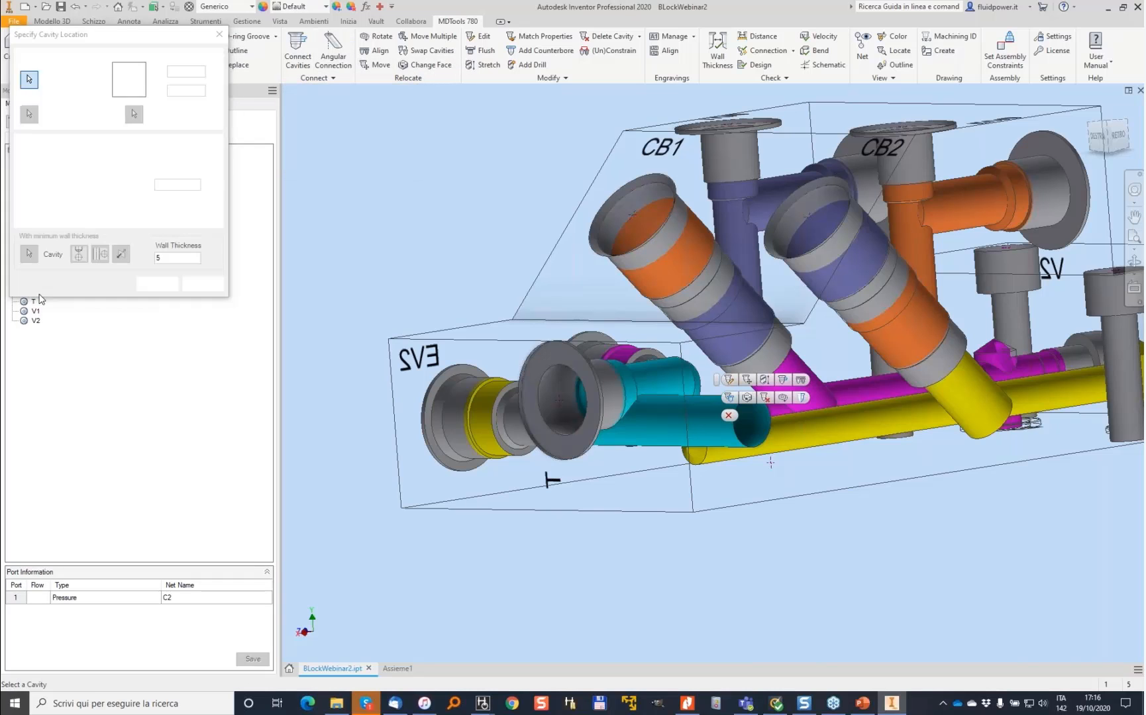
left_click(437, 444)
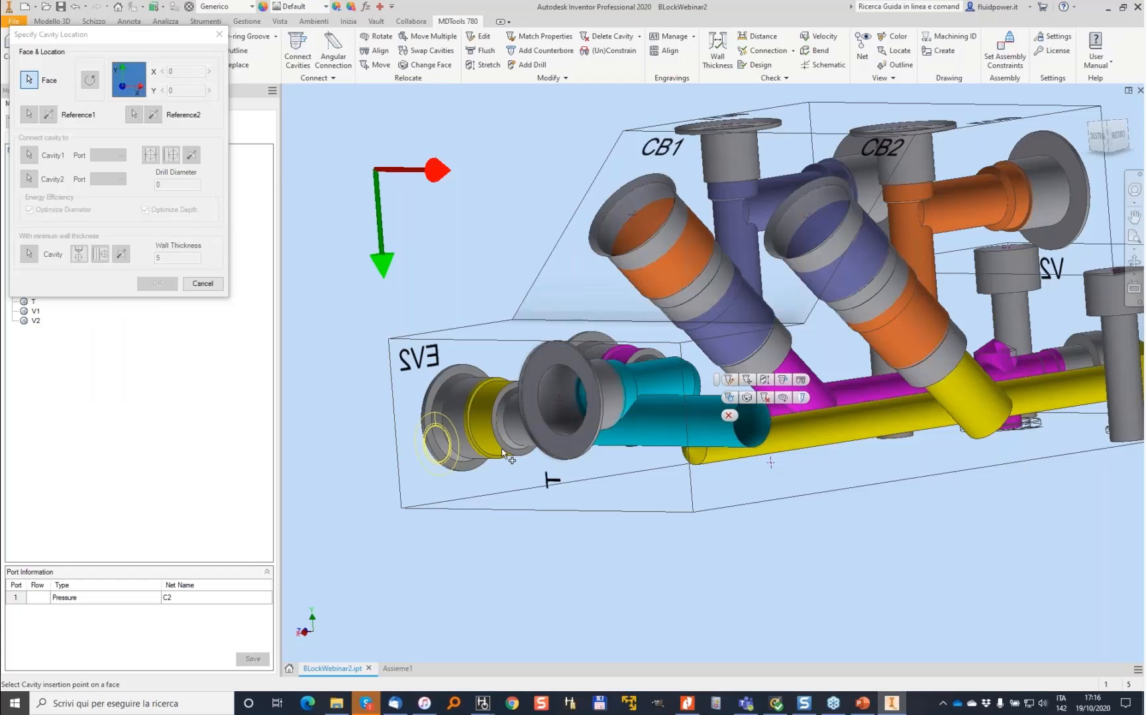
left_click(22, 152)
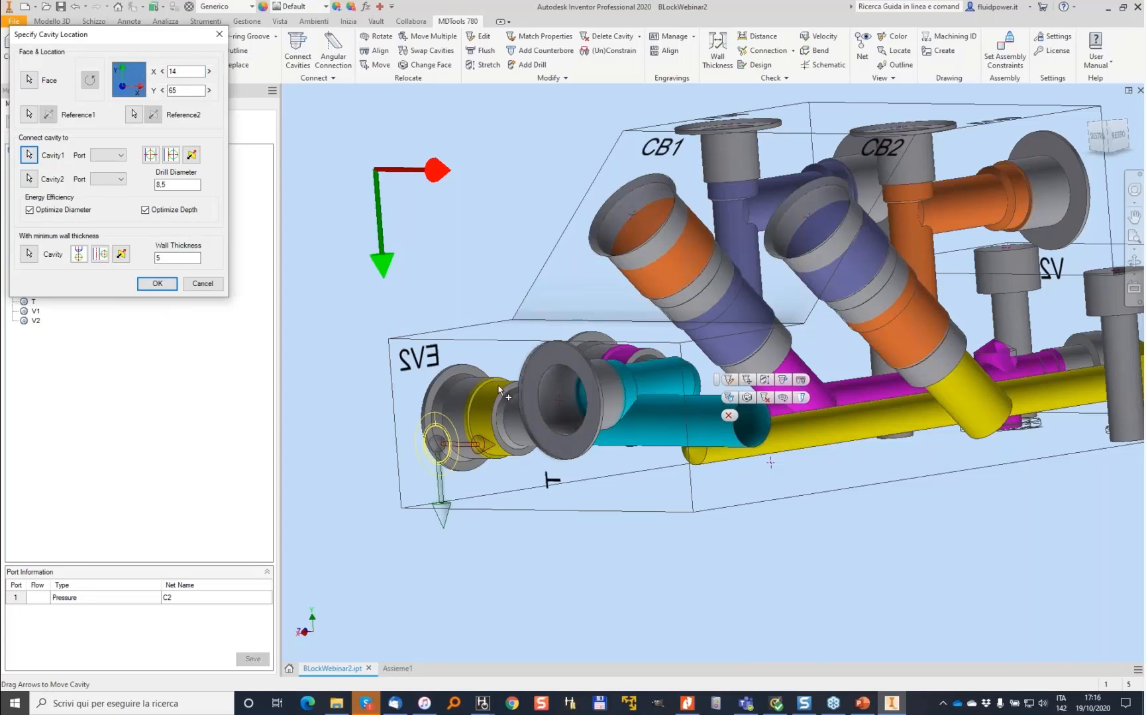
left_click(159, 286)
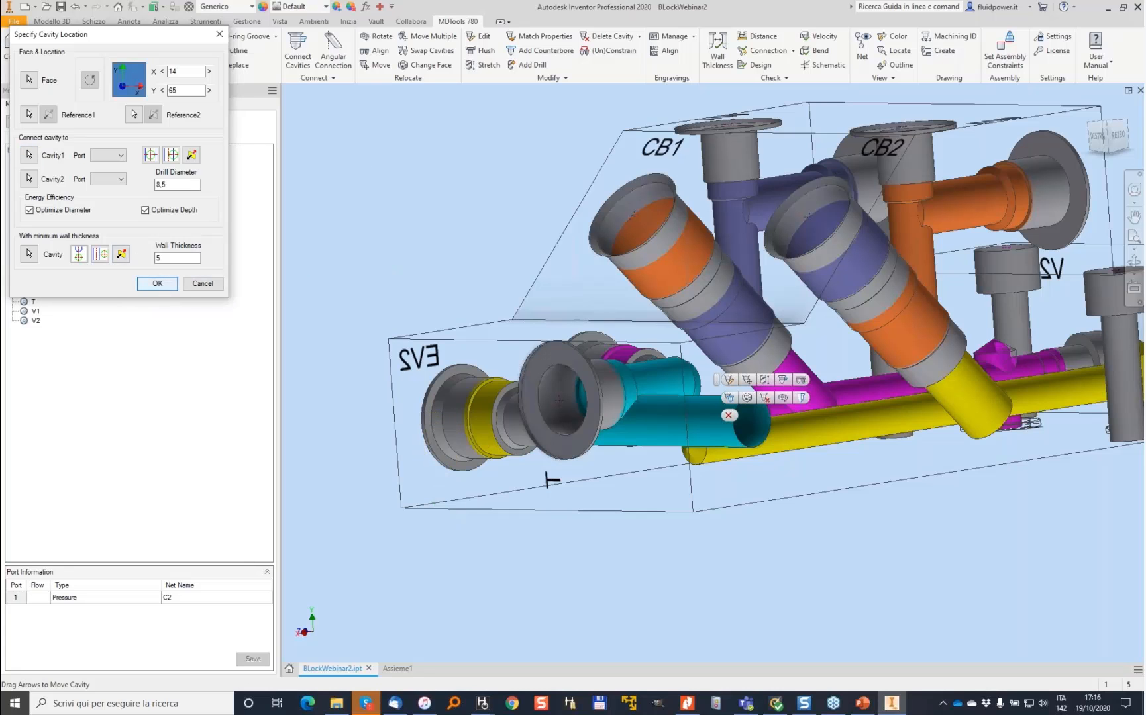
- Stretch the selected PLUG3 drill, accepting the default stretch settings
left_click(298, 47)
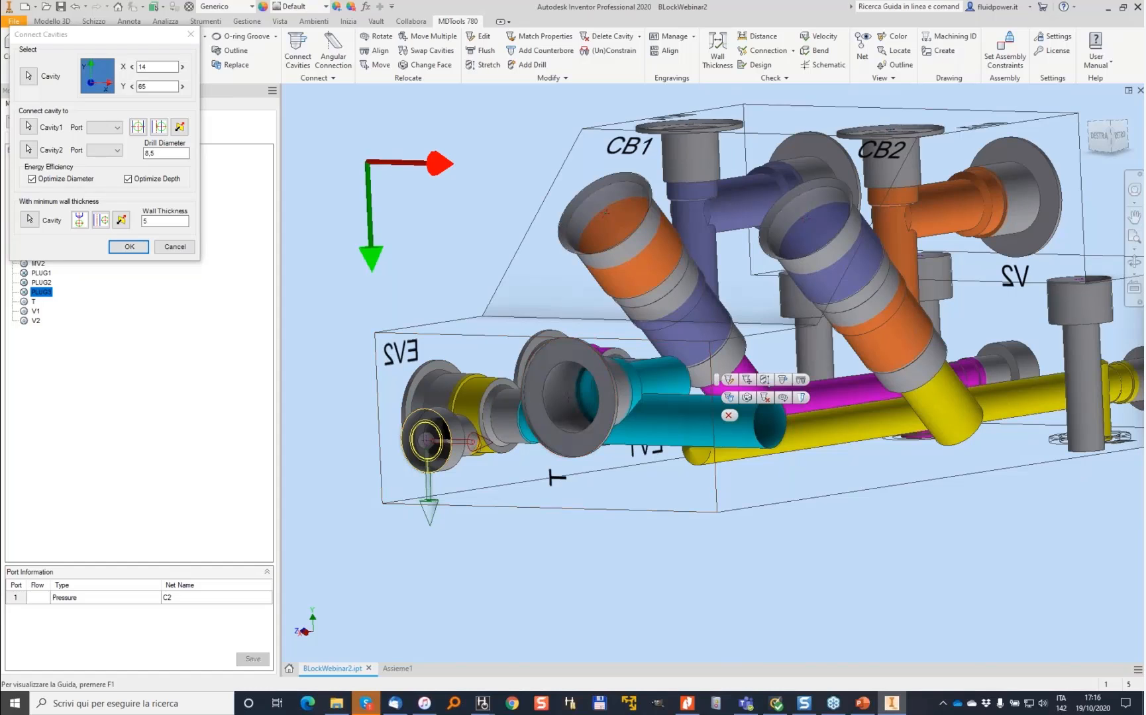
left_click(175, 246)
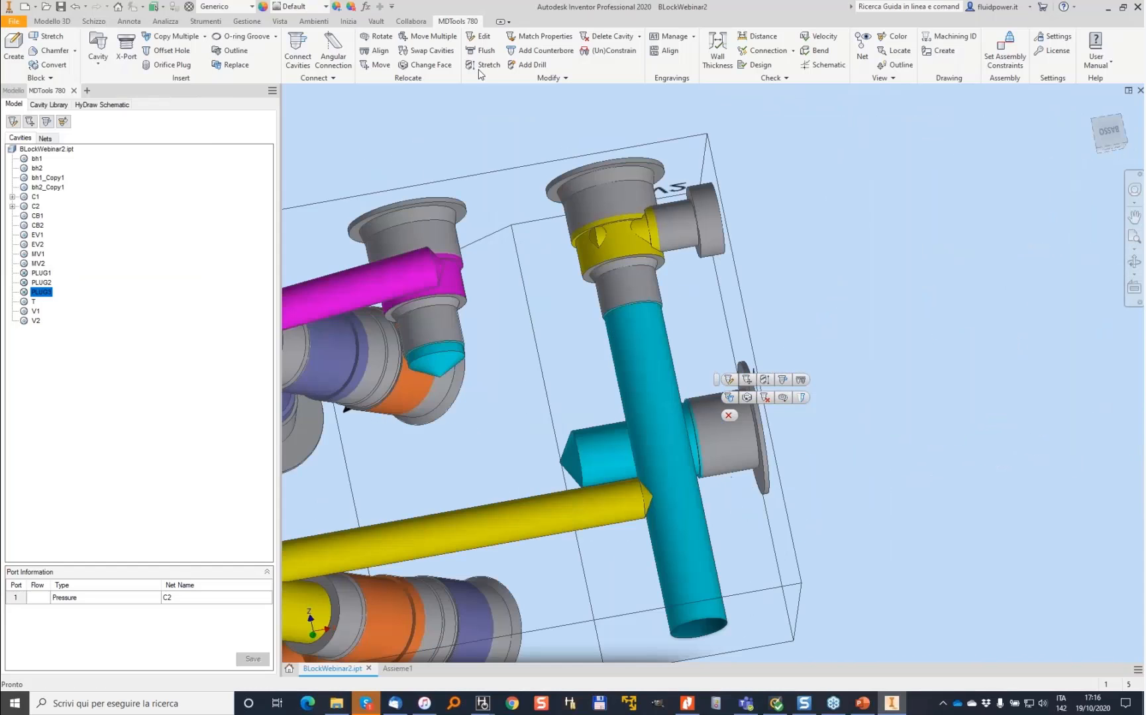
left_click(468, 63)
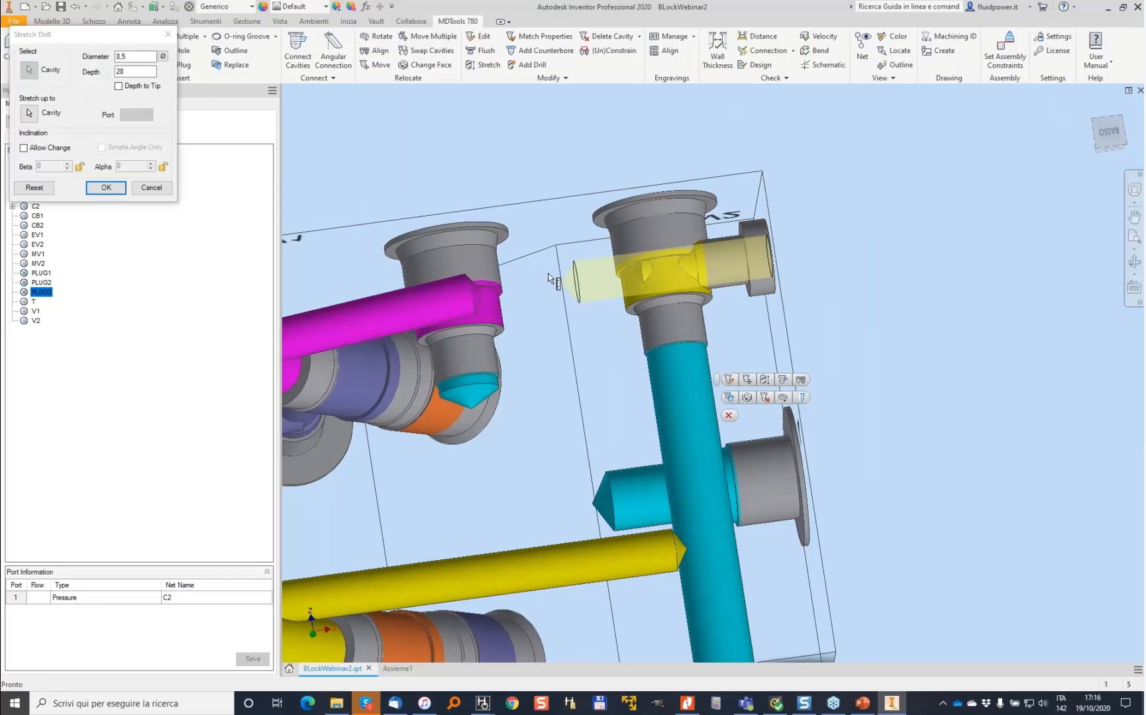
key("Return")
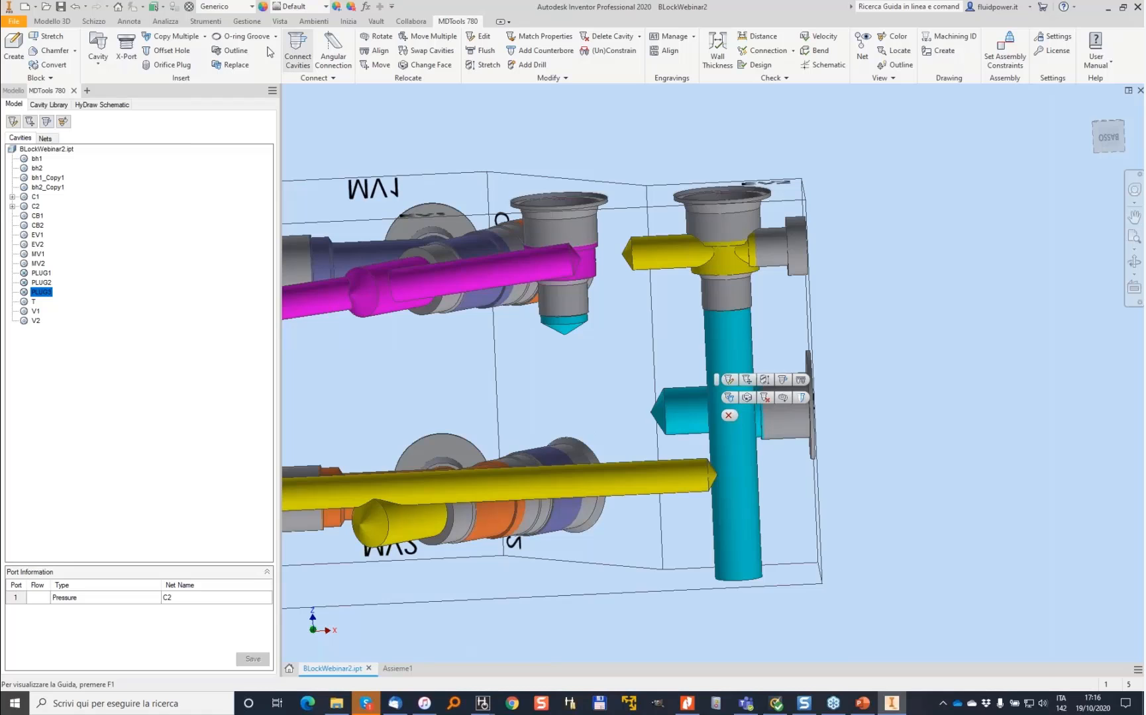
- Insert construction port PLUG4 of type XG18 with 8.5 drill diameter on the yellow drill's end face
left_click(125, 45)
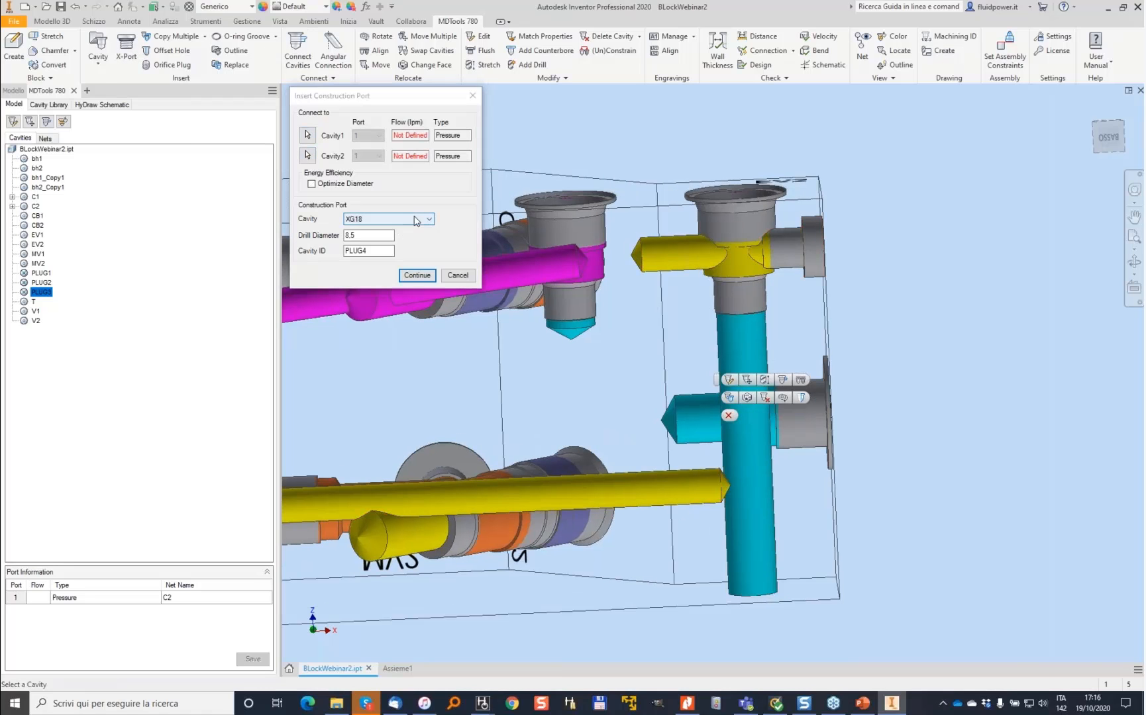
left_click(418, 275)
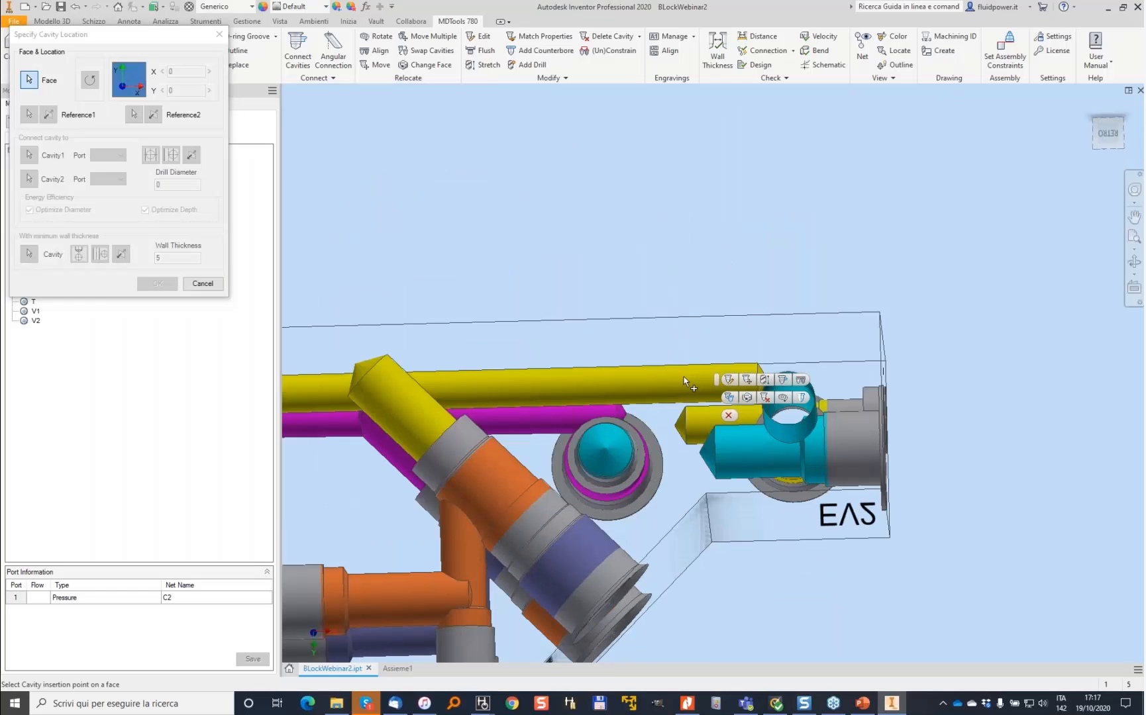
left_click(680, 385)
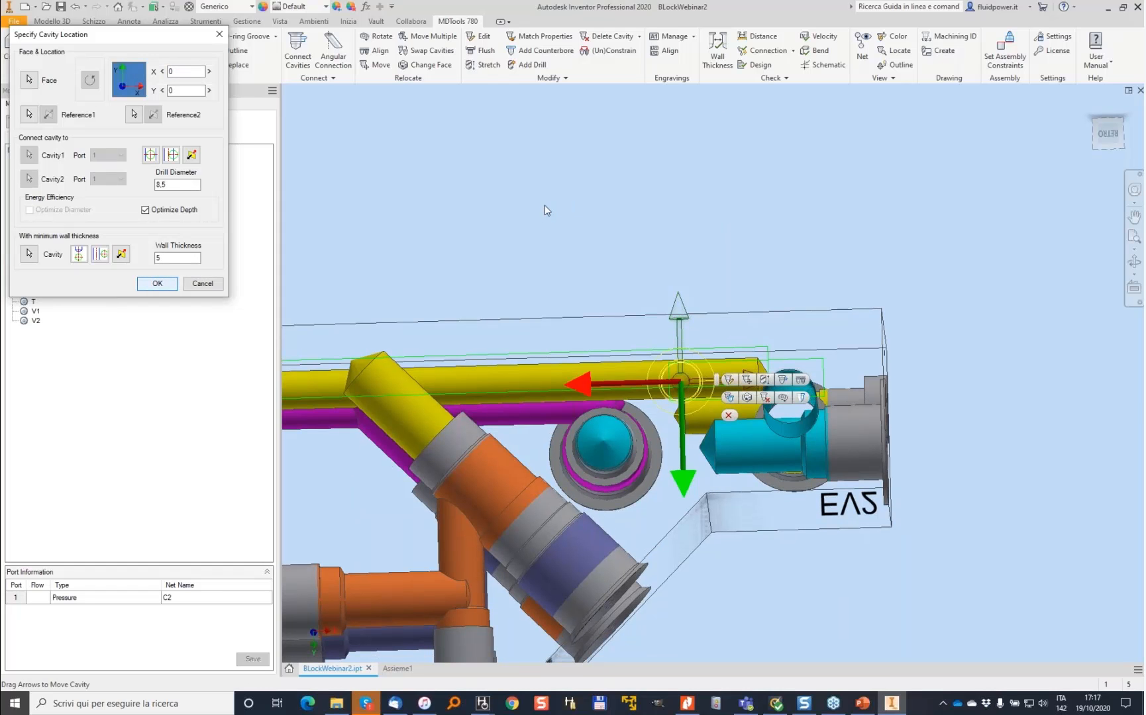
key("Return")
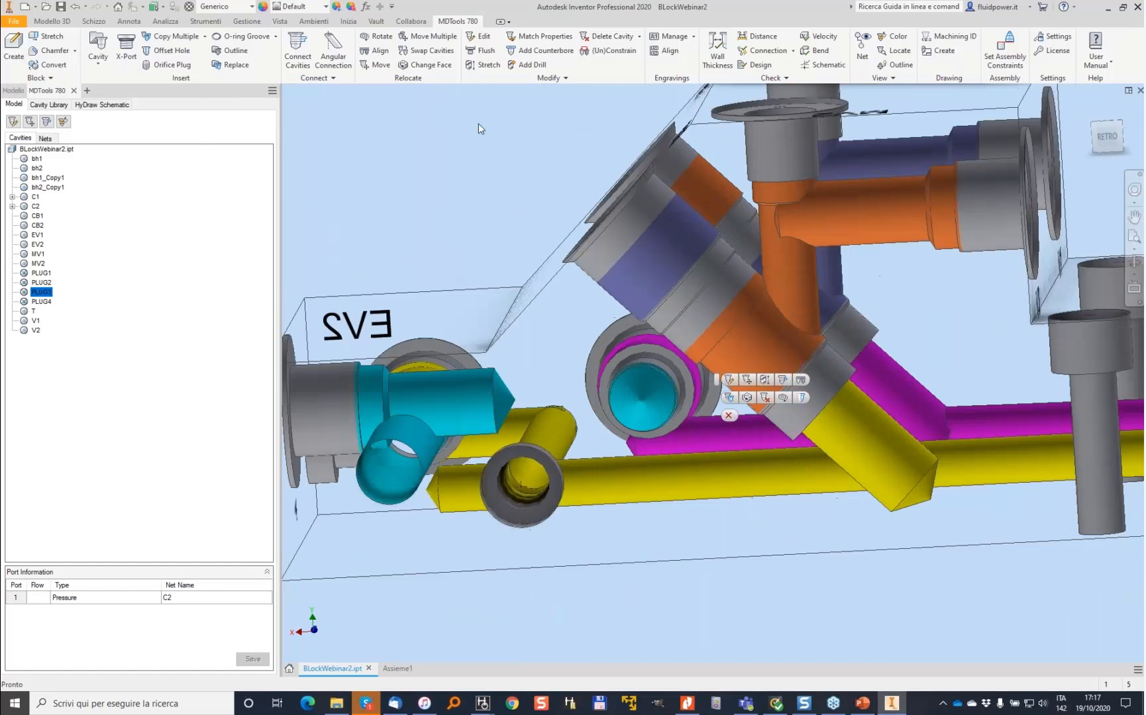
left_click(298, 51)
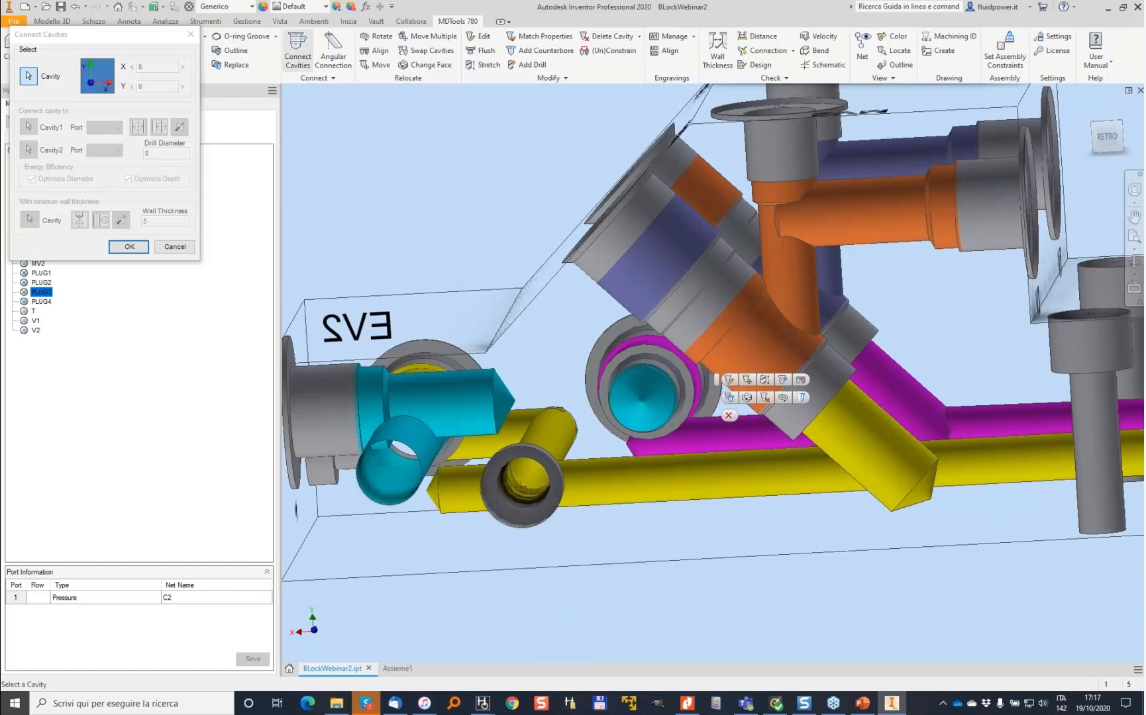
left_click(620, 478)
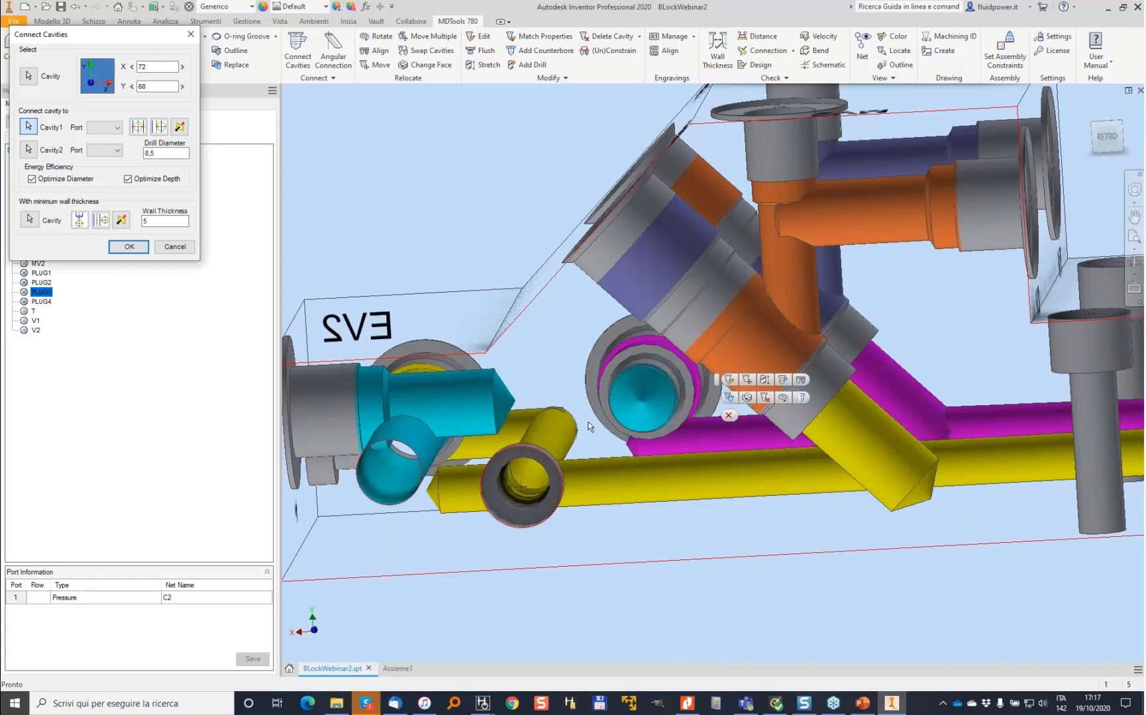
left_click(175, 247)
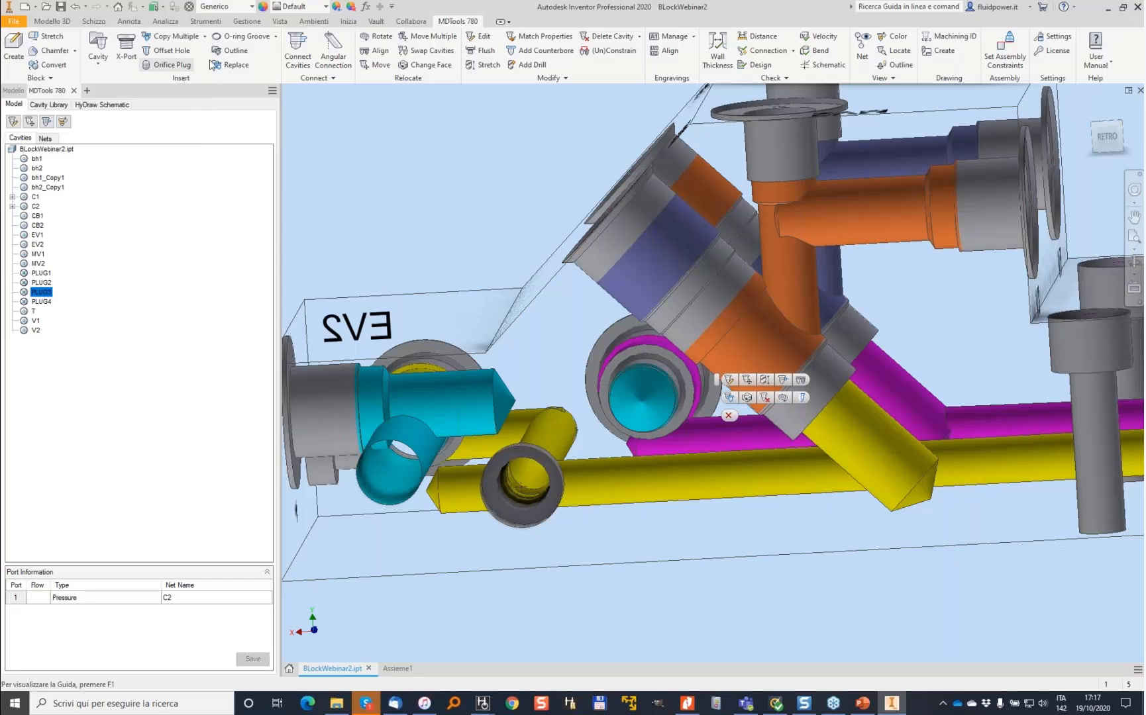
- Stretch the 8.5 mm yellow plug drill, accepting the default stretch settings
left_click(484, 64)
left_click(621, 469)
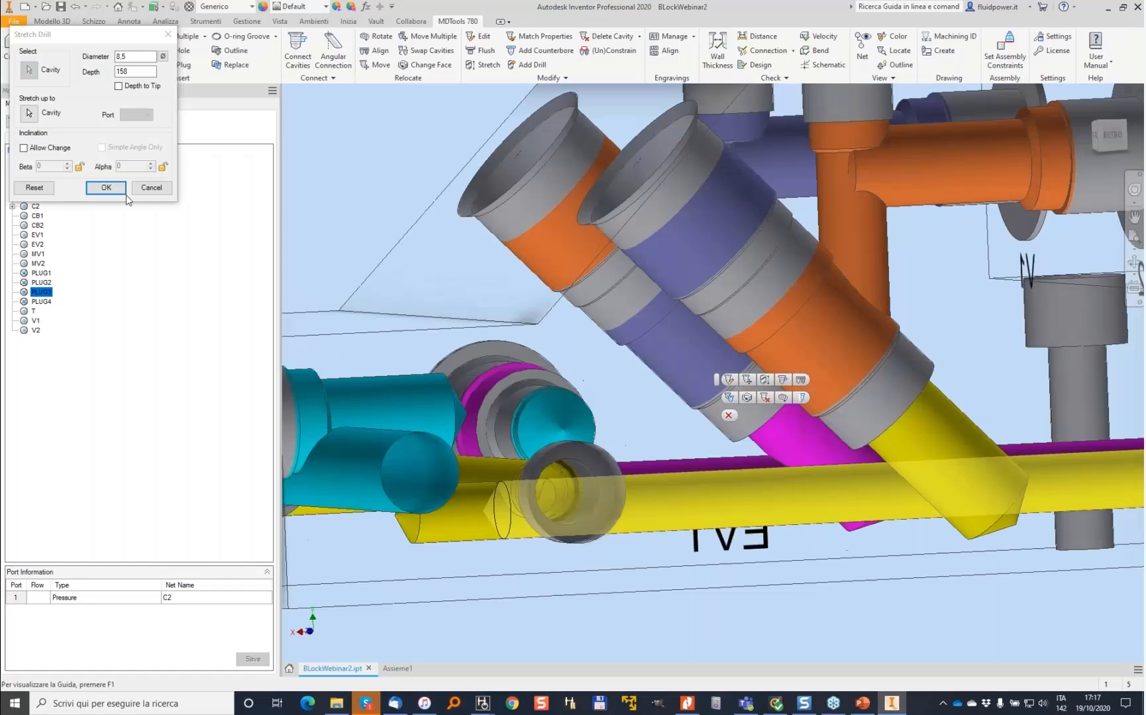
left_click(110, 189)
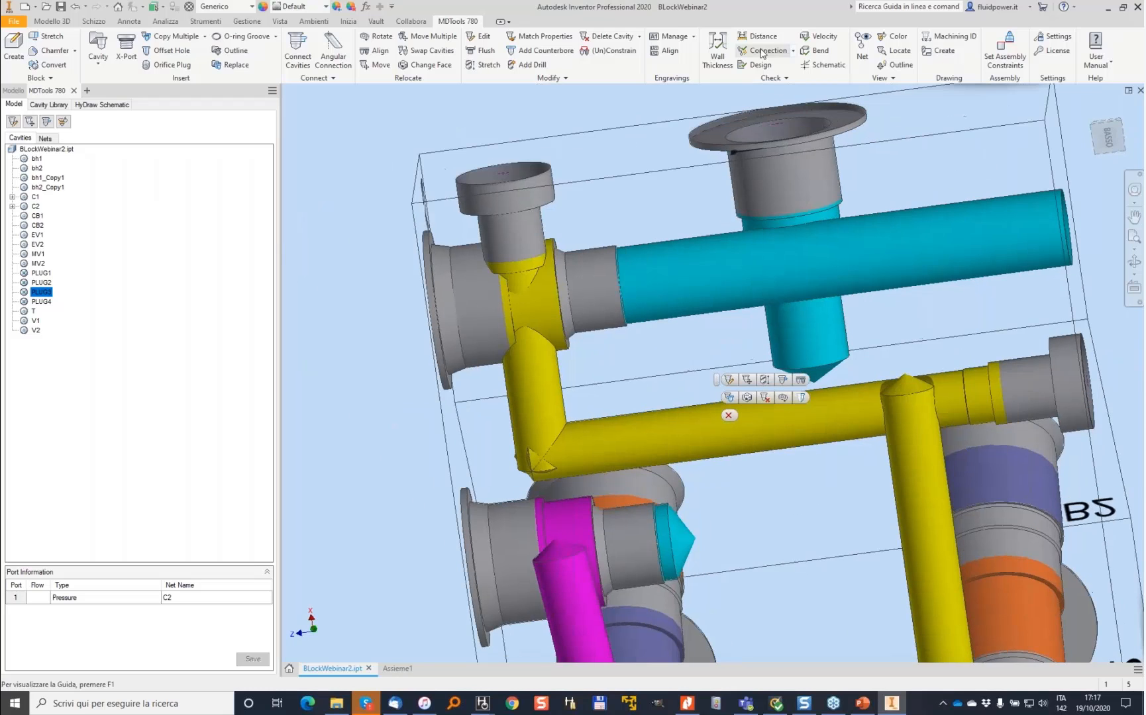
- Run a connection check and inspect the dead-area-to-dead-area issue between EV2 and PLUG3
left_click(761, 51)
key("Return")
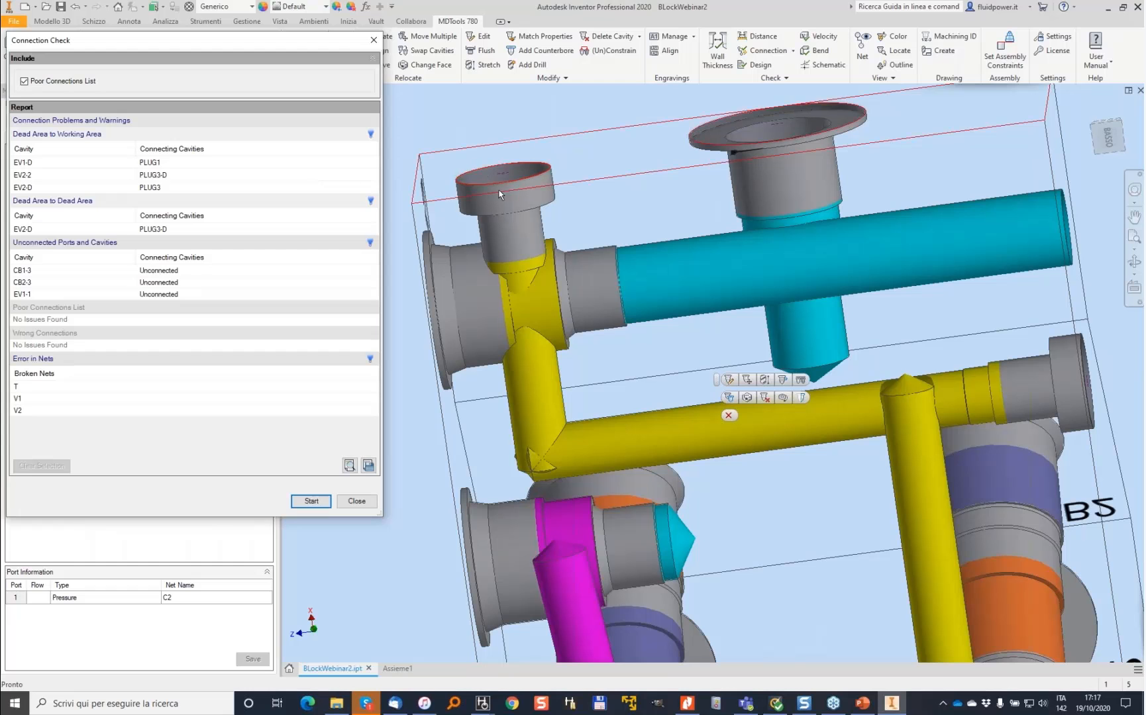
left_click(161, 231)
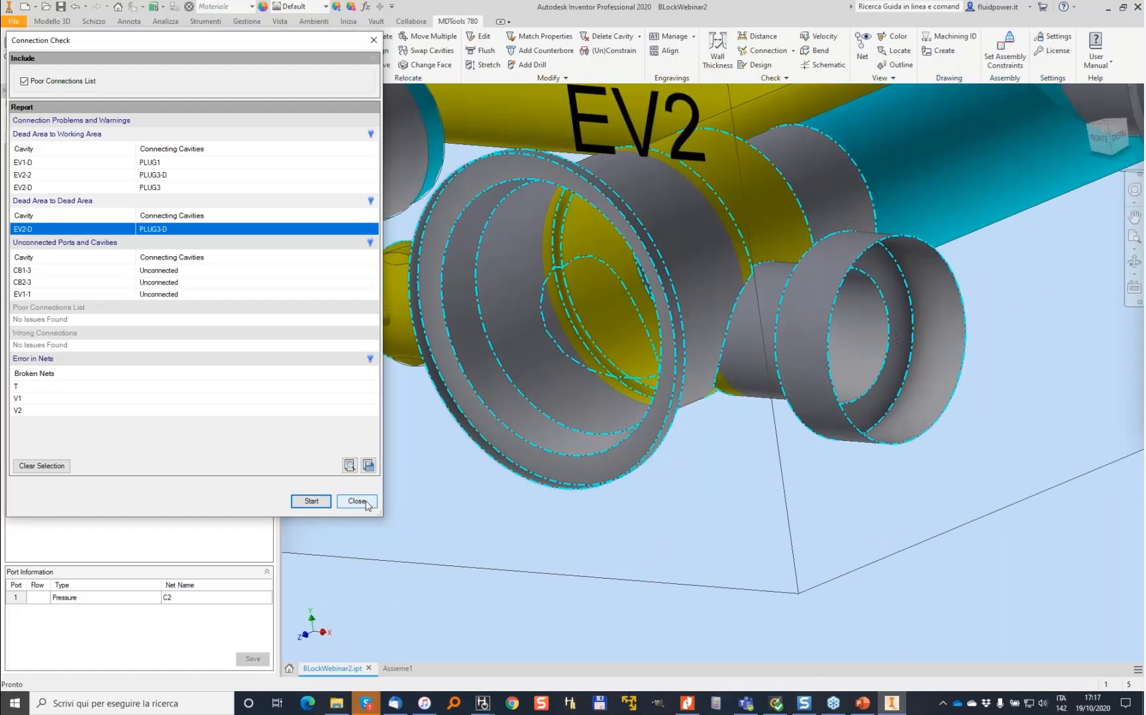
left_click(356, 501)
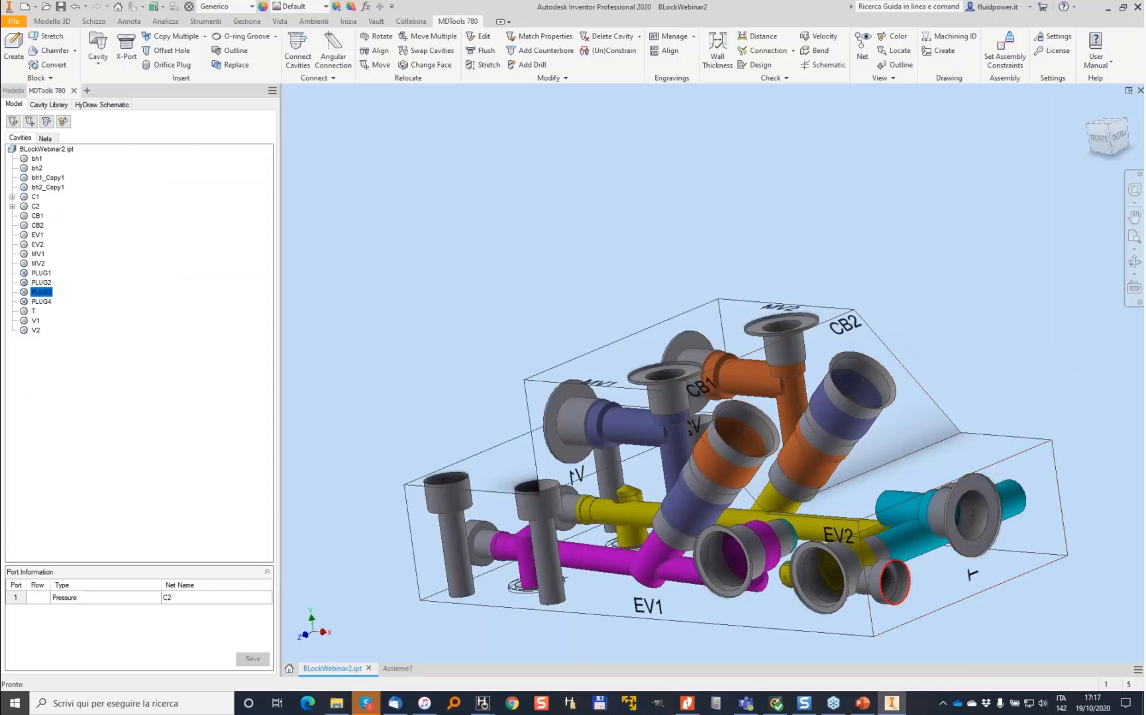
- Edit PLUG3, setting its first step depth to 1
scroll(909, 579, "up", 5)
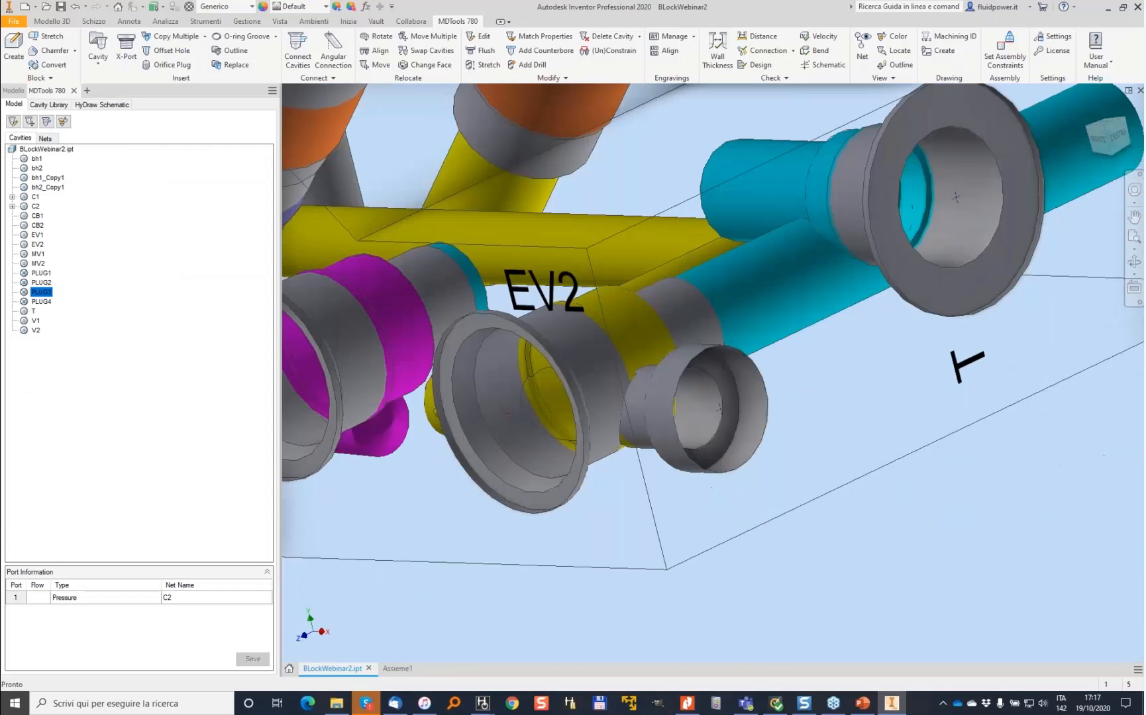
double_click(691, 356)
left_click_drag(375, 194, 336, 195)
type("1")
key("Tab")
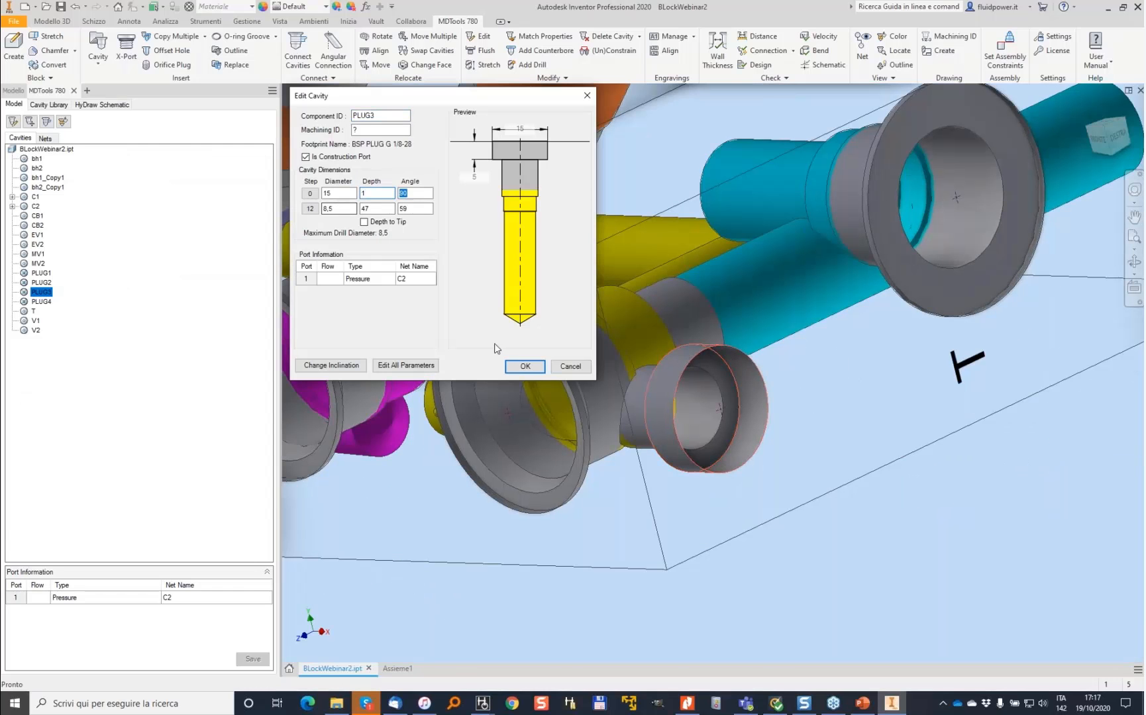
left_click(524, 367)
- Move PLUG3, picking an edge for the X-axis and accepting the position X 15, Y 15
middle_click_drag(528, 365, 503, 335, "shift")
left_click(649, 292)
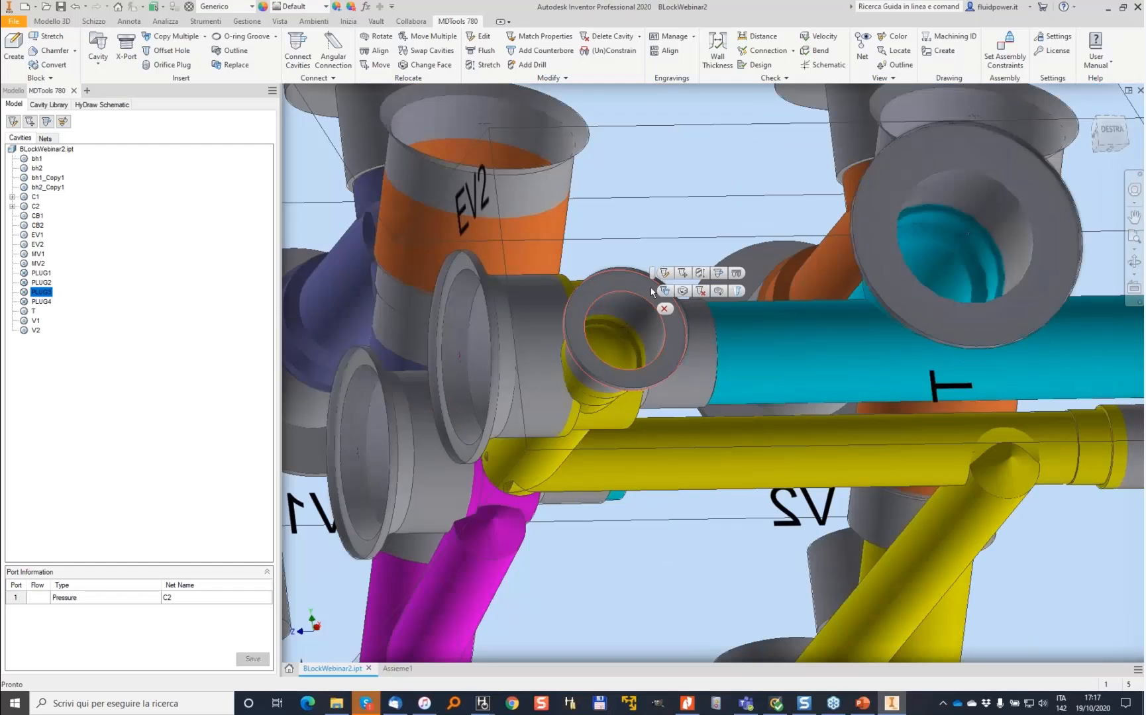
left_click(665, 290)
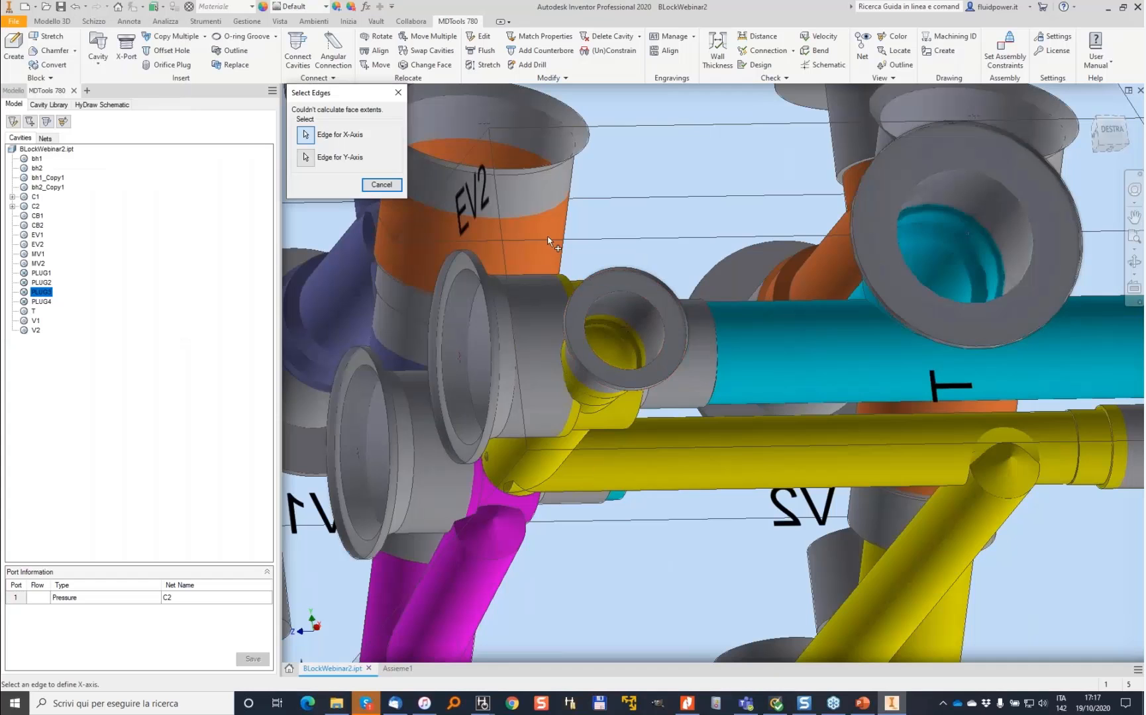
left_click(510, 311)
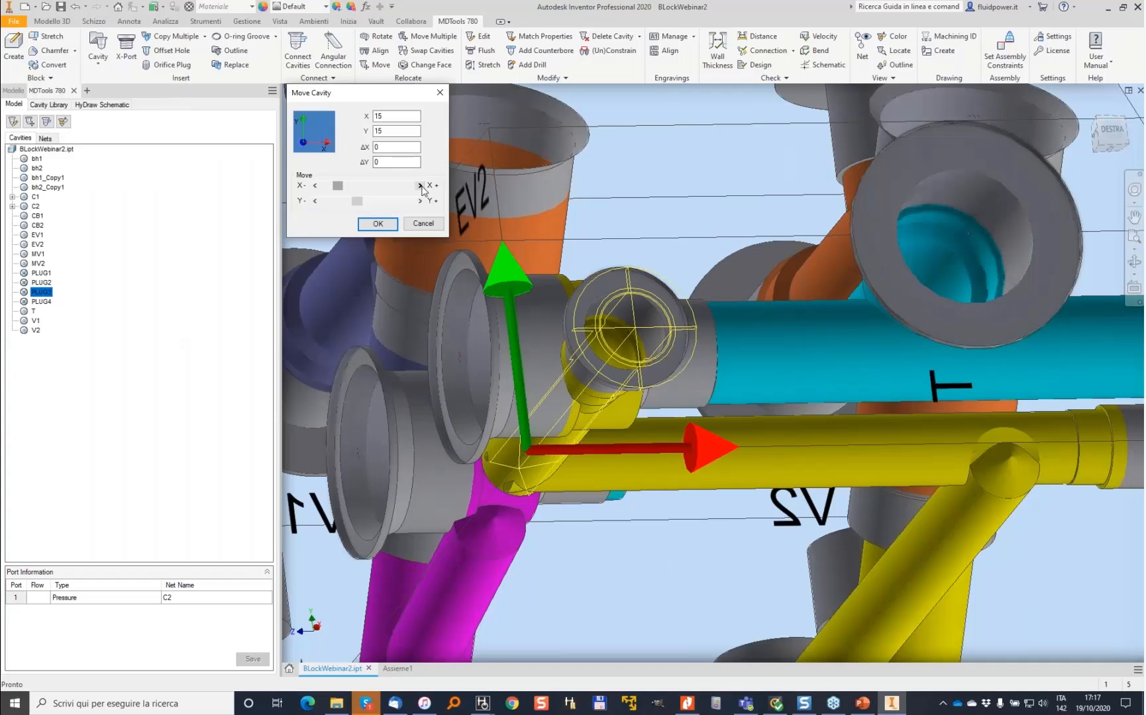
key("Return")
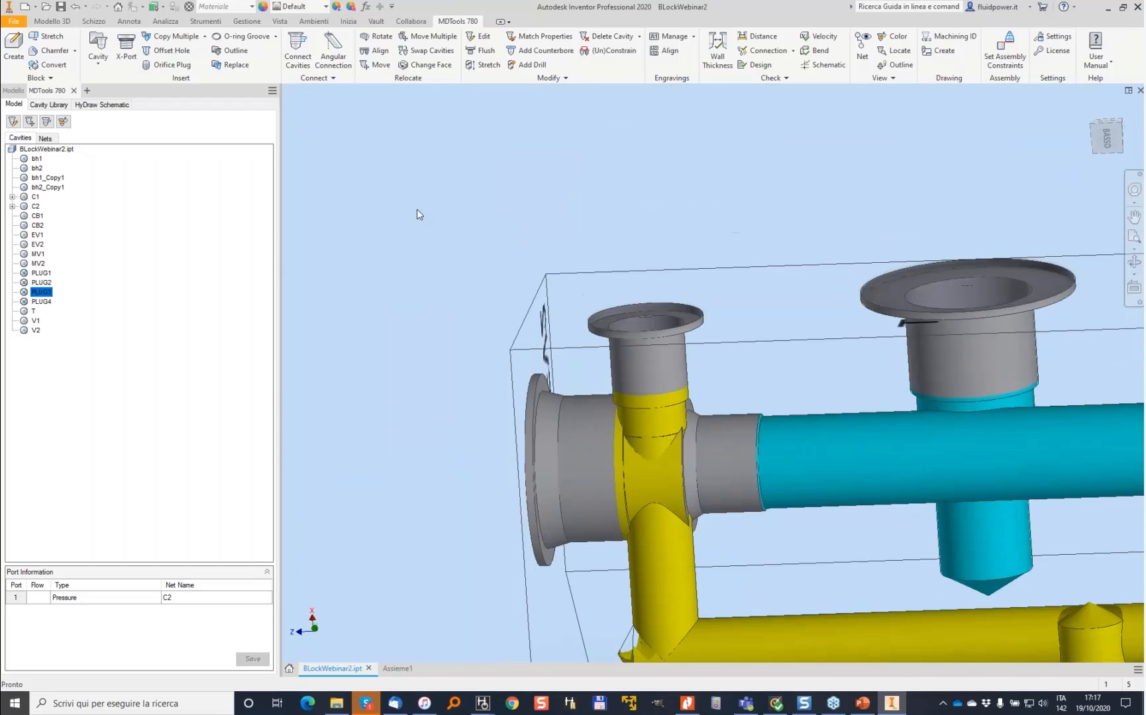
- Stretch the selected drill with a diameter of 8 mm
scroll(775, 306, "up", 4)
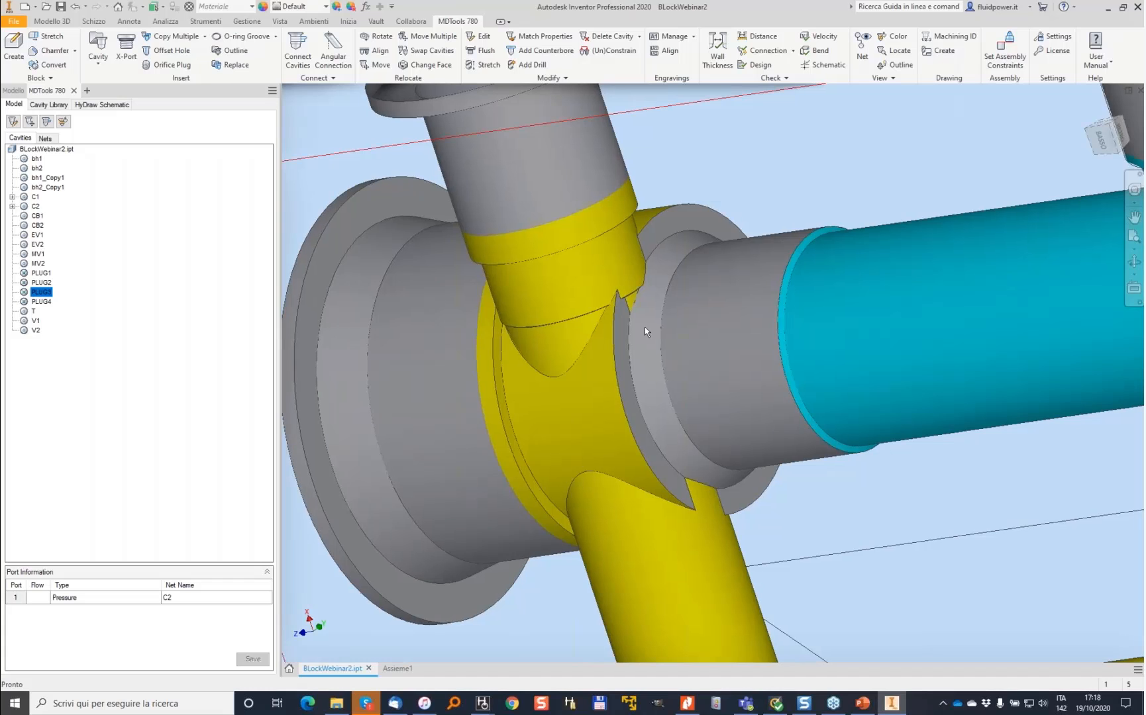
scroll(576, 289, "down", 2)
scroll(576, 288, "down", 3)
middle_click_drag(581, 257, 486, 69, "shift")
left_click(488, 66)
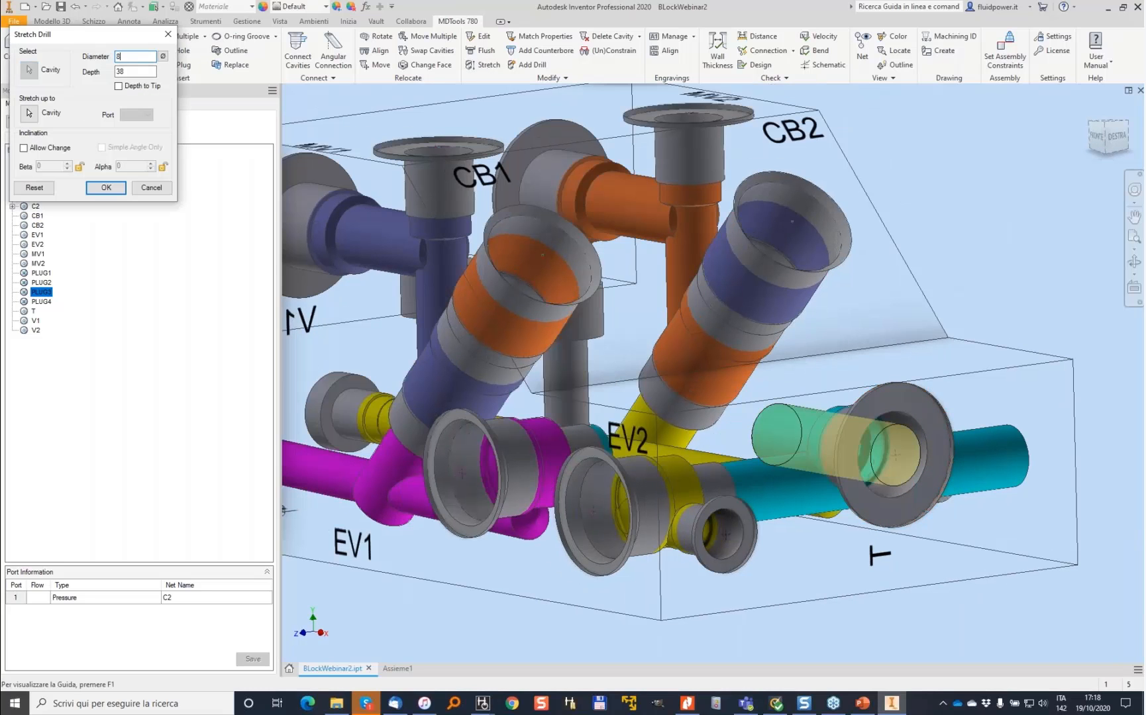
type("8")
key("Return")
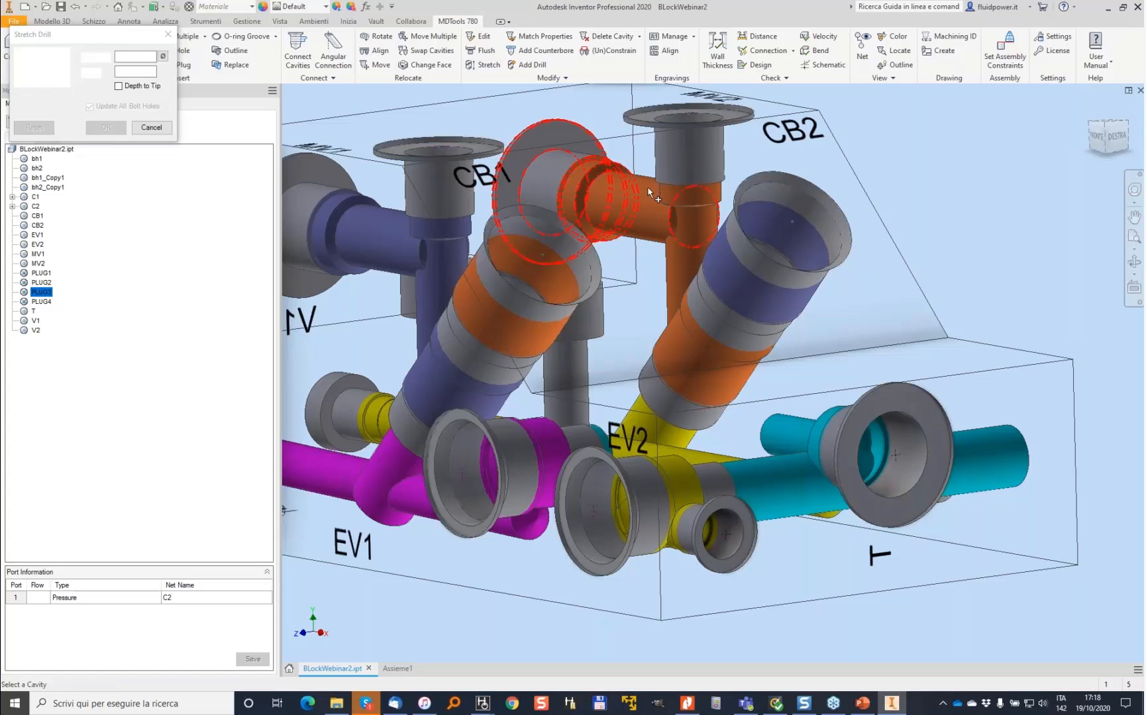
left_click(989, 444)
middle_click_drag(989, 444, 1016, 439, "shift")
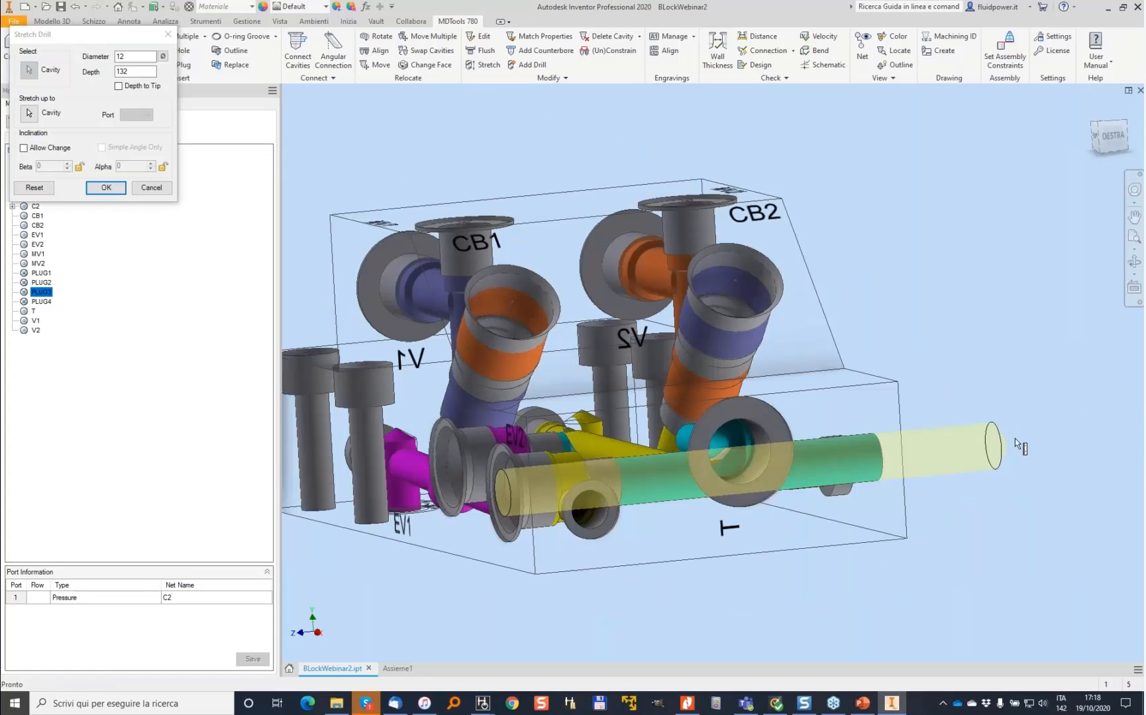
left_click(673, 450)
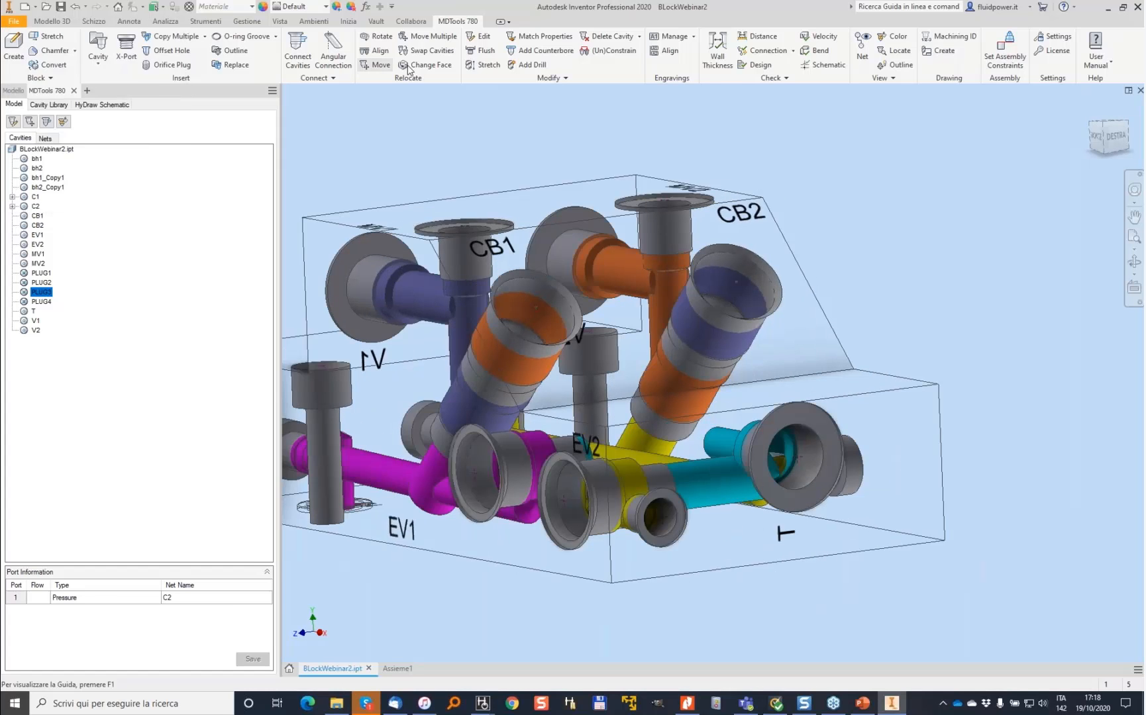
- Stretch the 12 mm cyan drill up to the yellow drill cavity and confirm the stretch
left_click(488, 65)
left_click(656, 538)
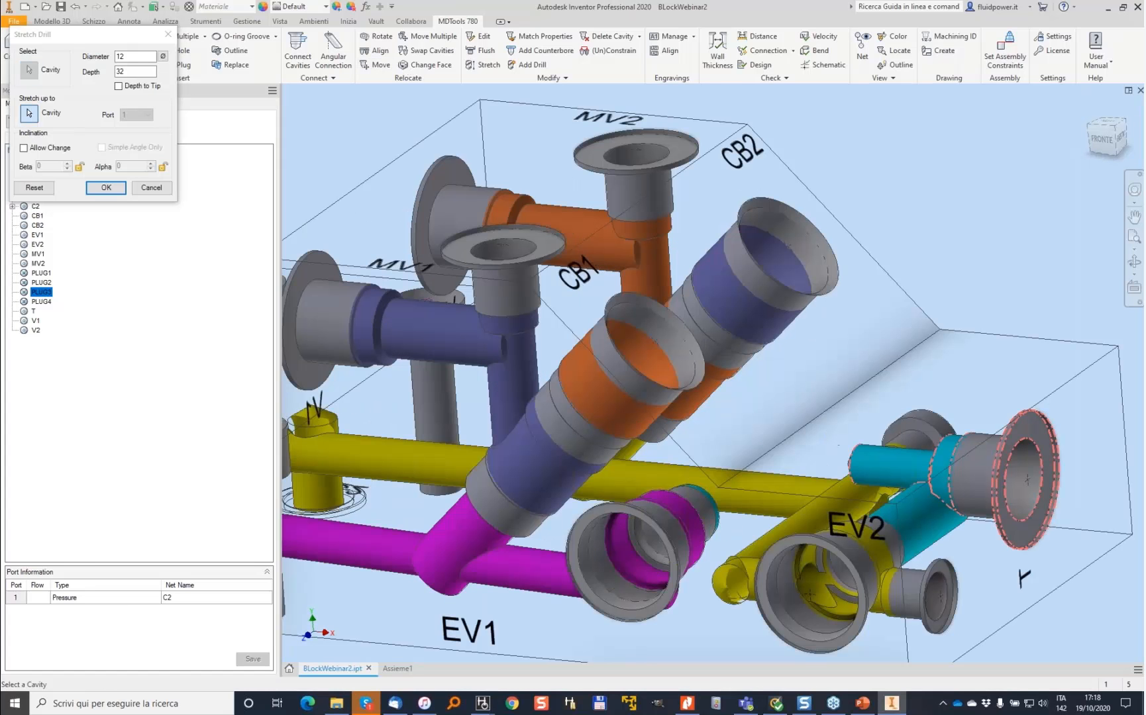
left_click(742, 468)
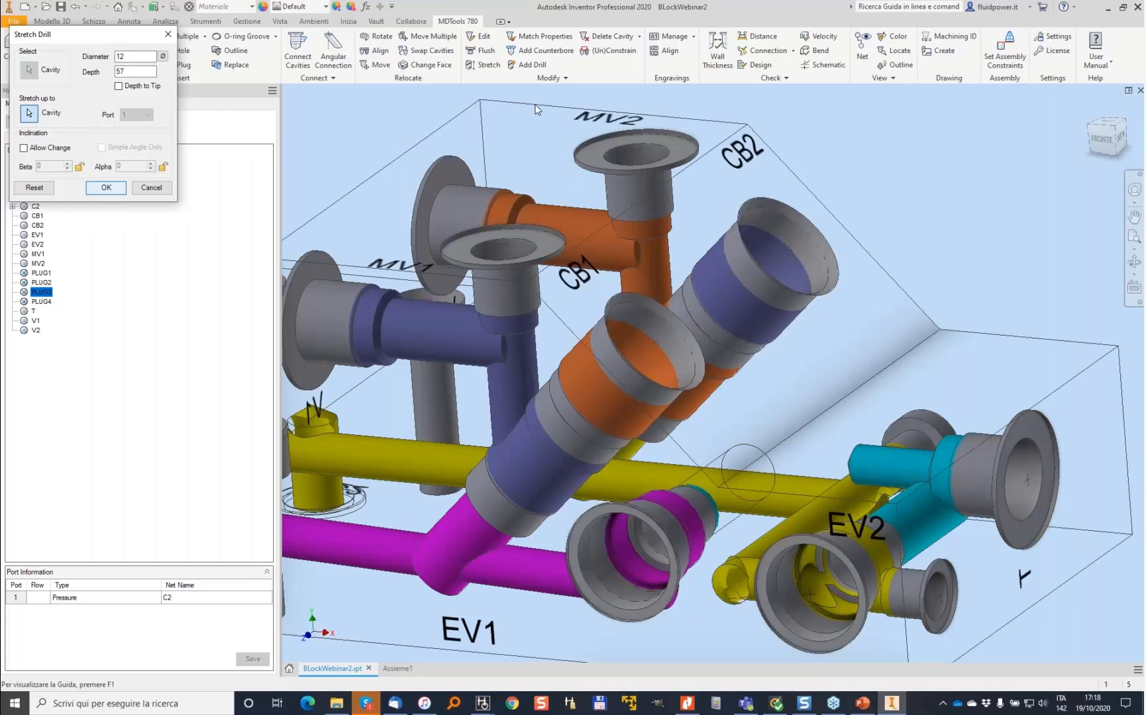
left_click(478, 64)
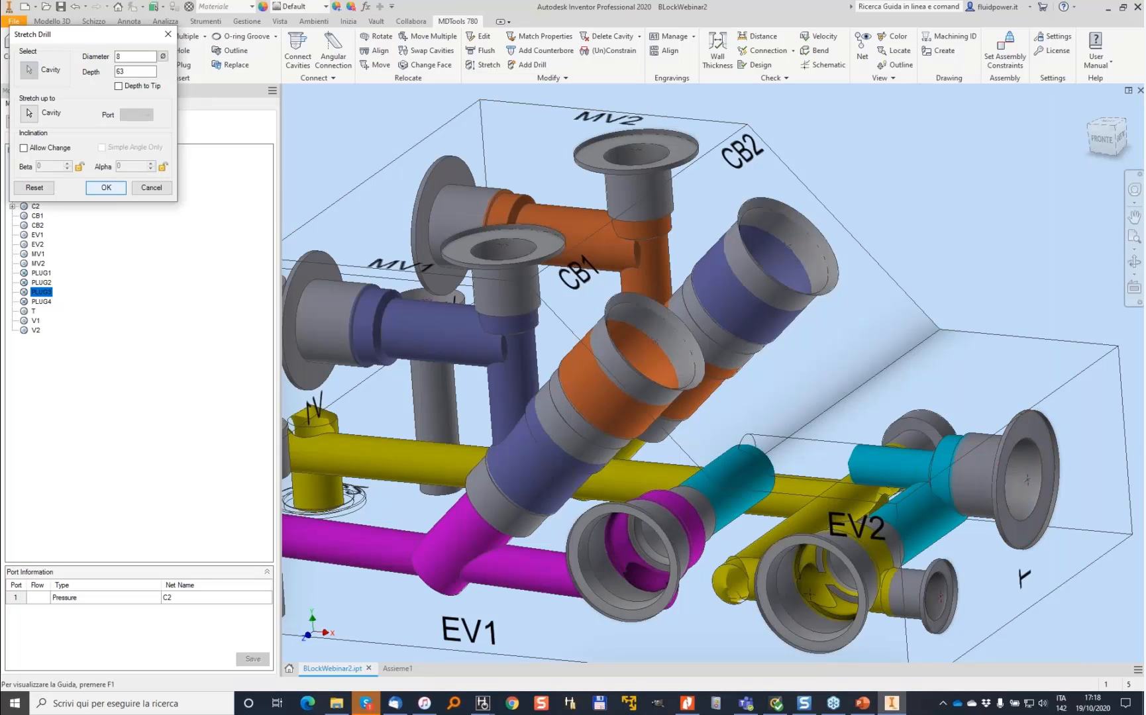
left_click(108, 189)
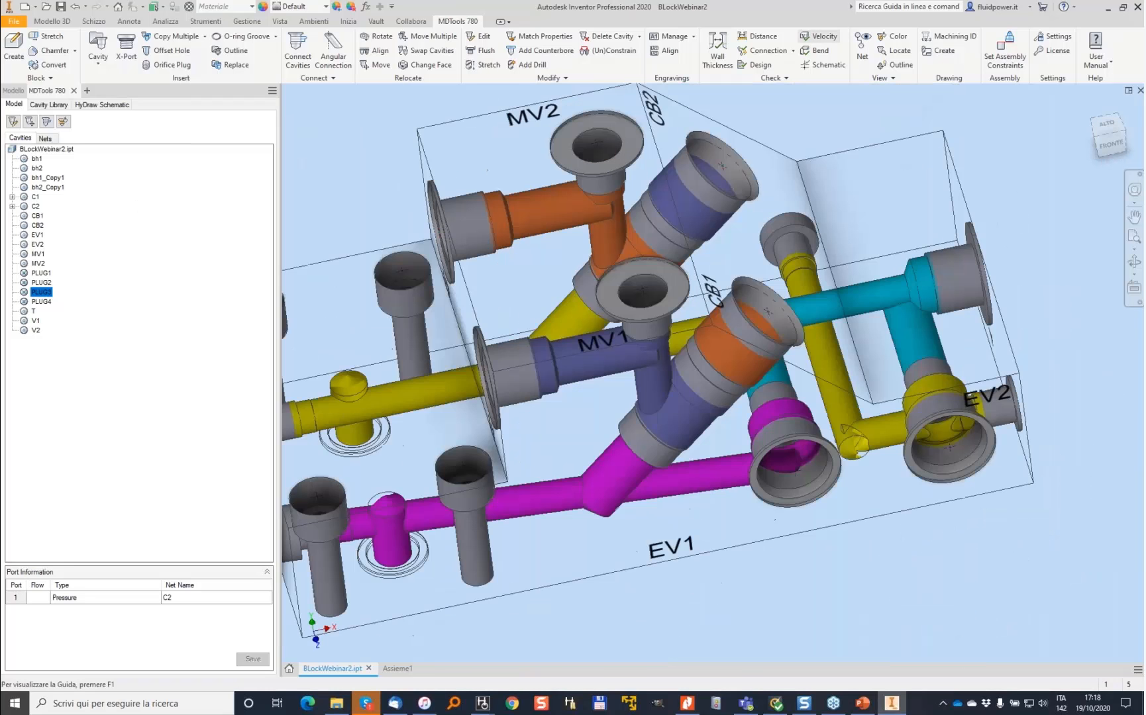
- Rerun the connection check and inspect the broken nets V1 and V2 in the model
left_click(768, 51)
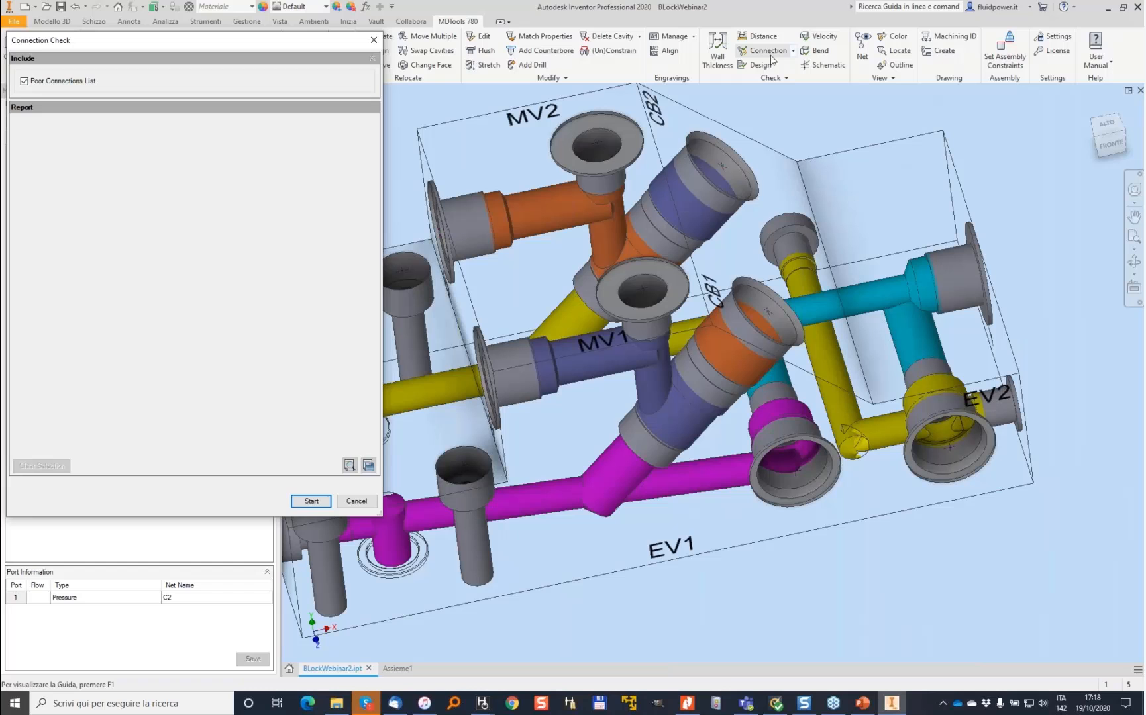
key("Return")
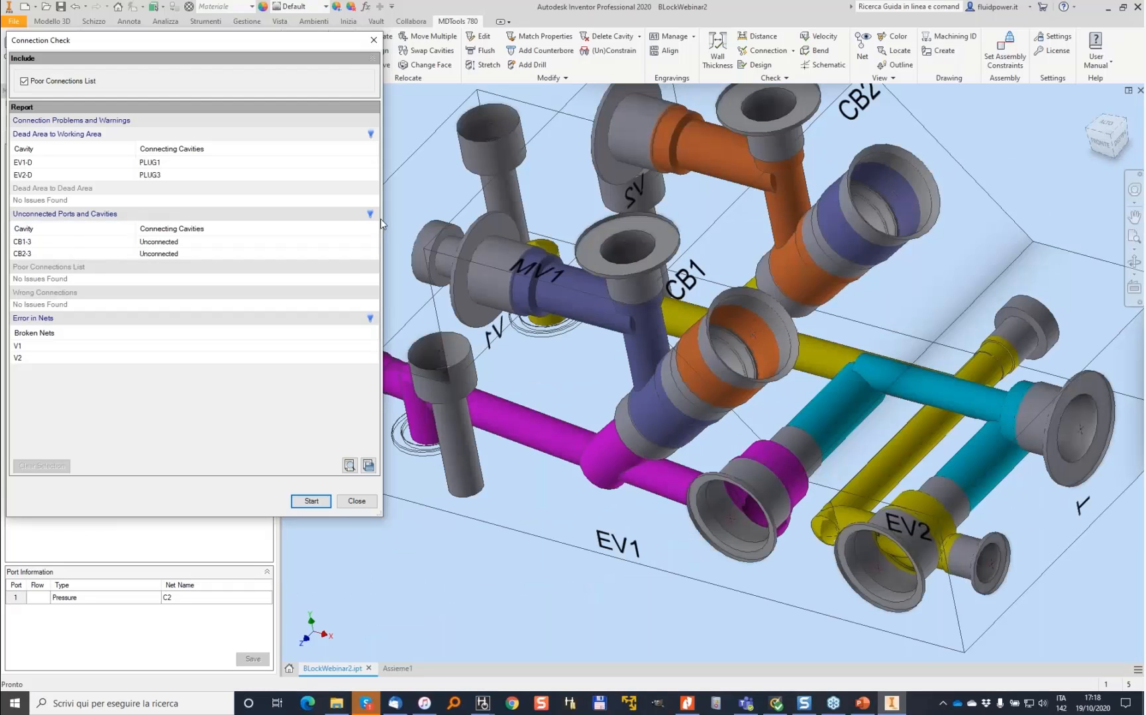
left_click(35, 347)
left_click(38, 360)
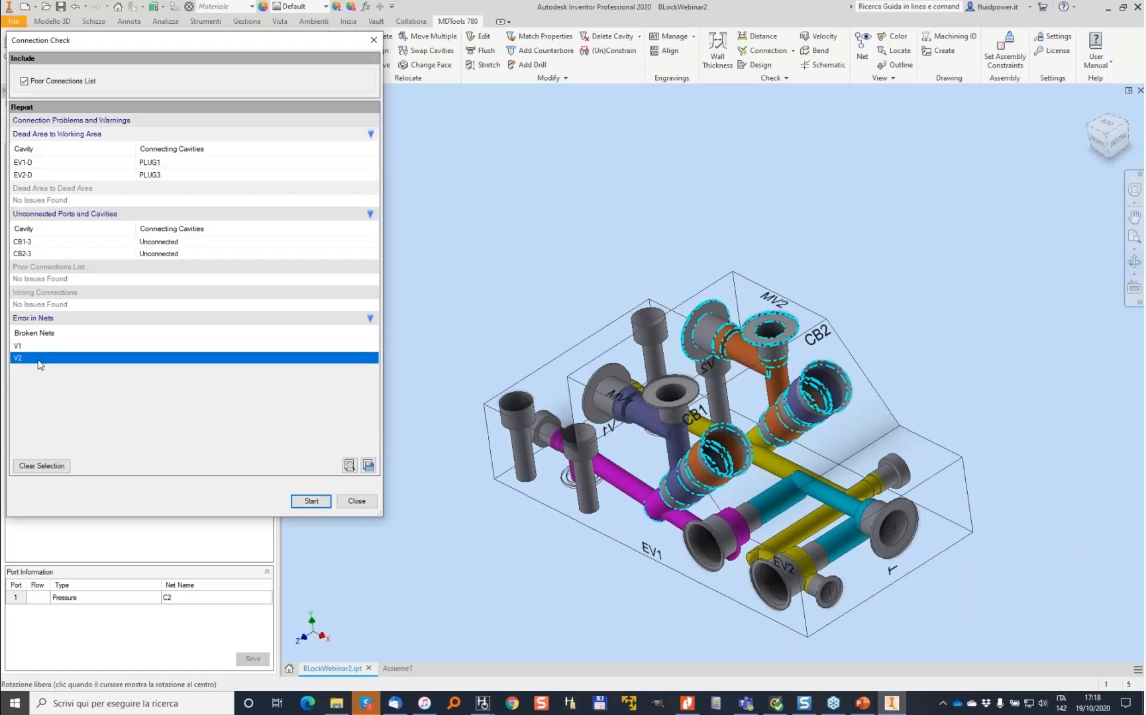
middle_click_drag(617, 365, 736, 457, "shift")
left_click(362, 505)
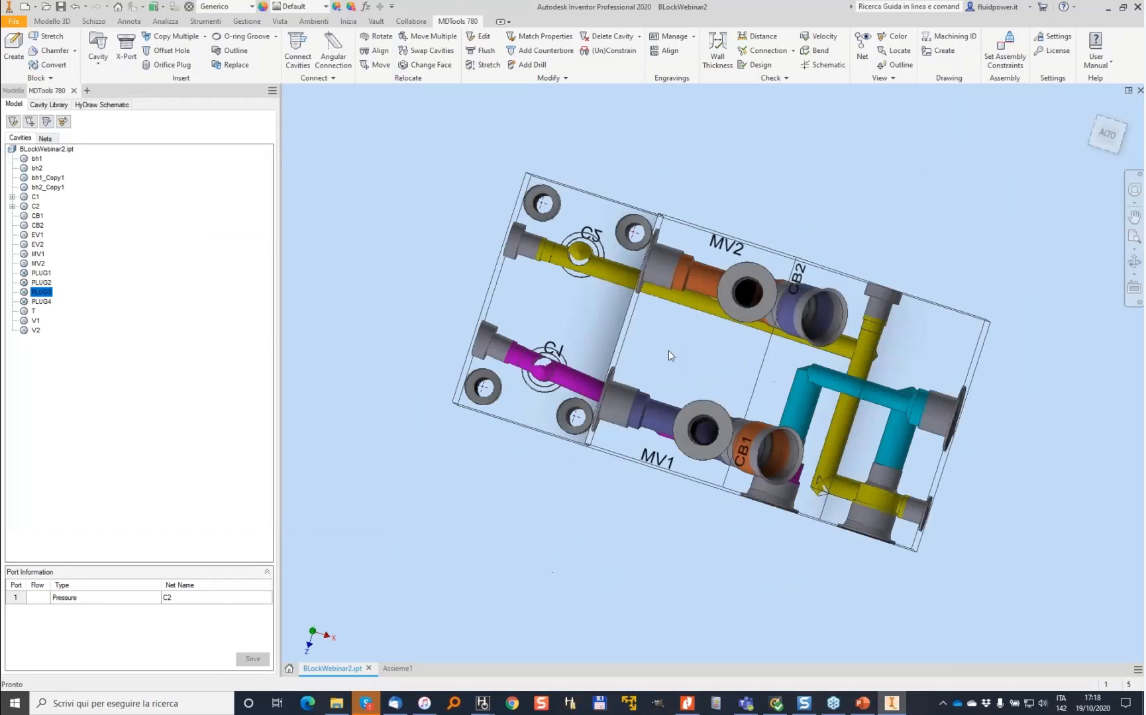
middle_click_drag(669, 351, 540, 305, "shift")
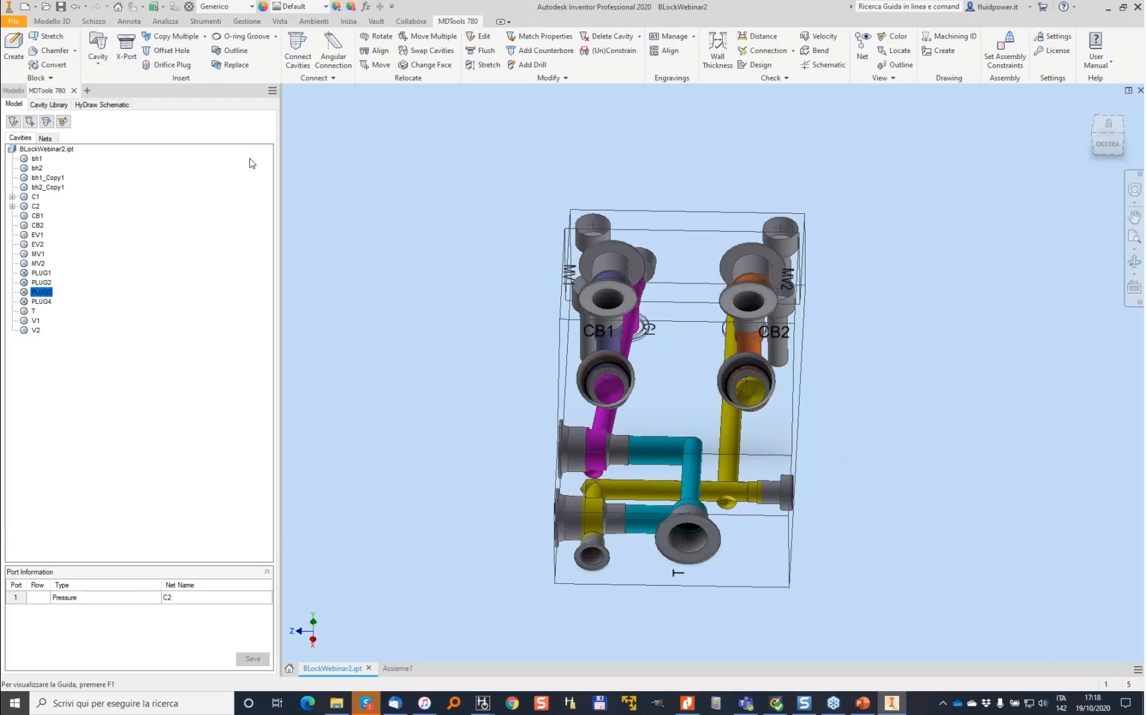
- Modify the block to remove 10 mm from its width at a cutting plane location of 44
left_click(12, 45)
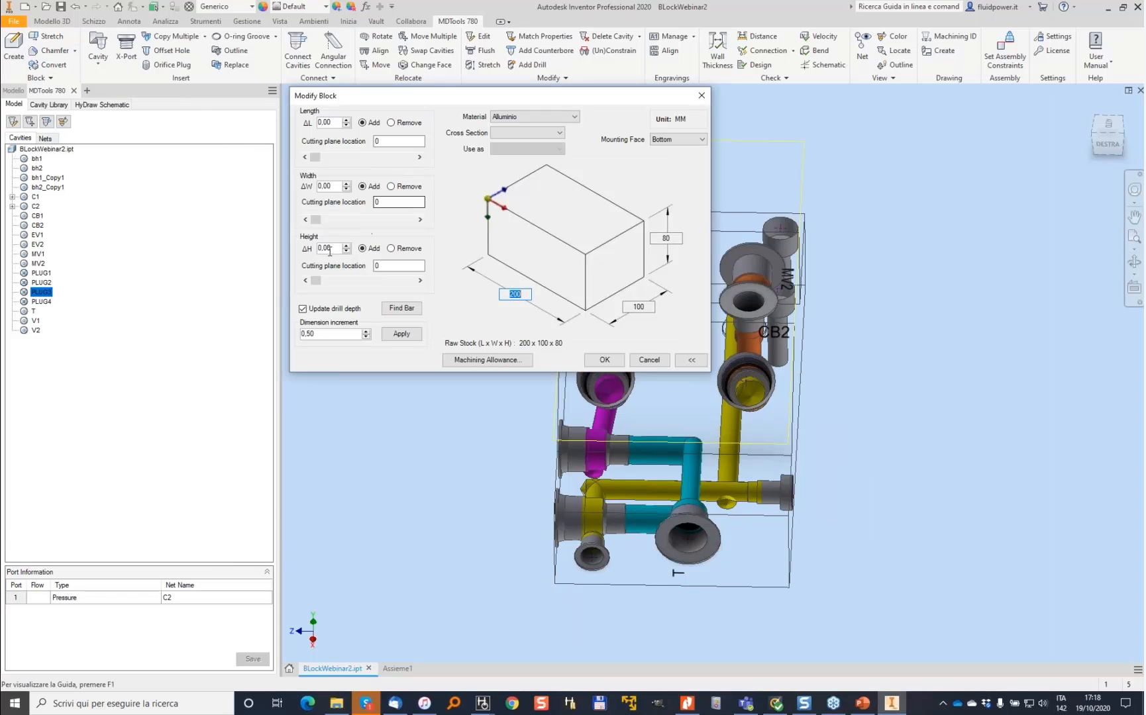
left_click_drag(316, 220, 363, 224)
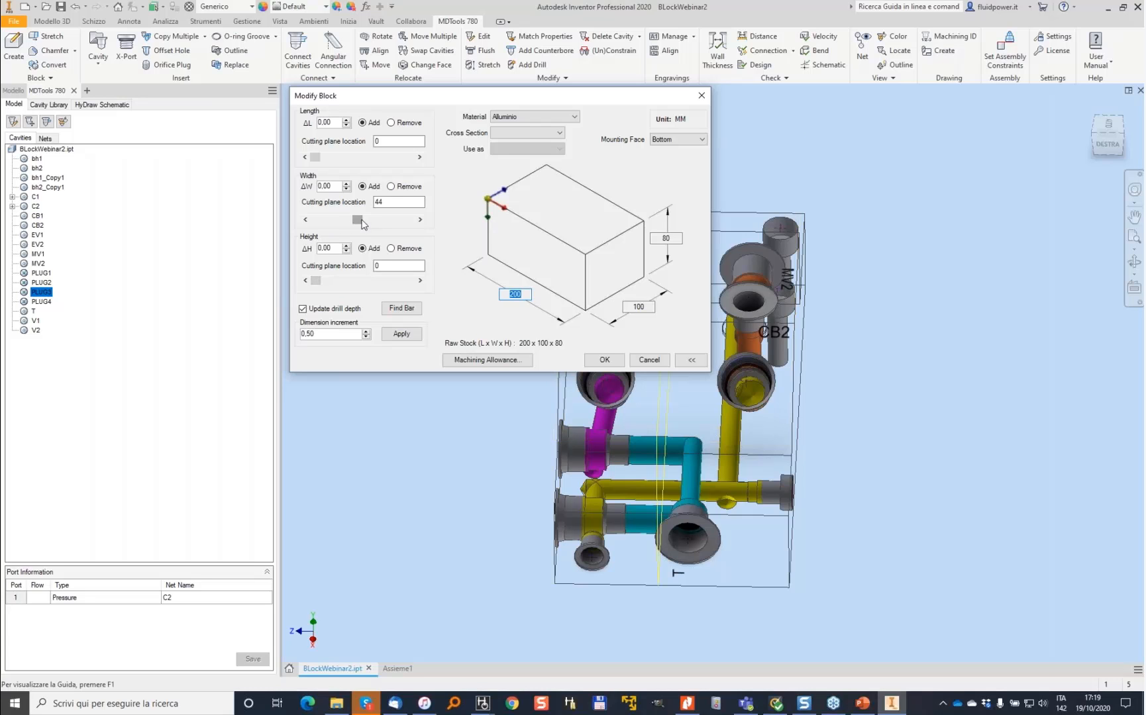
left_click(391, 187)
left_click_drag(335, 187, 305, 190)
type("10")
key("Return")
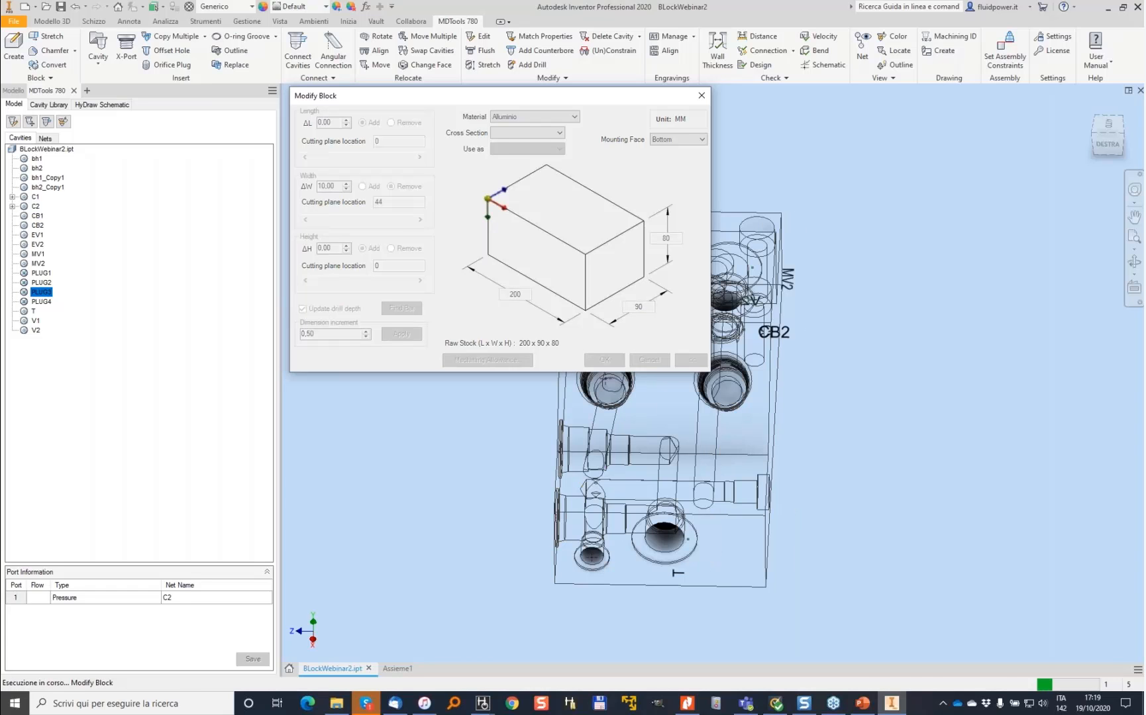
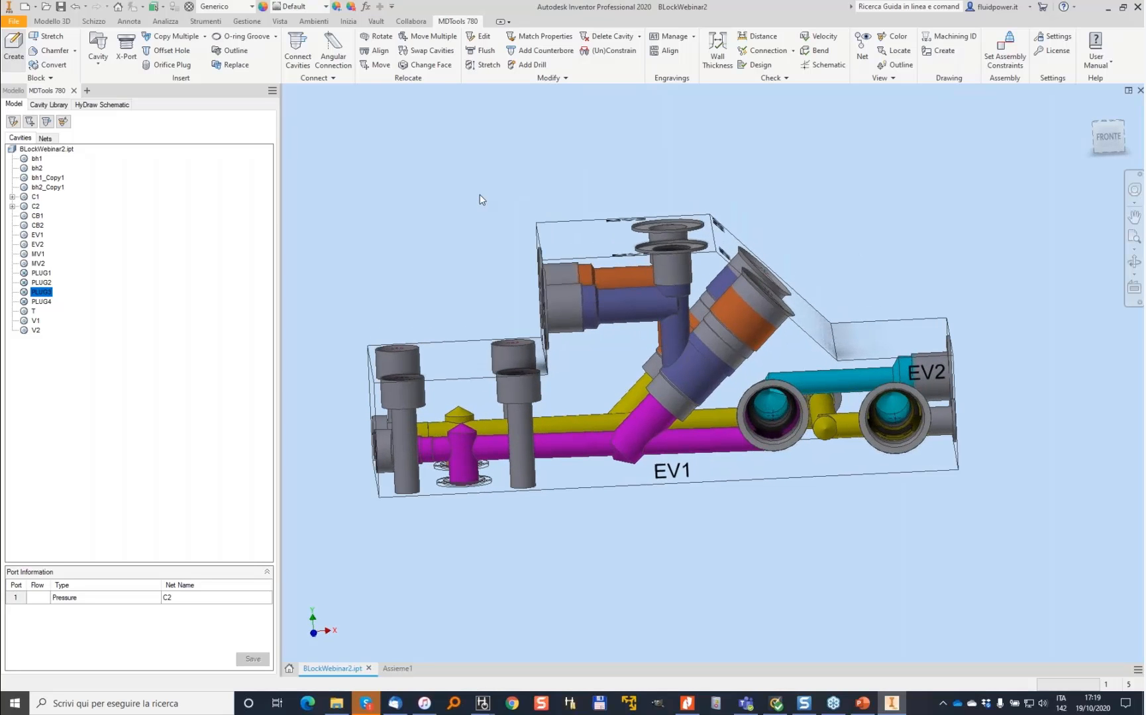
- Modify the block to remove 1 mm from its length at a cutting plane location of 71
left_click_drag(445, 100, 171, 94)
left_click_drag(76, 157, 75, 156)
left_click(115, 119)
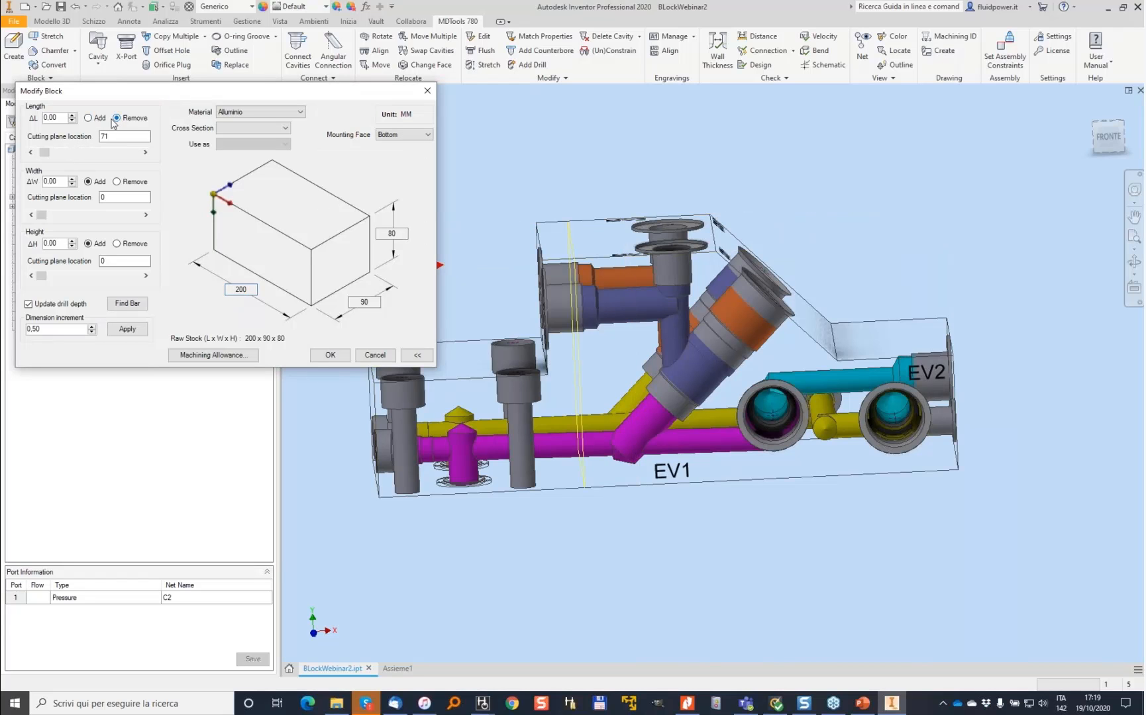
double_click(40, 119)
type("10")
key("Return")
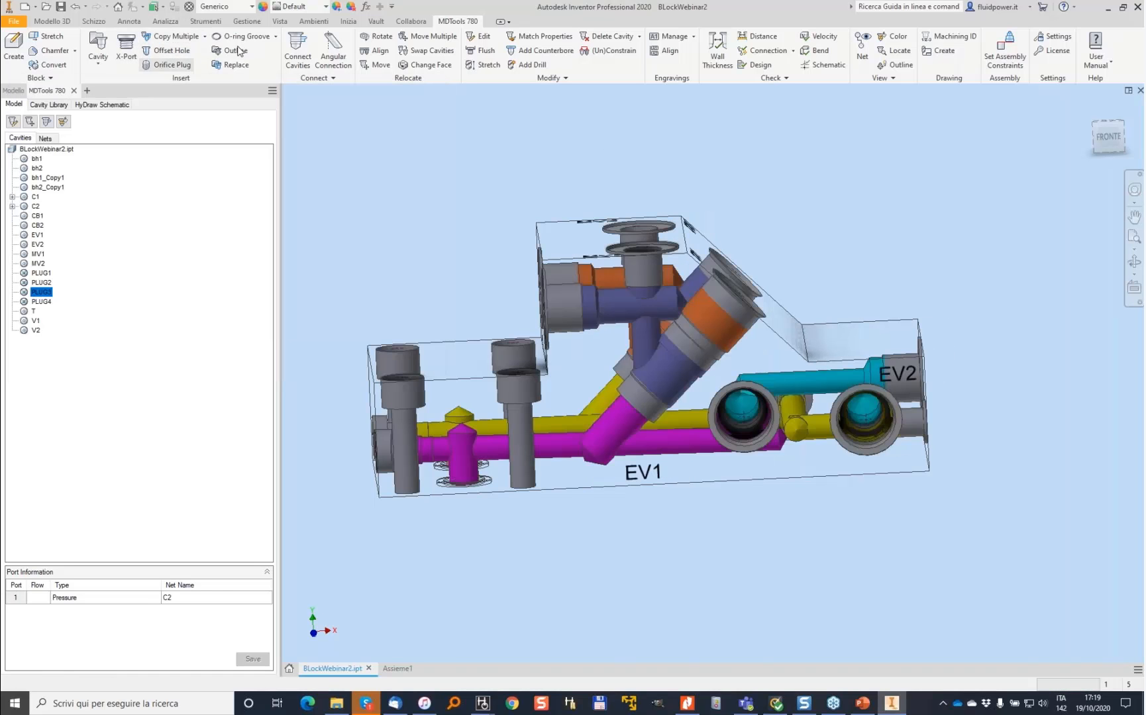
- Stretch the blue horizontal drill below MV1 shorter by dragging its end, and confirm the stretch
scroll(688, 297, "up", 6)
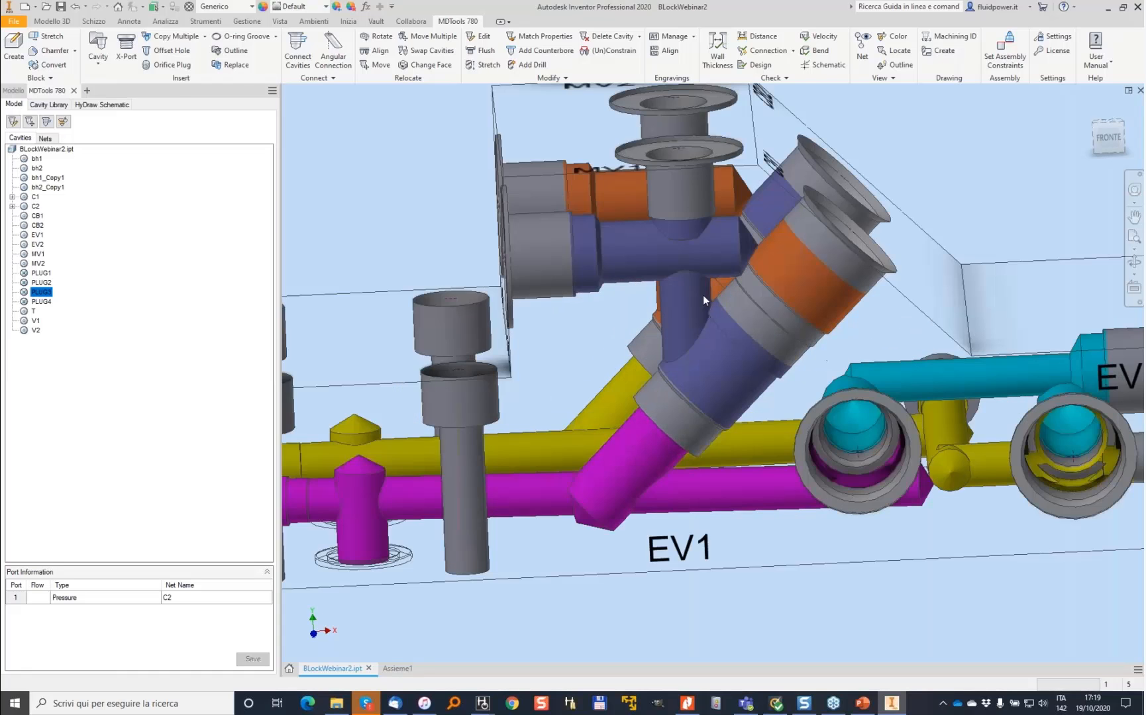
left_click(488, 65)
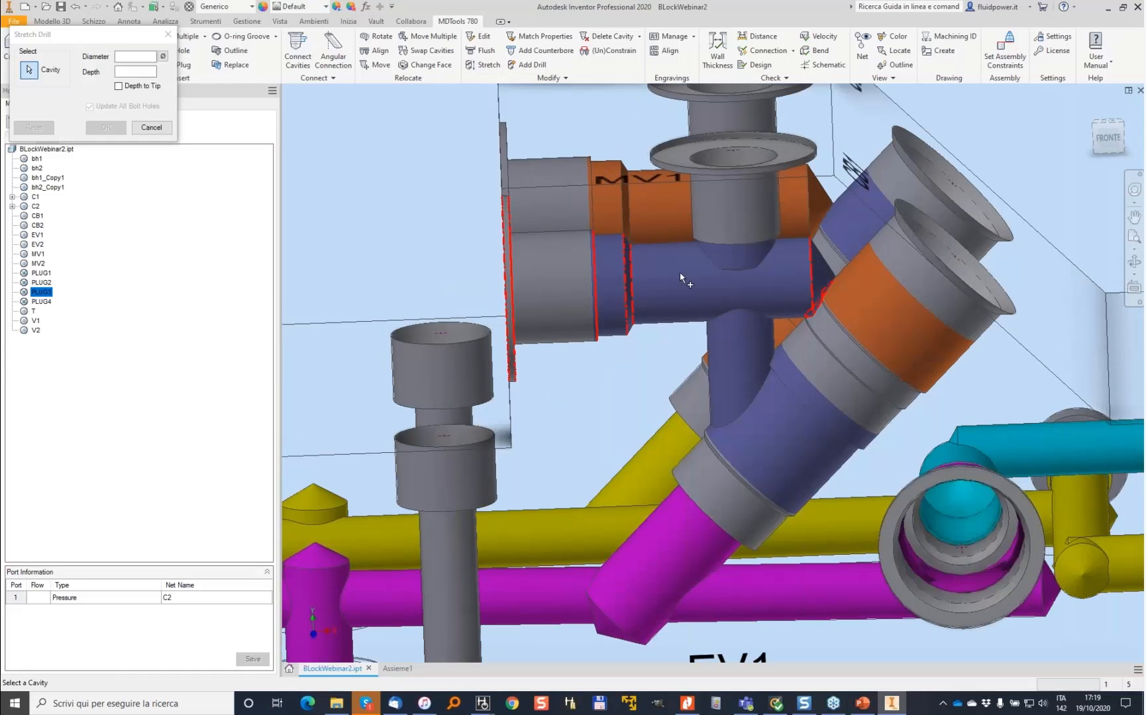
left_click_drag(810, 274, 745, 275)
left_click(117, 187)
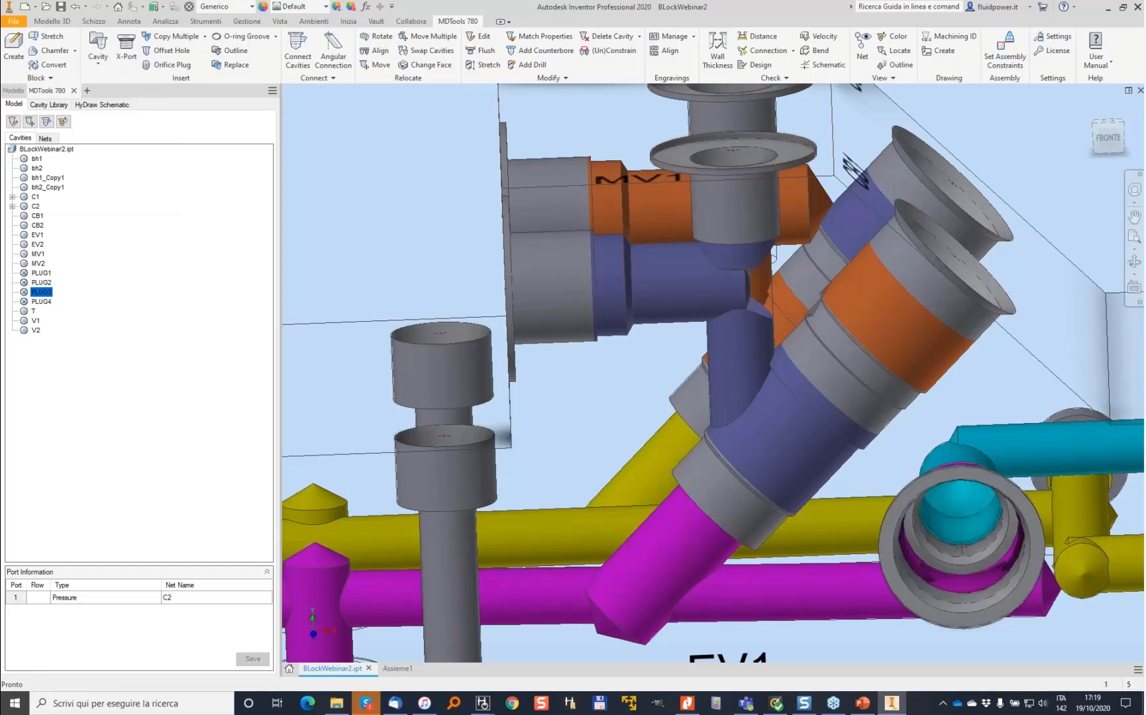
left_click(488, 65)
left_click_drag(811, 203, 745, 205)
left_click(106, 188)
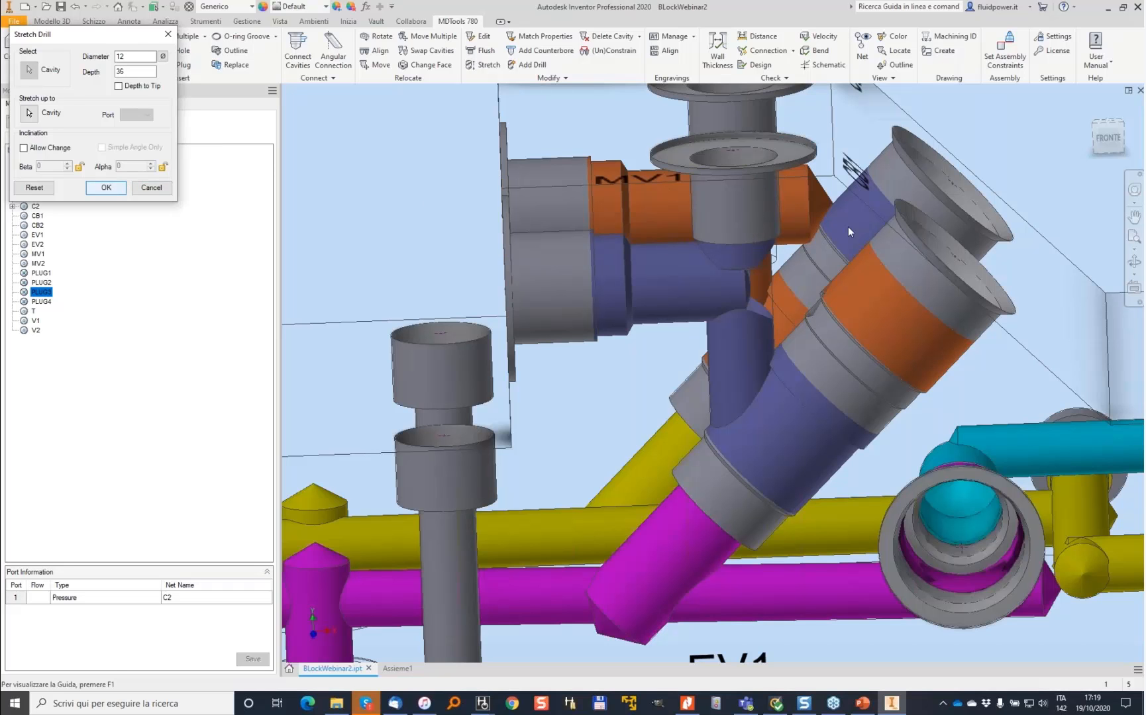
- Move the V2 engraving up to the upper-left corner of its block face
scroll(646, 242, "down", 3)
middle_click_drag(646, 242, 606, 341, "shift")
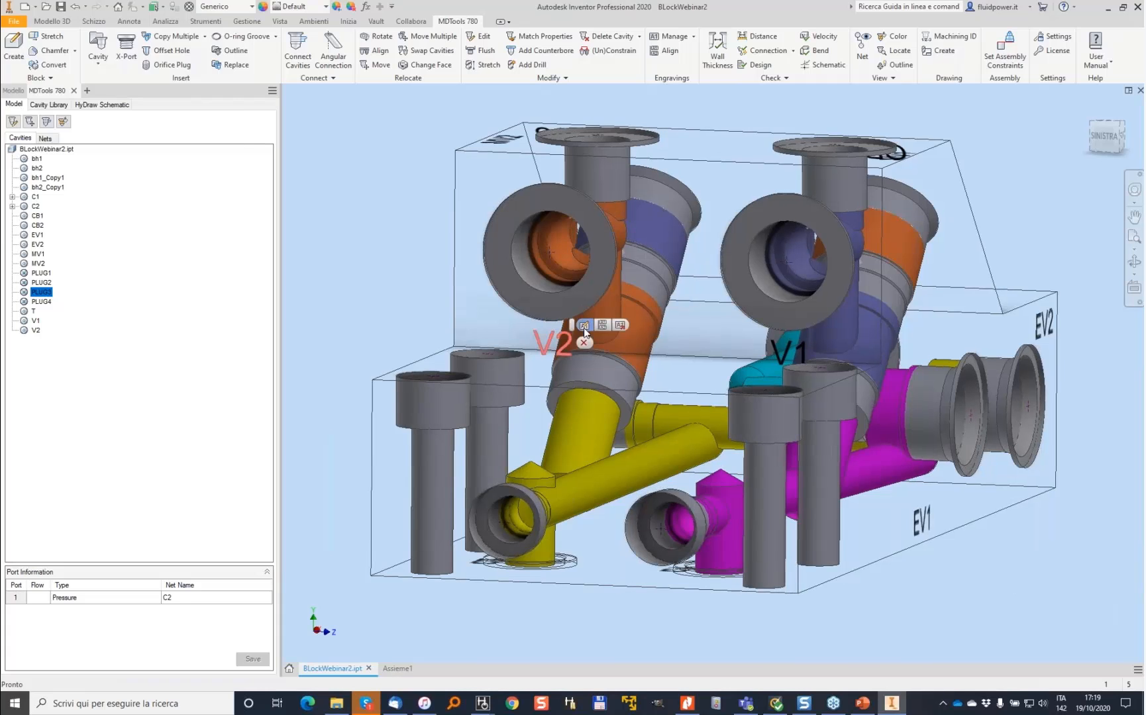
double_click(571, 336)
left_click_drag(572, 340, 442, 173)
left_click(152, 237)
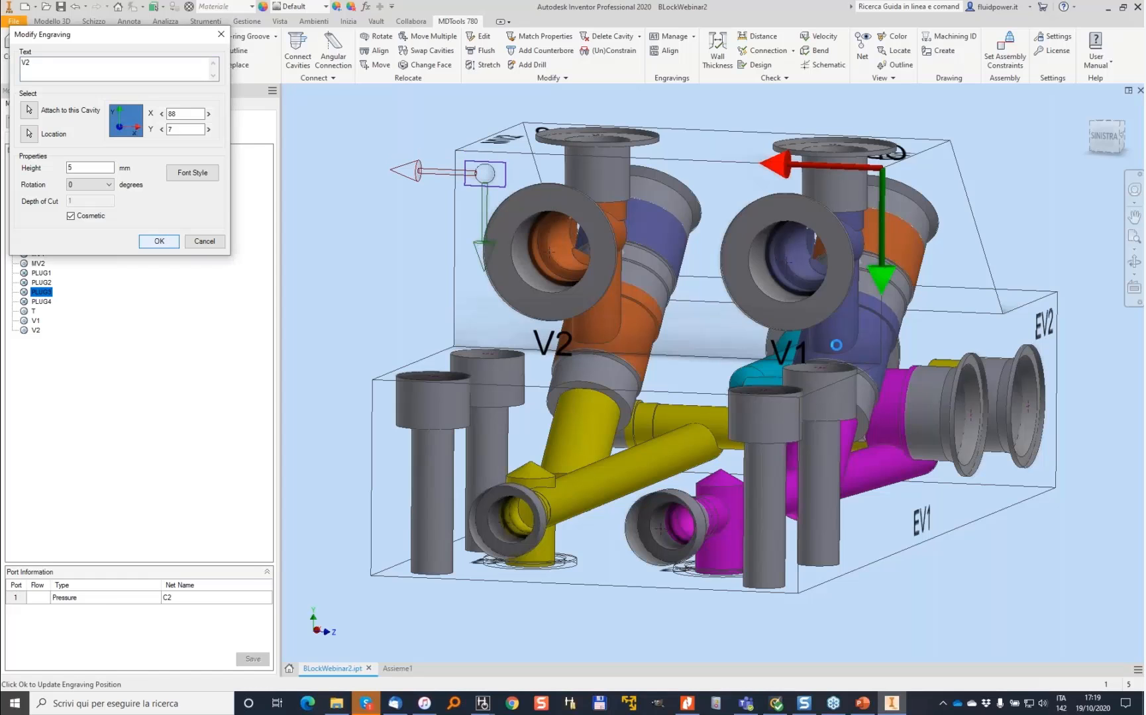
- Move the V1 engraving higher on the same face, near the top of its cavity
double_click(792, 351)
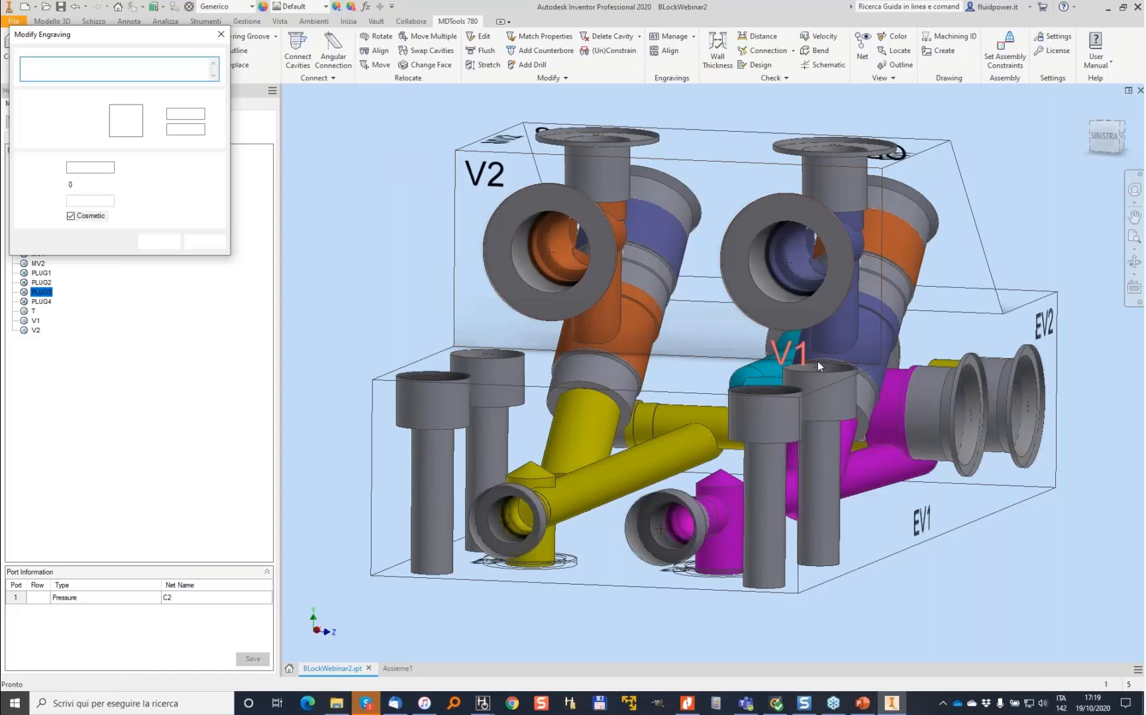
left_click_drag(795, 387, 785, 194)
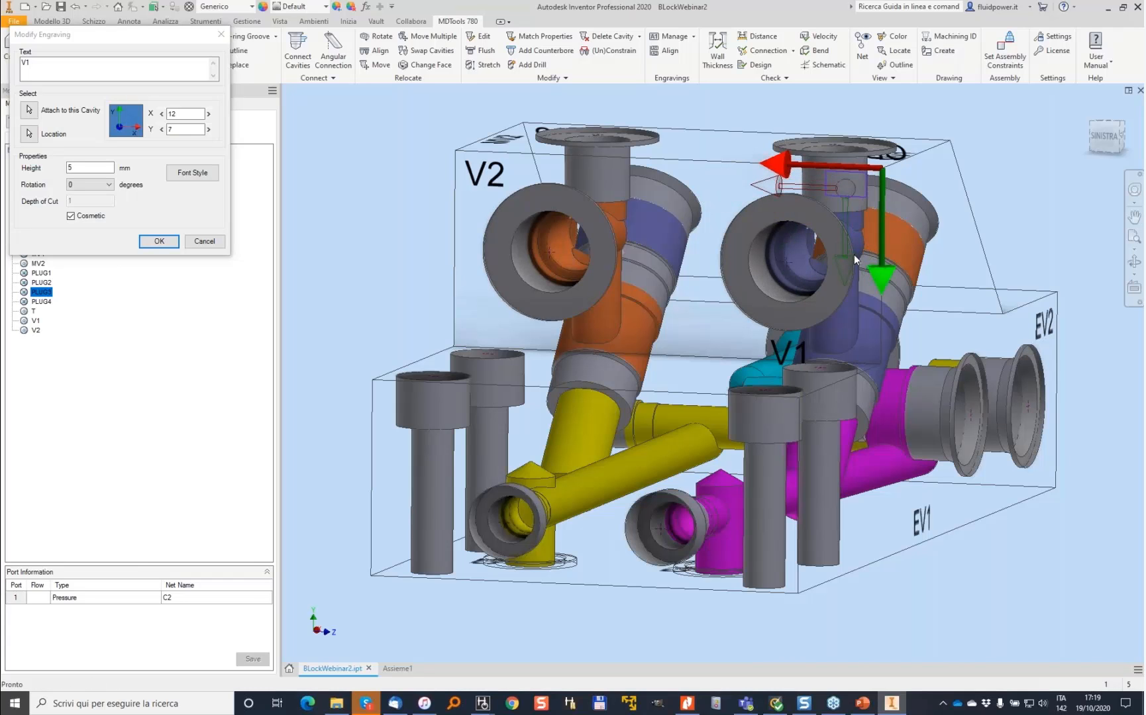
left_click(159, 242)
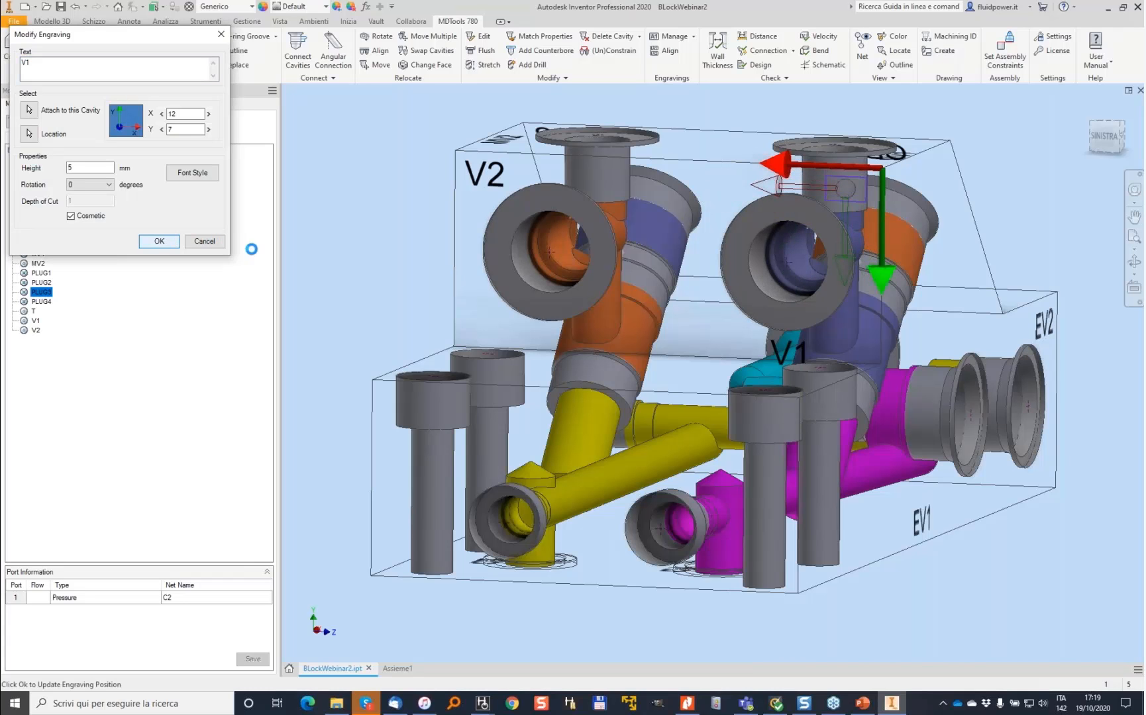
middle_click_drag(539, 211, 561, 141, "shift")
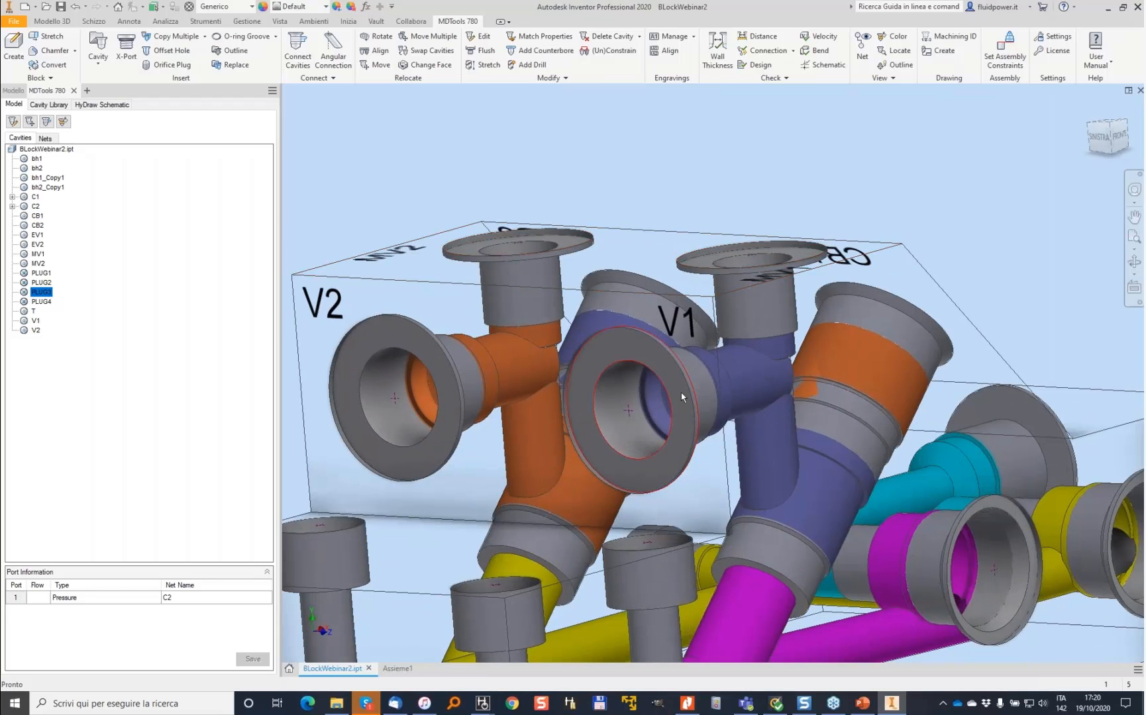
middle_click_drag(683, 396, 680, 464, "shift")
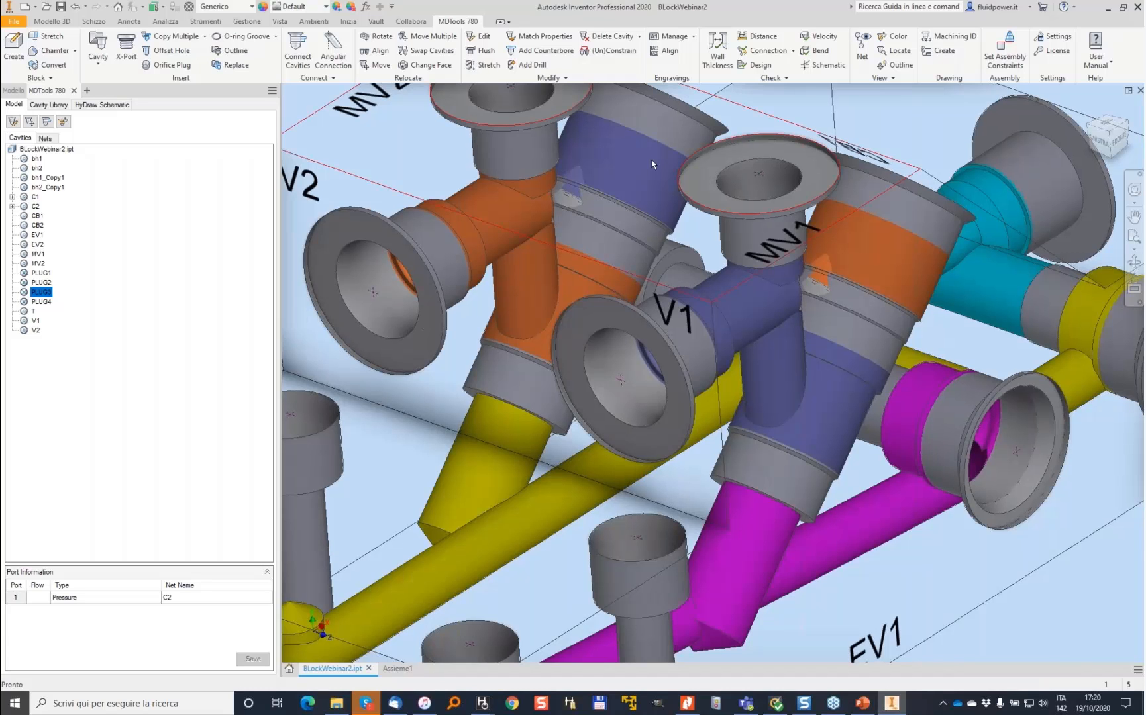
middle_click_drag(651, 164, 649, 138, "shift")
middle_click_drag(633, 211, 634, 212, "shift")
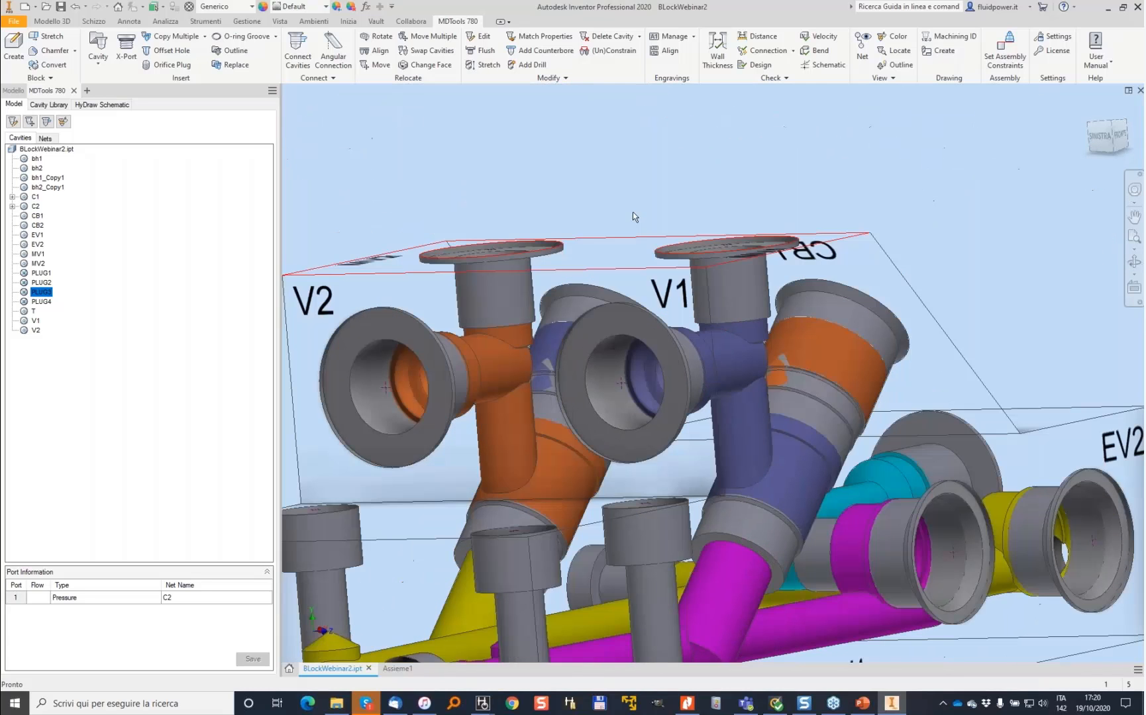
left_click(333, 48)
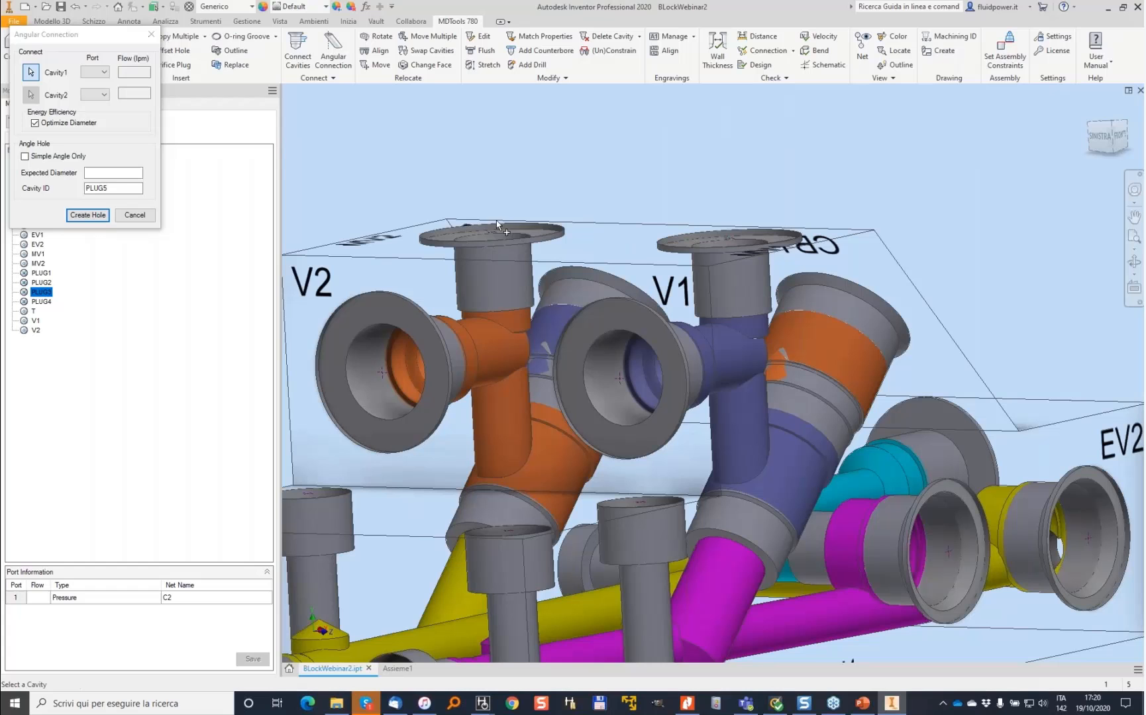
left_click(679, 348)
left_click(119, 173)
type("5")
key("Return")
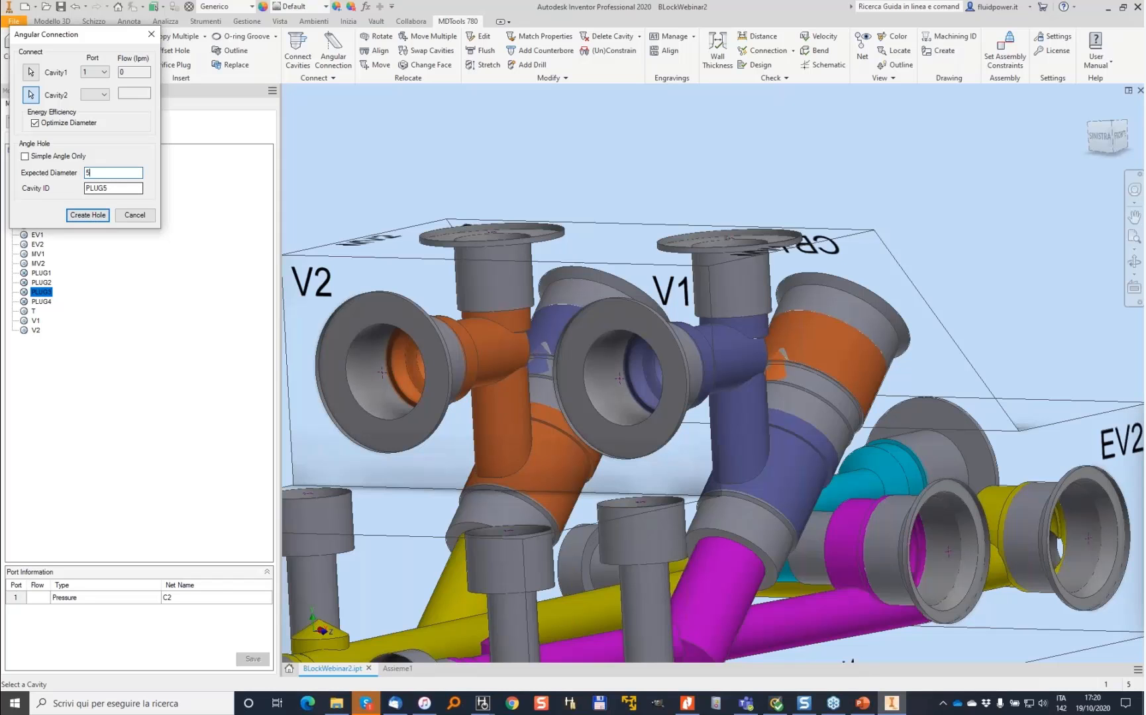
key("Escape")
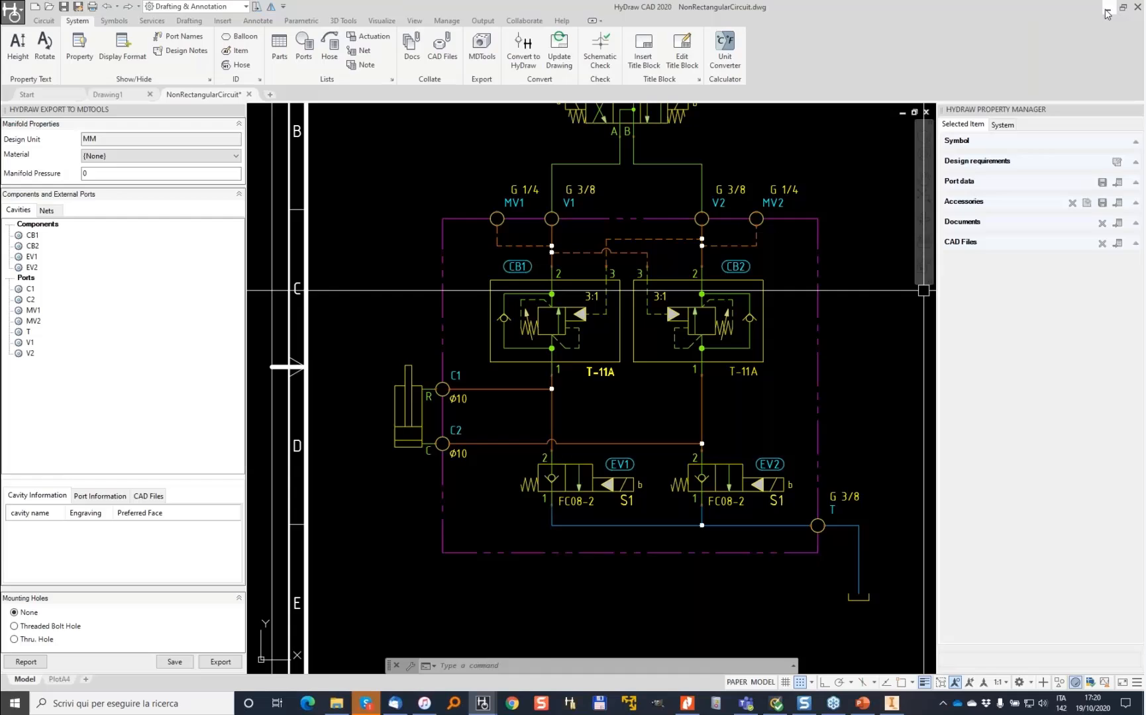
left_click(1107, 10)
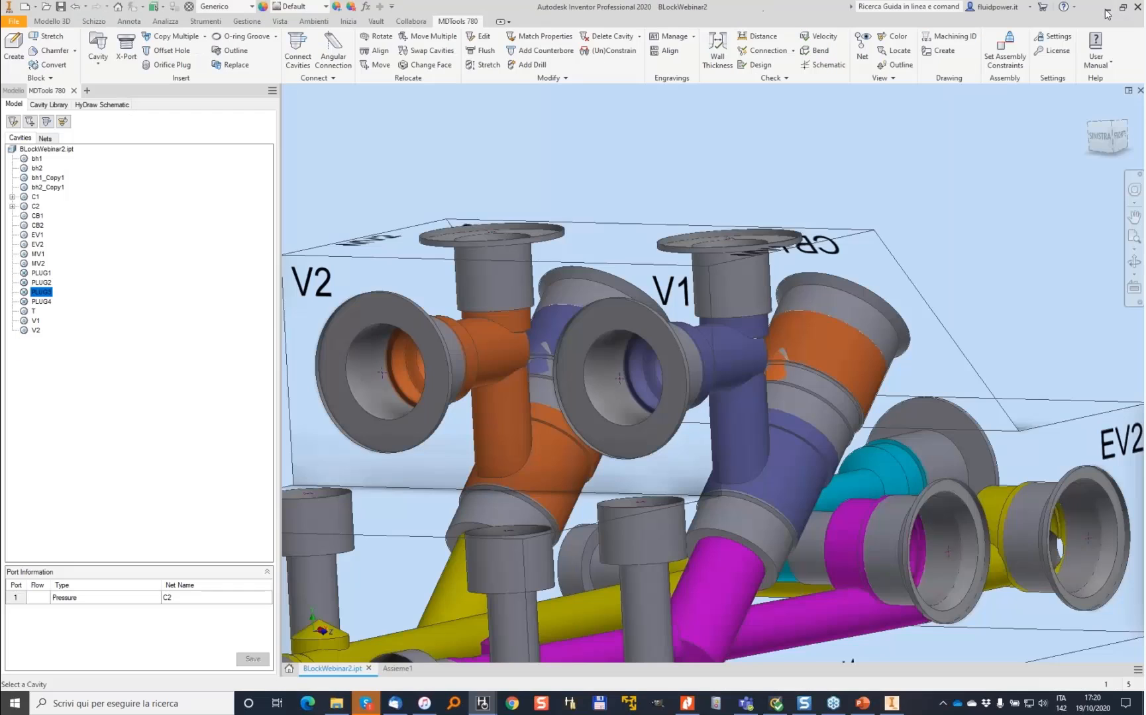
- Move the V1 cavity 5 mm in the negative X direction, to X 65
middle_click_drag(729, 241, 583, 191, "shift")
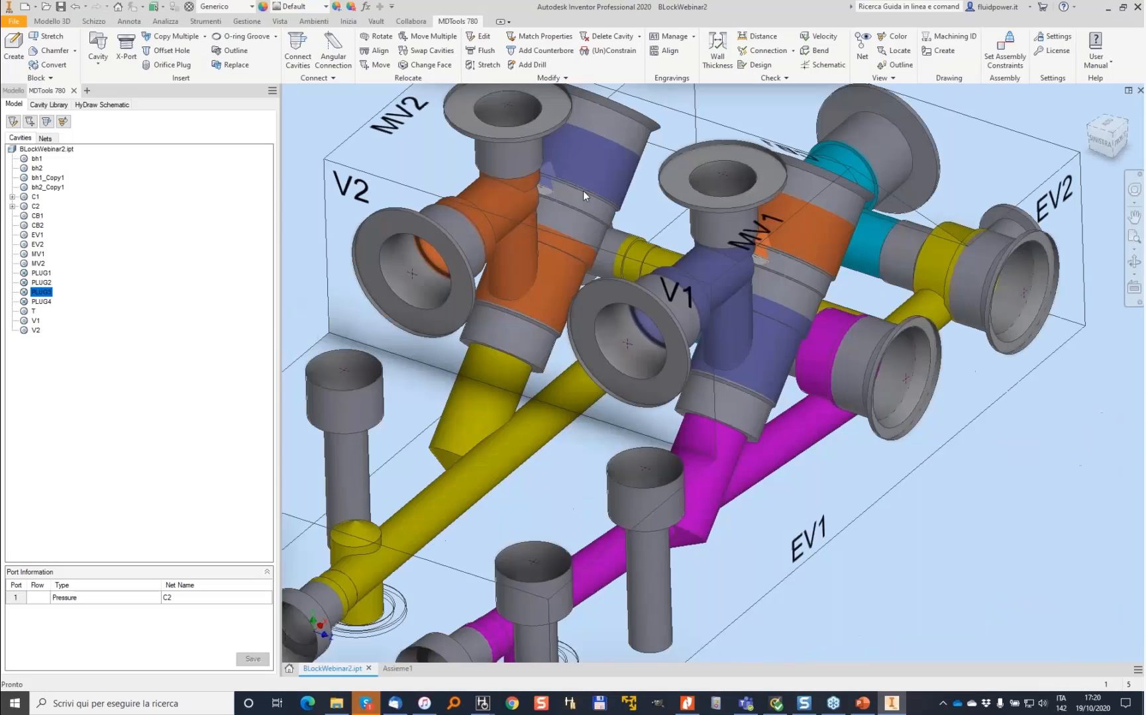
left_click(378, 65)
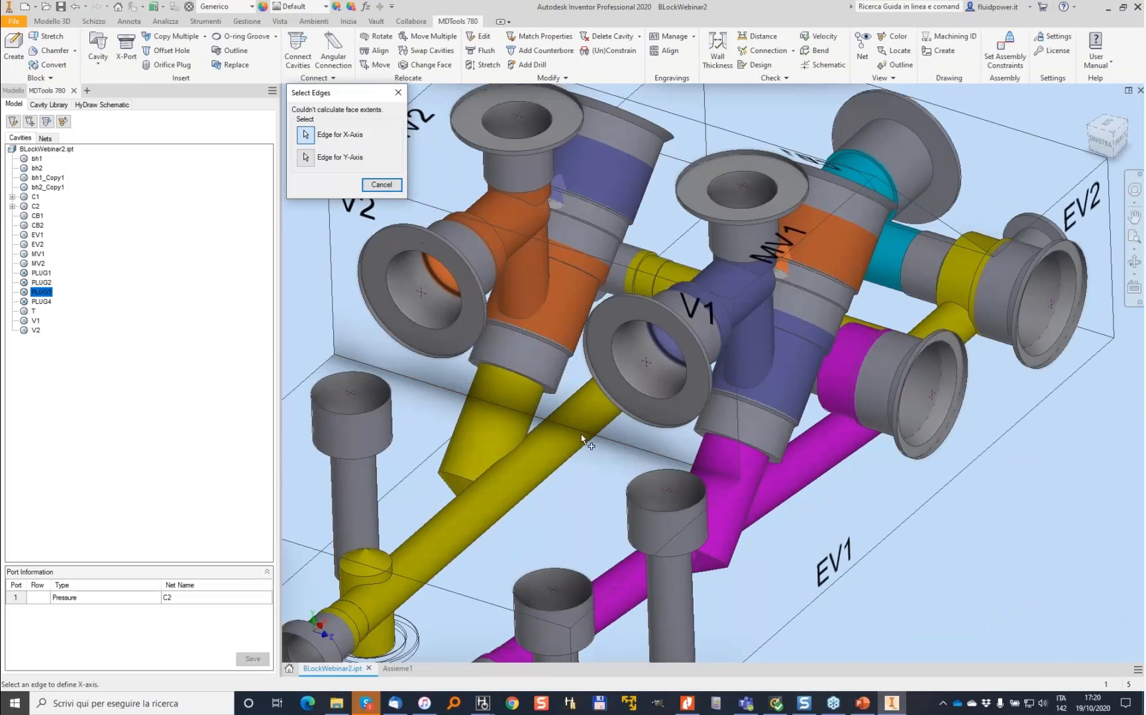
left_click(330, 304)
left_click(338, 307)
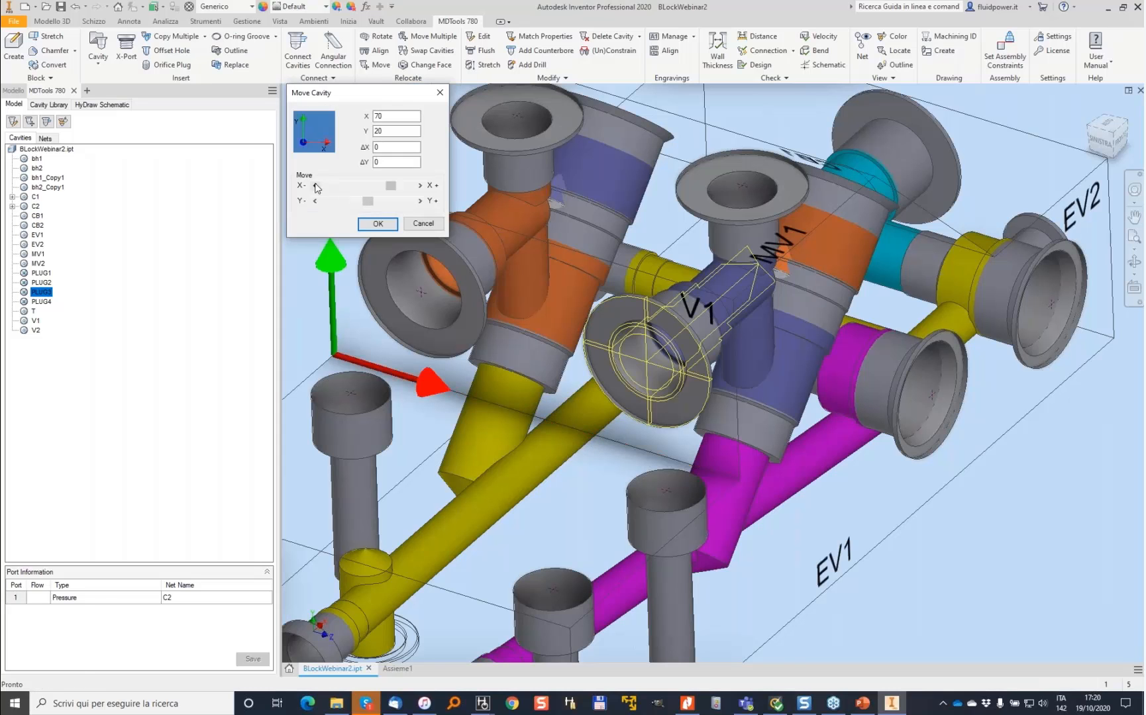
left_click(315, 185)
left_click(315, 186)
left_click(316, 185)
left_click(316, 186)
left_click(315, 186)
left_click(378, 224)
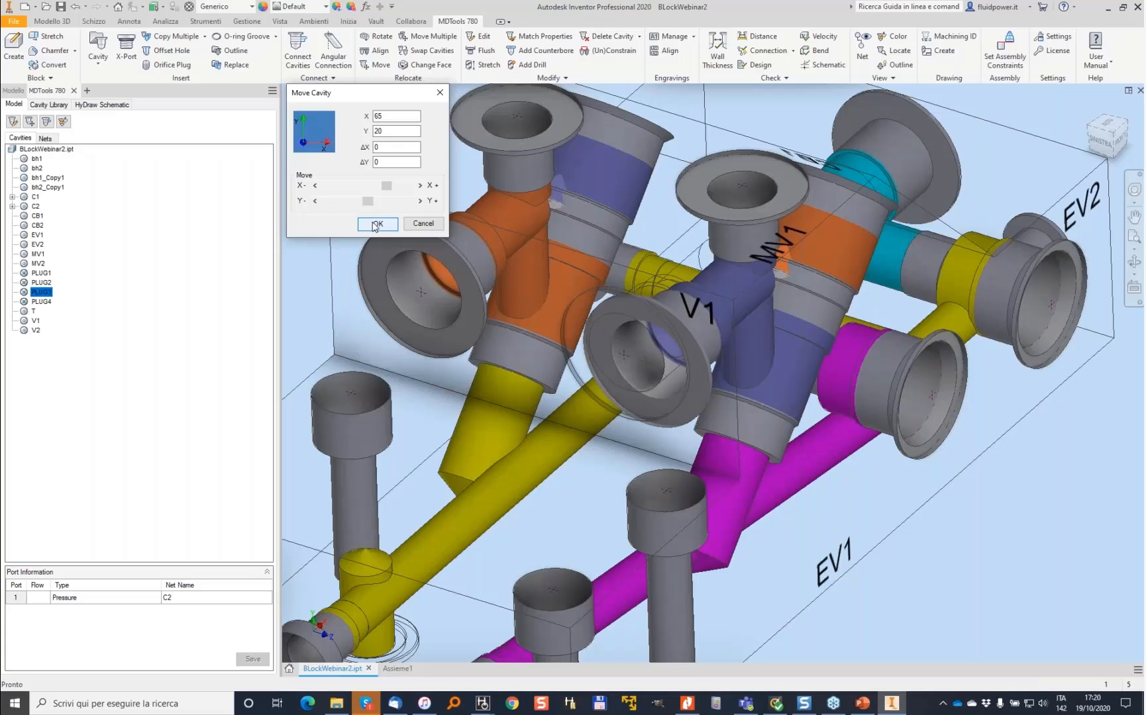
- Try to create an angular connection between the V1 cavity and port 3 of the neighbouring blue cavity
middle_click_drag(721, 414, 686, 347, "shift")
left_click(344, 48)
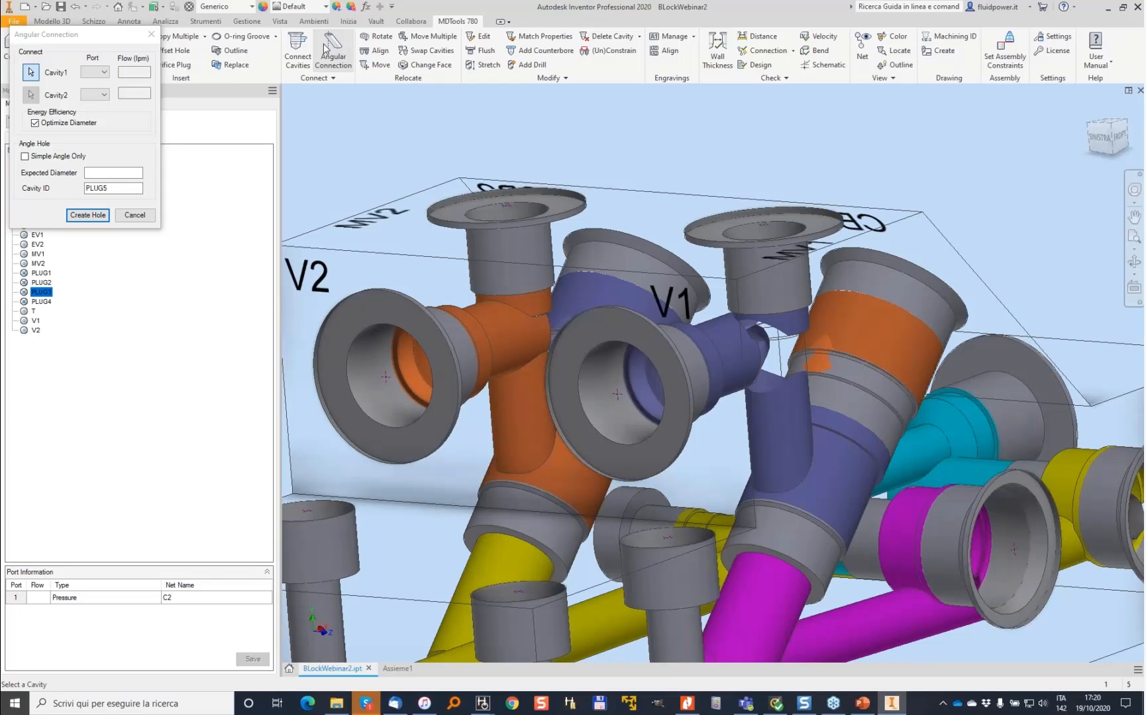
left_click(655, 334)
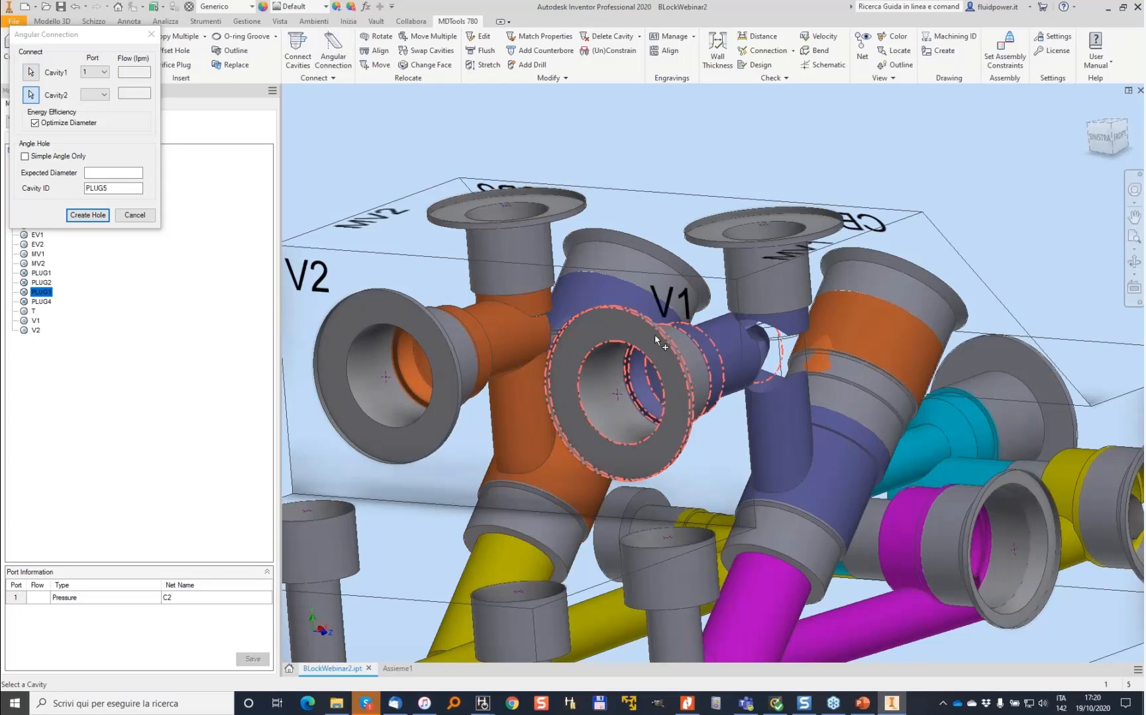
left_click(619, 270)
left_click(87, 214)
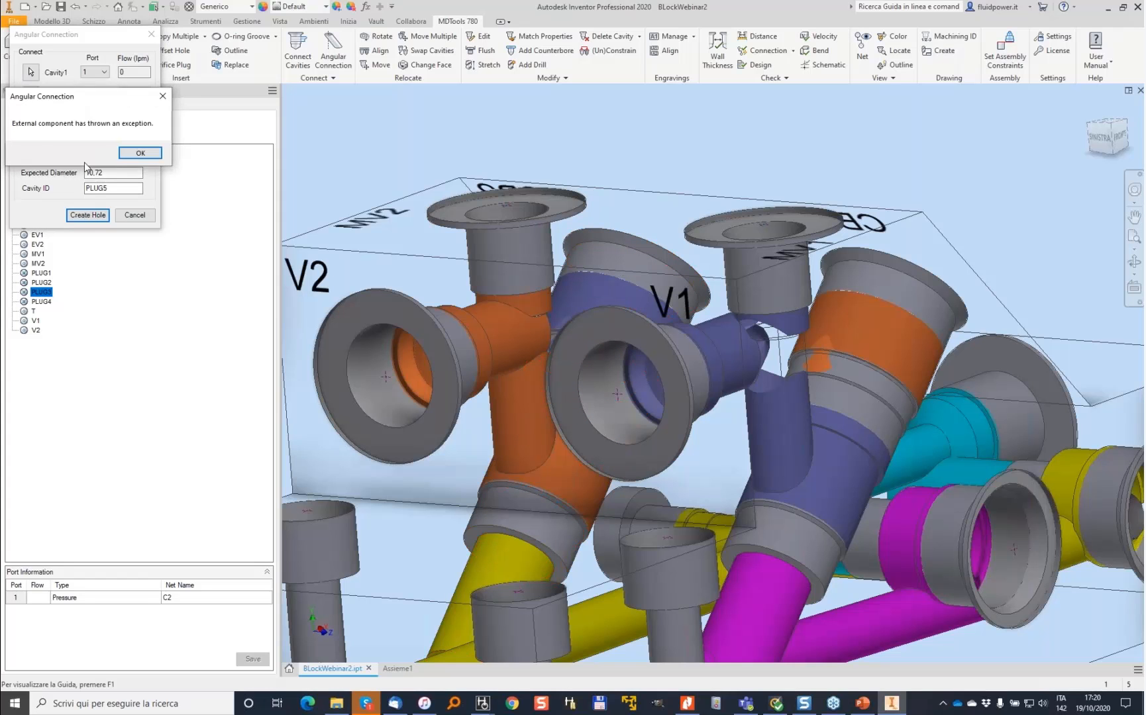
left_click(151, 158)
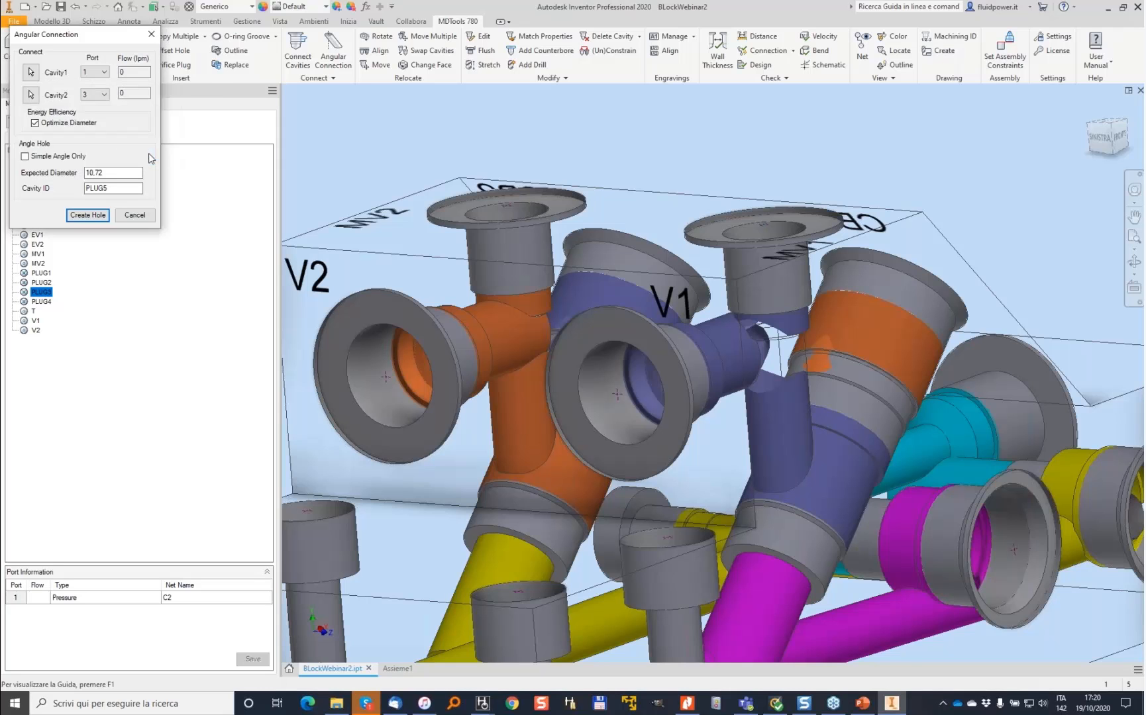
left_click(172, 159)
left_click(137, 215)
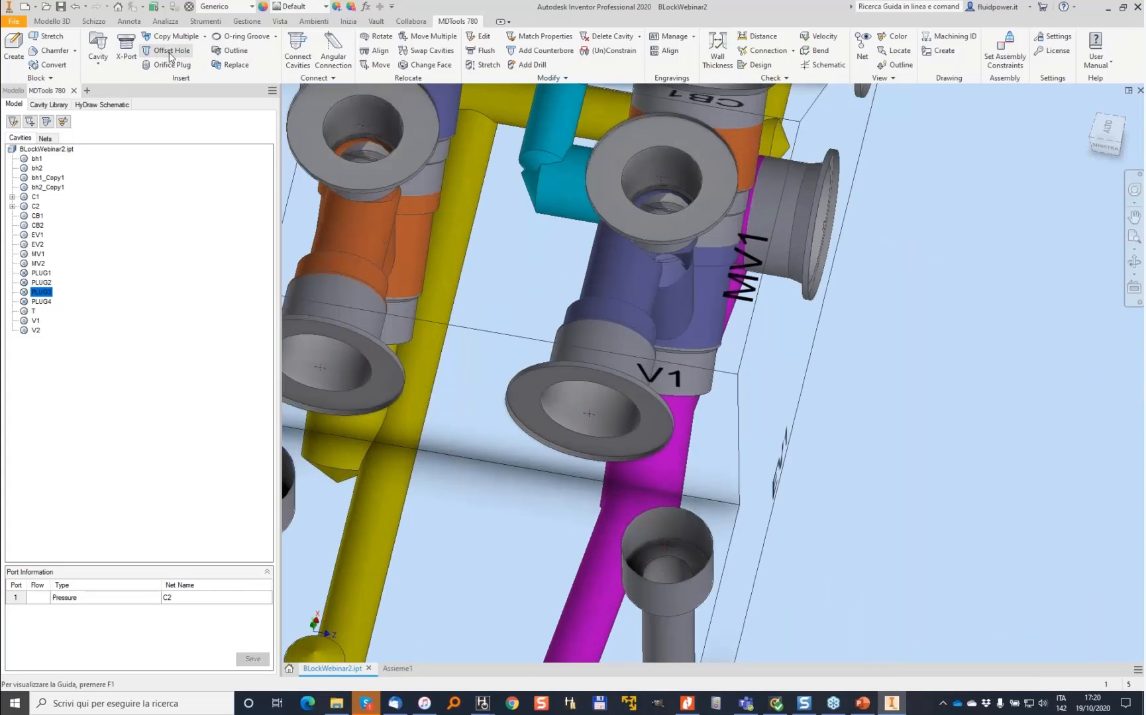
- Insert an offset hole on the V1 cavity
left_click(171, 53)
left_click(610, 277)
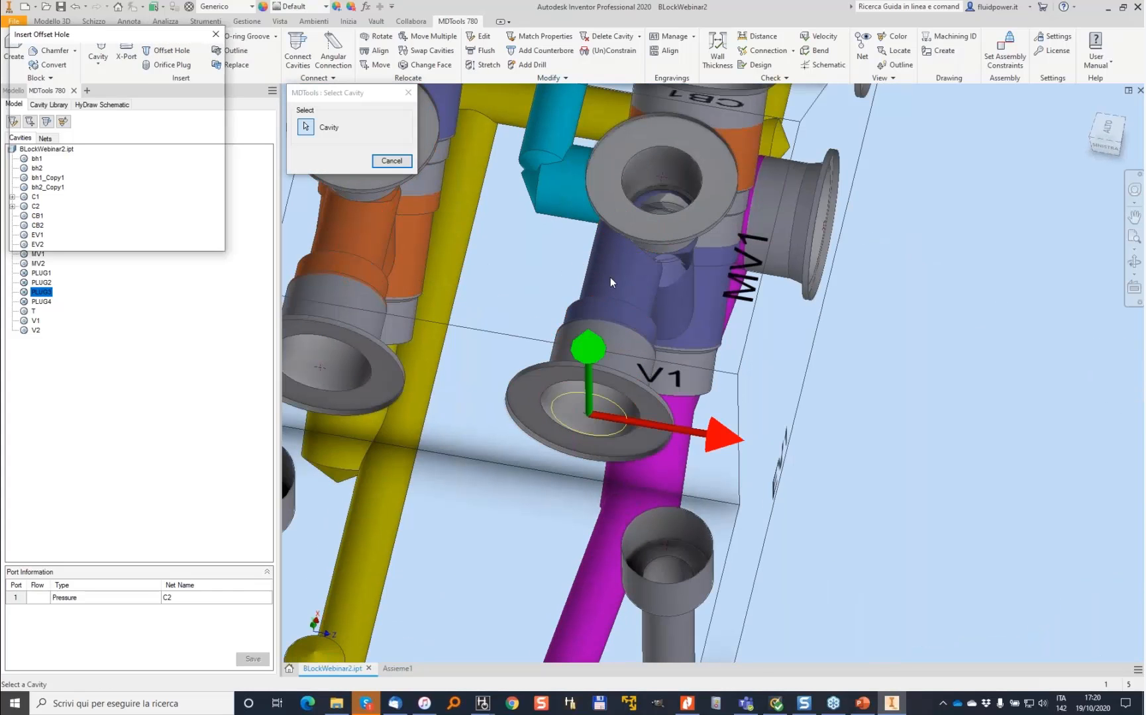
left_click_drag(213, 114, 191, 167)
left_click(122, 150)
left_click(28, 220)
left_click(151, 239)
- Stretch the new offset drill up to port 3 of the blue cavity, allowing inclination, with a 5 mm diameter
middle_click_drag(286, 203, 519, 187, "shift")
scroll(560, 194, "up", 3)
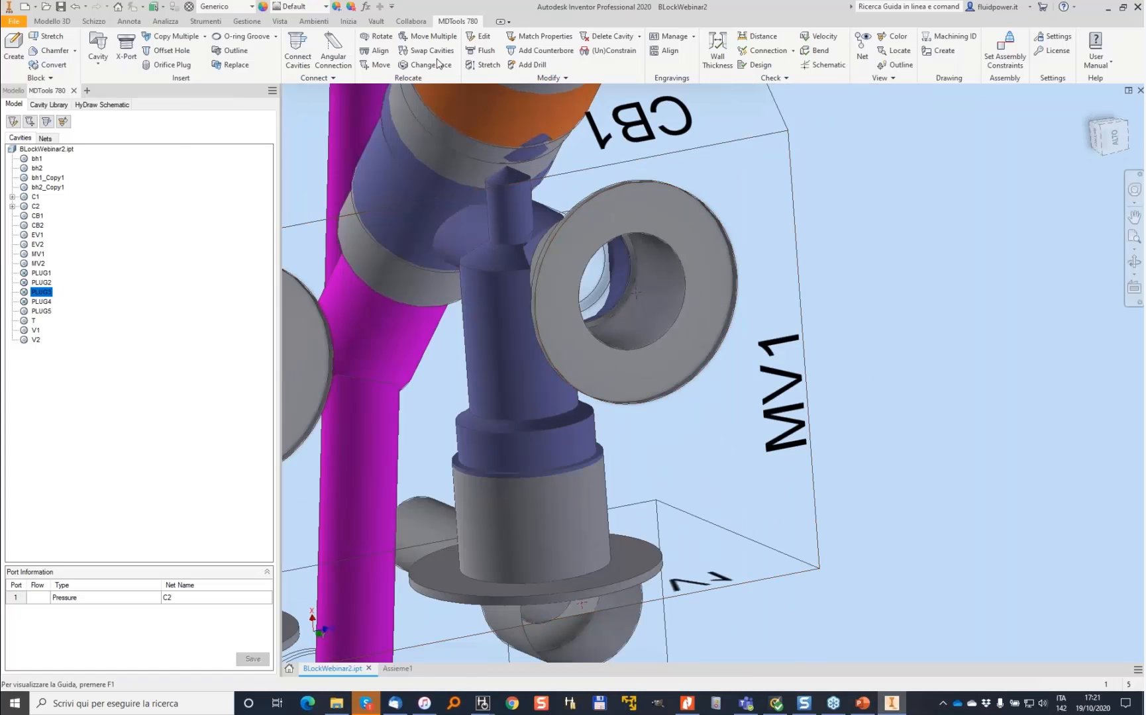
left_click(486, 64)
left_click(24, 148)
left_click(31, 113)
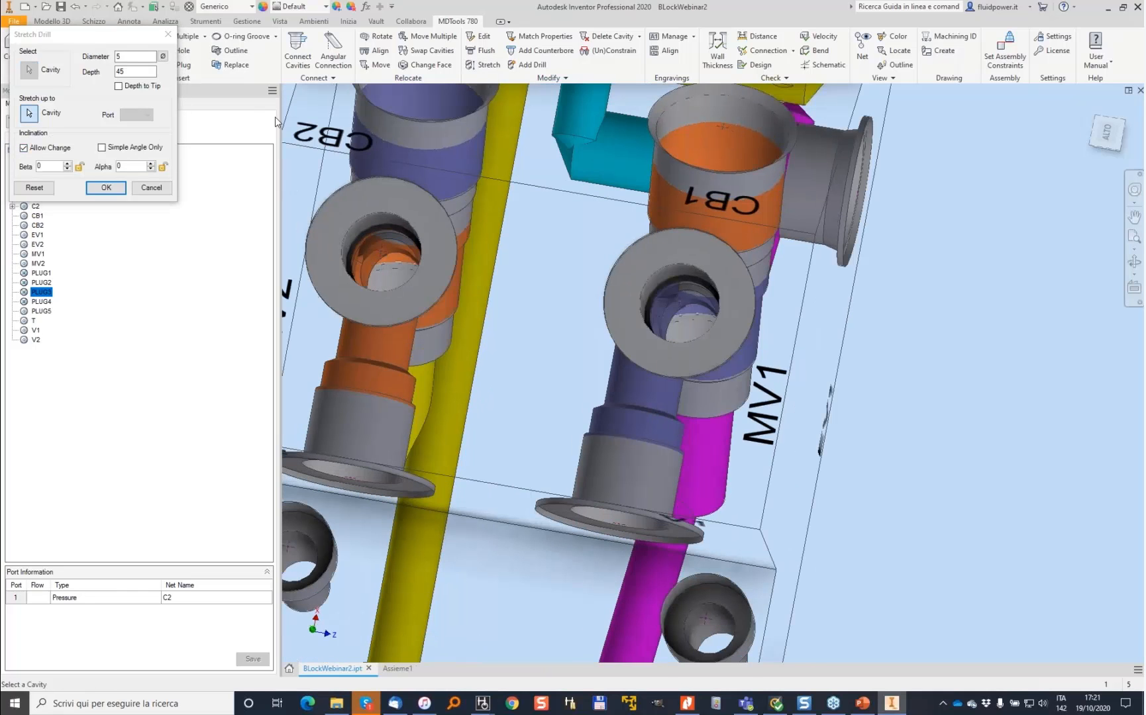
left_click(467, 238)
left_click(138, 116)
left_click(133, 140)
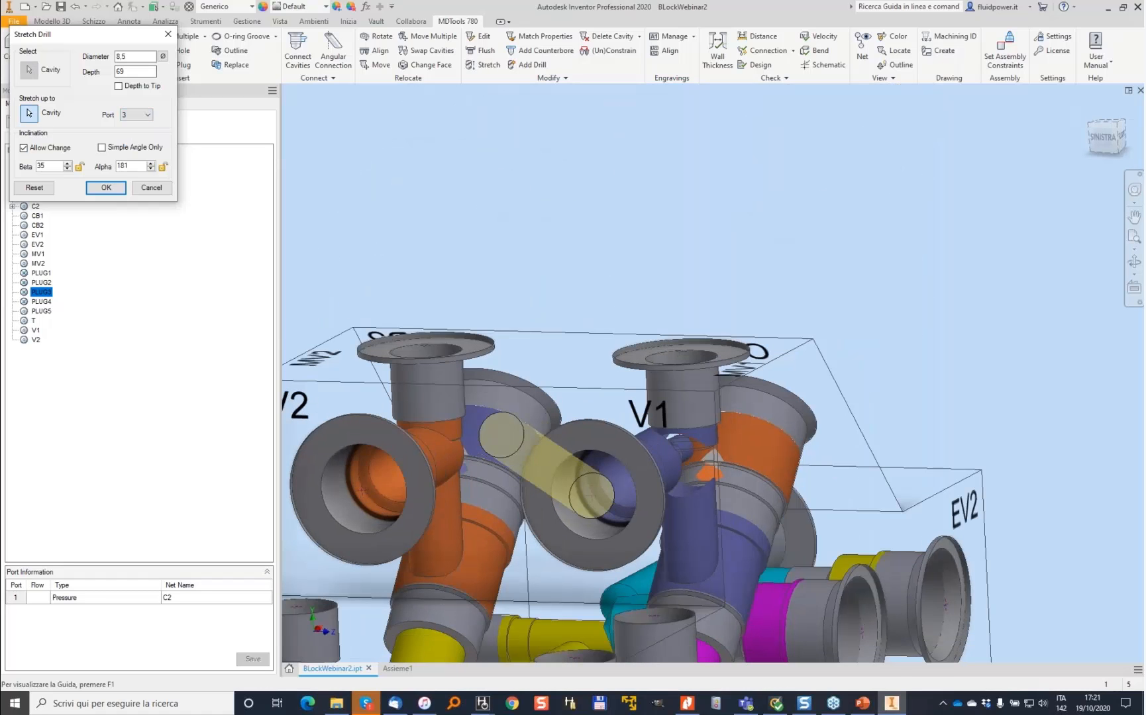
type("5")
key("Tab")
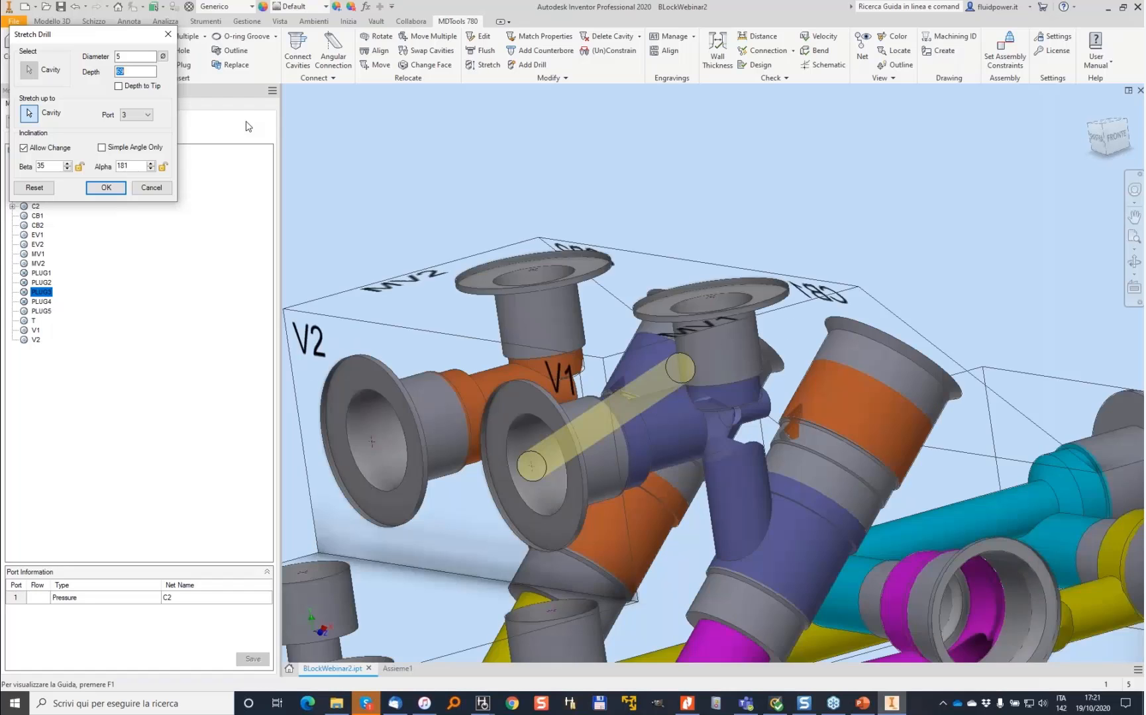
left_click(107, 189)
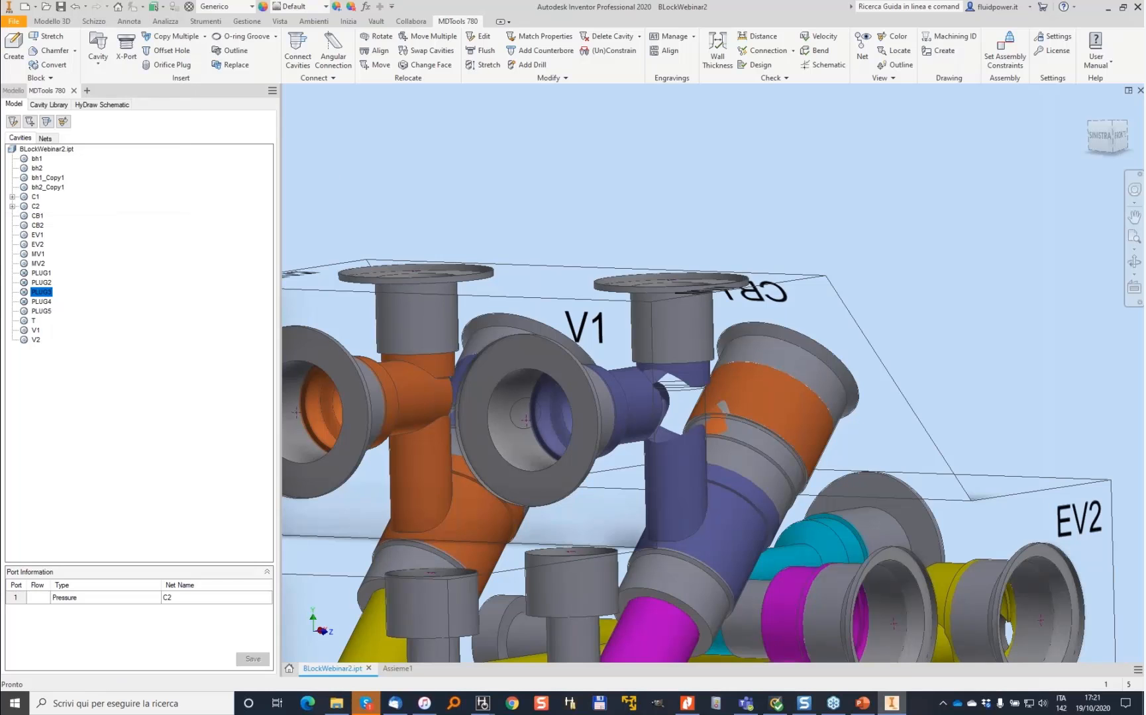
- Move the offset drill on the V1 cavity in the positive X direction to X 68, using a block edge as the X axis
left_click(483, 65)
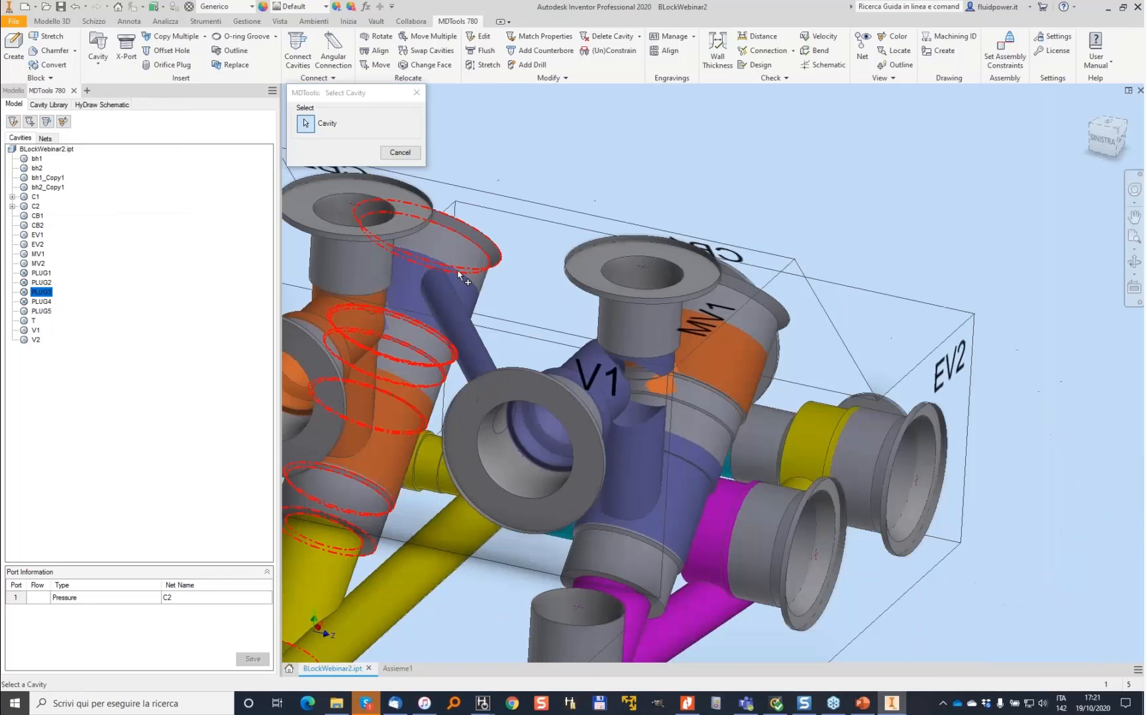
left_click(431, 548)
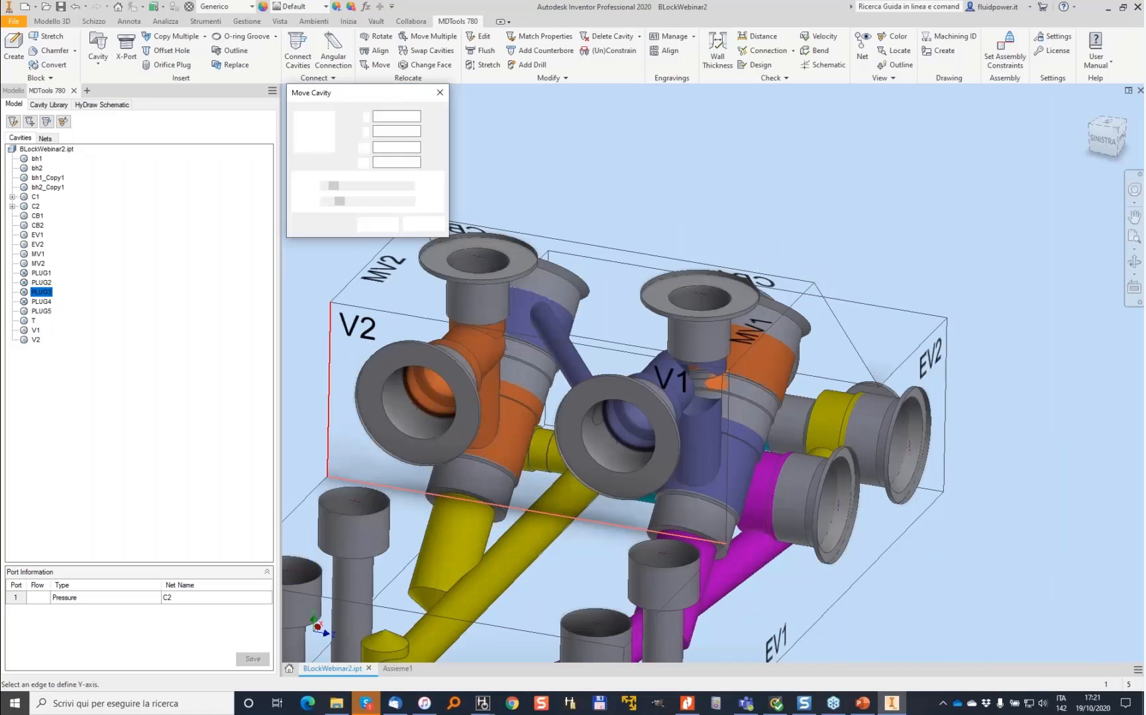
left_click(419, 186)
left_click(419, 186)
left_click(419, 186)
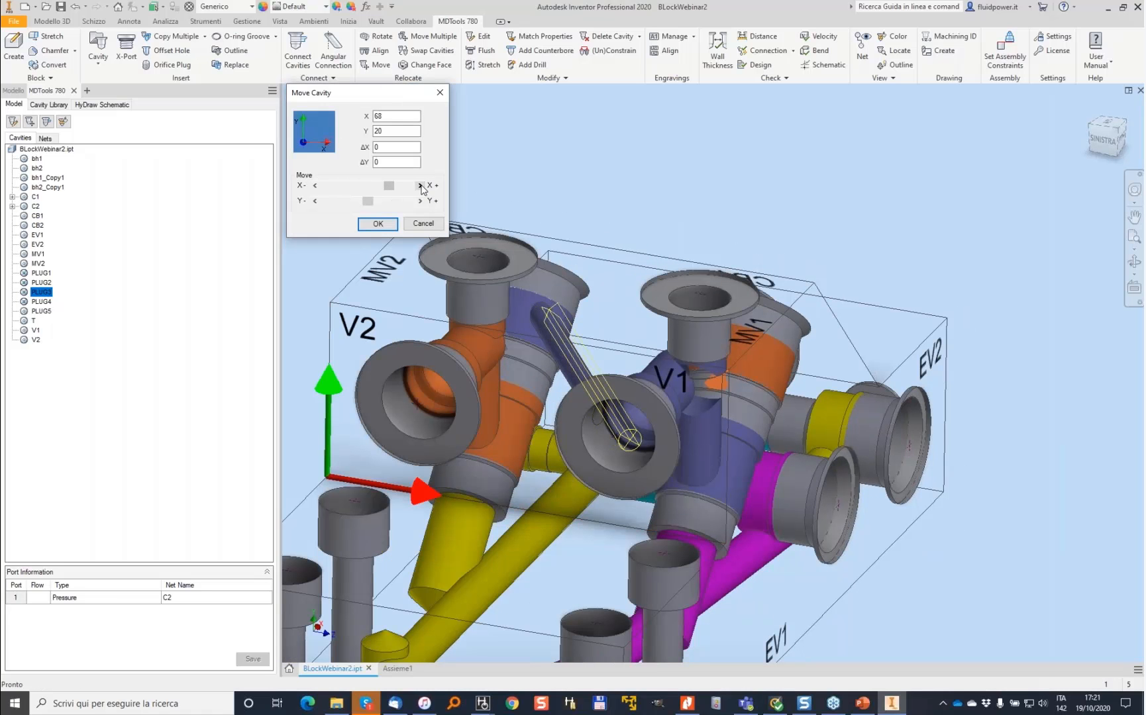
left_click(377, 223)
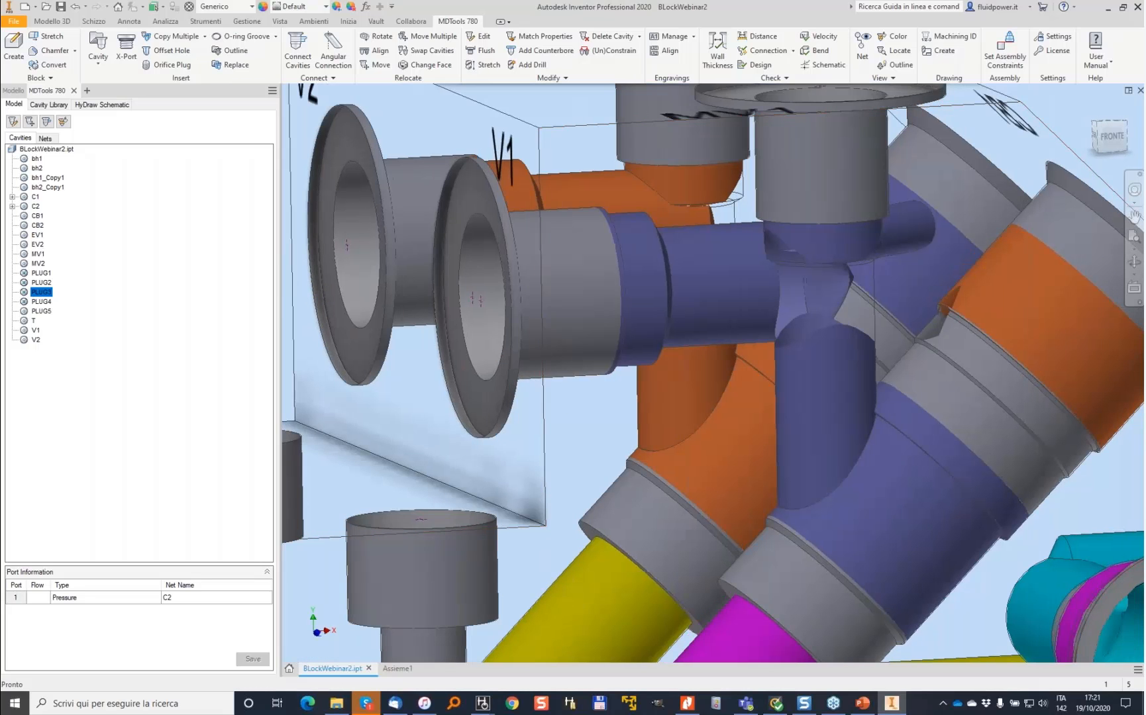
- Refresh the cavity colours and confirm the V1 offset drill's stretch at 4 mm diameter and 75 mm depth
left_click(891, 38)
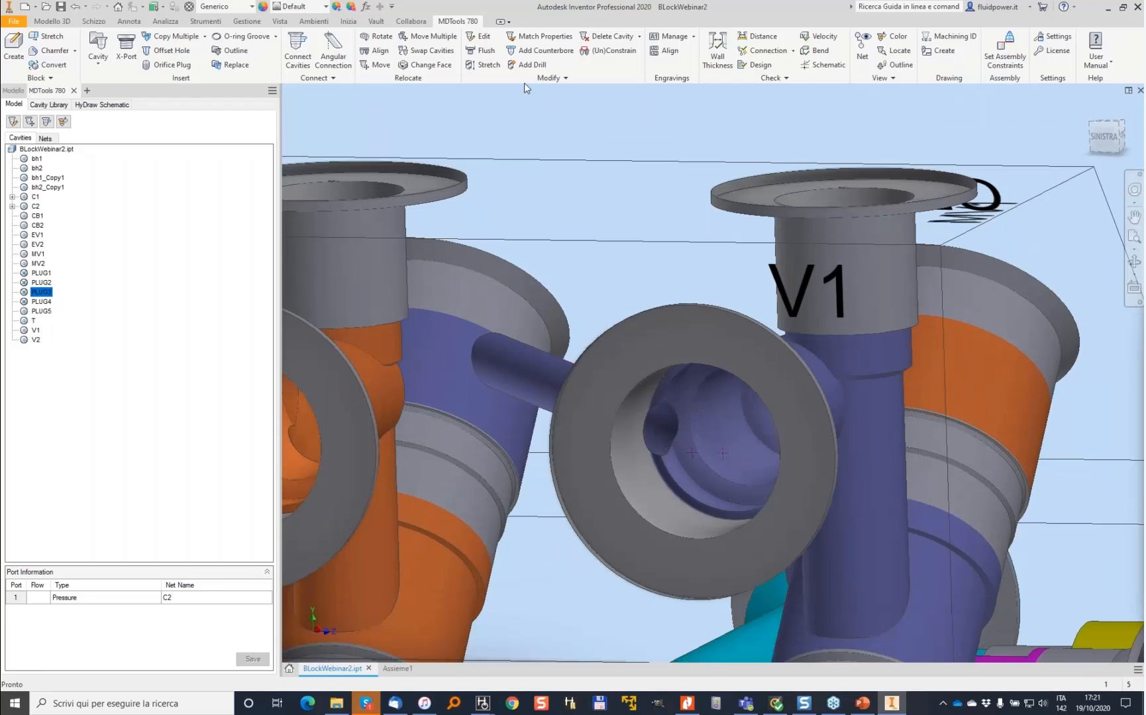
left_click(484, 66)
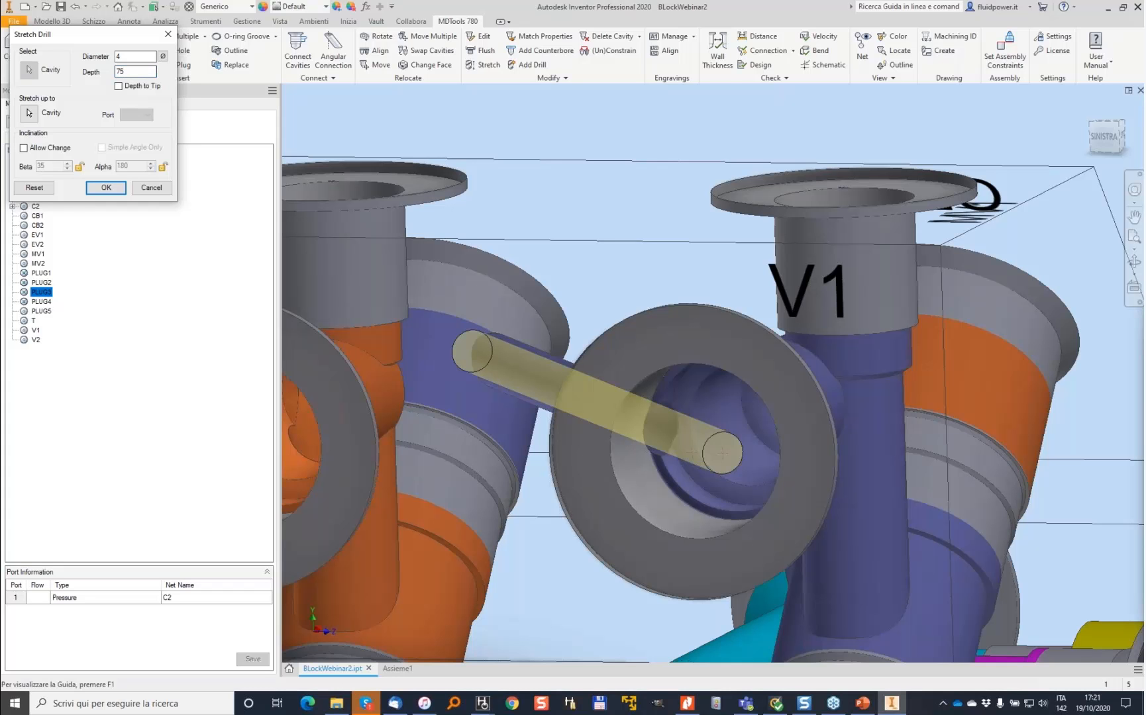
key("Return")
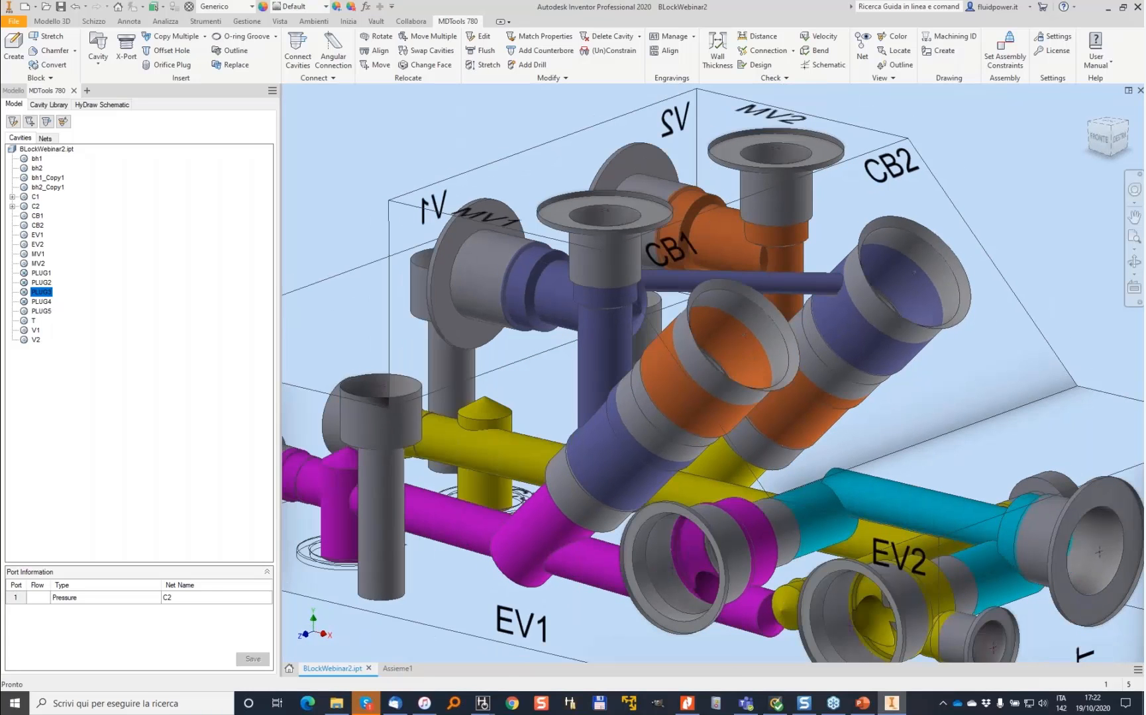
- Insert an offset hole from the Drill Holes library on the orange CB1 cavity, not constrained to the selected cavity
left_click(173, 50)
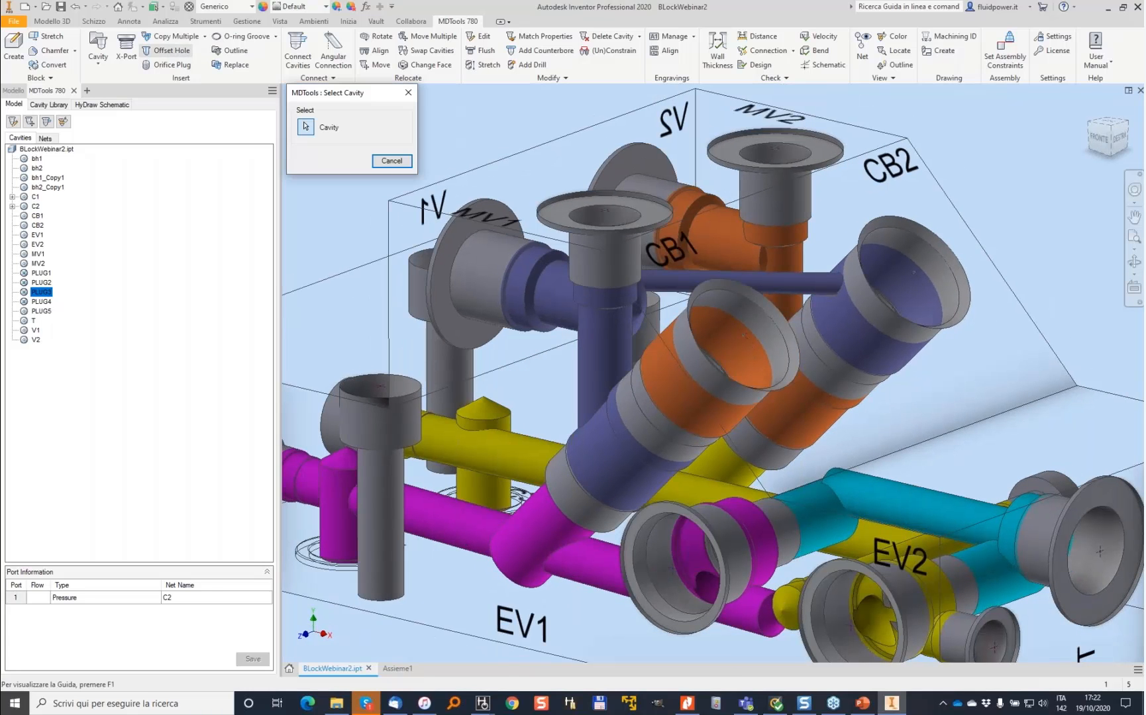
left_click(763, 337)
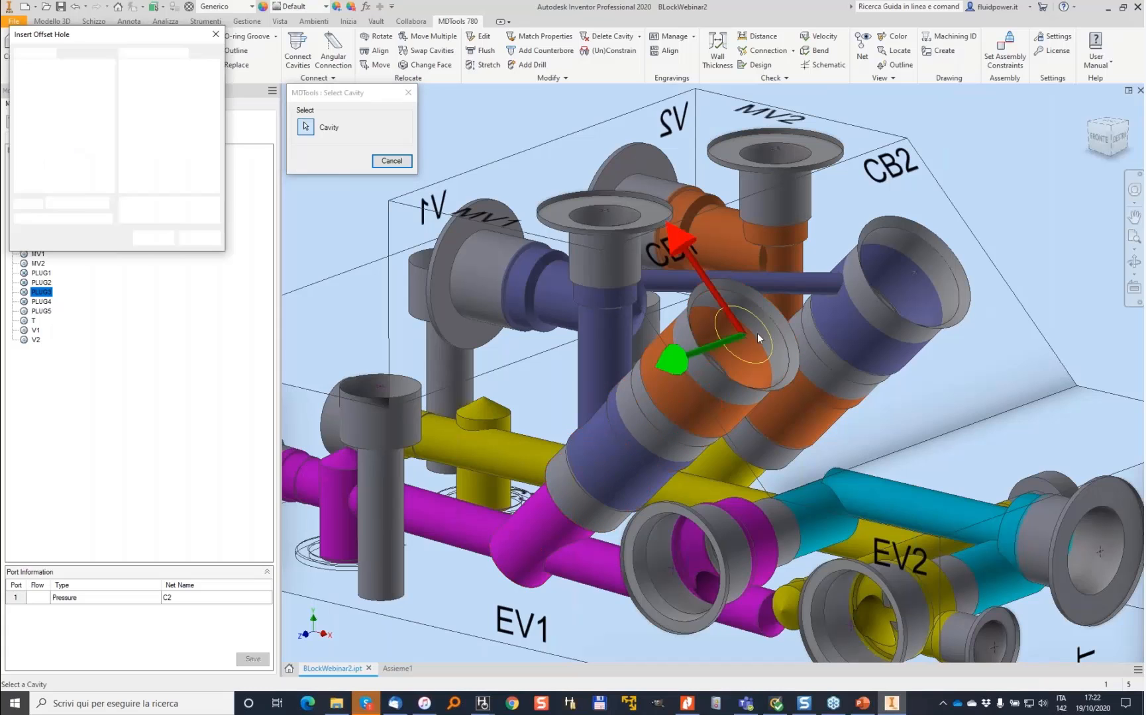
left_click(18, 218)
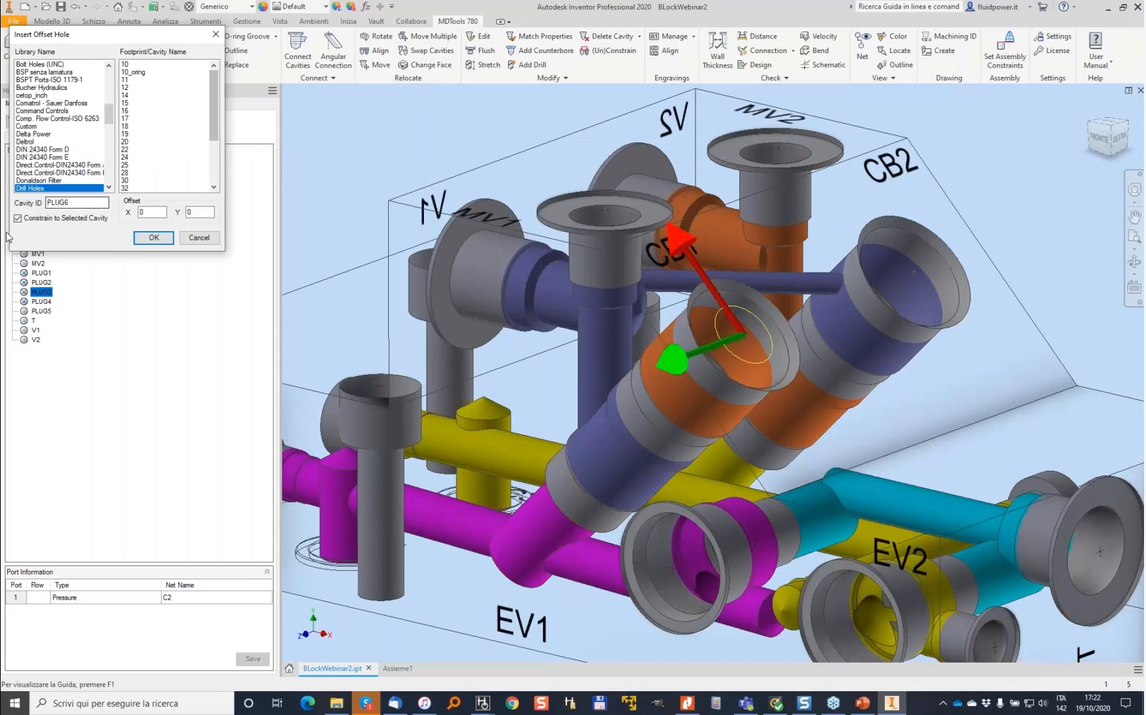
left_click(154, 237)
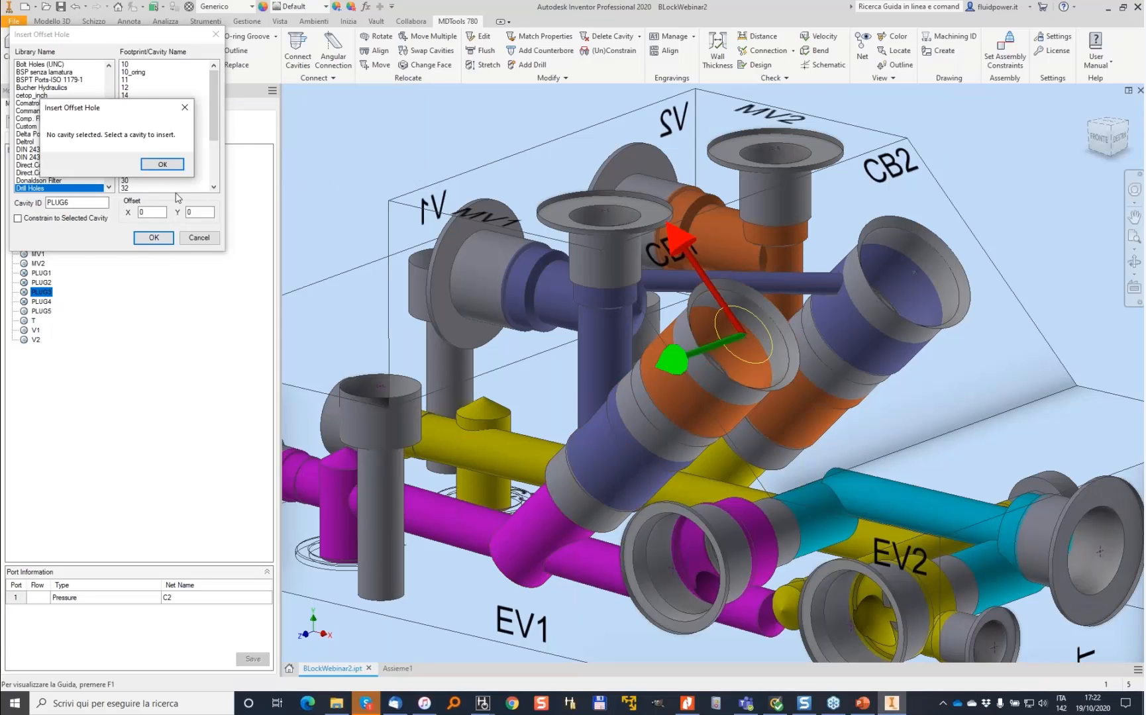
left_click(162, 164)
scroll(212, 117, "down", 3)
left_click(136, 149)
left_click(154, 238)
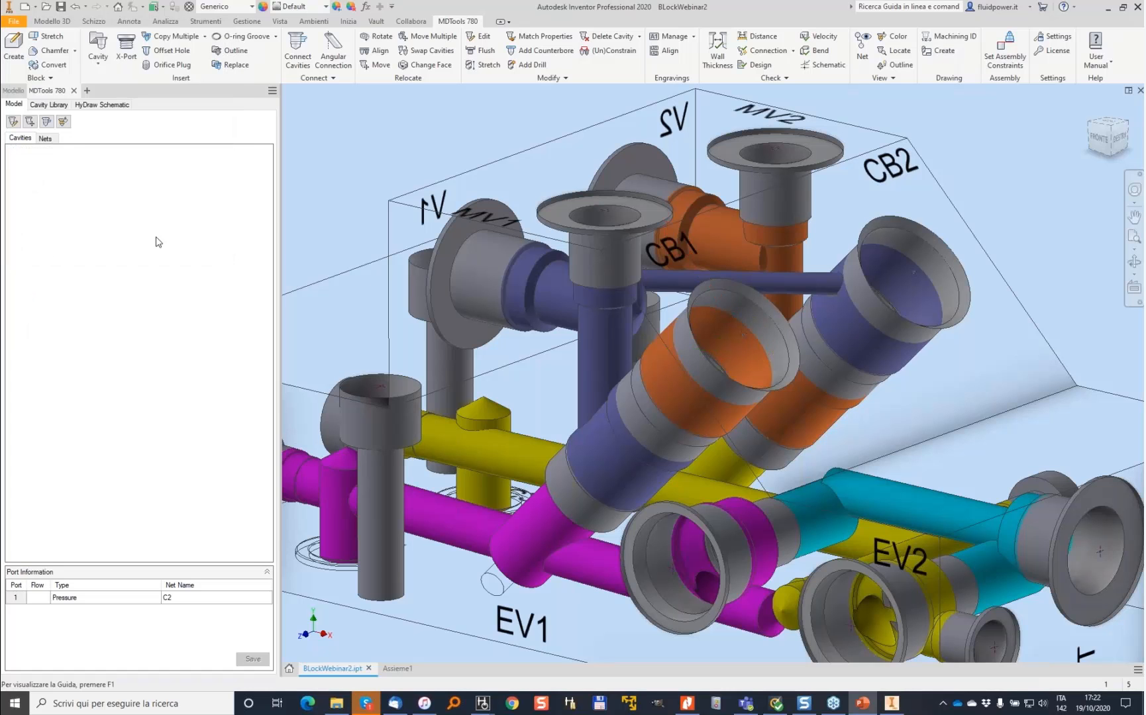
- Stretch the new offset drill toward the blue cavity, allowing inclination, with 5 mm diameter and 70 mm depth
left_click(489, 66)
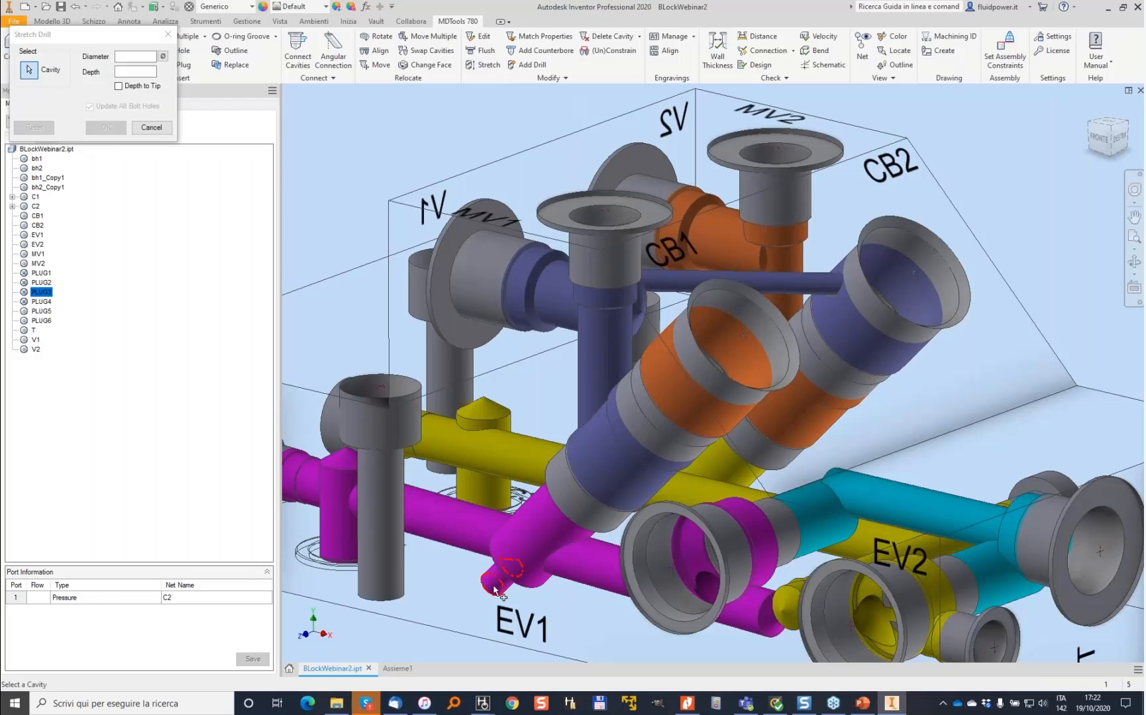
left_click(494, 590)
middle_click_drag(494, 590, 521, 454, "shift")
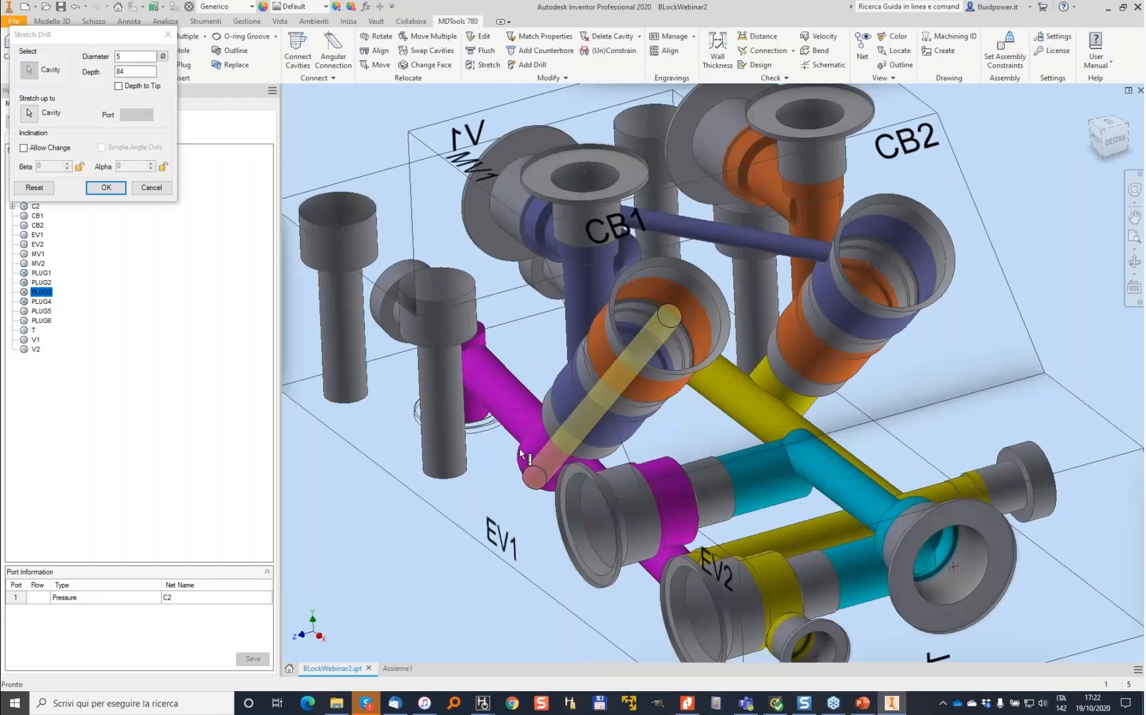
left_click(27, 148)
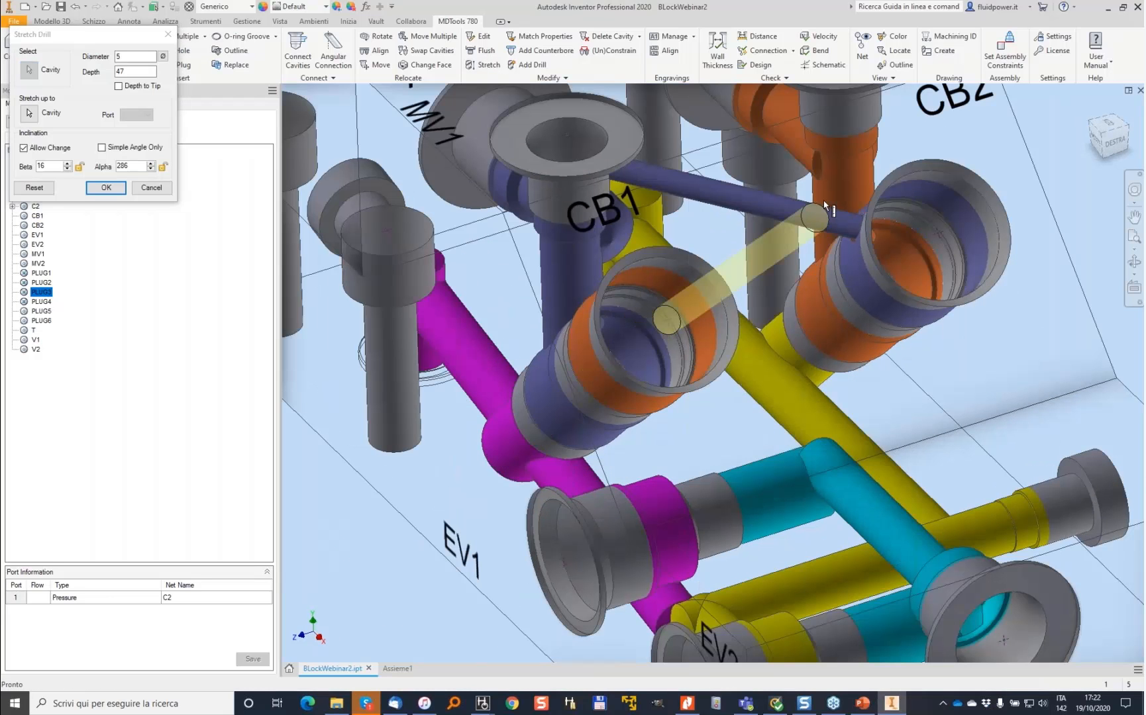
mouse_move(828, 202)
middle_mouse_down("shift")
mouse_move(696, 305)
mouse_move(682, 338)
mouse_move(714, 339)
middle_mouse_up("shift")
left_click_drag(715, 341, 700, 337, "shift")
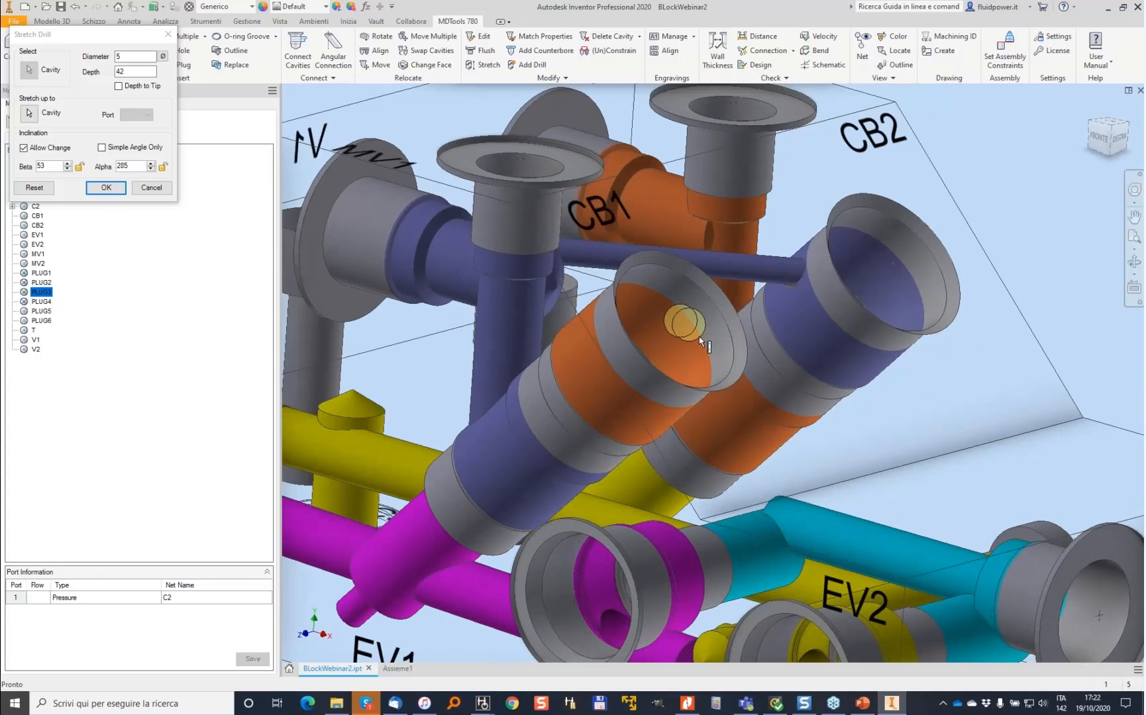
middle_click_drag(699, 337, 696, 342, "shift")
double_click(122, 71)
type("80")
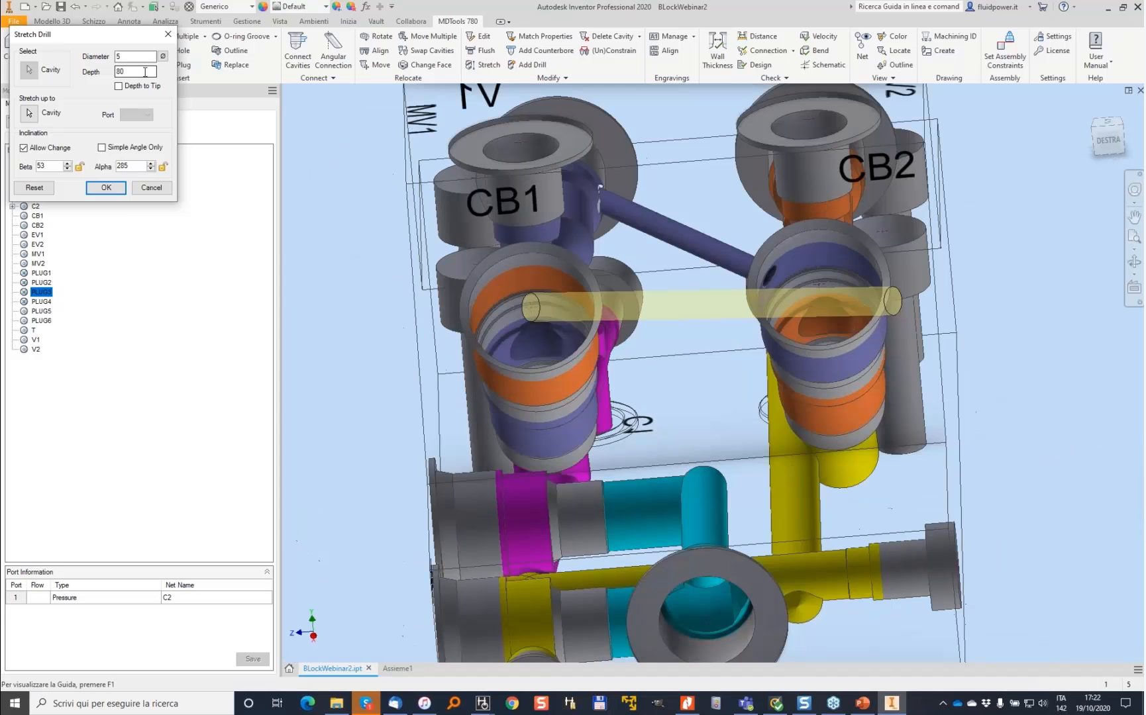
left_click_drag(143, 73, 99, 75)
type("70")
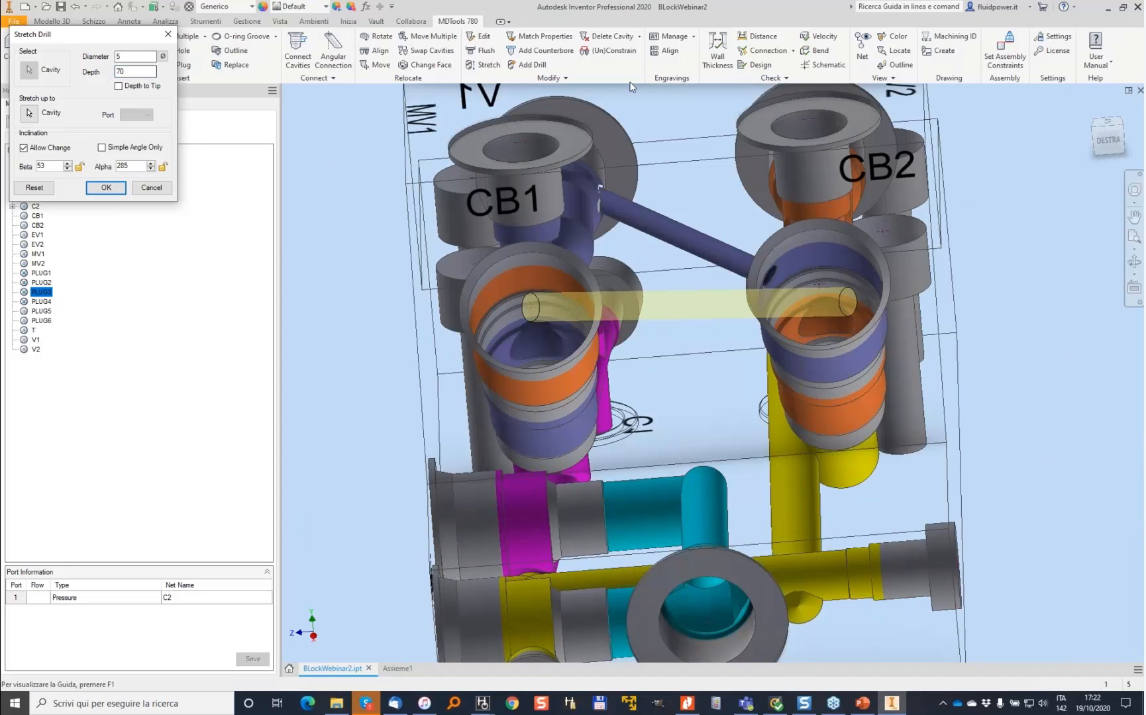
middle_click_drag(715, 140, 844, 197, "shift")
mouse_move(692, 330)
left_mouse_down()
mouse_move(674, 341)
mouse_move(674, 330)
left_mouse_up()
middle_click_drag(674, 330, 682, 327, "shift")
left_click(110, 191)
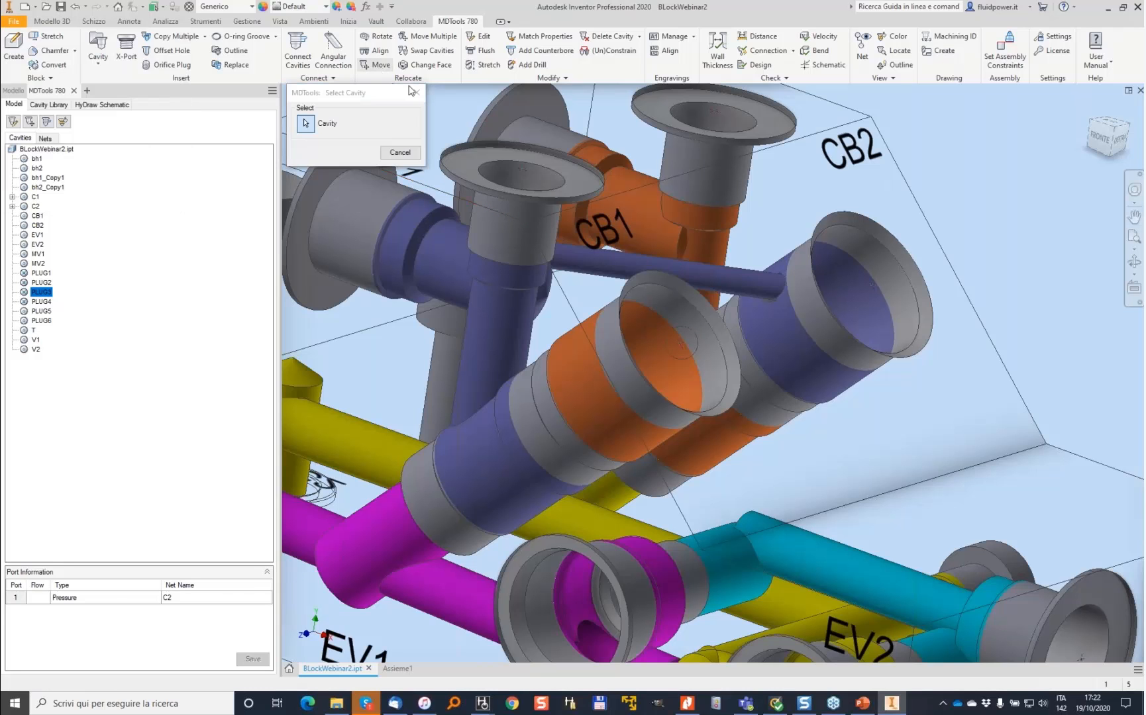
- Move the new offset drill's start point to X 16 and Y 28
left_click(672, 346)
left_click(832, 513)
left_click(832, 513)
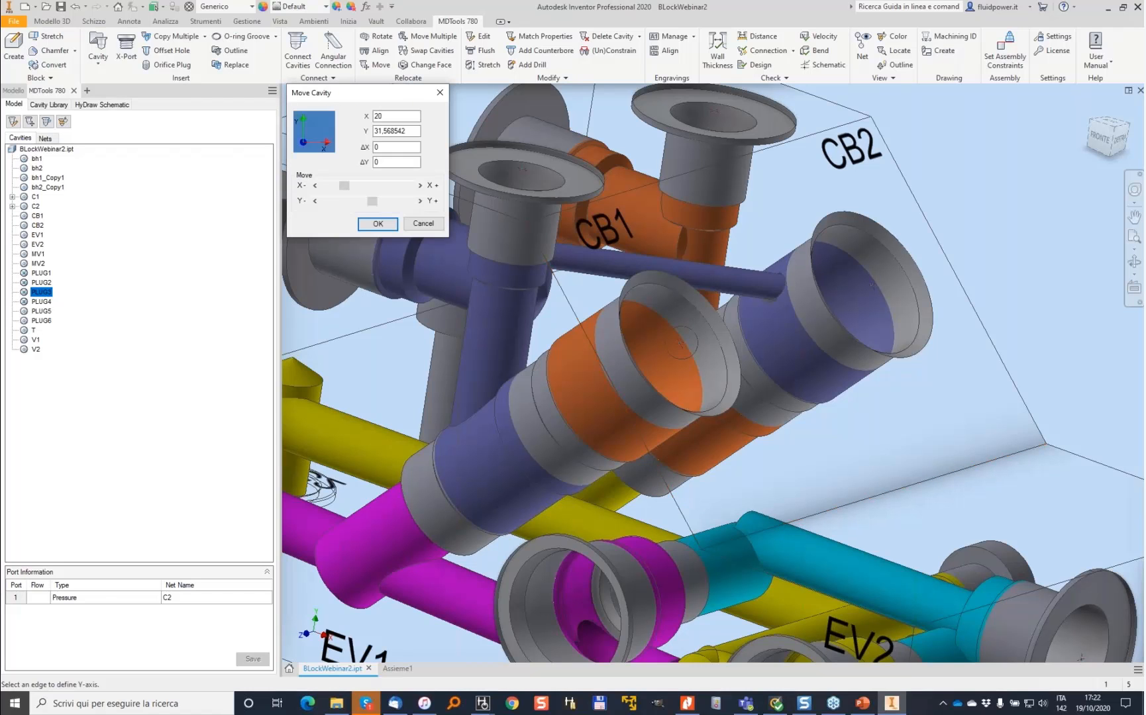
left_click(315, 185)
left_click(316, 186)
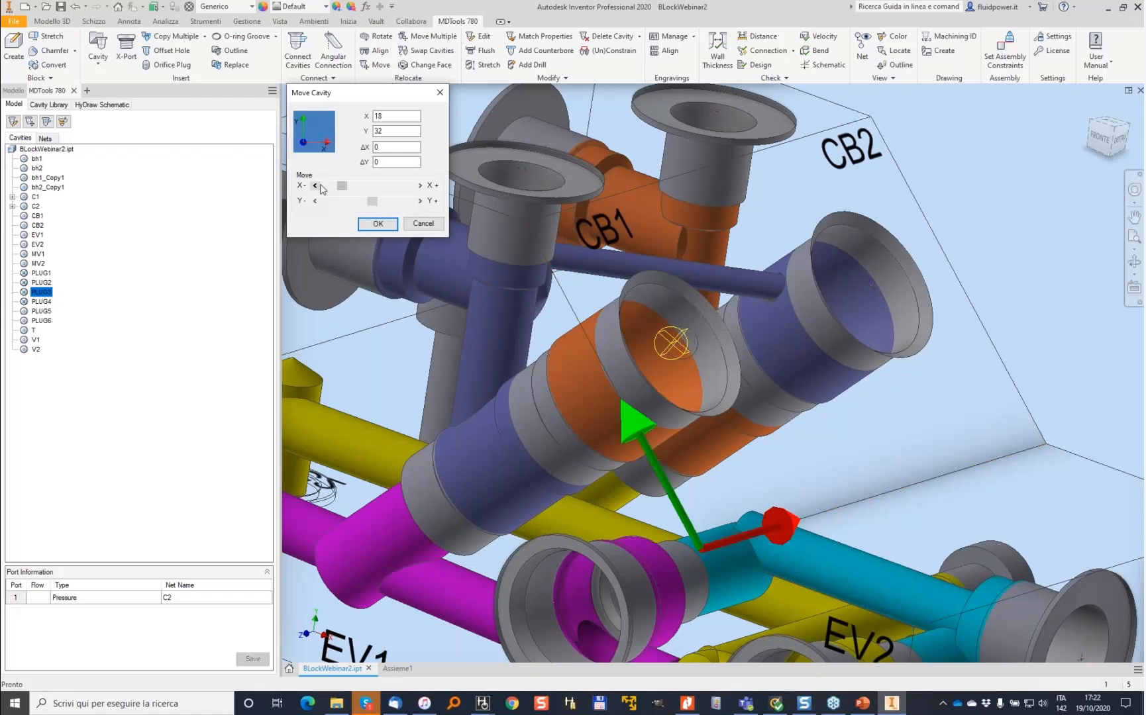
left_click(315, 200)
left_click(315, 201)
left_click(315, 201)
left_click(315, 201)
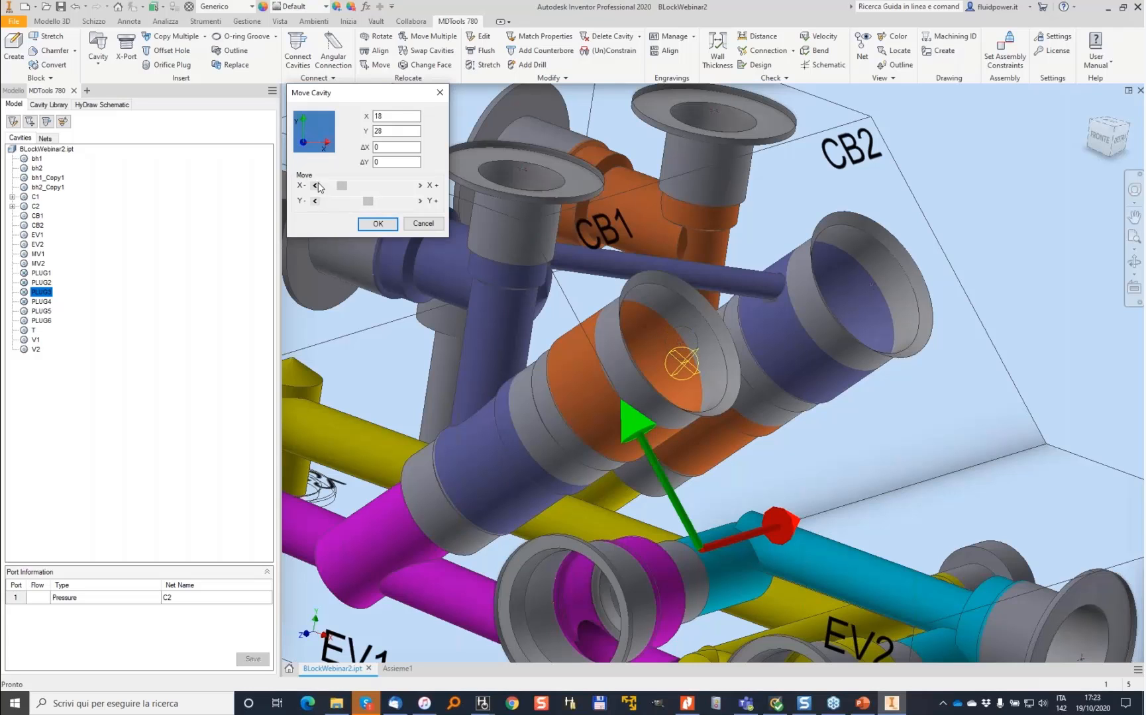
left_click(315, 186)
left_click(315, 186)
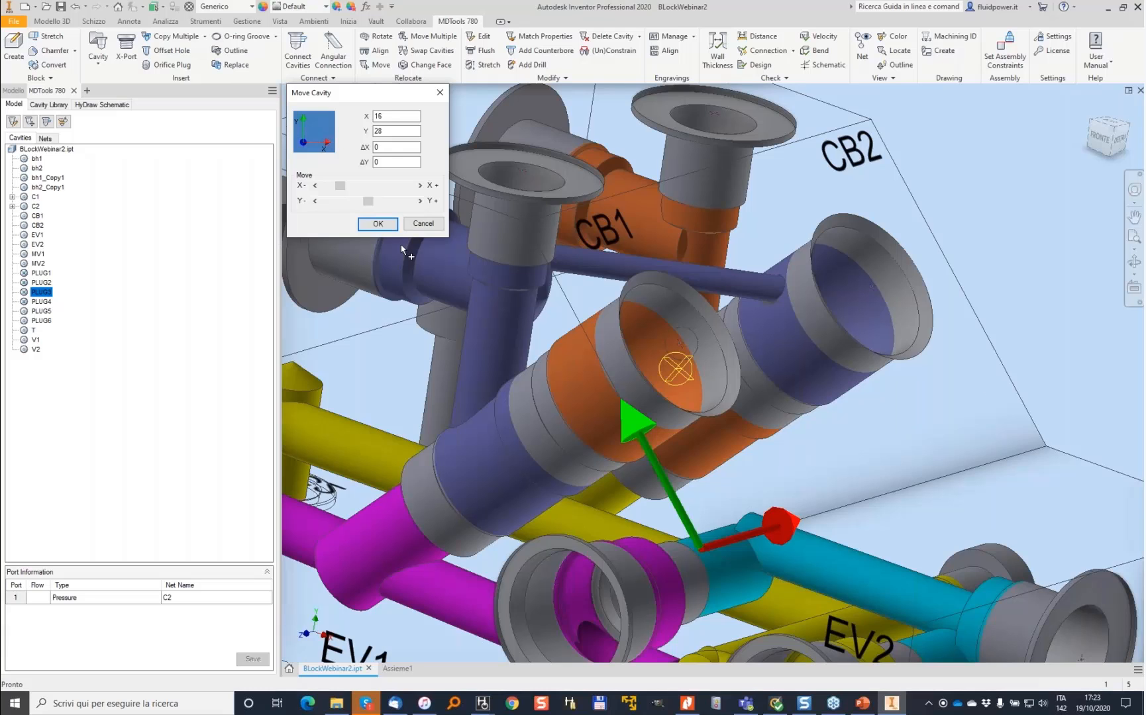
left_click(379, 224)
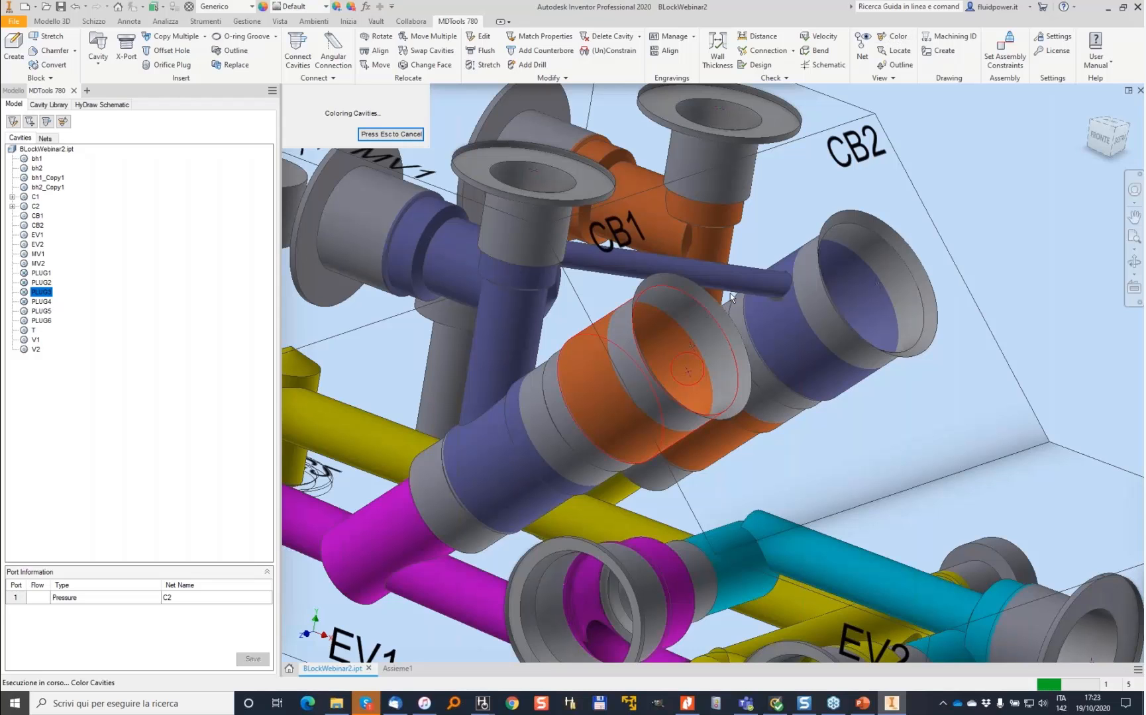
- Stretch the offset drill again with a depth of 70 mm
middle_click_drag(818, 264, 788, 271, "shift")
left_click(484, 65)
left_click(734, 265)
left_click_drag(130, 72, 105, 72)
type("70")
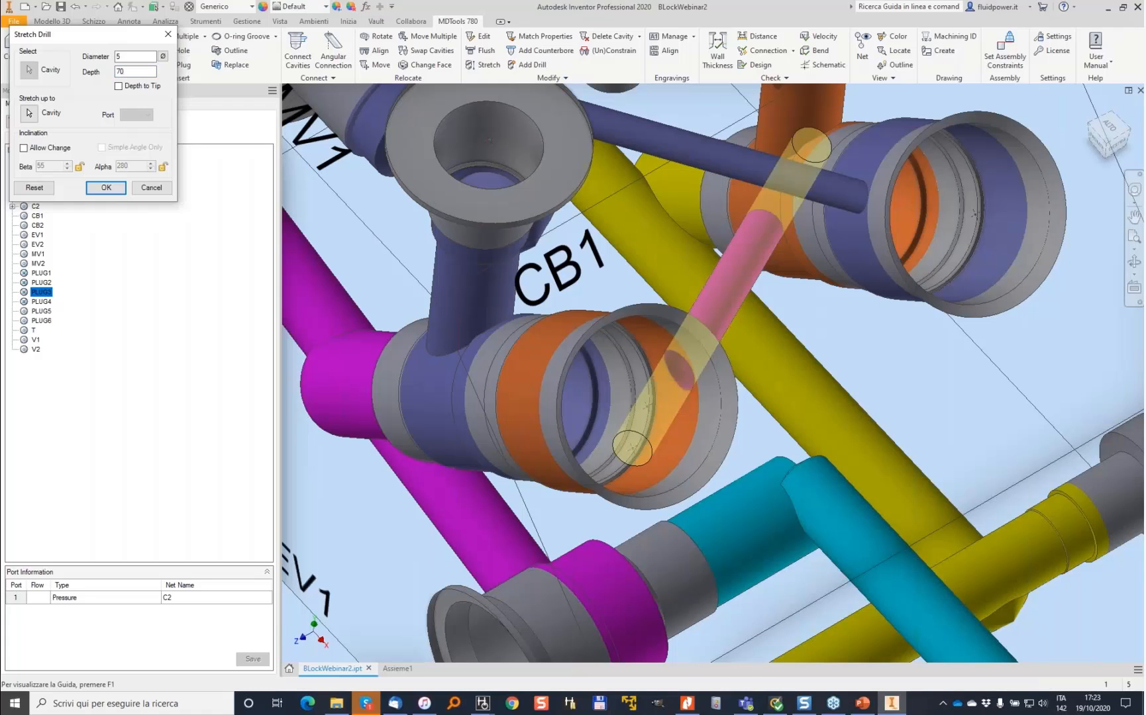
key("Return")
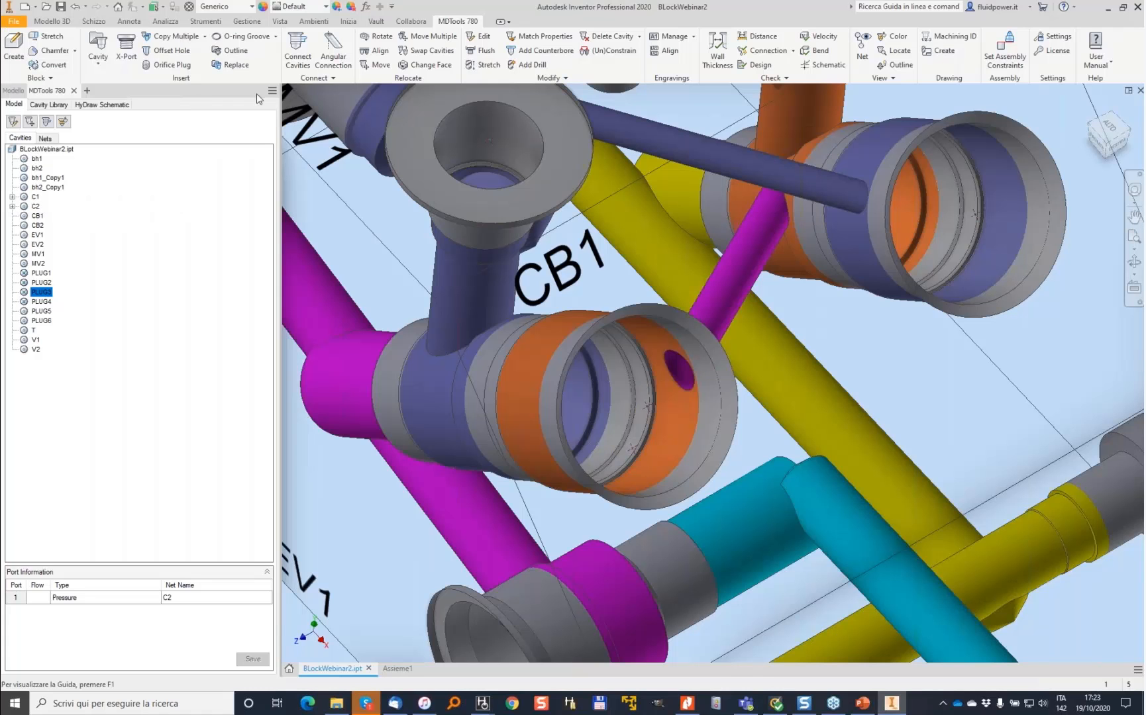
- Edit the offset drill's cavity properties to assign its port net name
left_click(432, 51)
left_click(748, 250)
left_click(416, 279)
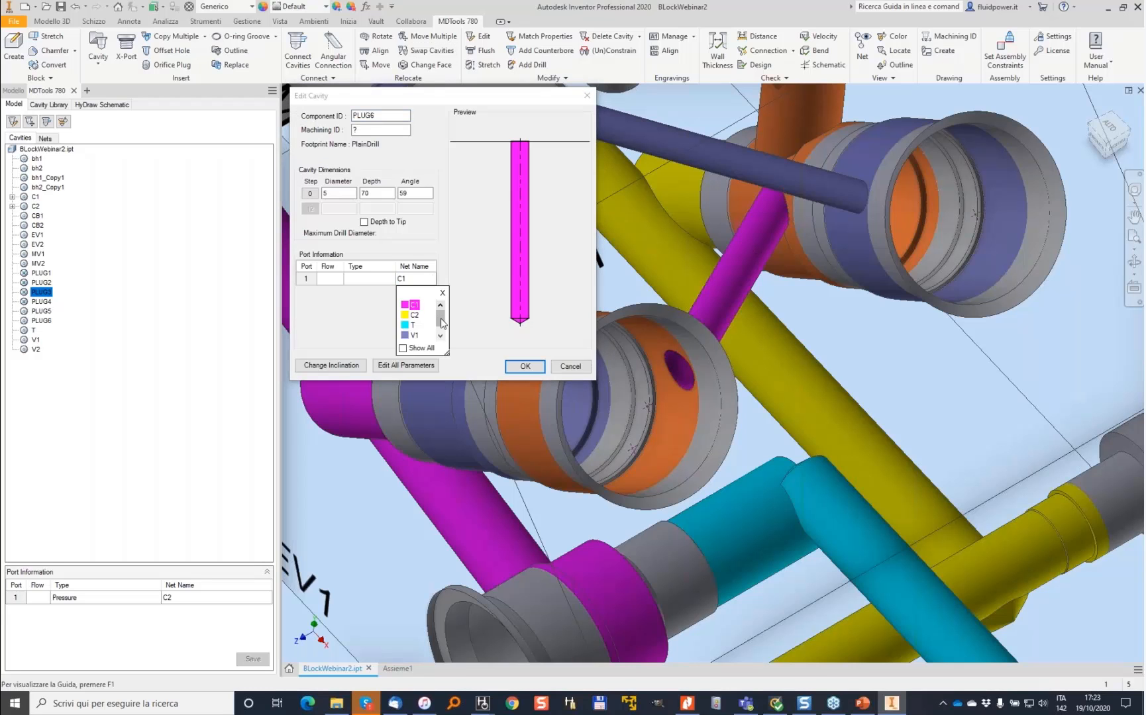
left_click(420, 341)
left_click(525, 366)
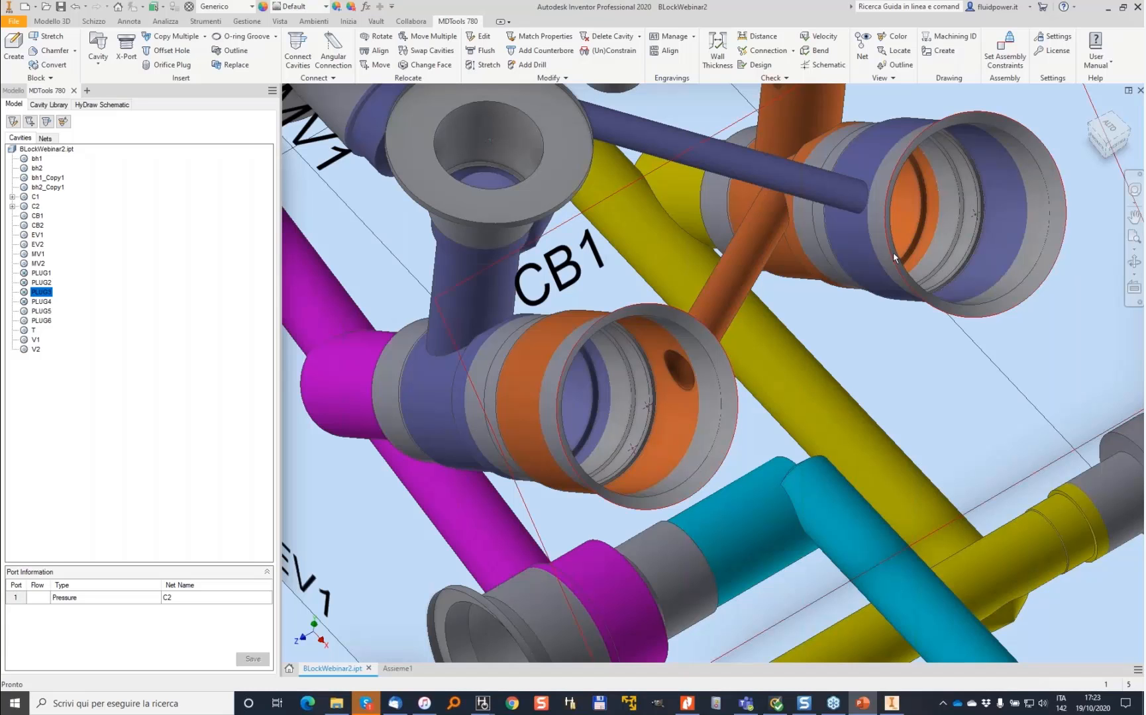
- Run a connection check on the manifold including the poor connections list, then close the report
left_click(937, 378)
middle_click_drag(937, 378, 845, 179, "shift")
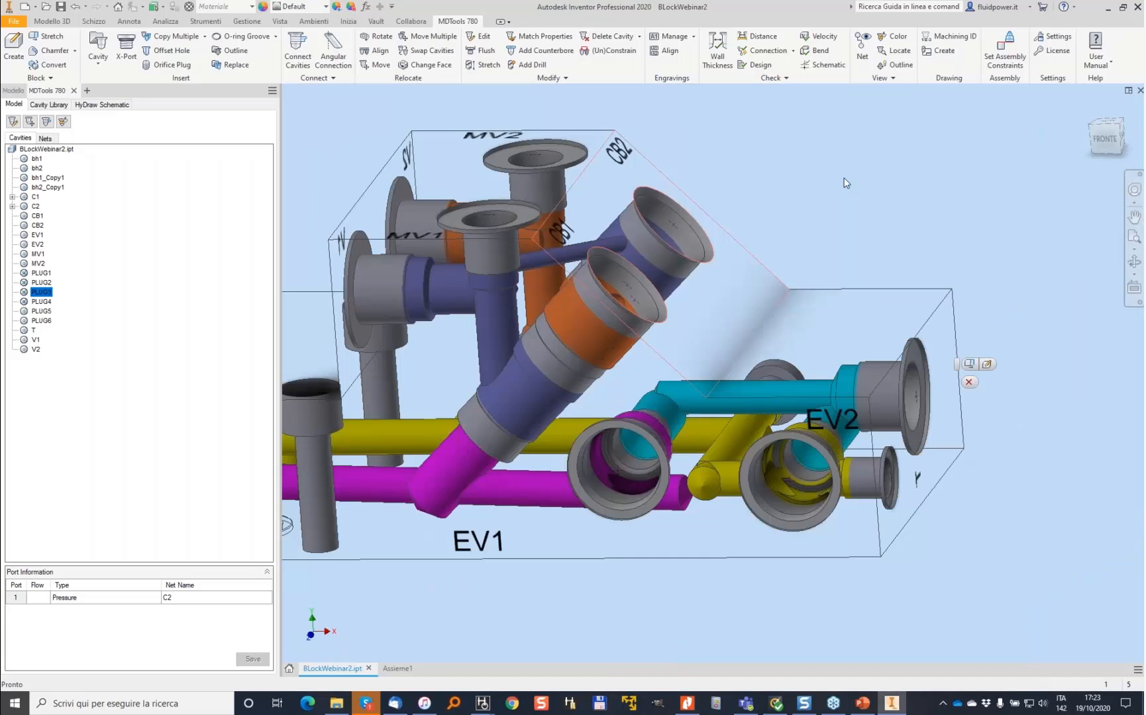
left_click(765, 50)
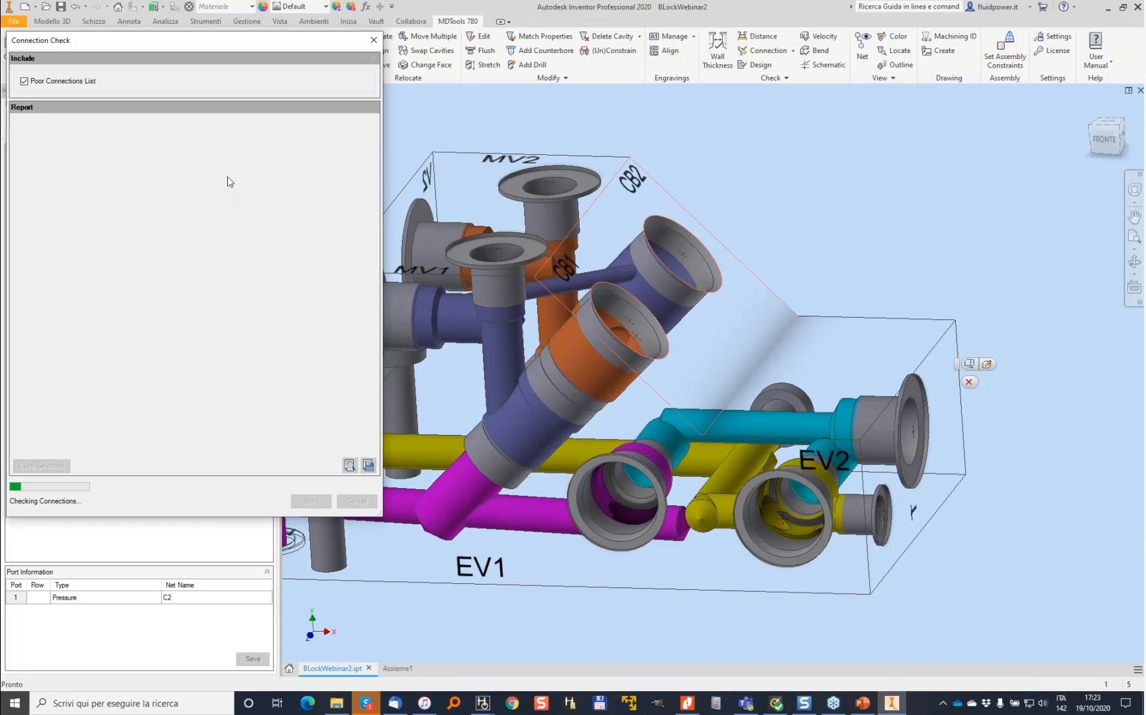
middle_click_drag(620, 232, 759, 266, "shift")
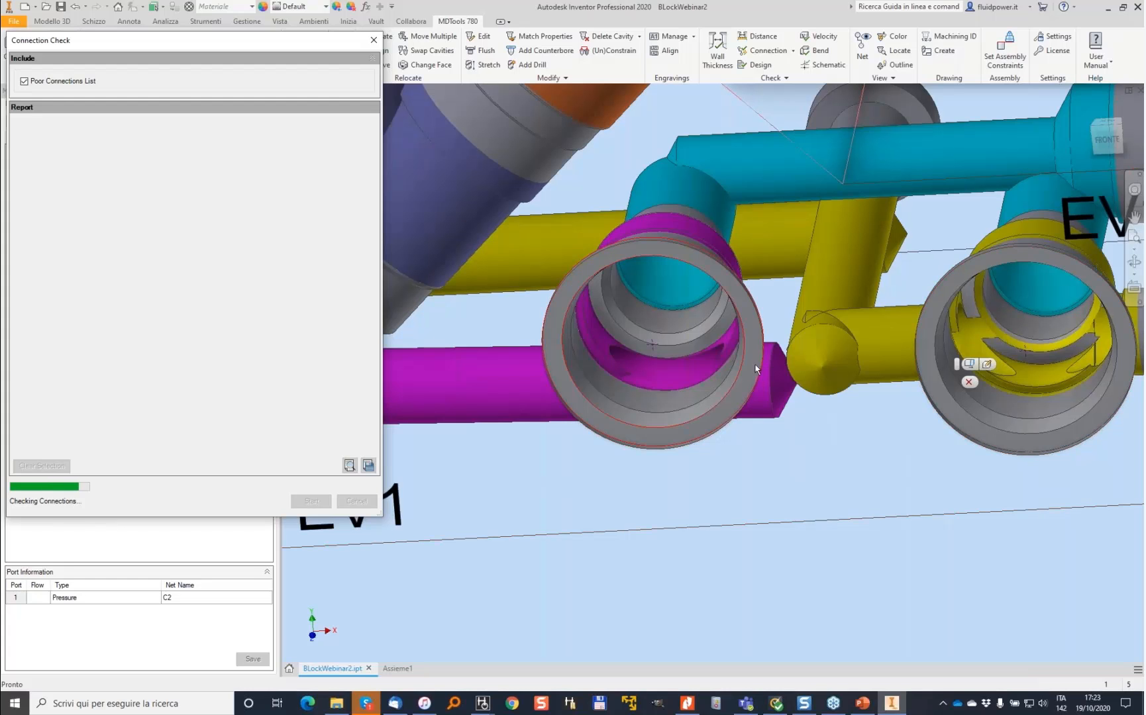
middle_click(761, 335, "shift")
left_click(119, 165)
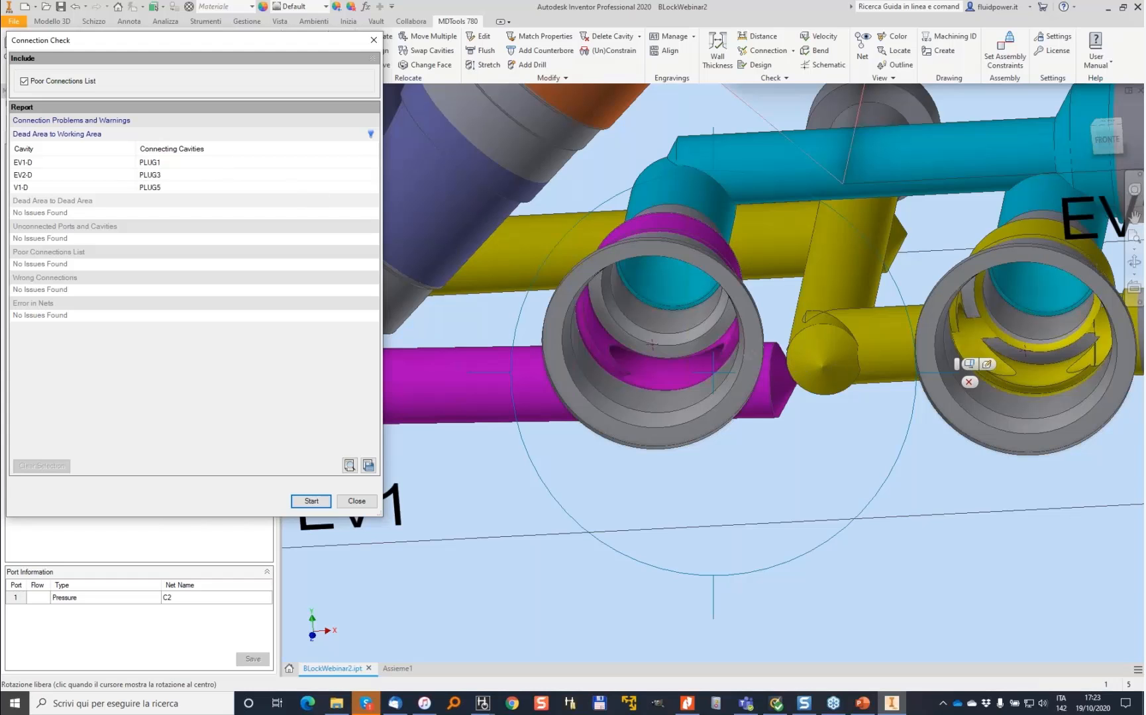
left_click_drag(800, 358, 772, 377)
scroll(772, 377, "down", 2)
left_click(369, 506)
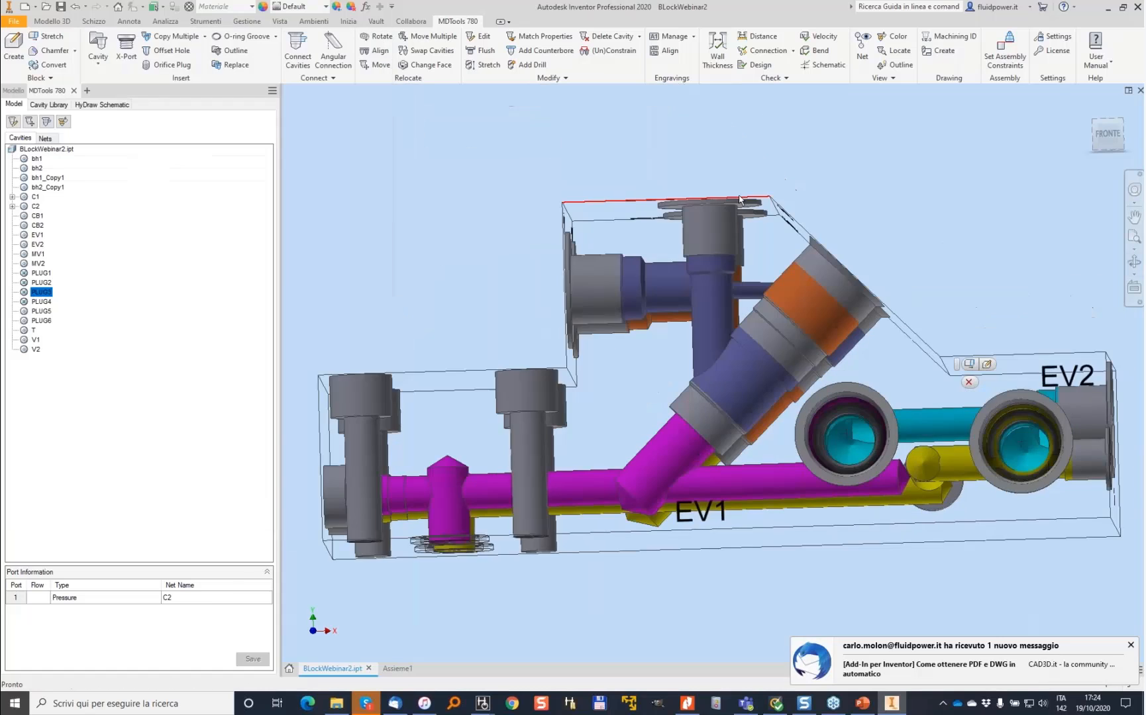
- Run a wall thickness check around all cavities, zoom to the first flagged cavity pair, and close the report
left_click(718, 50)
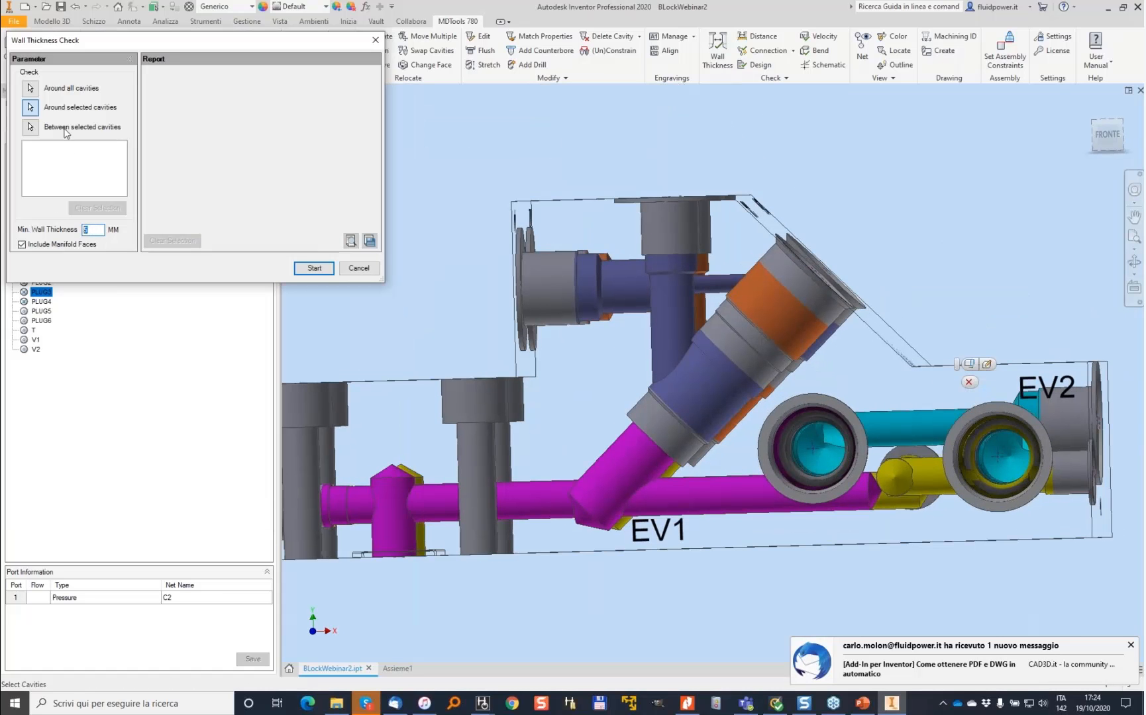
left_click(30, 89)
left_click(314, 268)
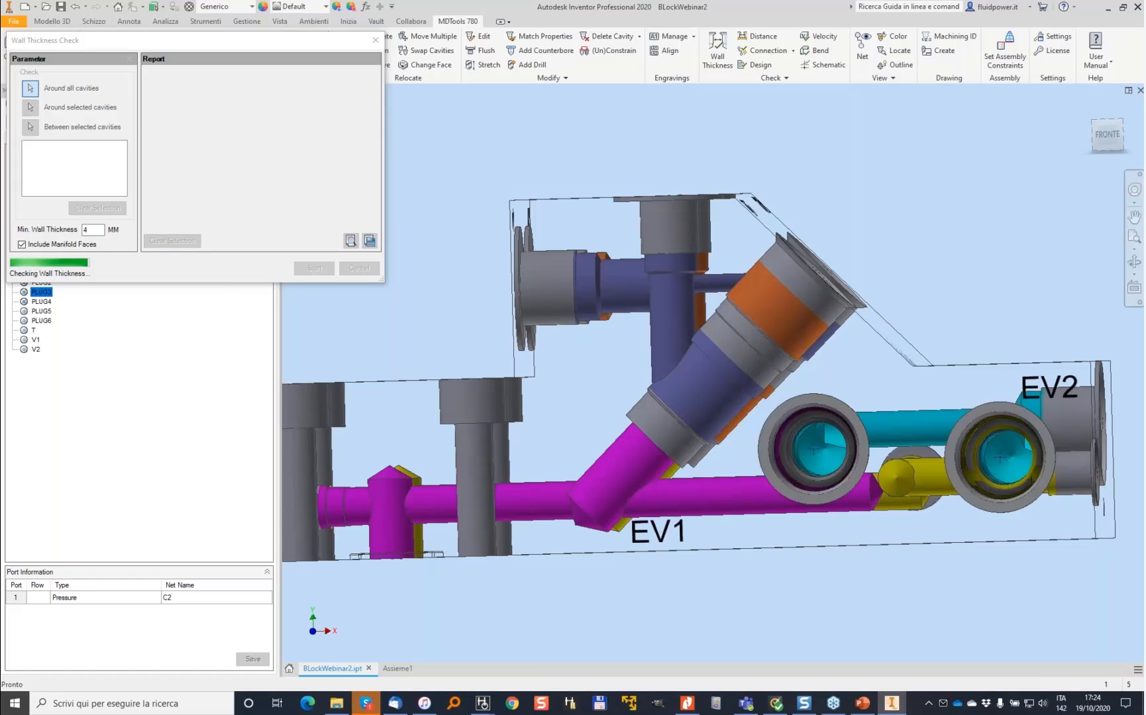
double_click(279, 100)
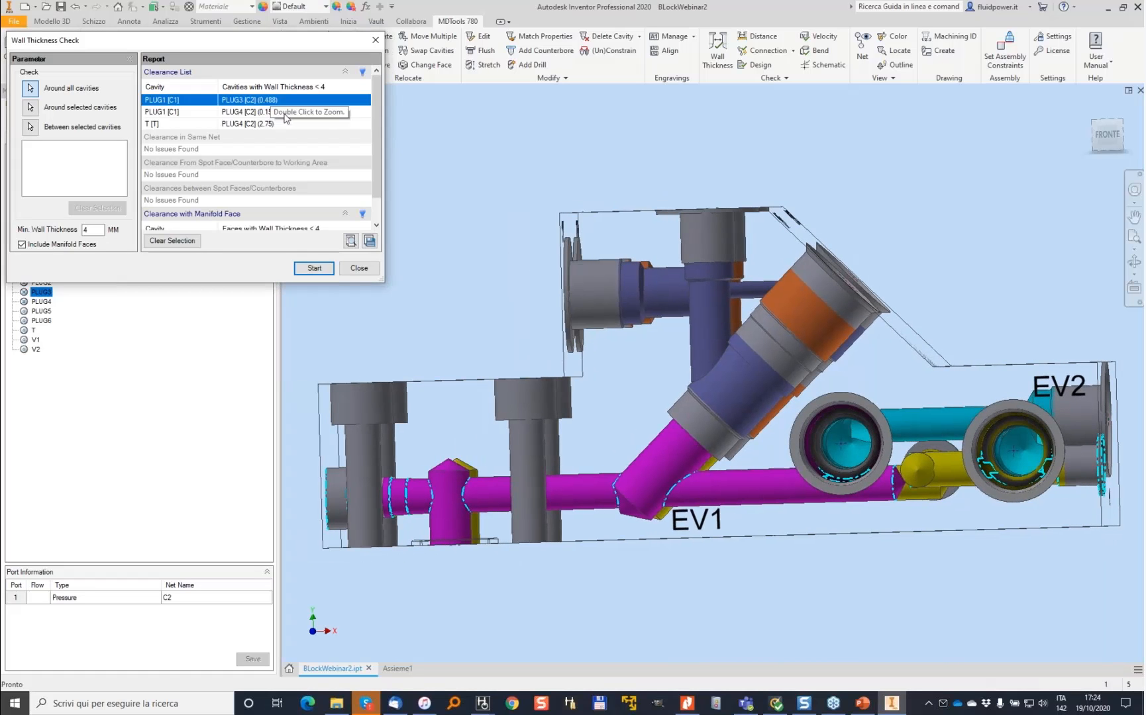
left_click(359, 268)
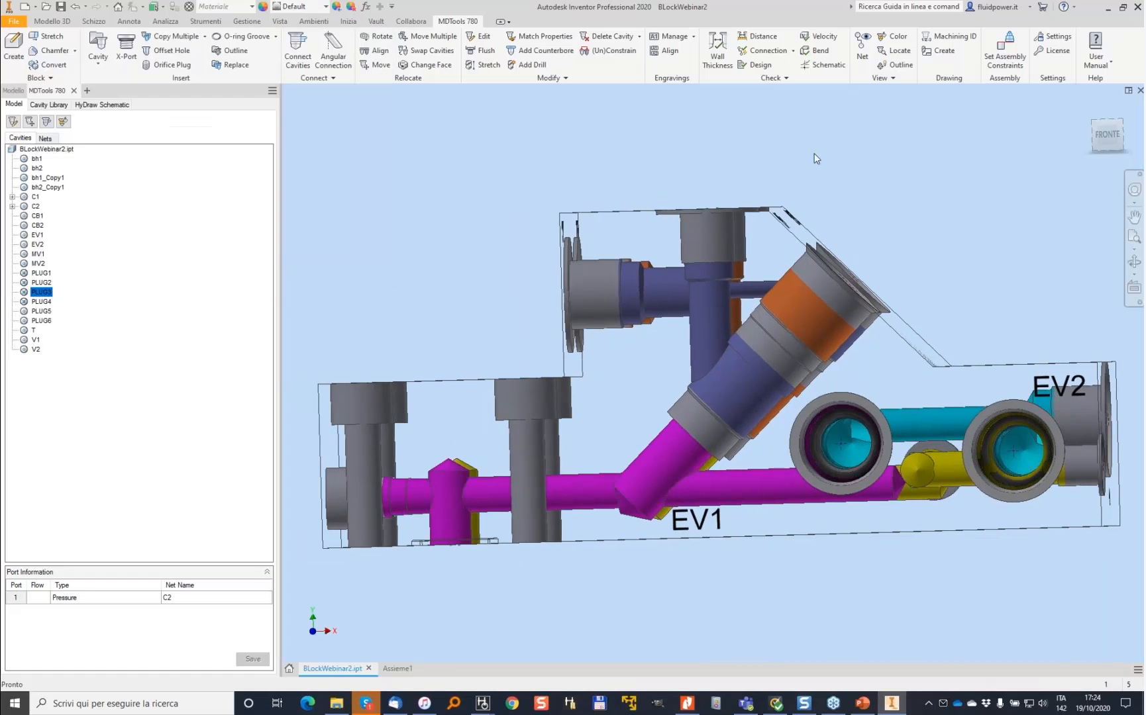
scroll(820, 212, "up", 2)
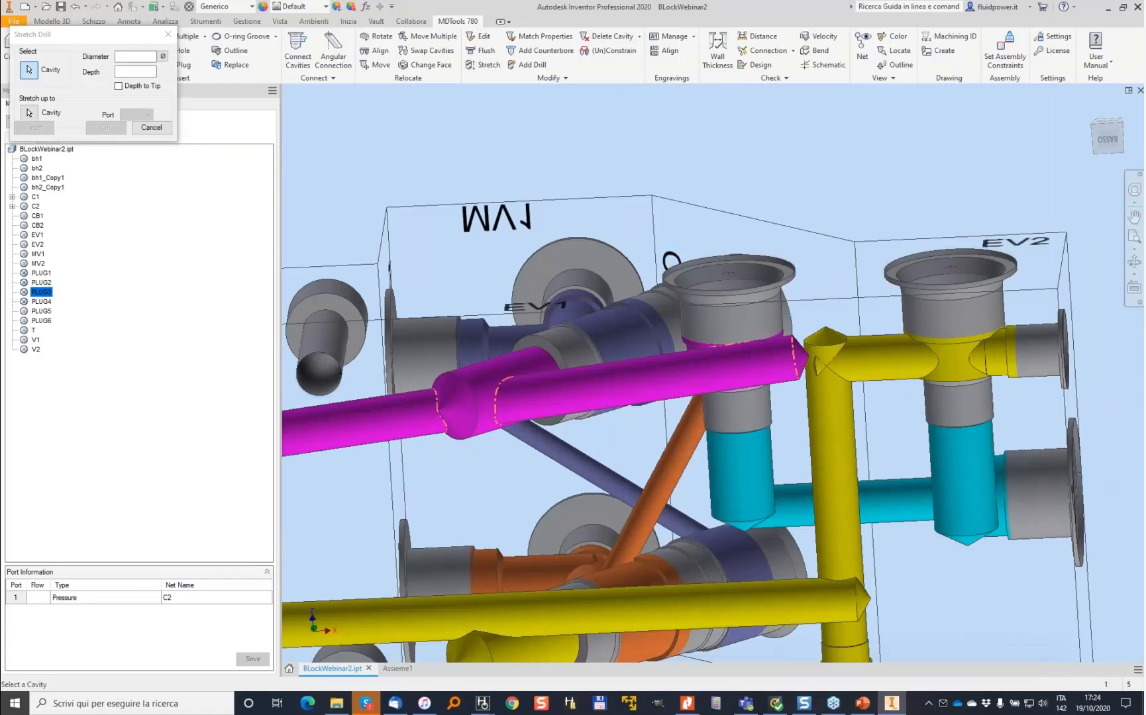
left_click(596, 391)
double_click(137, 71)
type("1")
key("Return")
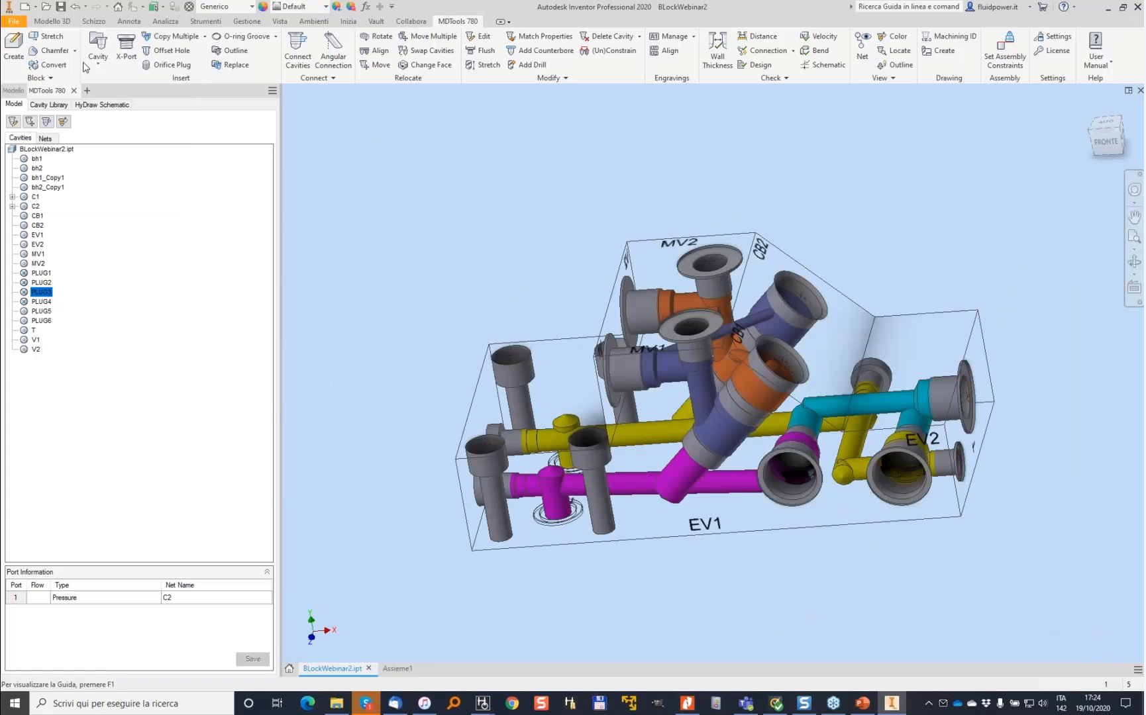
- Switch to the assembly and auto-assemble the components onto the manifold block
left_click(405, 669)
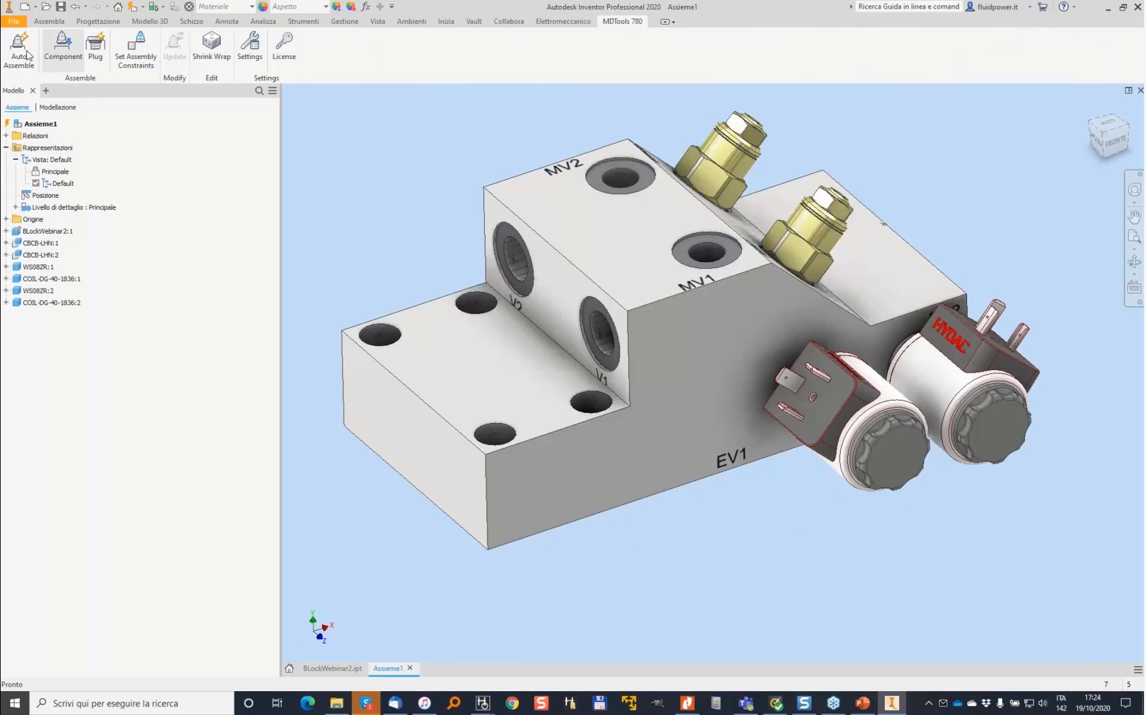
left_click(24, 53)
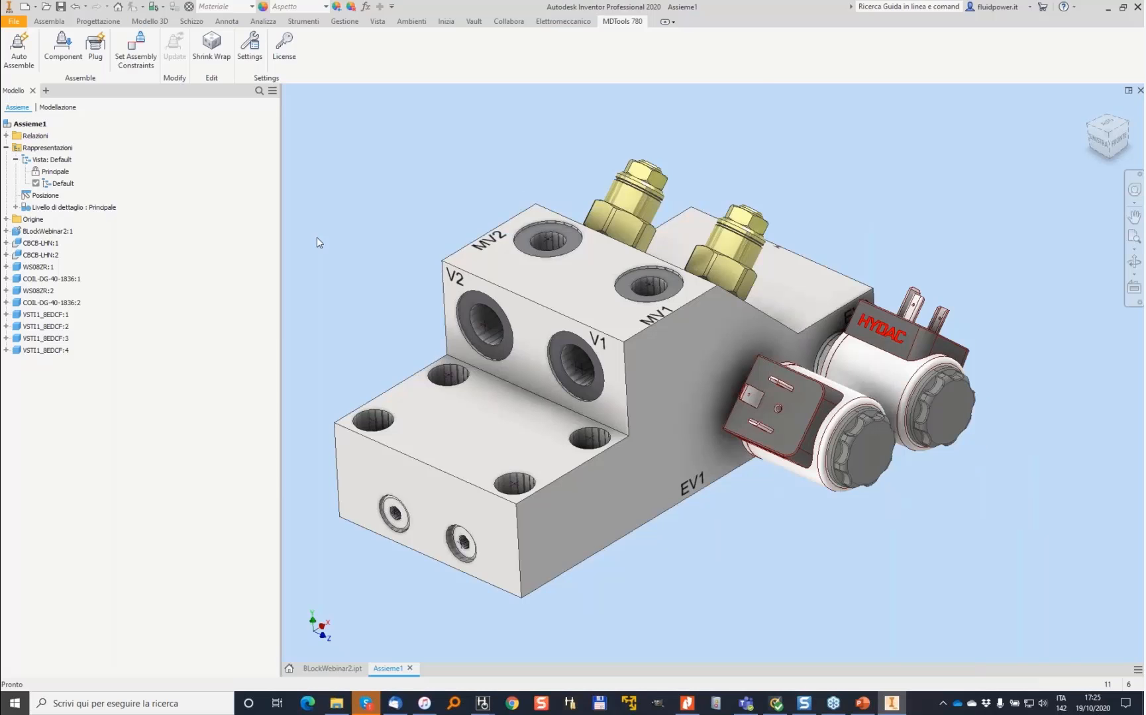
- In Assemble Component, assign the BSP fitting G38-G38.ipt to the selected port cavities
left_click(57, 48)
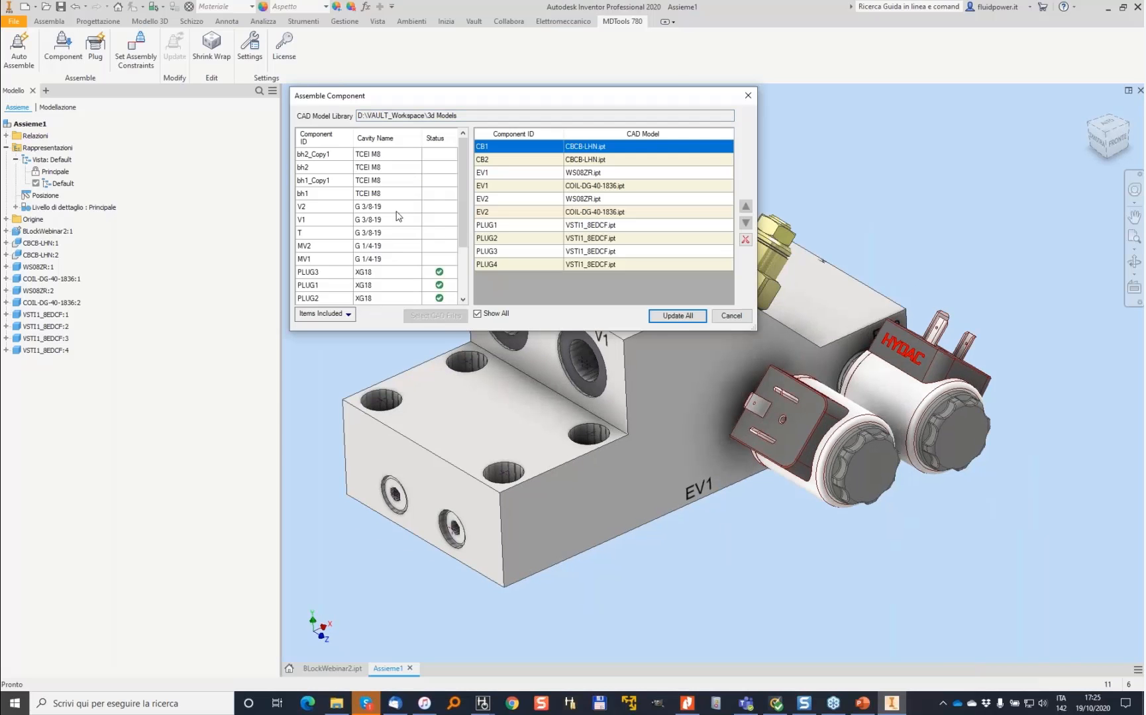
left_click(396, 208)
left_click(390, 233, "shift")
left_click(441, 316)
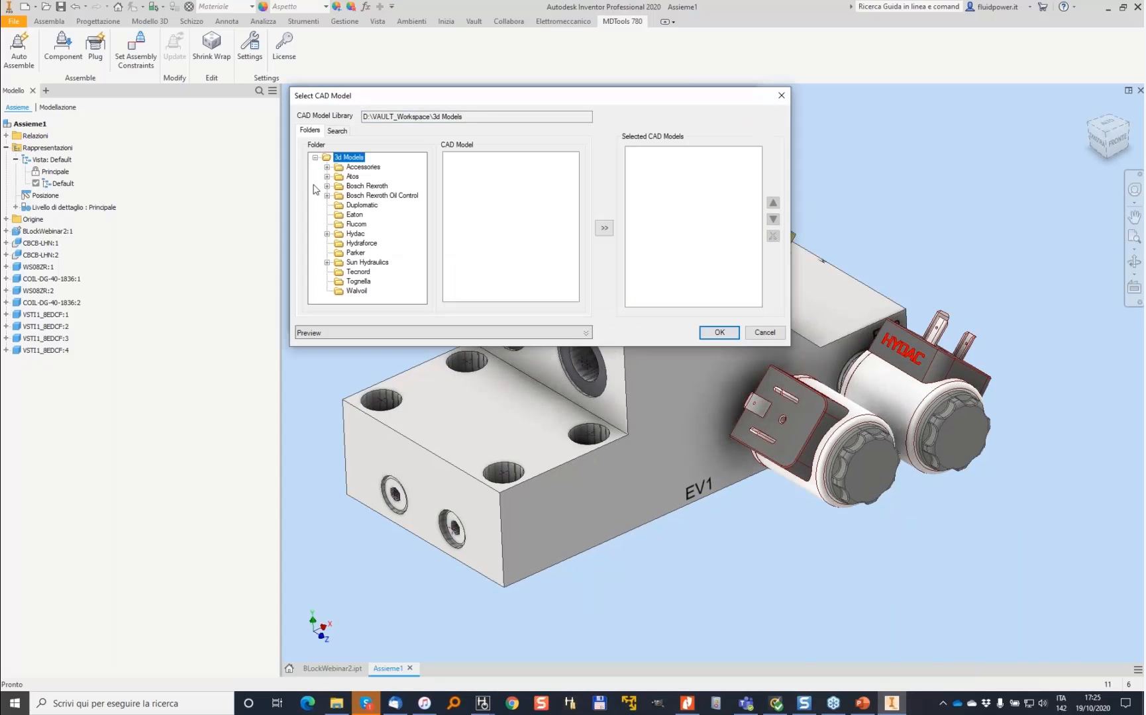
left_click(326, 168)
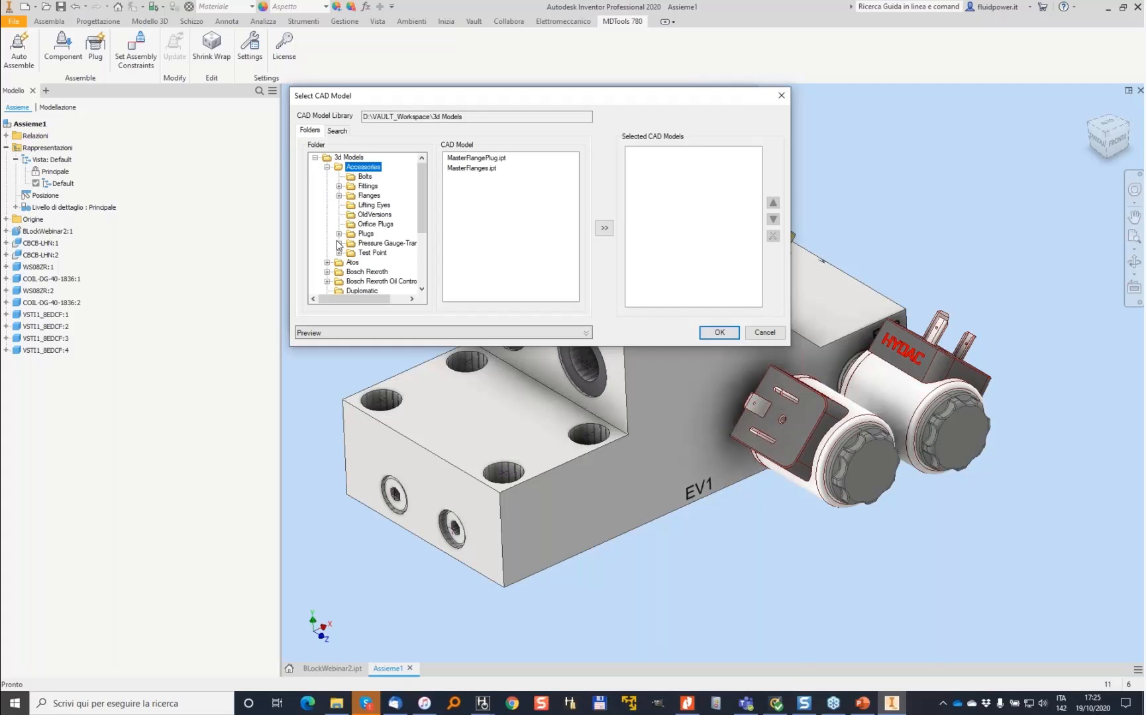
left_click(338, 187)
left_click(371, 197)
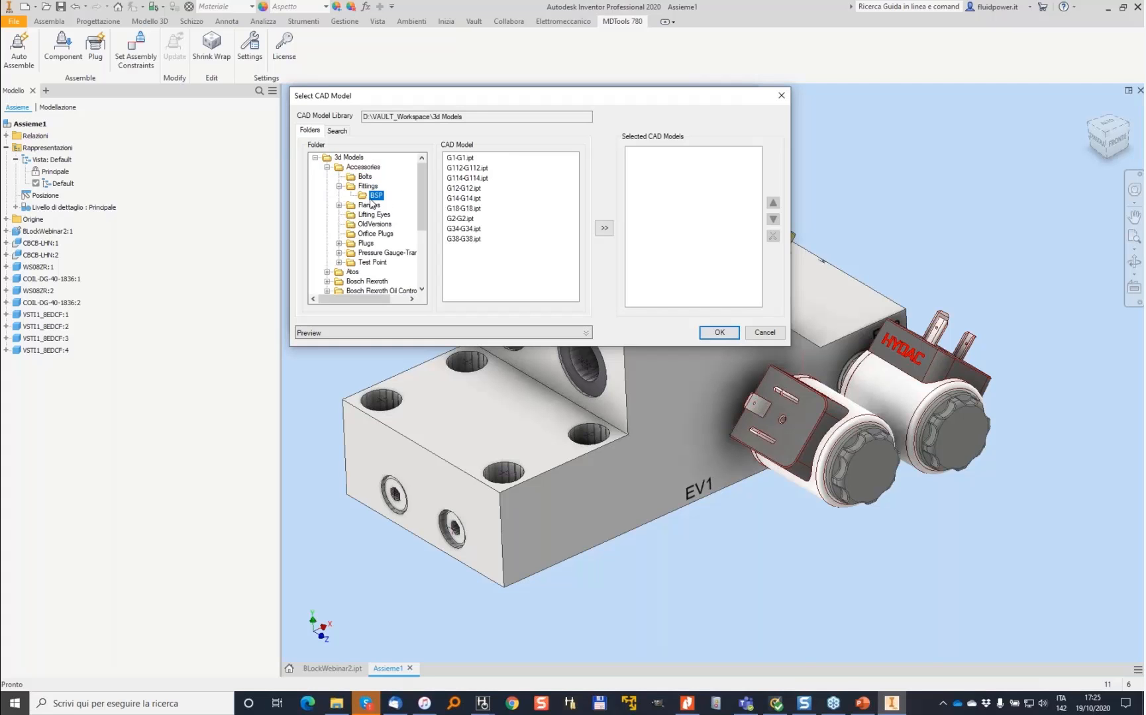
left_click(467, 239)
left_click(604, 228)
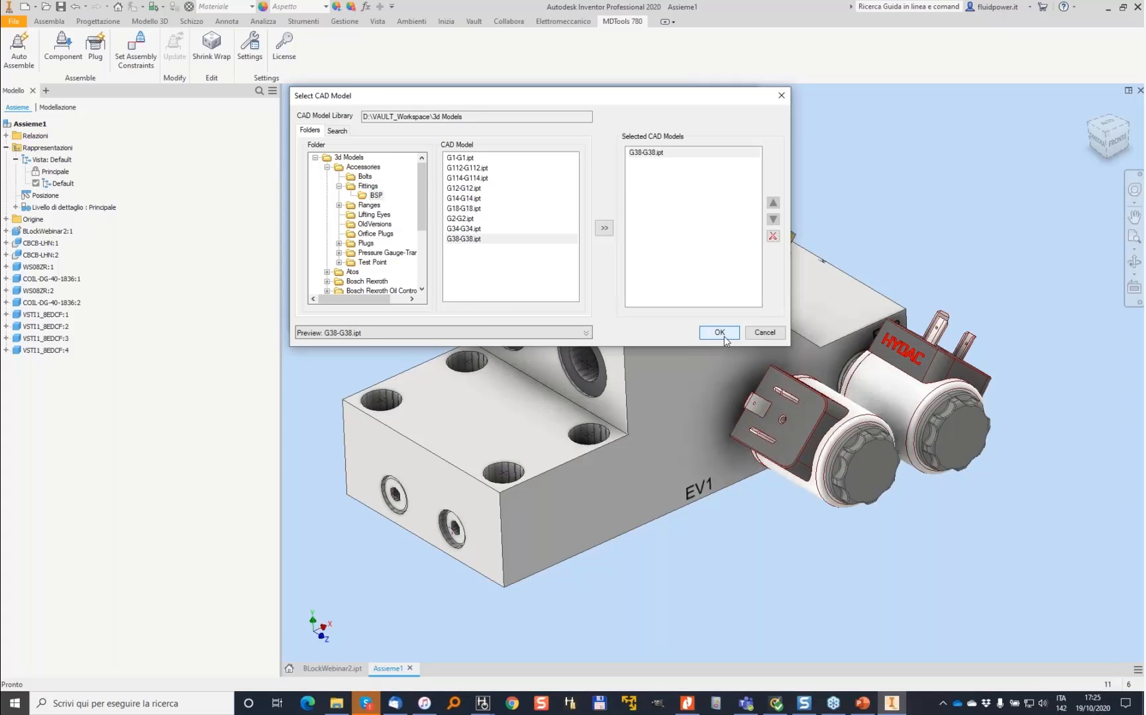
left_click(719, 333)
- Assign the test point MINIMESS M_16x2_EMA3_1_4.ipt to the remaining selected cavities, then update all components and close
left_click_drag(384, 246, 390, 259)
left_click(444, 314)
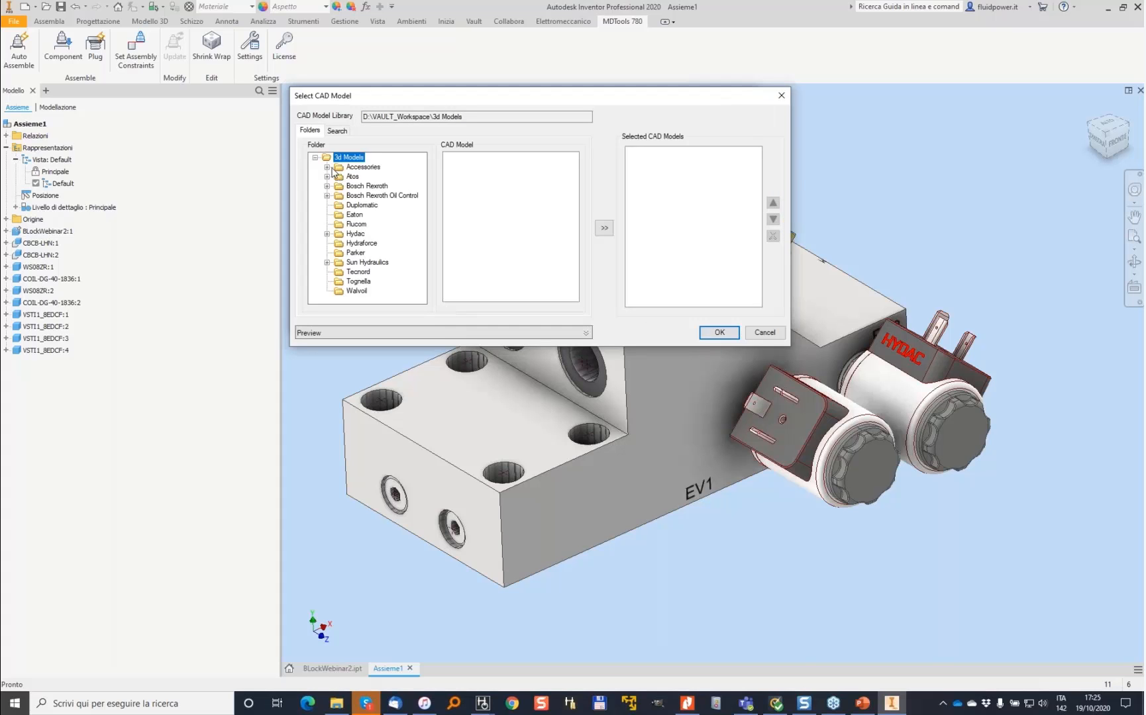
double_click(332, 168)
double_click(379, 255)
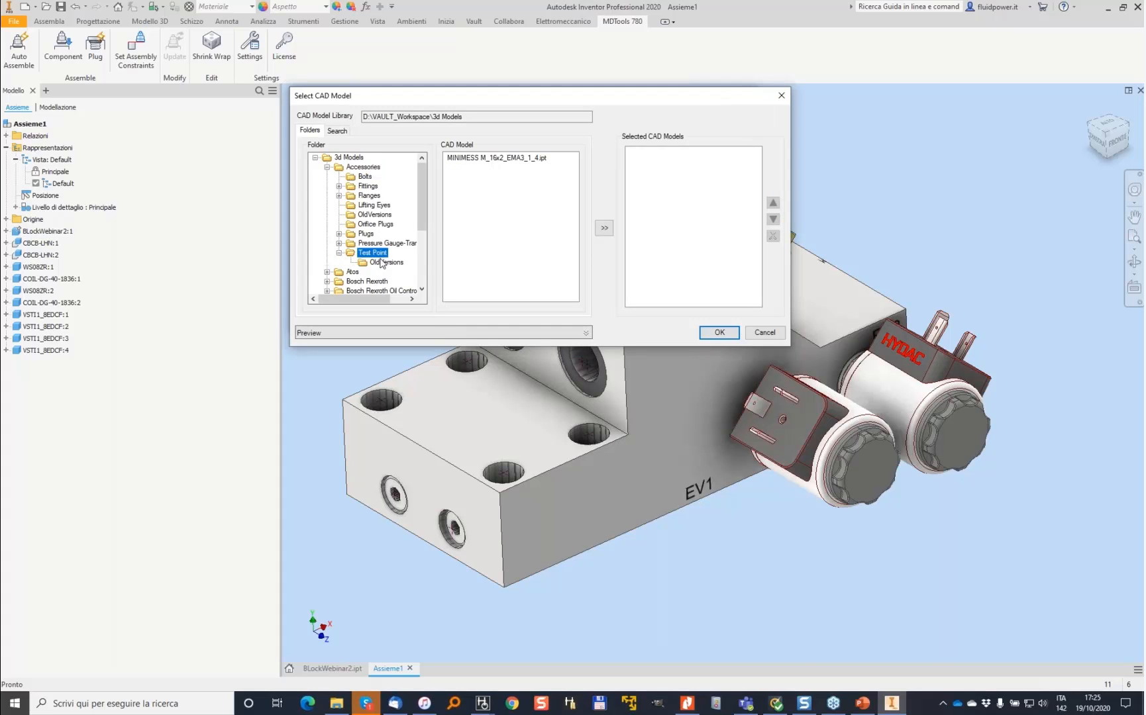
left_click(497, 157)
left_click(604, 228)
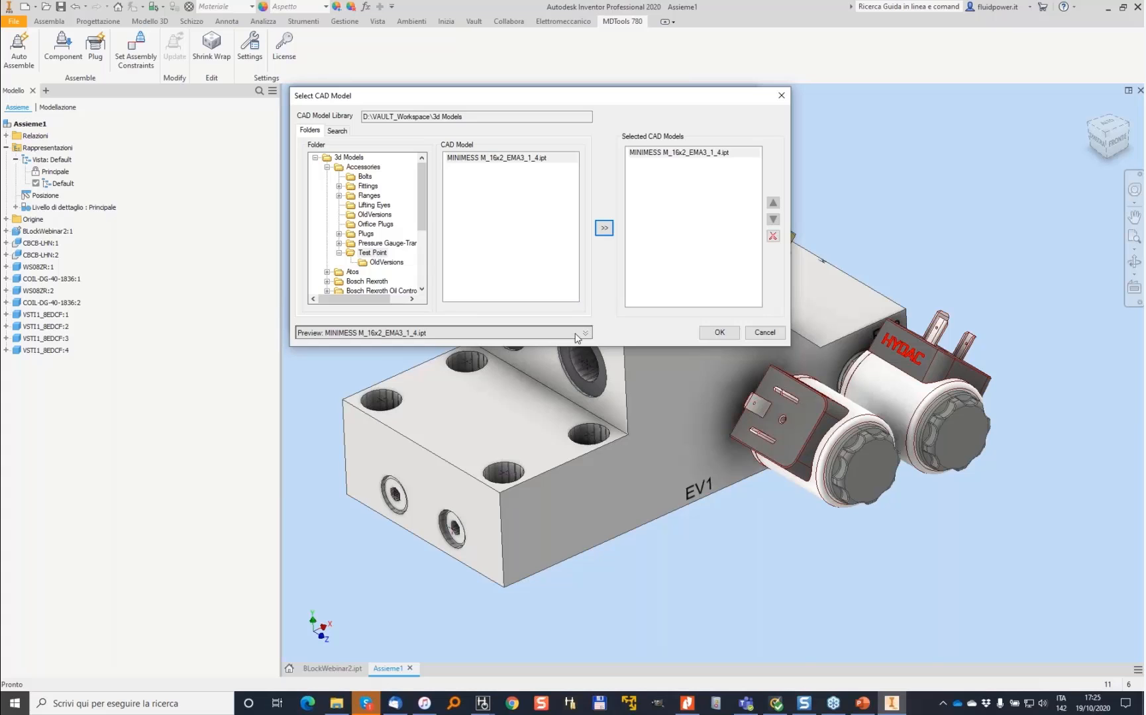
left_click(585, 333)
left_click(719, 476)
left_click(677, 316)
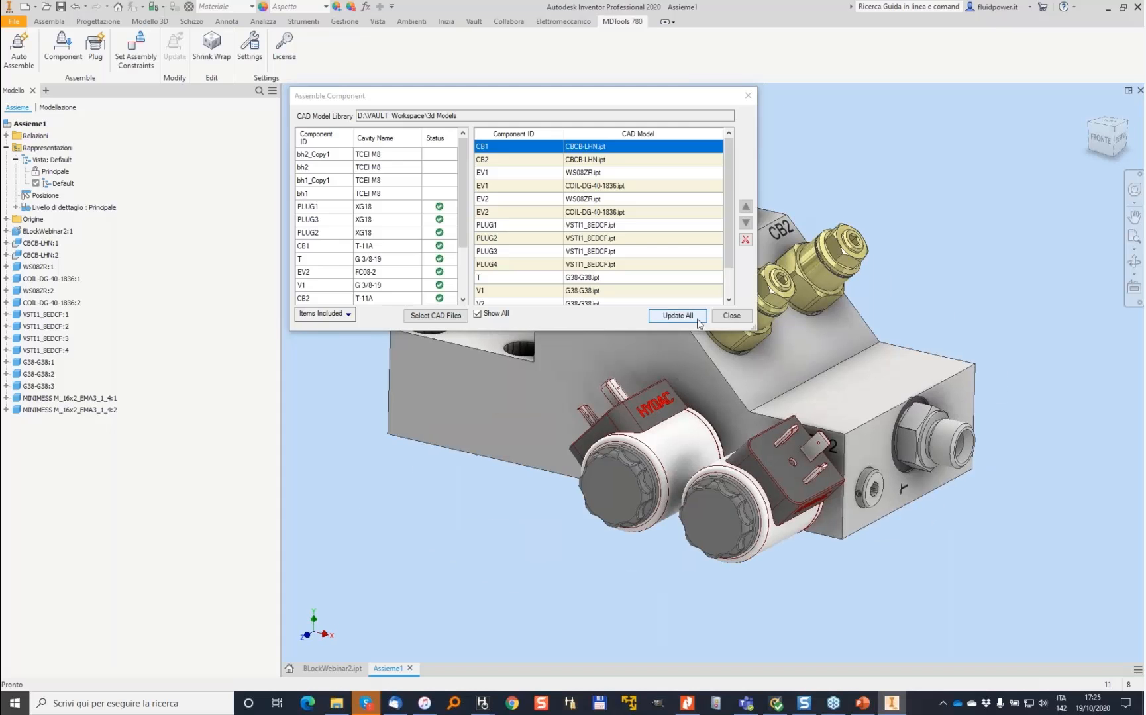
left_click(731, 317)
- In the manifold part, try to nudge the port cavity near T by 1 mm along Y, then cancel the move
middle_click_drag(742, 324, 622, 325, "shift")
scroll(795, 423, "down", 2)
middle_click_drag(714, 509, 707, 447, "shift")
left_click(324, 668)
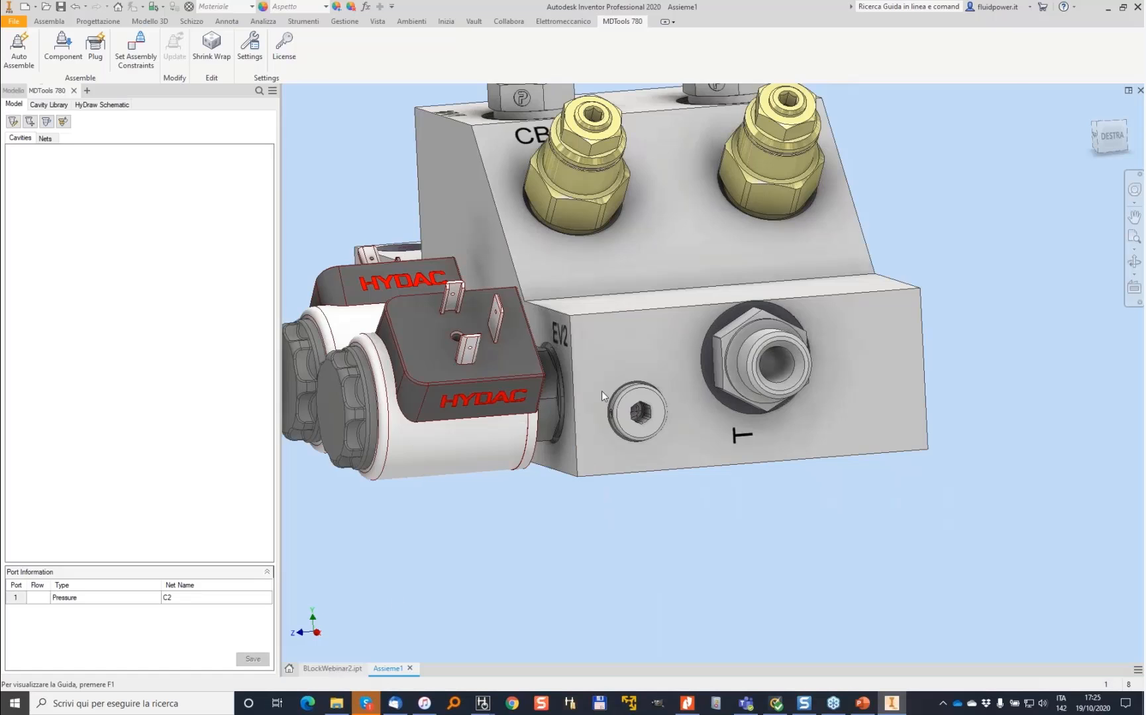
scroll(858, 340, "up", 5)
scroll(859, 341, "up", 2)
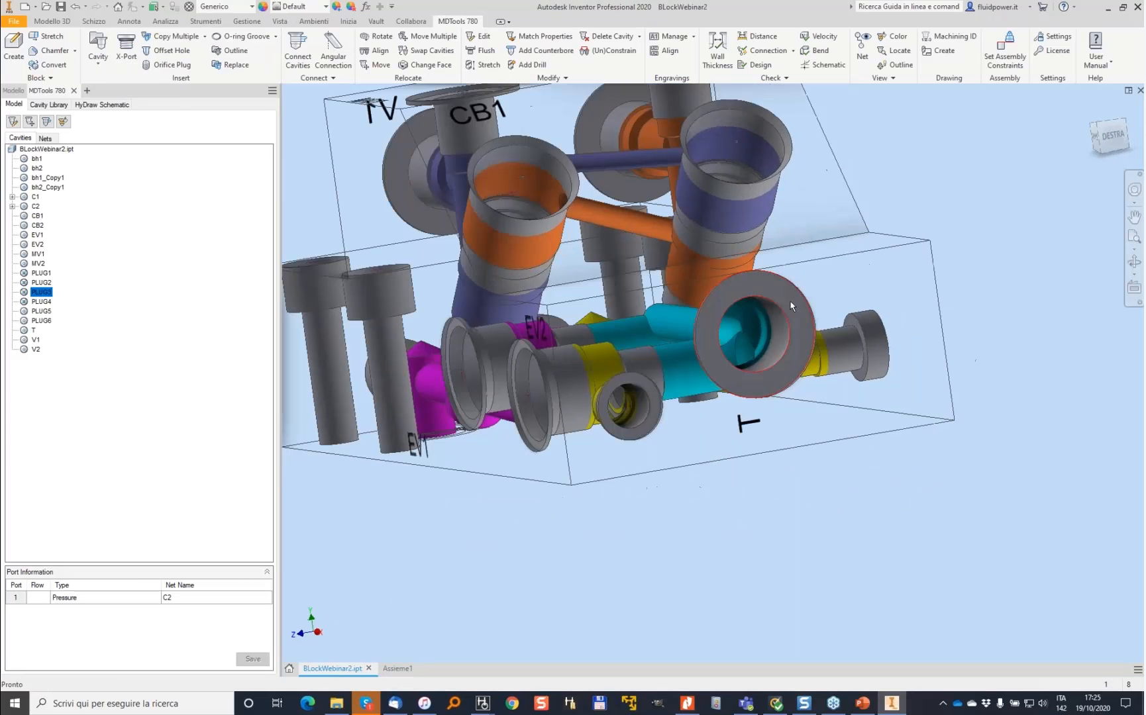
double_click(825, 287)
left_click(627, 296)
left_click(567, 451)
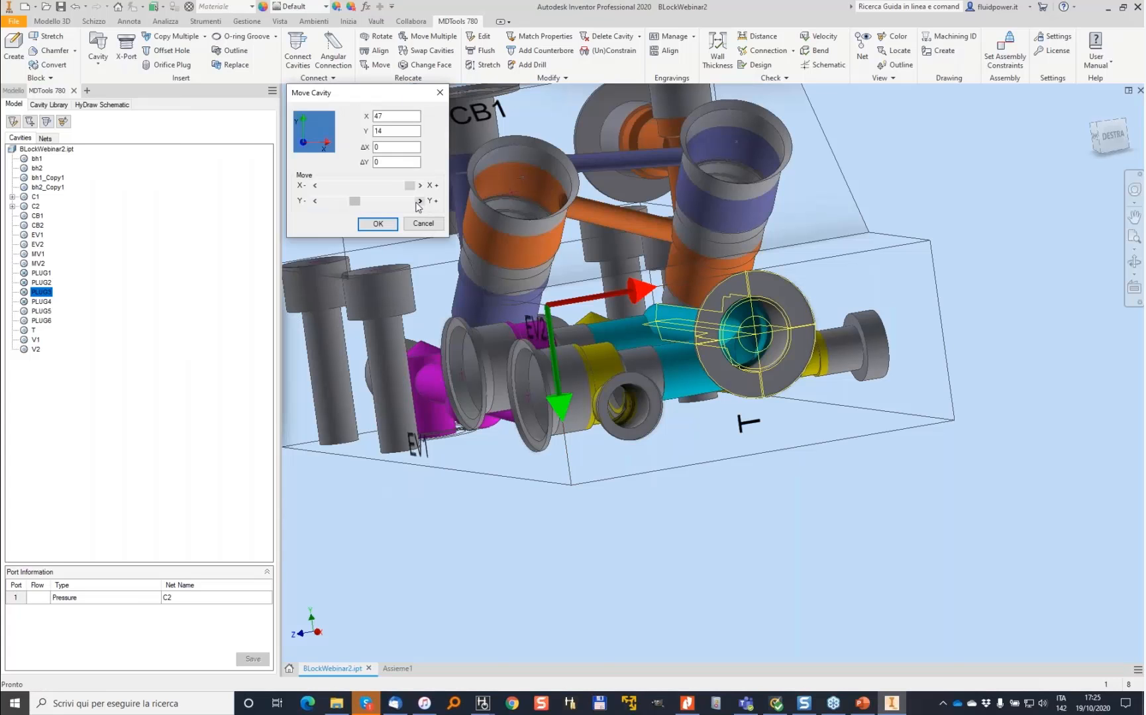
left_click(419, 201)
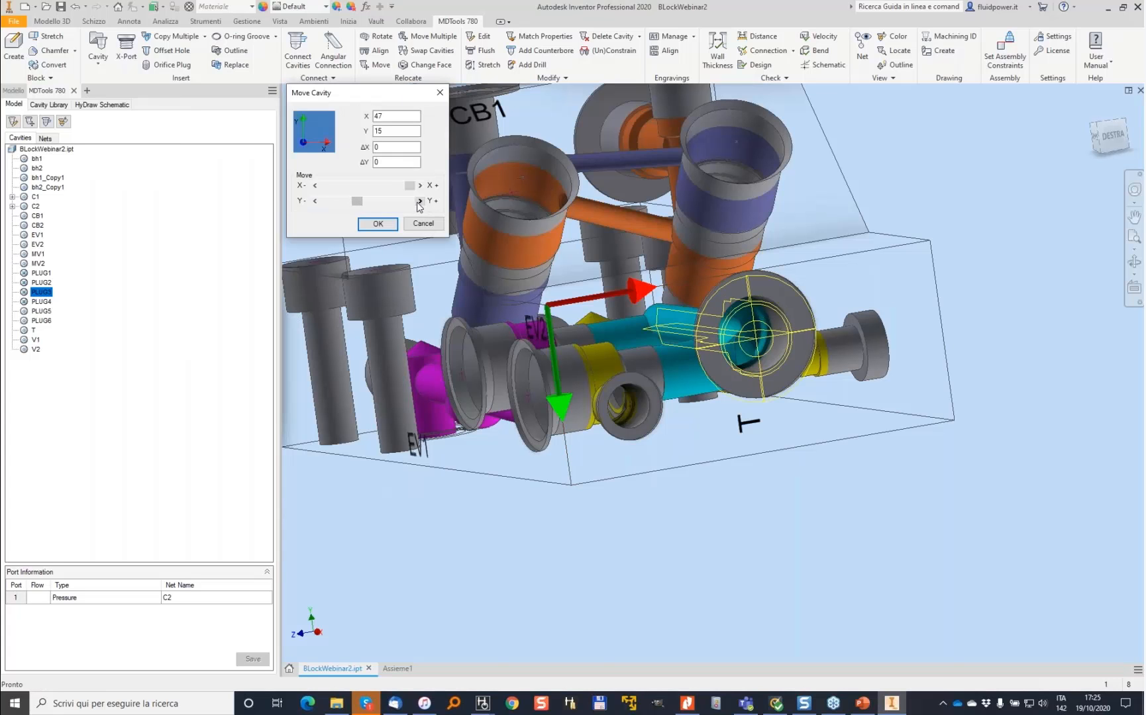
left_click(377, 224)
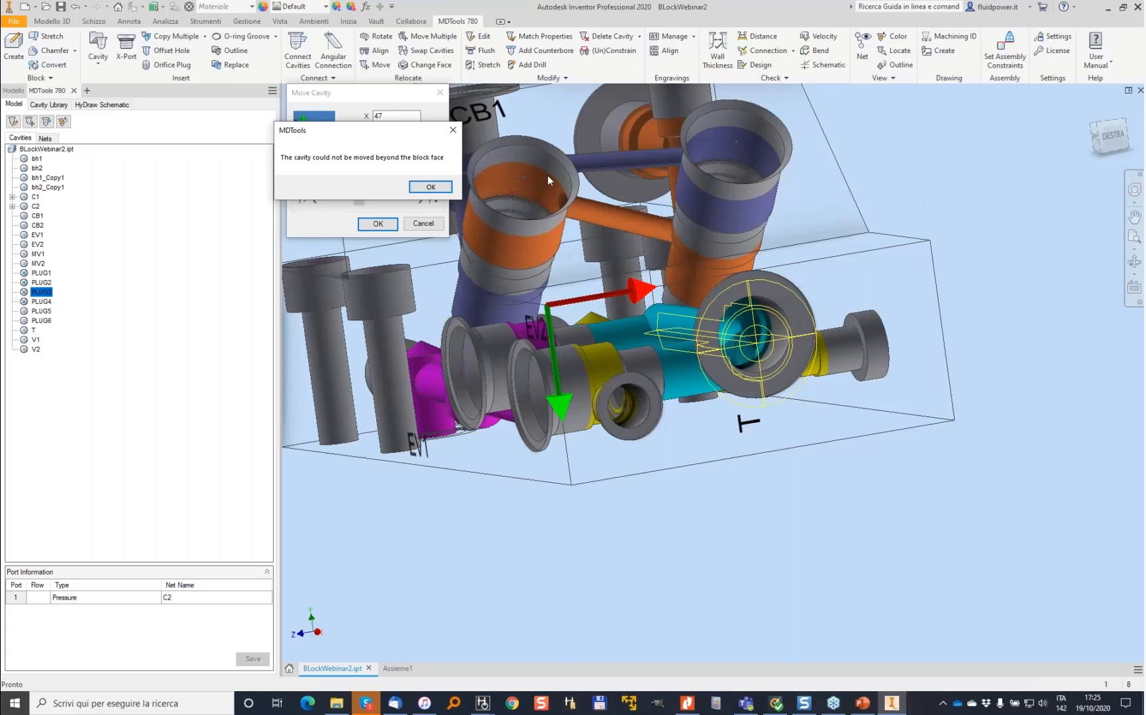
left_click(429, 187)
left_click(424, 224)
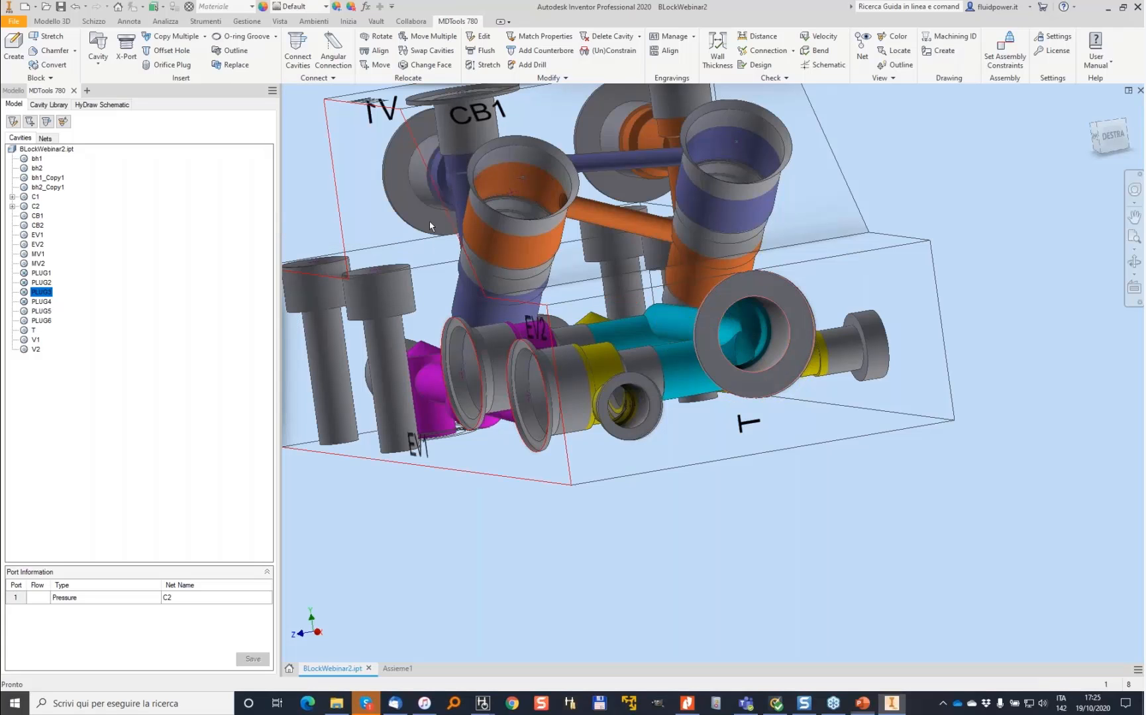
- Use Change Face to relocate the cavity beside port T onto another block face at X 45 and Y 55
left_click(428, 66)
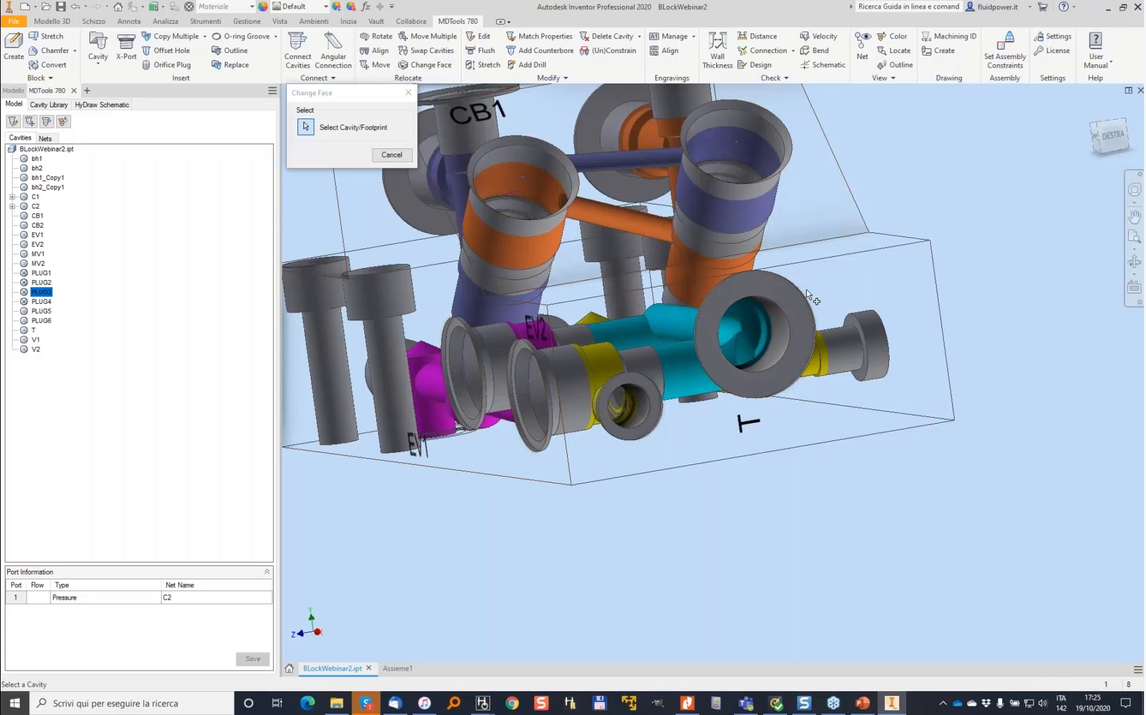
left_click(822, 391)
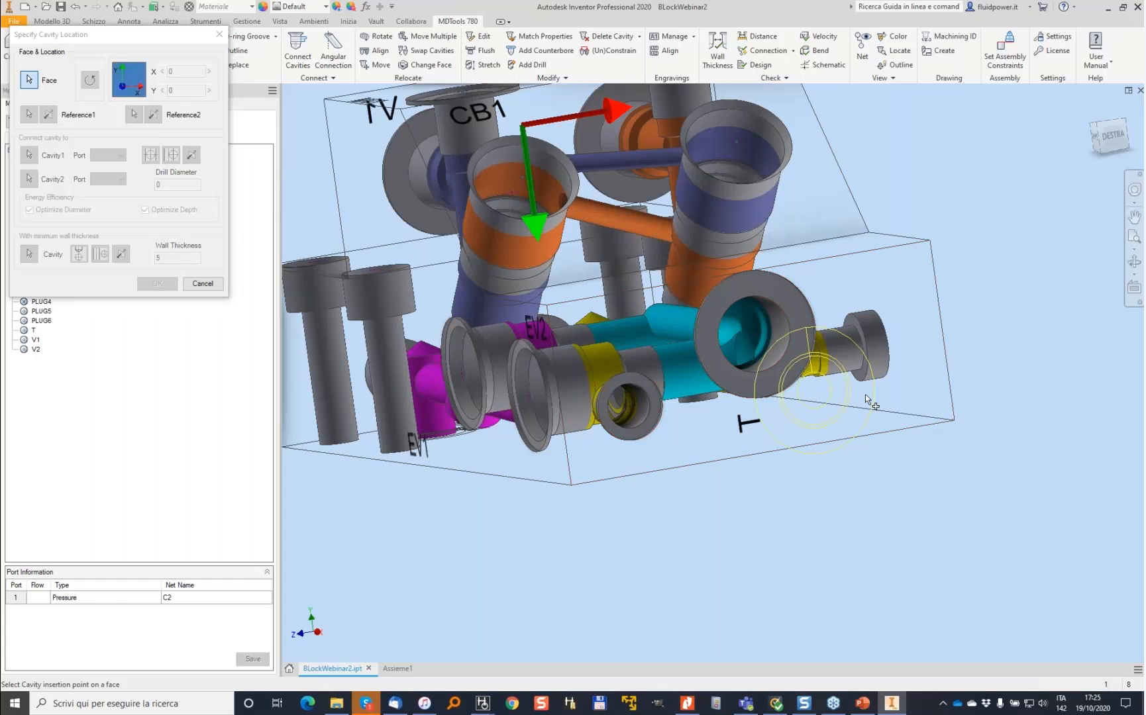
left_click_drag(820, 391, 738, 273)
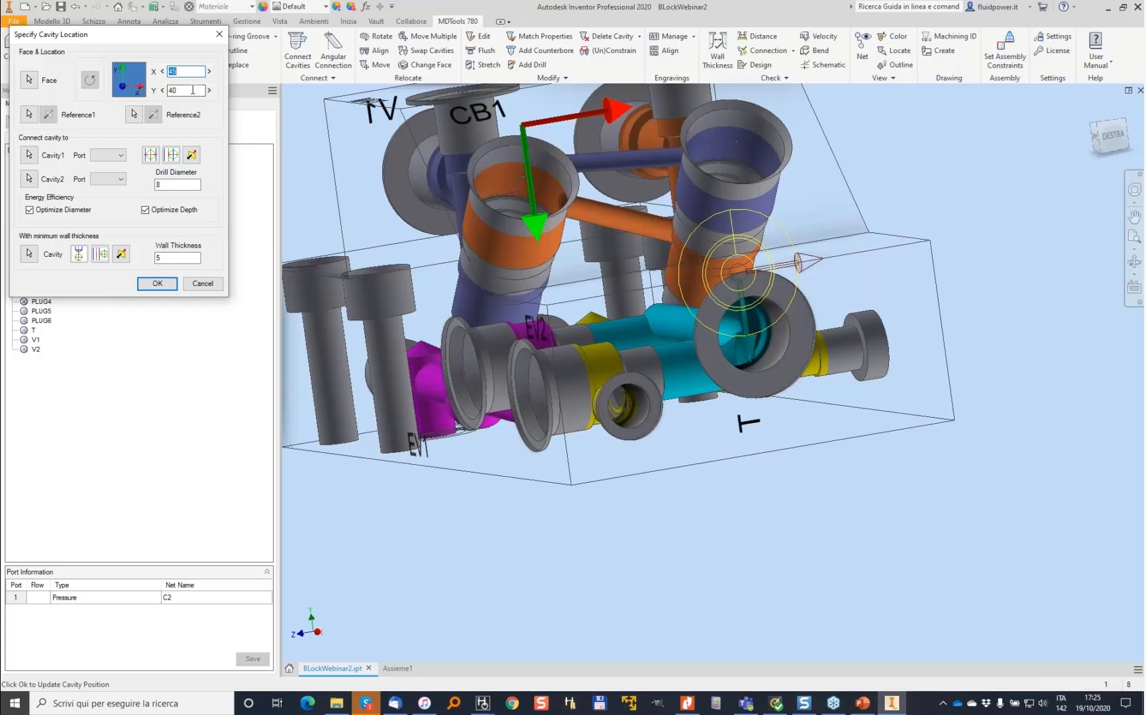
type("60")
key("Tab")
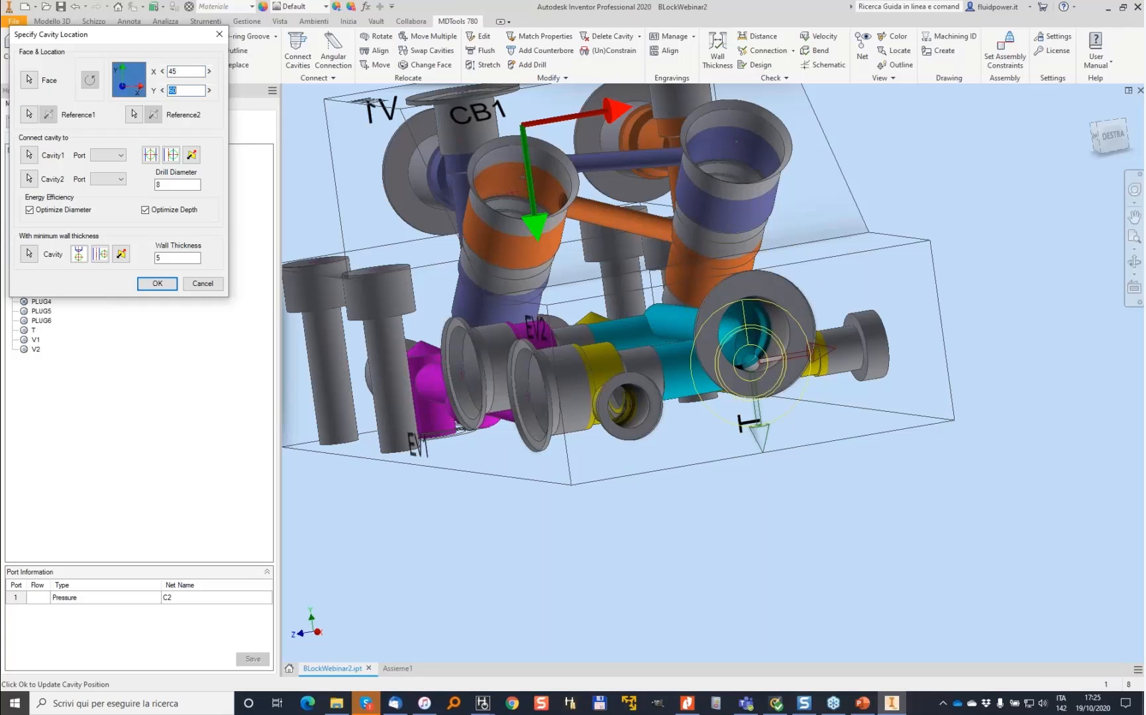
type("5")
key("Return")
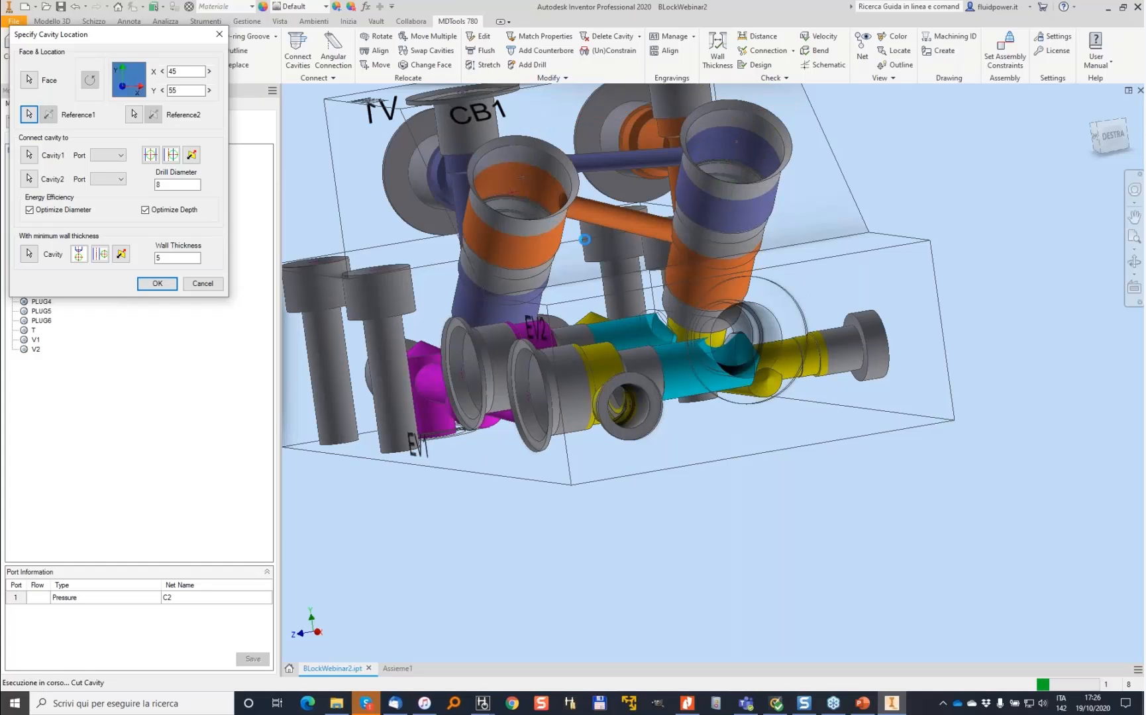
middle_click_drag(690, 237, 650, 251, "shift")
- Check wall thickness around the T cavity with a 4 mm minimum, inspect the flagged pair, then return to the assembly
left_click(718, 50)
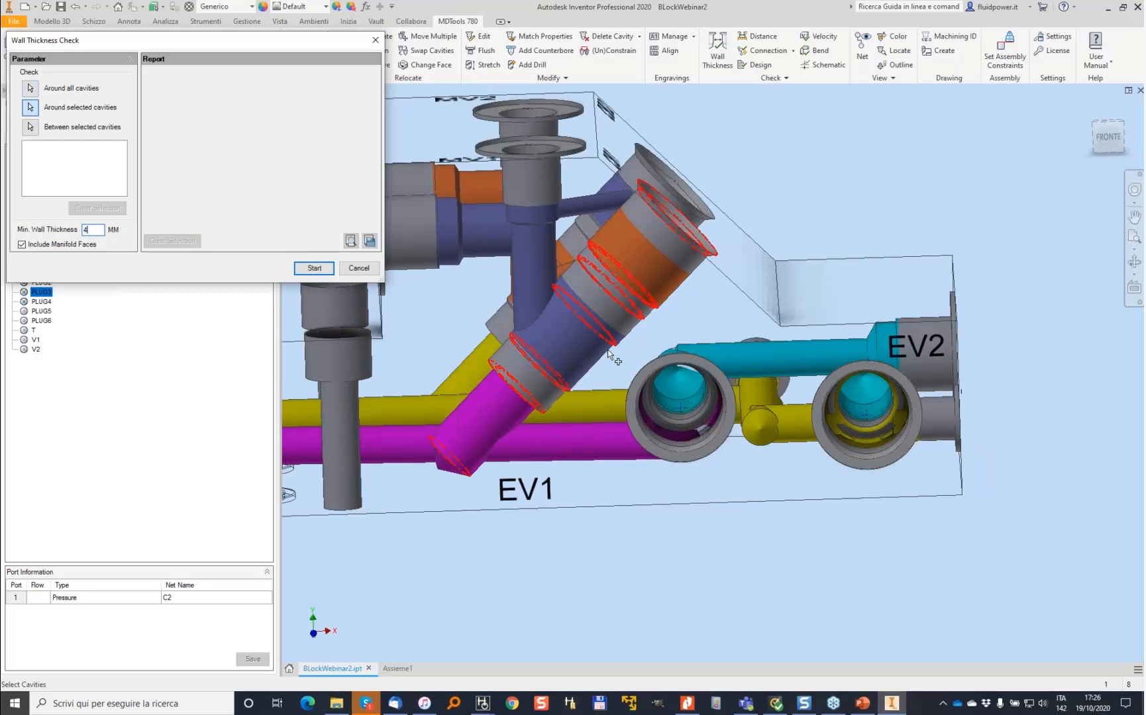
left_click(812, 355)
type("4")
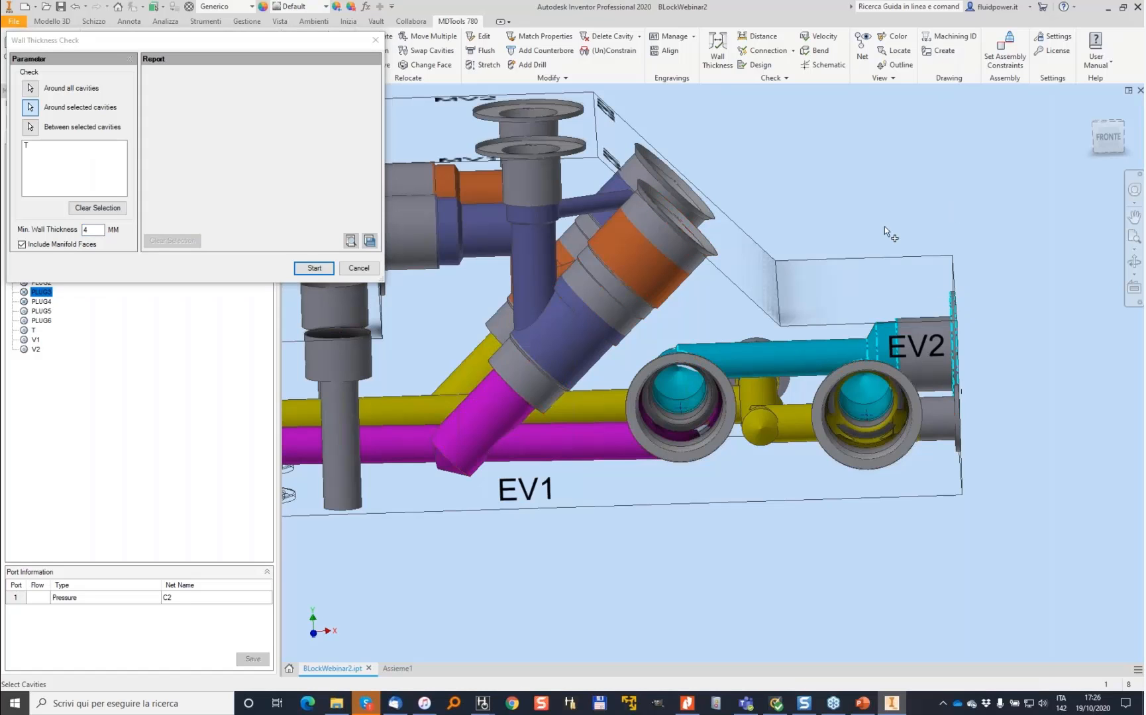
left_click(314, 268)
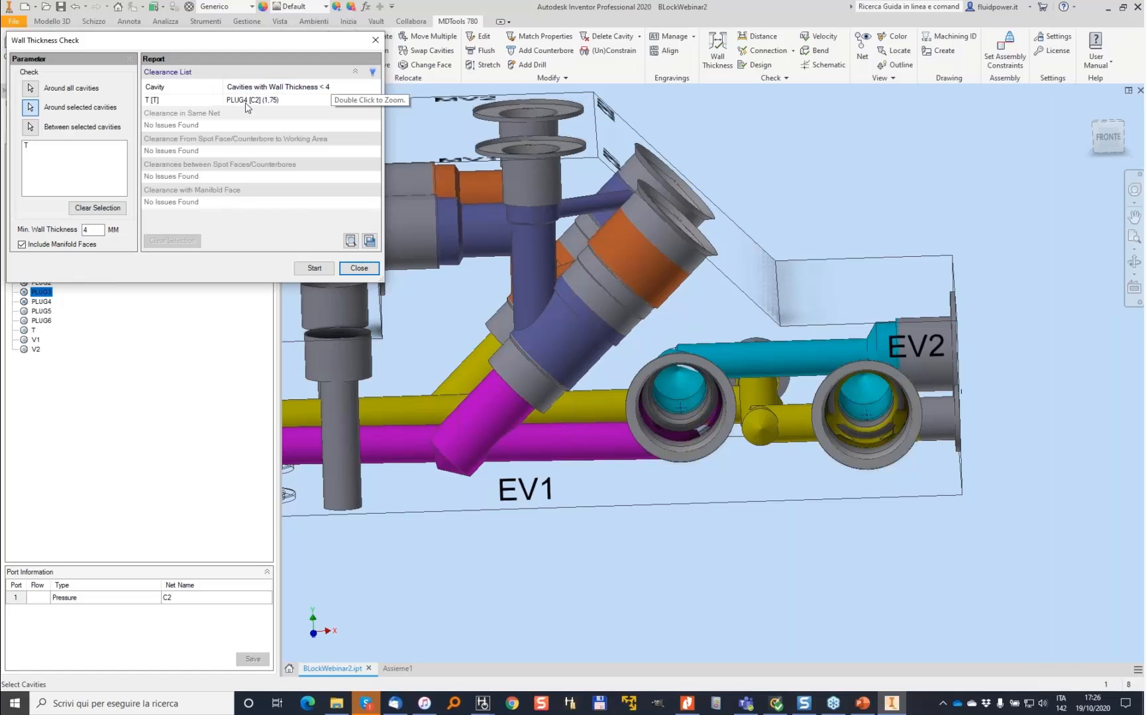
left_click(246, 101)
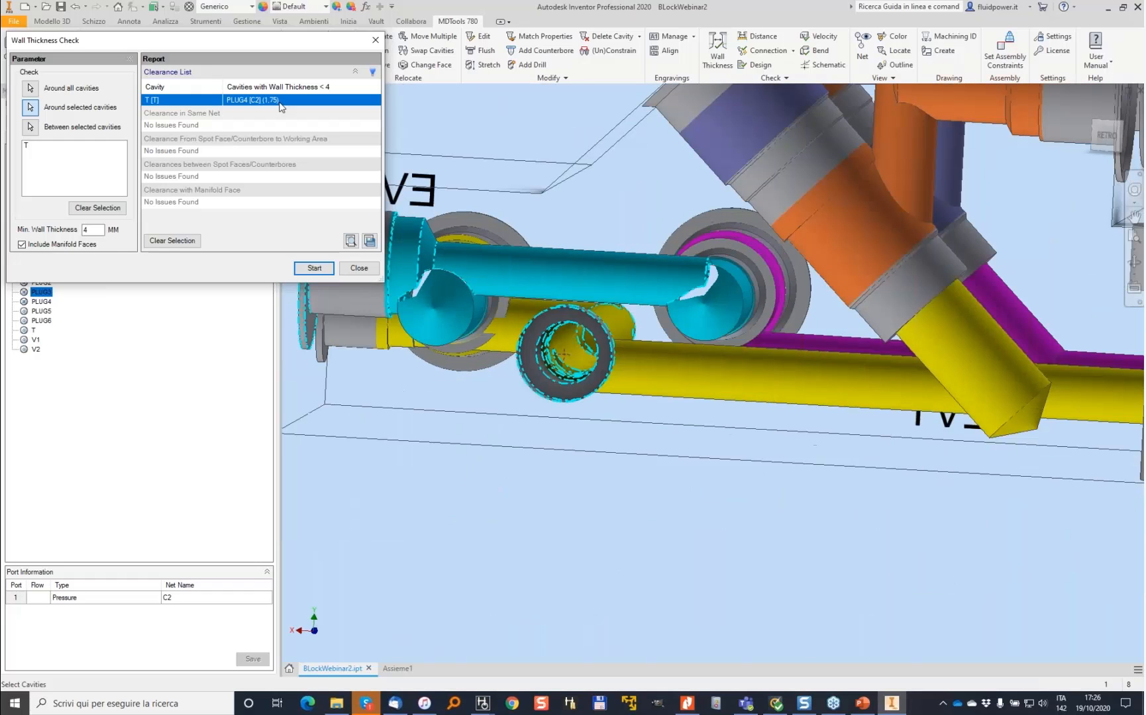
left_click(361, 271)
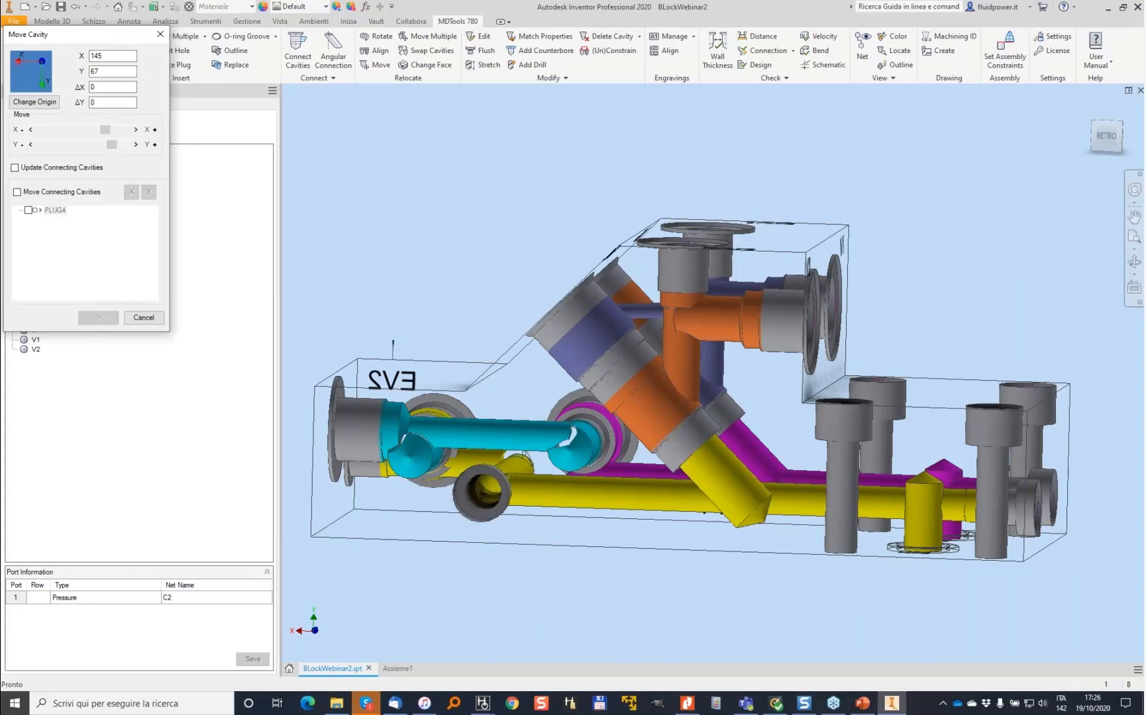
key("F6")
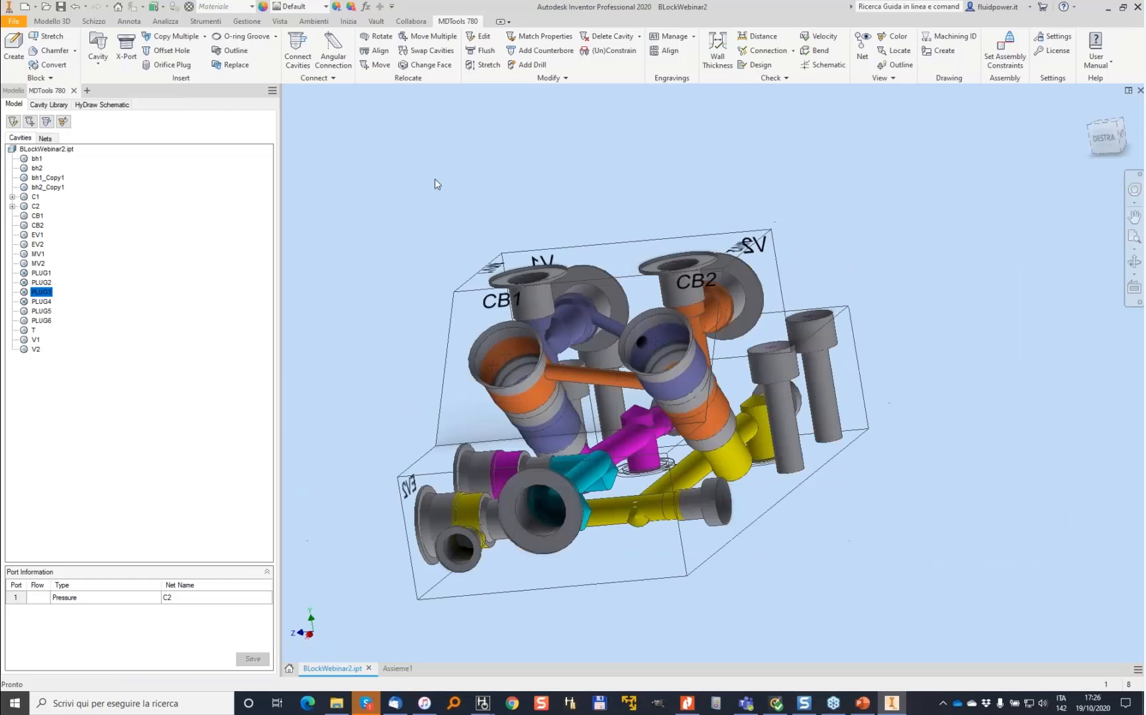
left_click(391, 674)
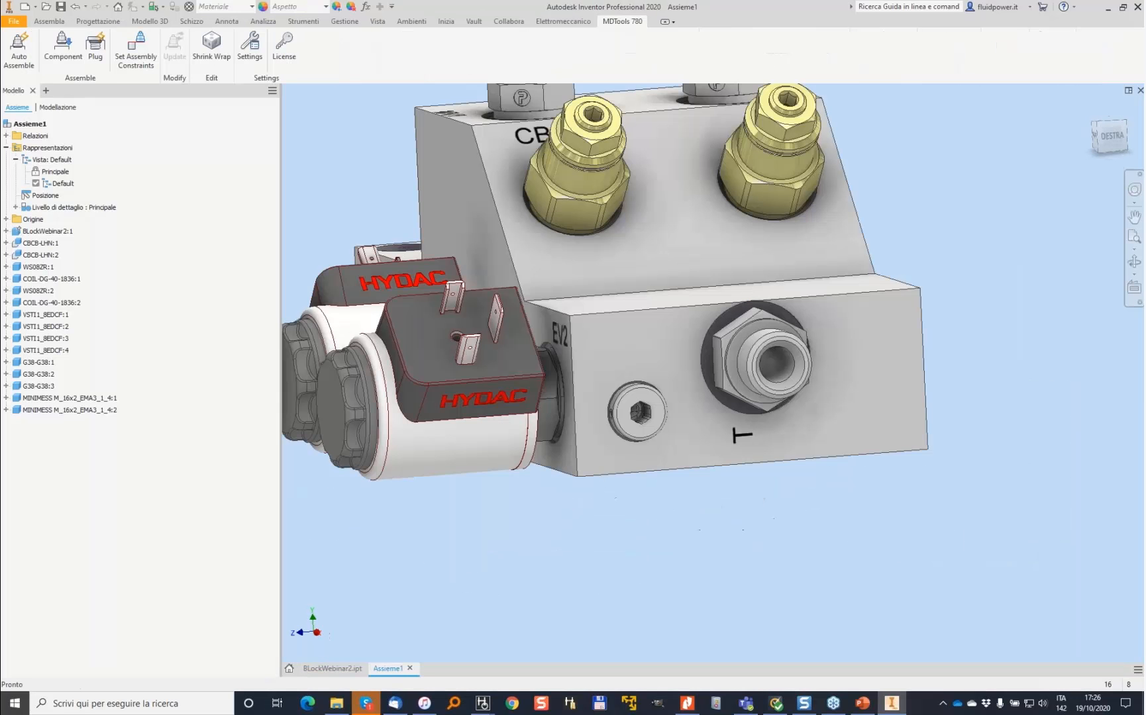
- Update the assembly's components with the MDTools Update command
left_click(132, 8)
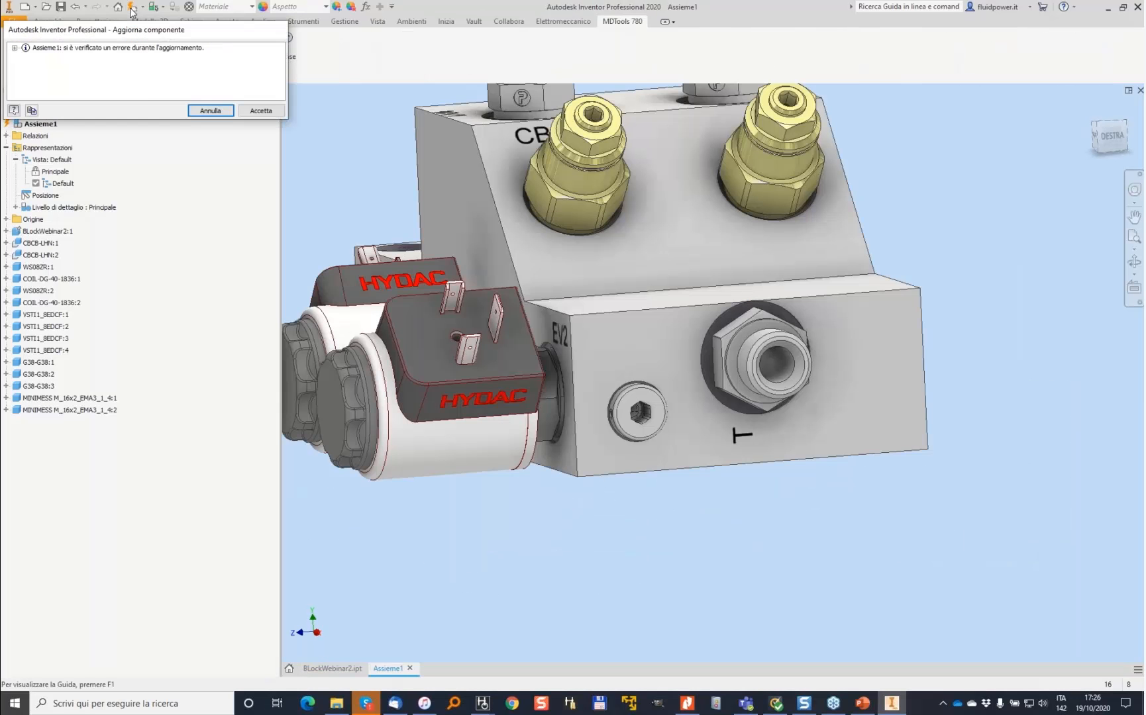
left_click(210, 110)
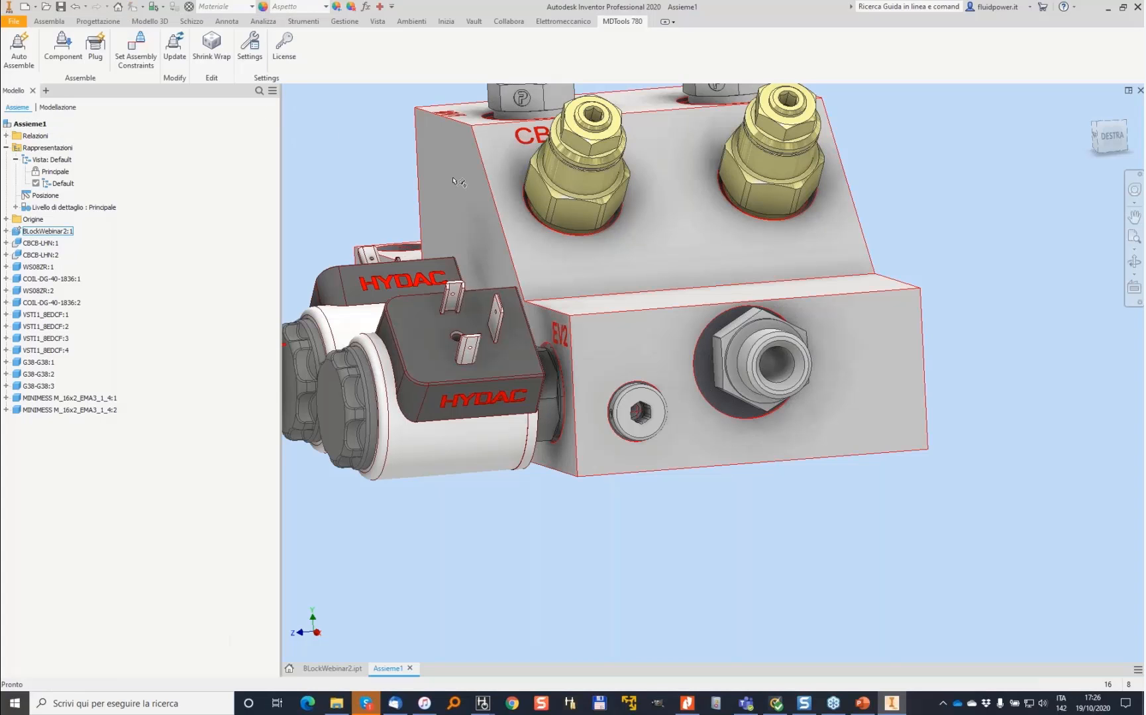
left_click(174, 47)
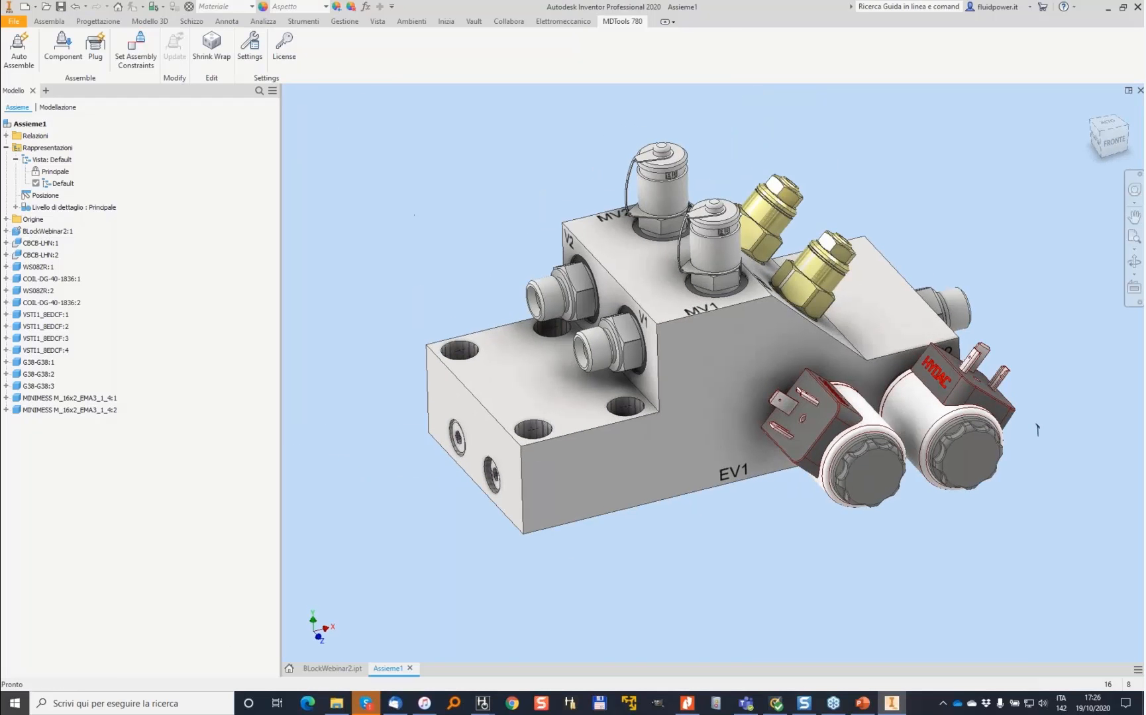
- Save the assembly as AssemblyNRBlock and confirm saving its modified dependent files
key("ctrl+s")
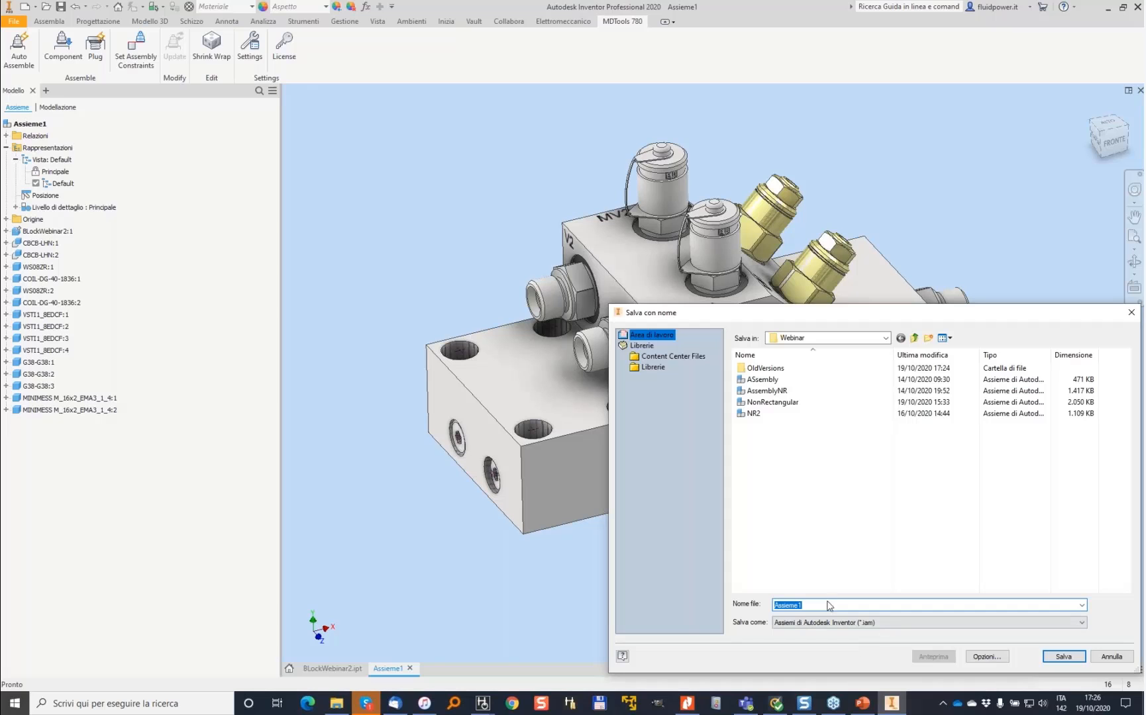
type("AssemblyNR")
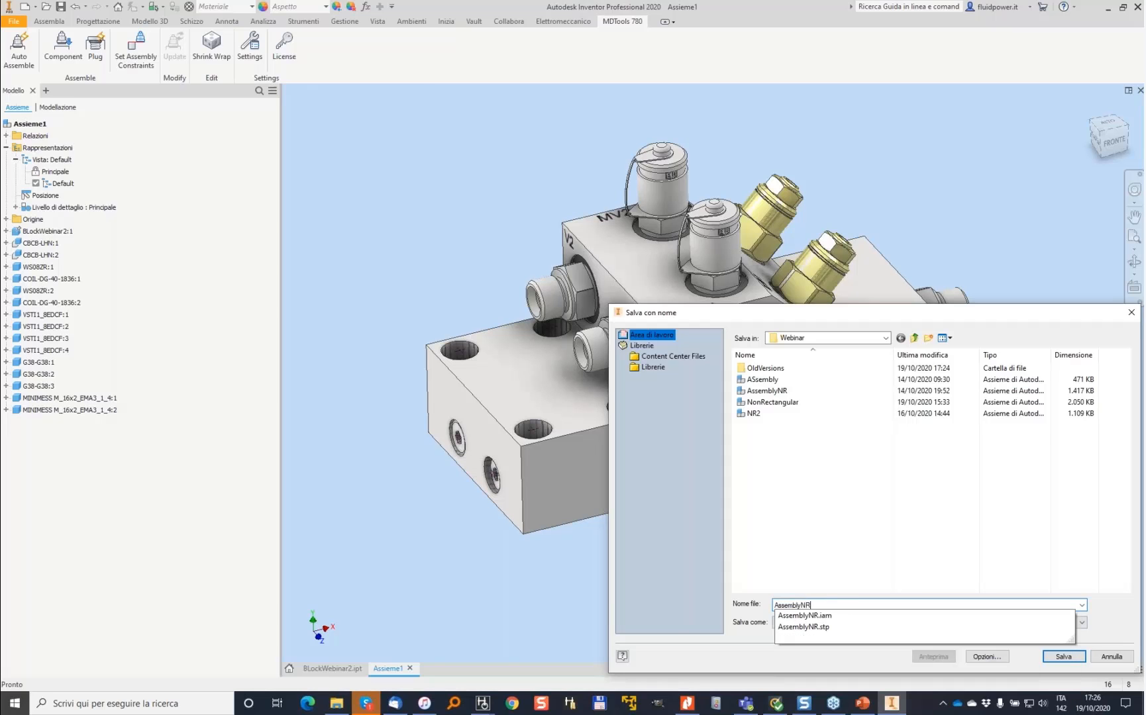
type("Block")
key("Return")
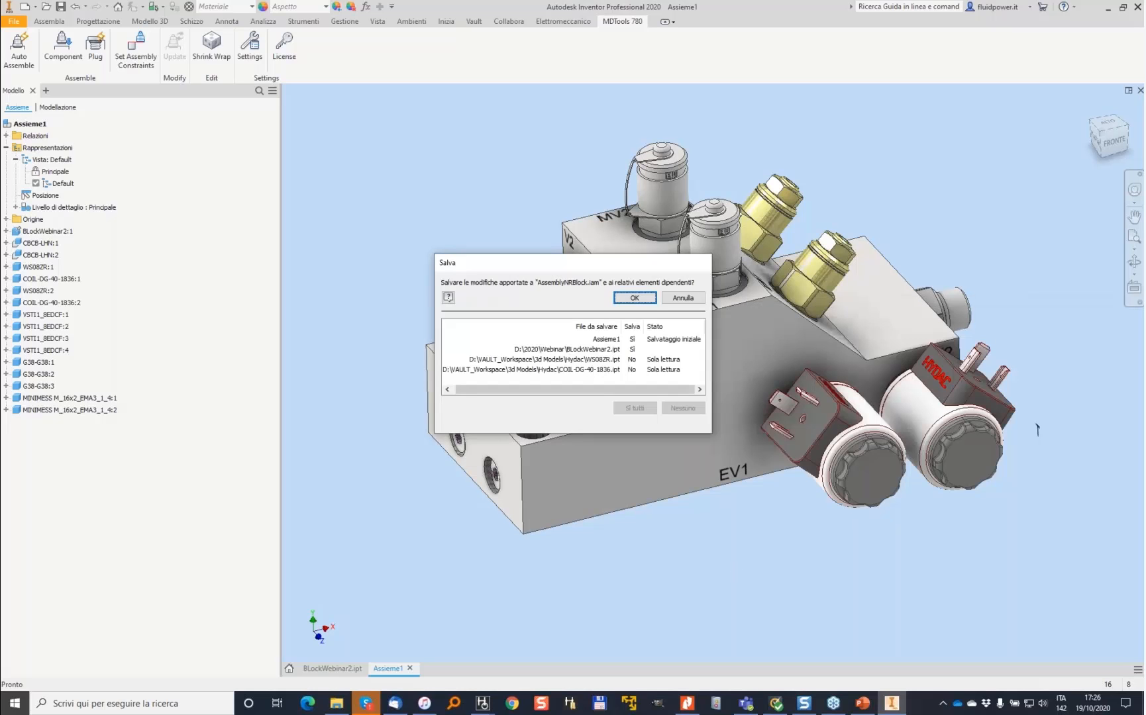
left_click(634, 298)
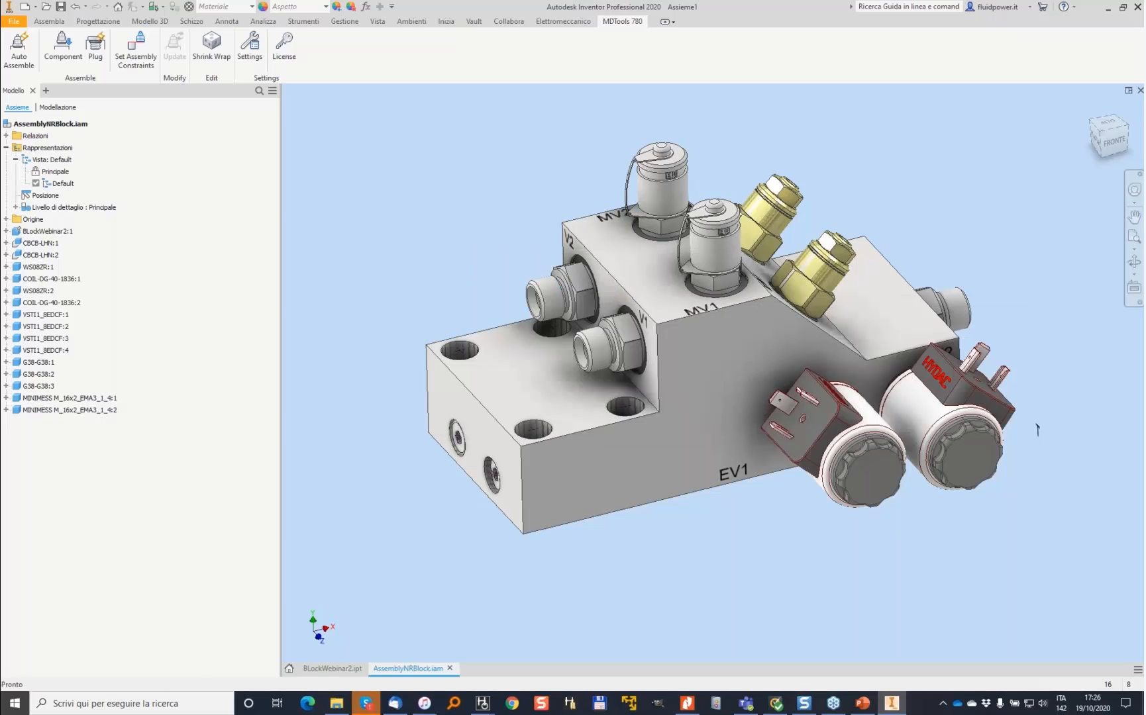
- Create a new drawing from the Standard.dwg template
left_click(26, 10)
left_click(595, 419)
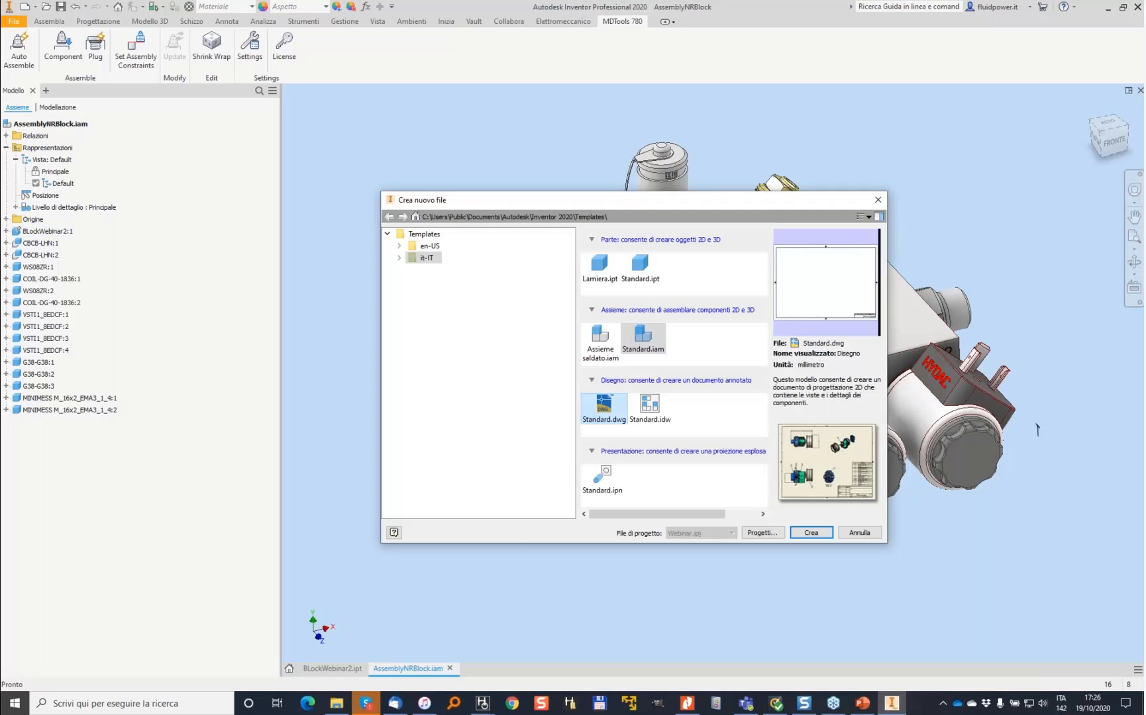
left_click(809, 532)
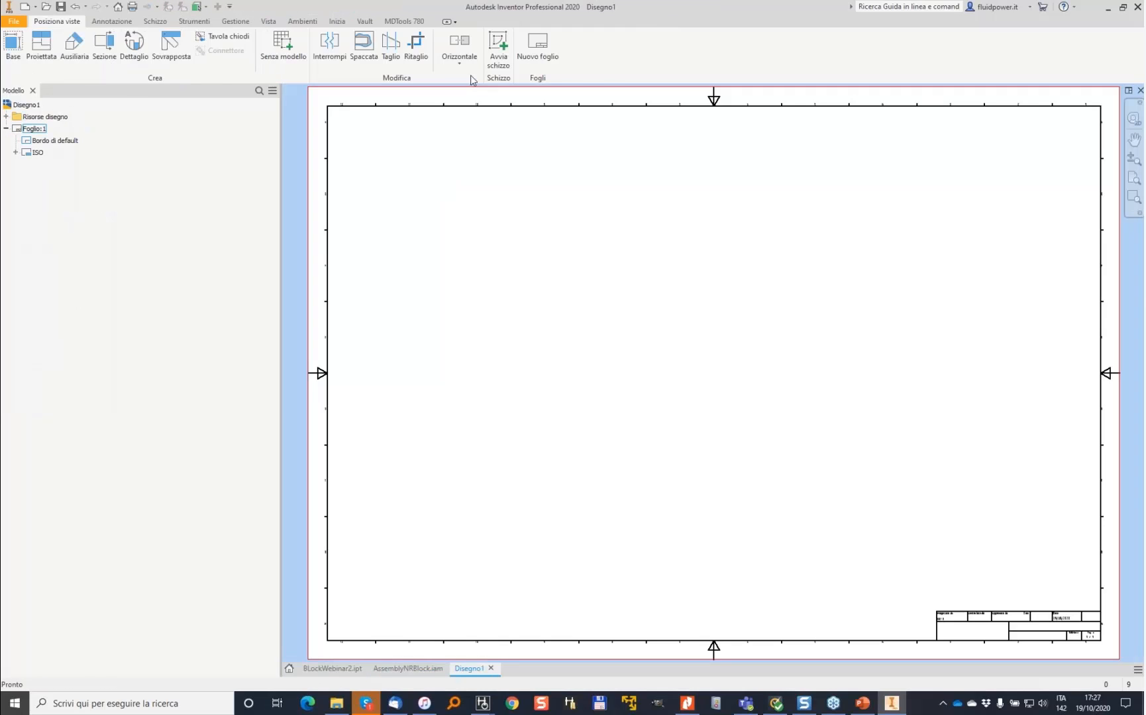
- Create the manifold's drawing views with MDTools, choosing BLockWebinar2.ipt as the model
left_click(414, 22)
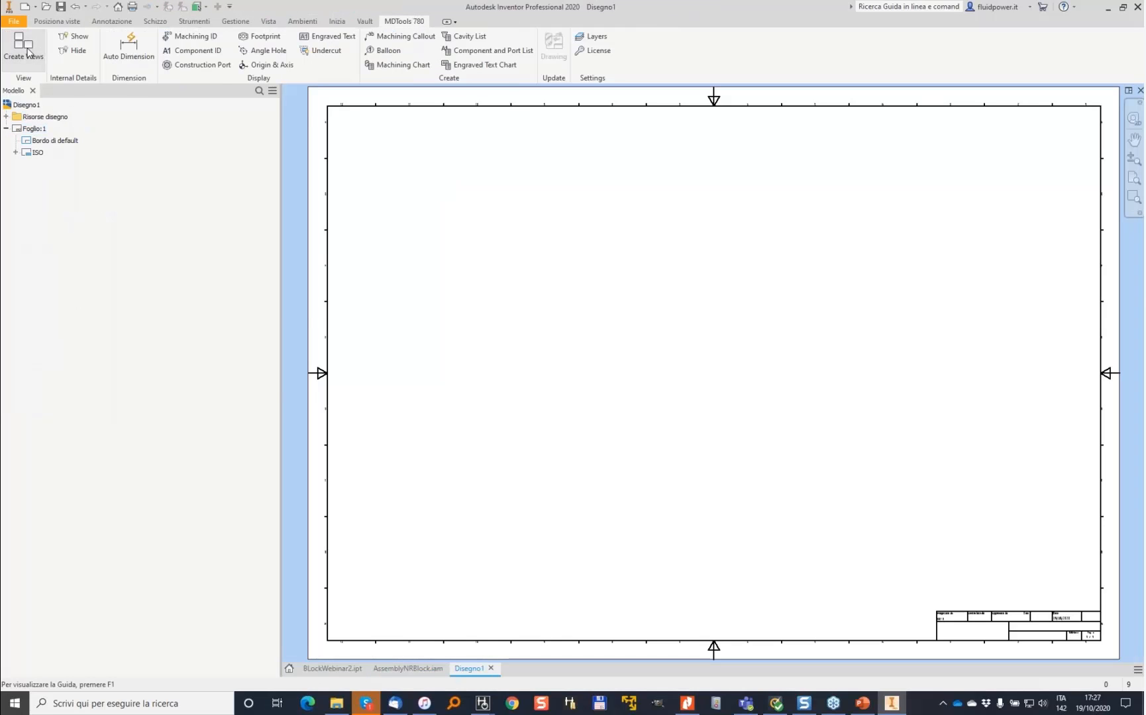
left_click(28, 53)
left_click(441, 140)
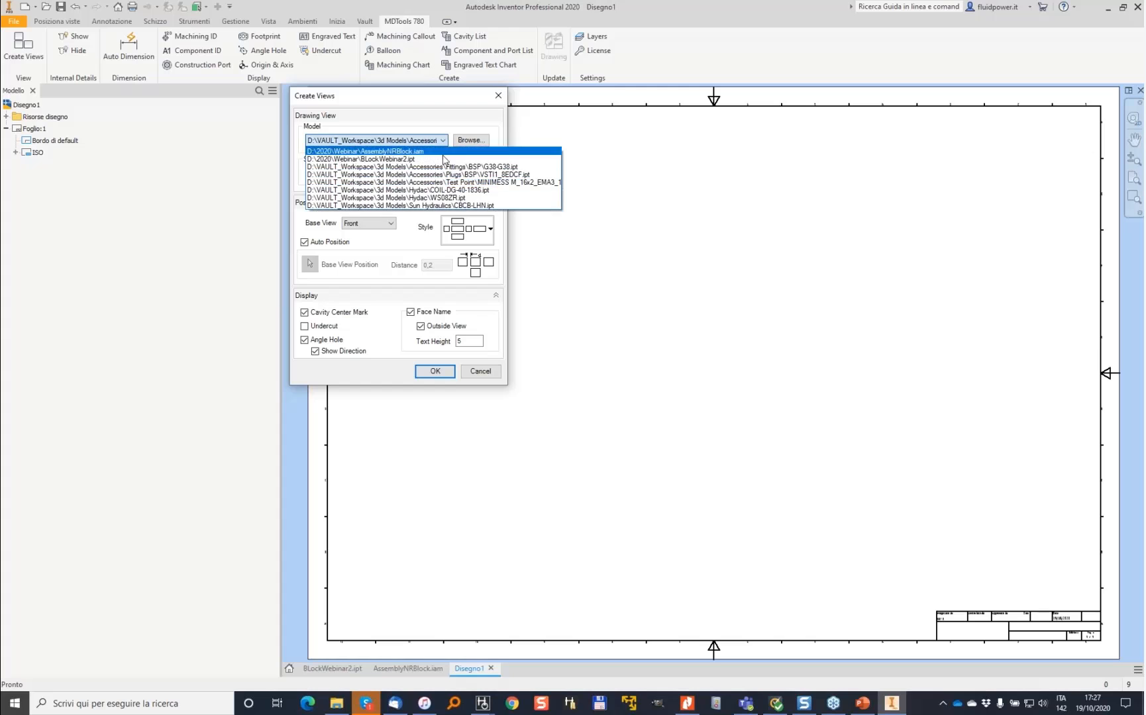
left_click(411, 161)
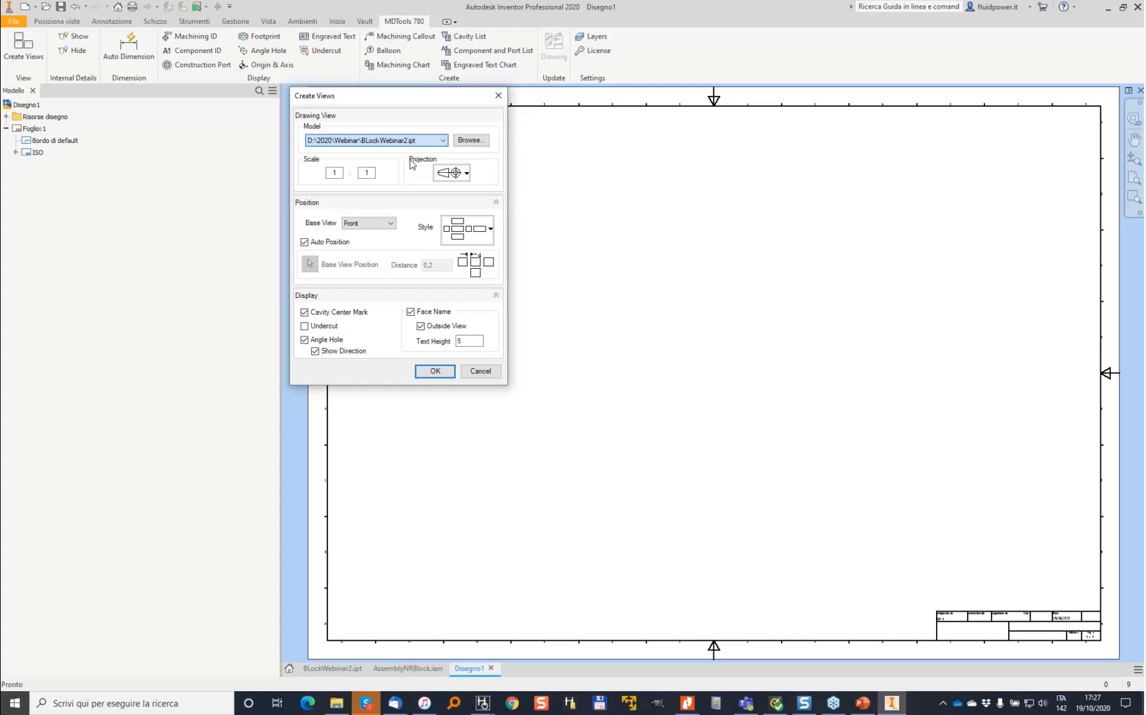
left_click(436, 371)
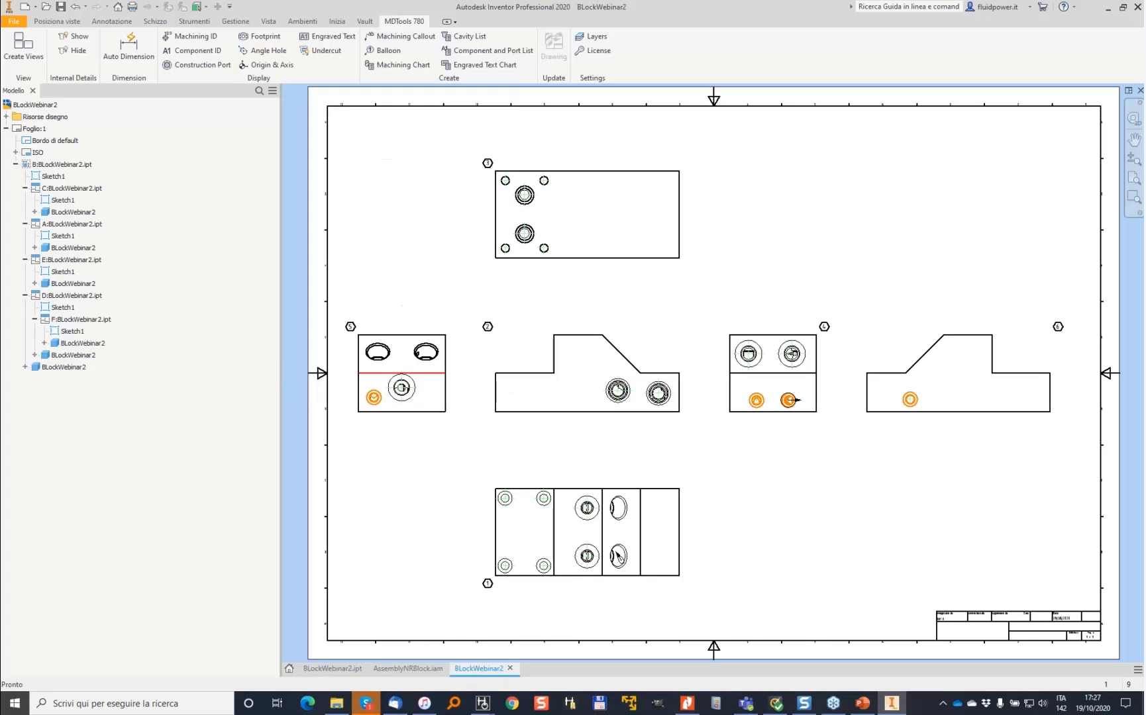
- Auto-dimension the cavities in all drawing views
left_click(121, 62)
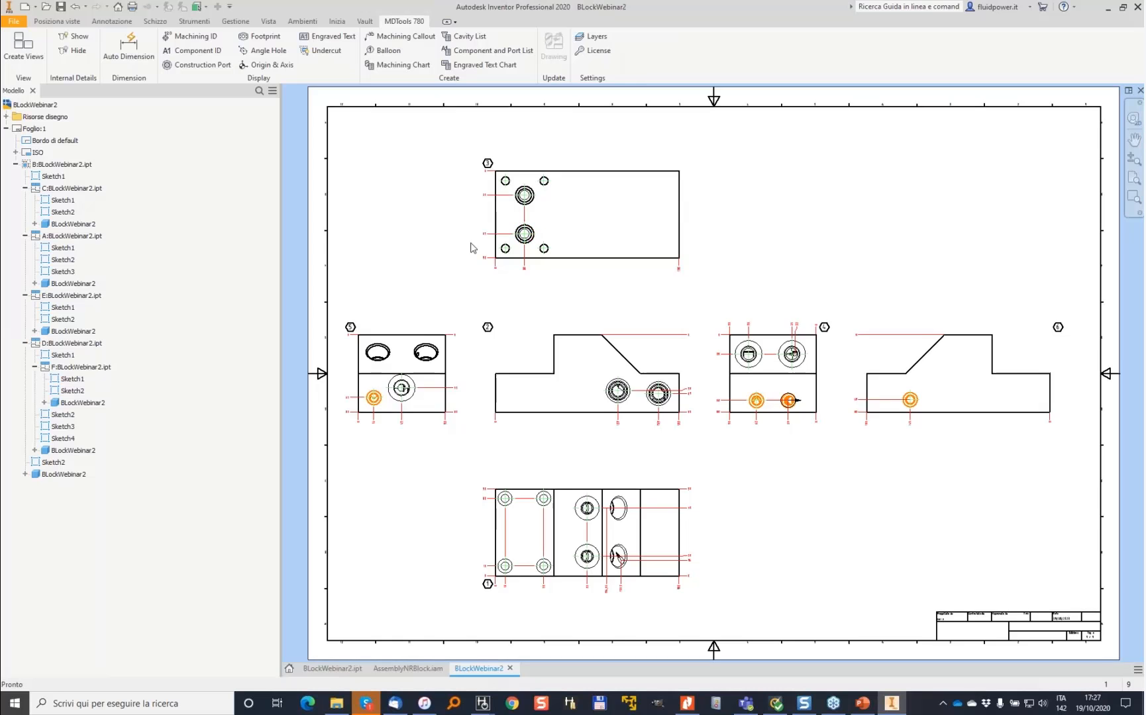
scroll(520, 286, "up", 4)
scroll(704, 482, "down", 3)
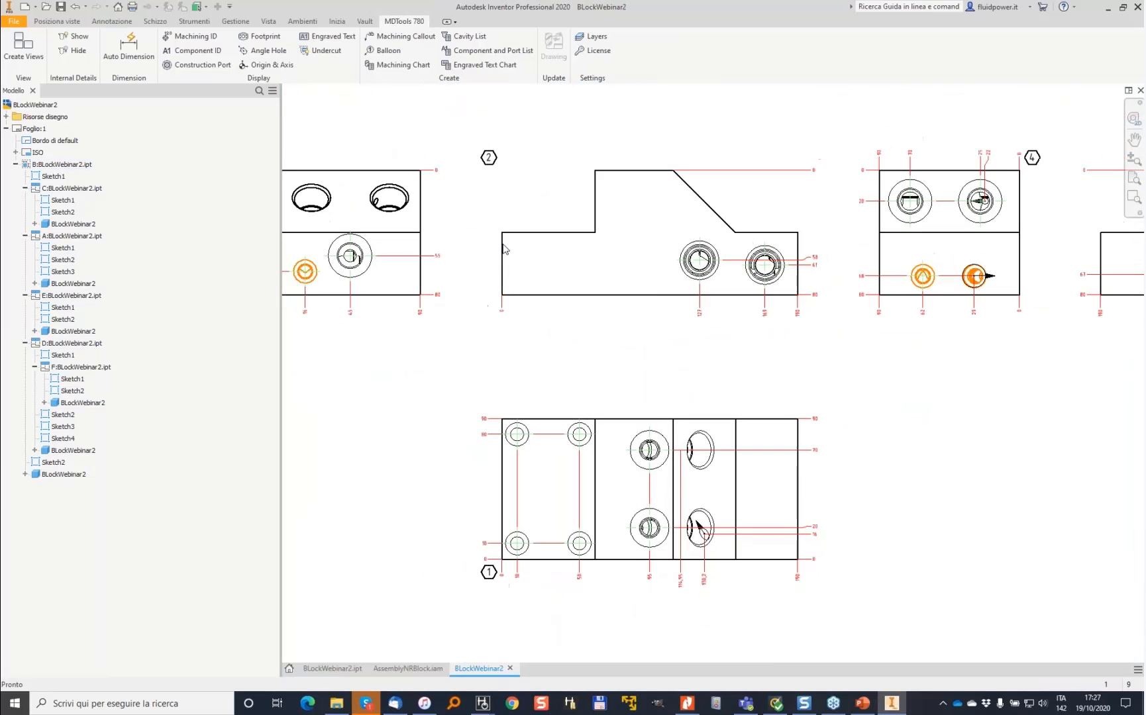
scroll(483, 223, "down", 1)
- Create section view A-A with a vertical cut line through the left side view's cavities
mouse_move(504, 159)
middle_mouse_down()
mouse_move(502, 230)
mouse_move(438, 251)
mouse_move(469, 252)
middle_mouse_up()
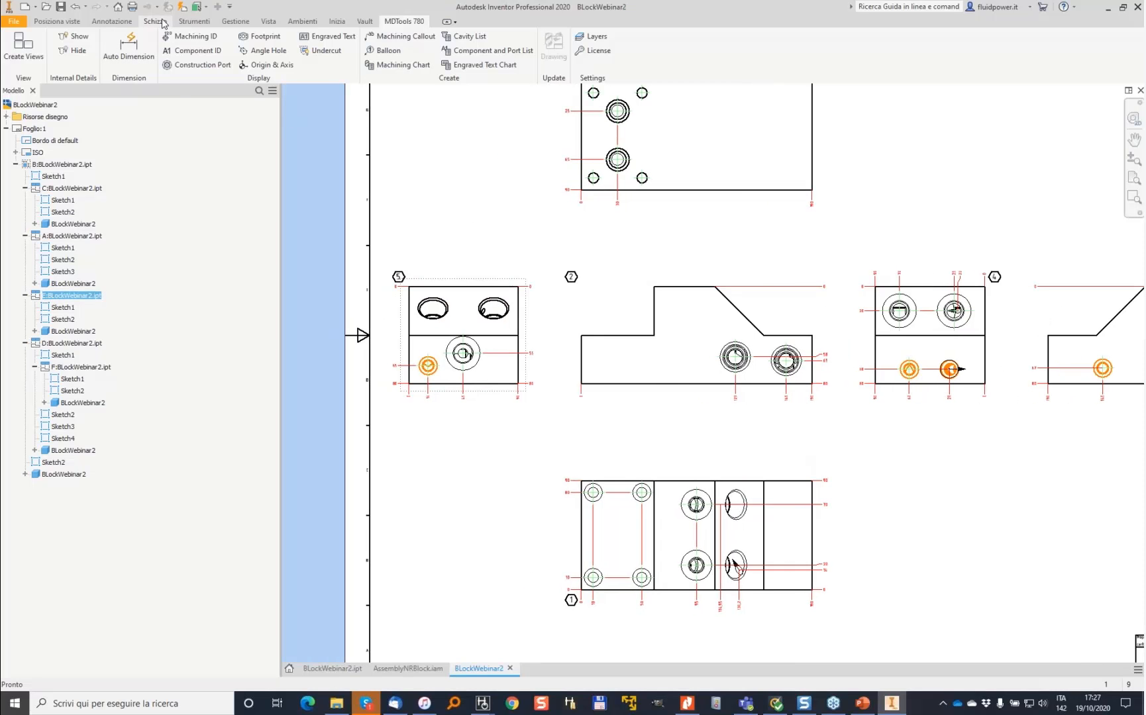
left_click(57, 21)
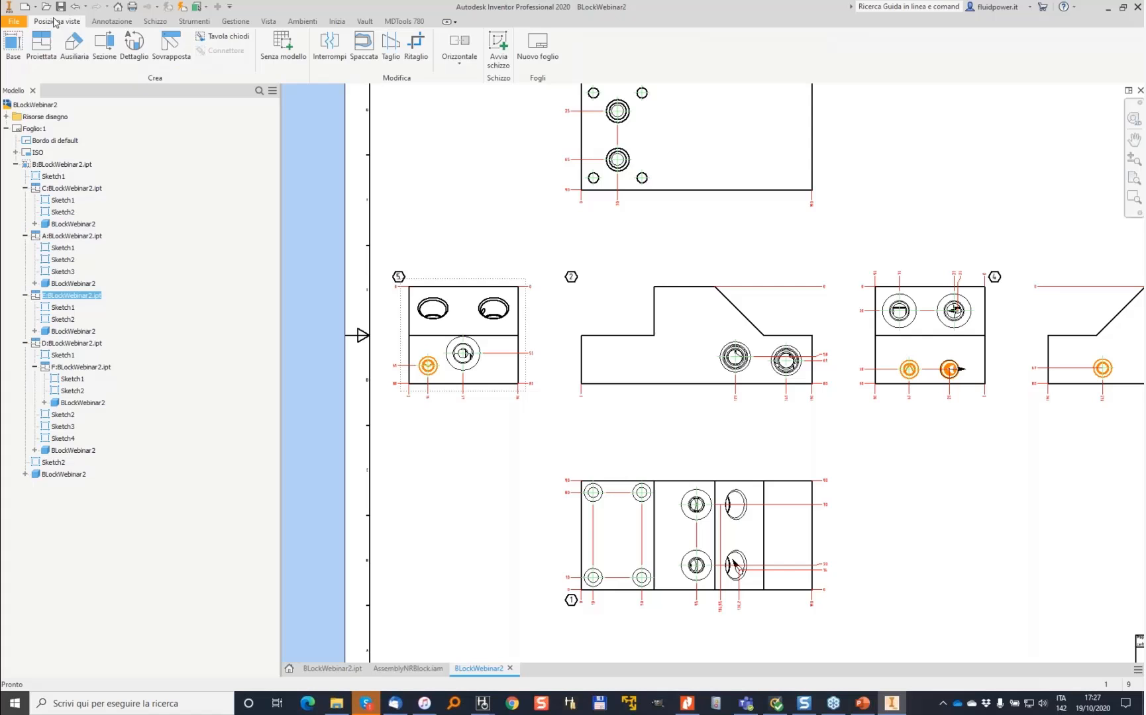
left_click(104, 45)
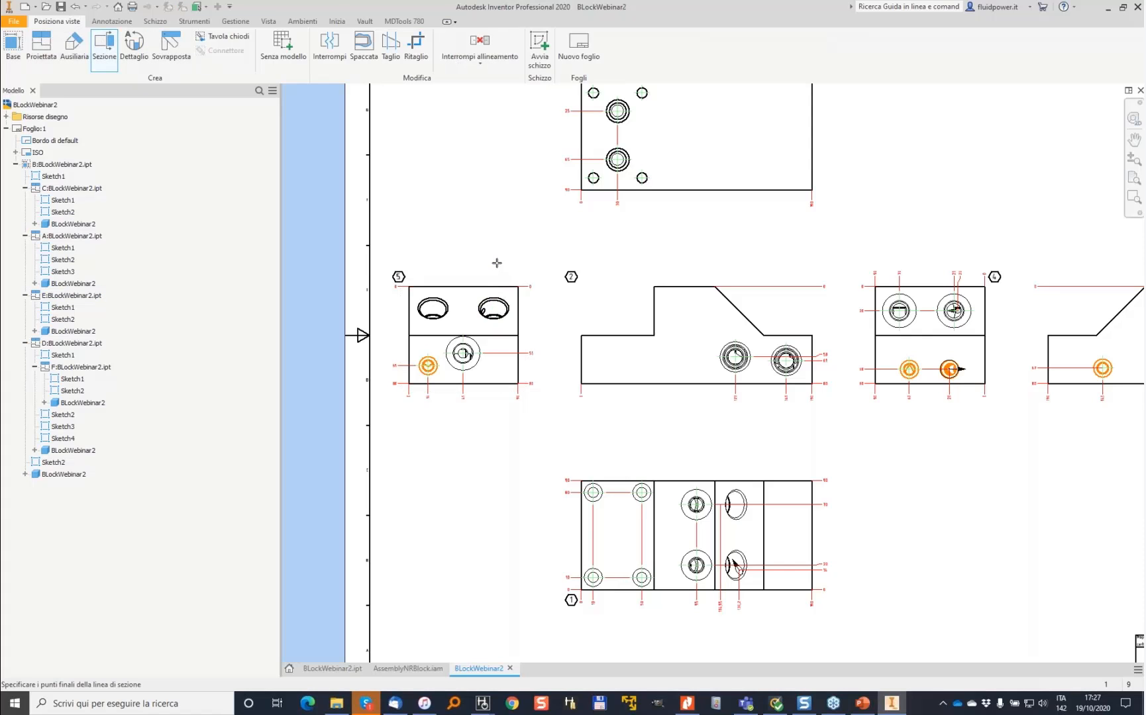
left_click(492, 426)
right_click(474, 462)
left_click(503, 469)
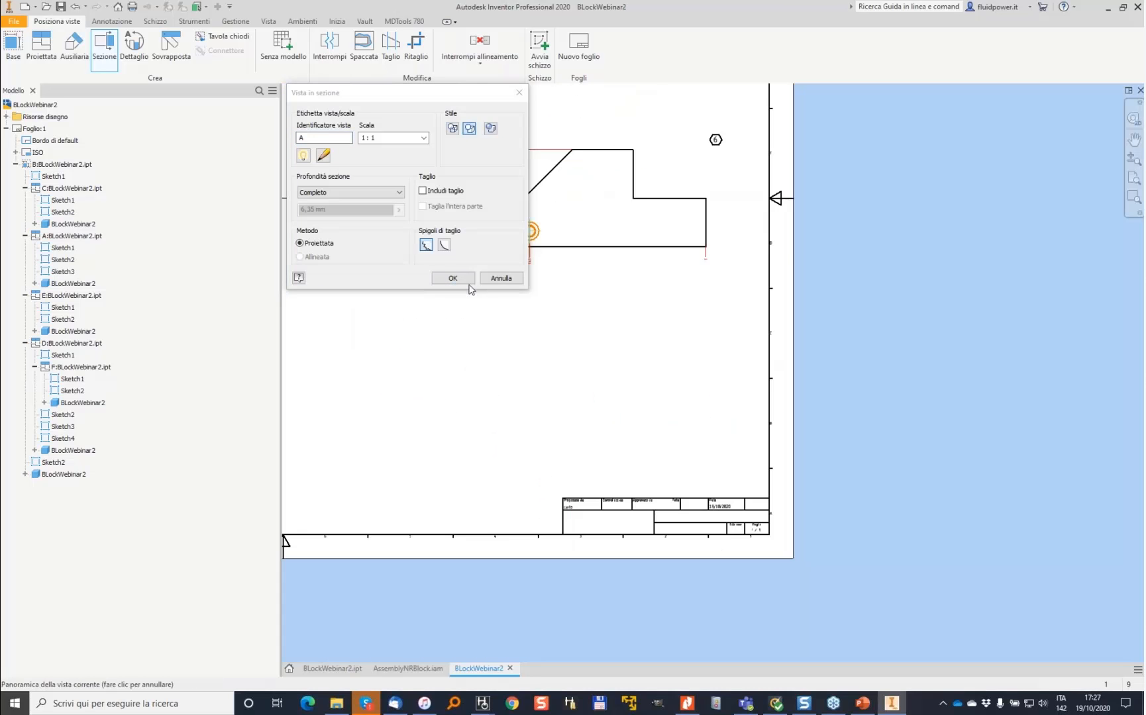
left_click(460, 279)
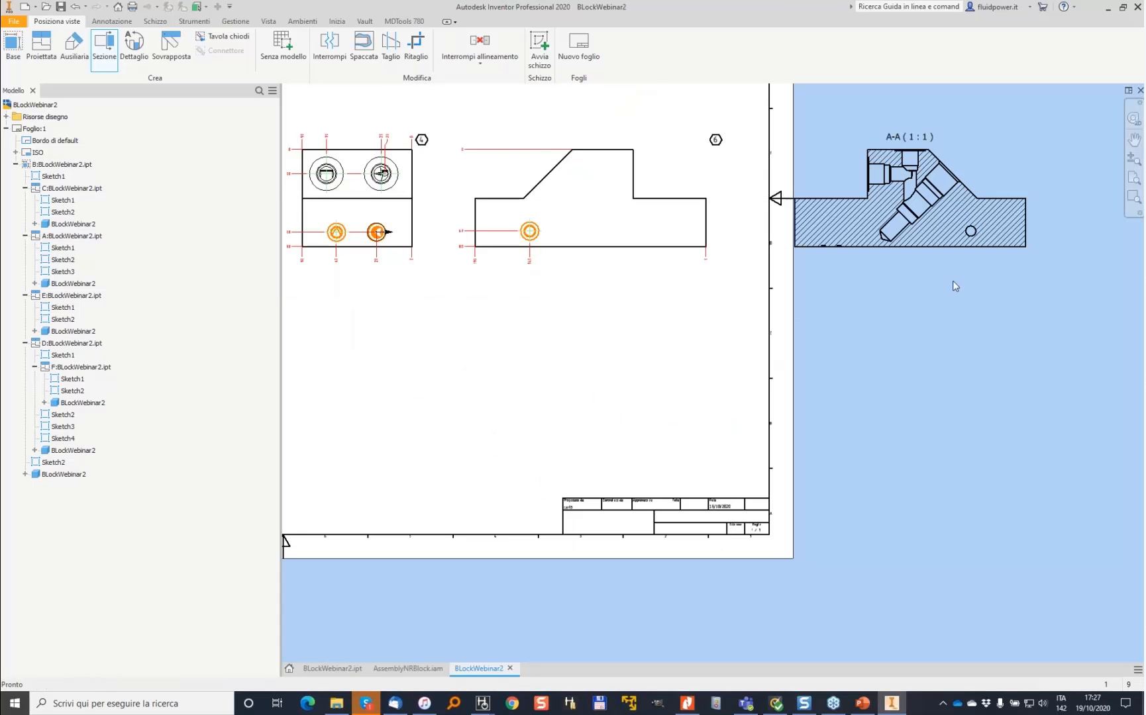
- Move section view A-A onto the sheet below the side views
right_click(1021, 258)
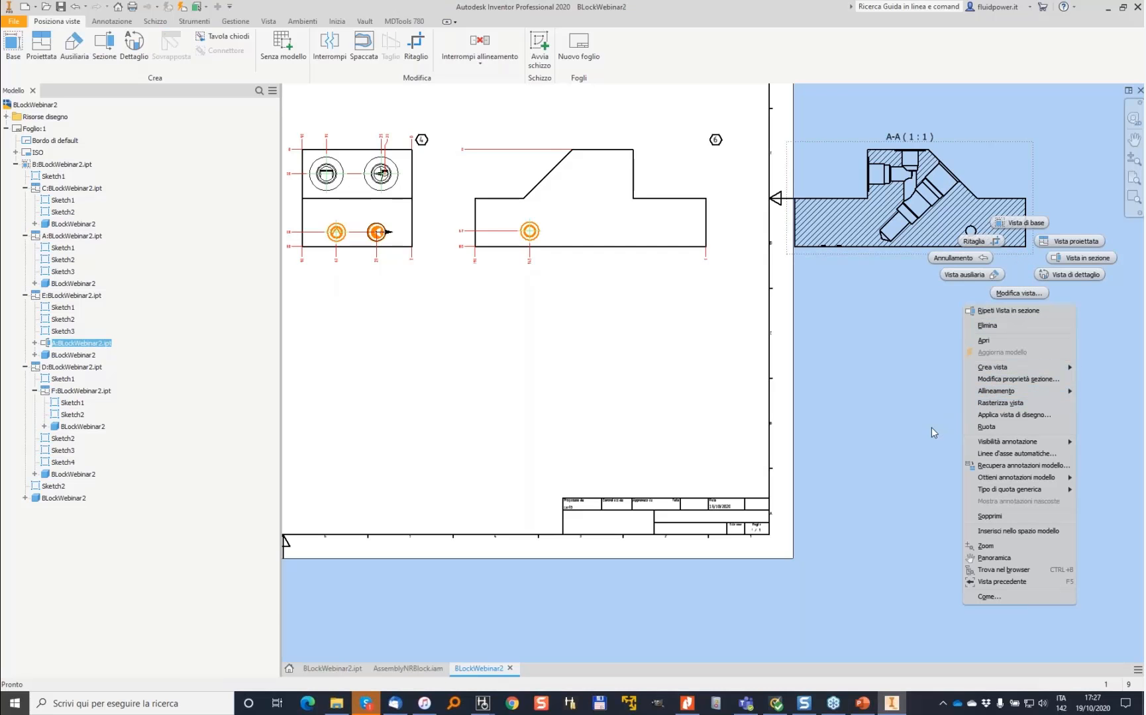
mouse_move(997, 391)
left_click(913, 429)
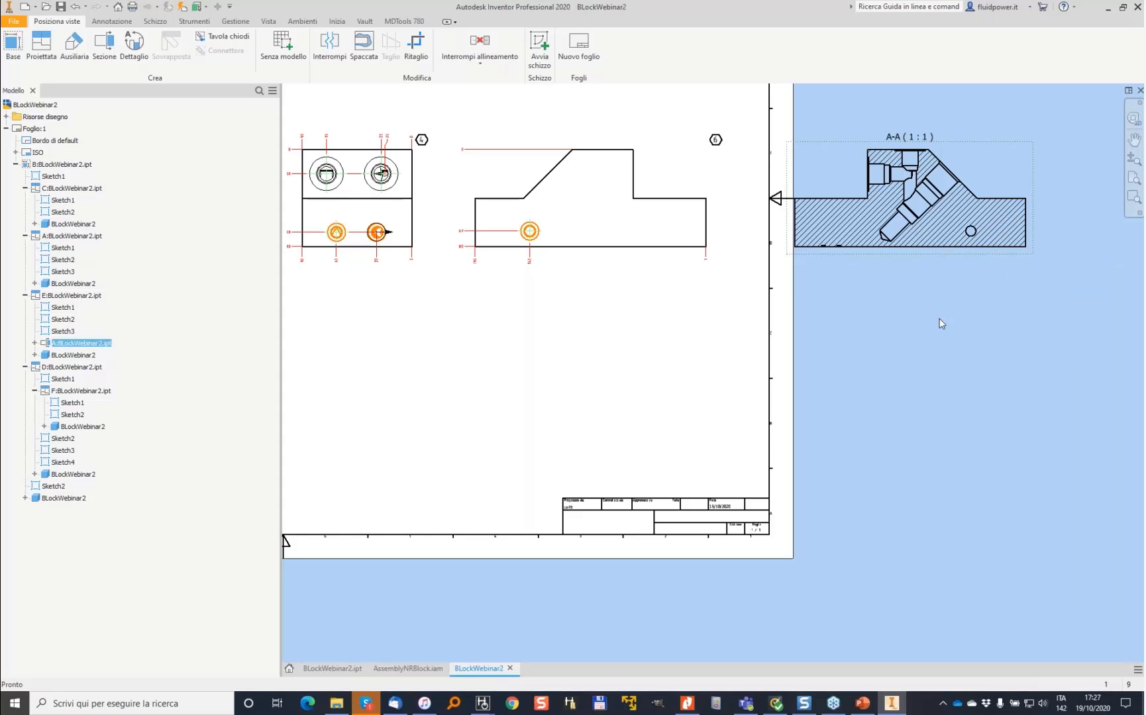
left_click_drag(916, 259, 604, 382)
left_click(538, 317)
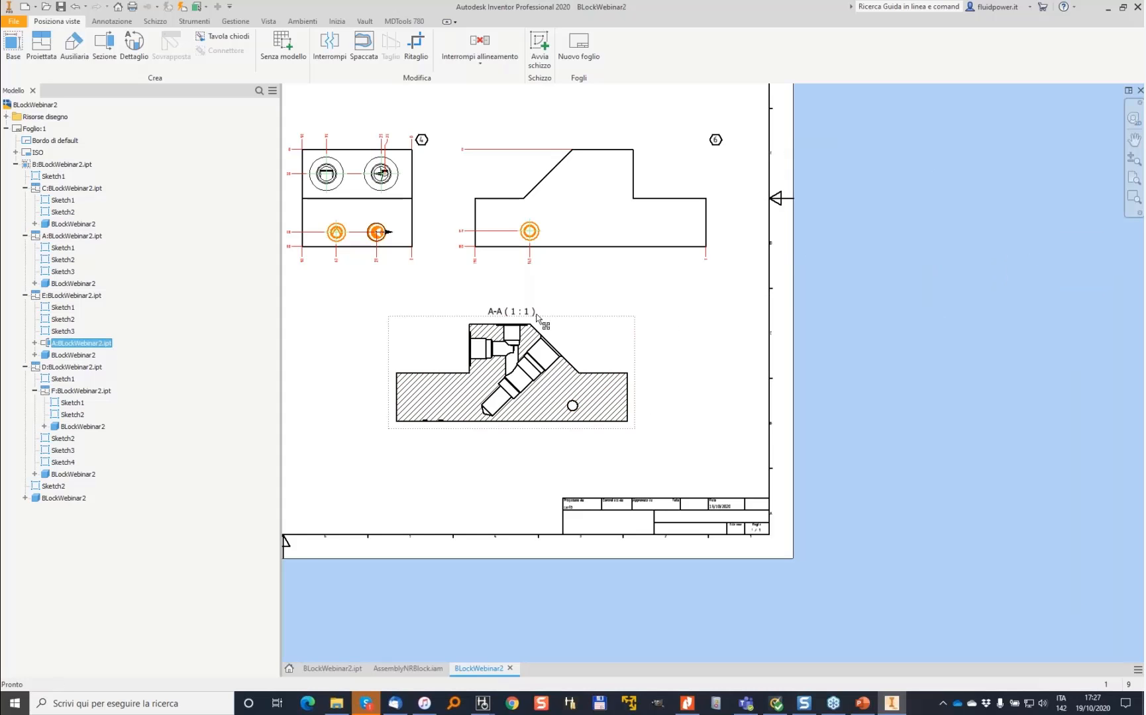
- Dimension the width and height of the raised step in the front view
scroll(632, 379, "down", 3)
scroll(744, 384, "up", 4)
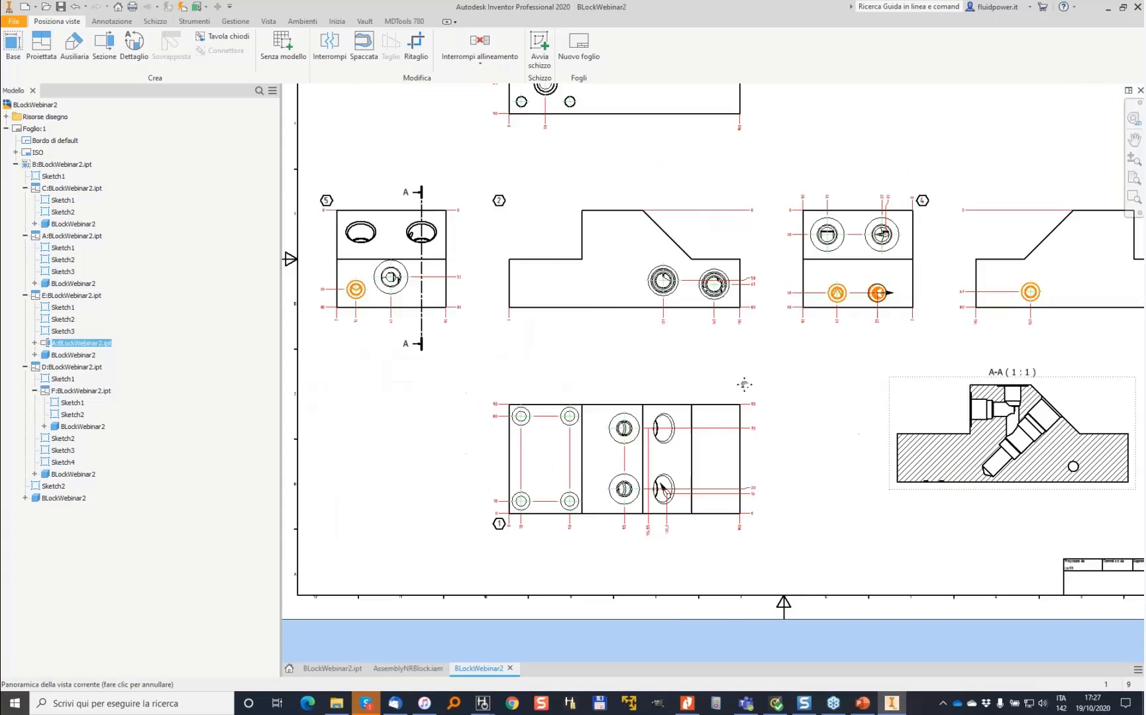
scroll(715, 285, "up", 5)
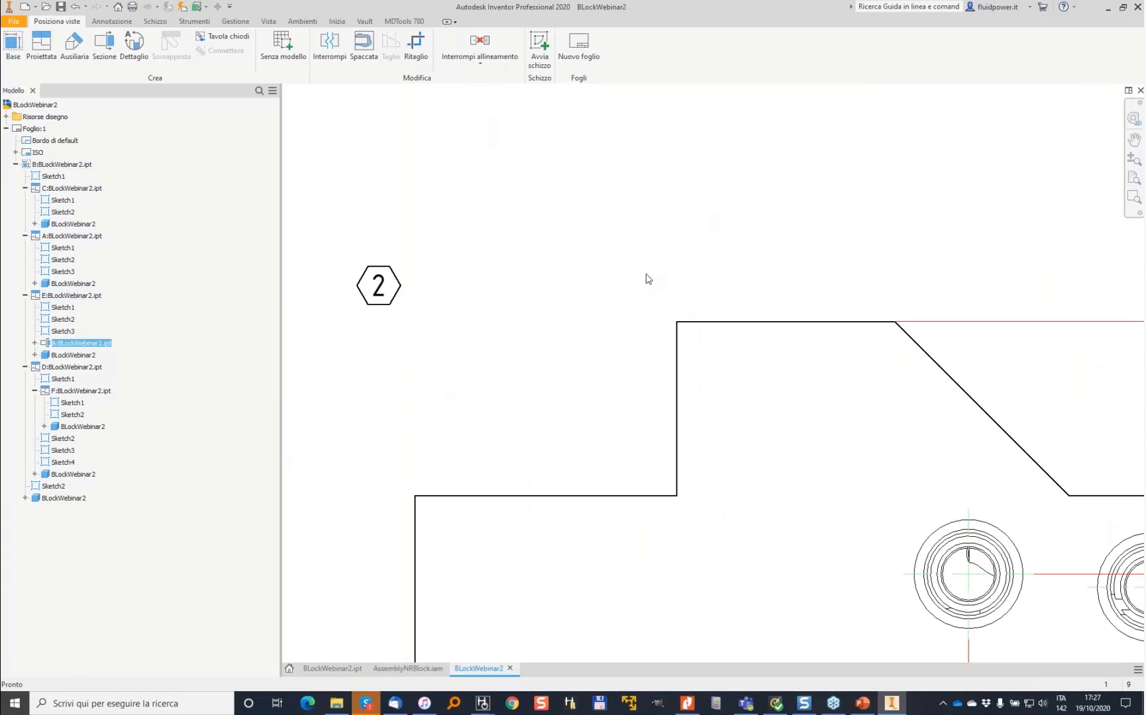
scroll(743, 295, "down", 2)
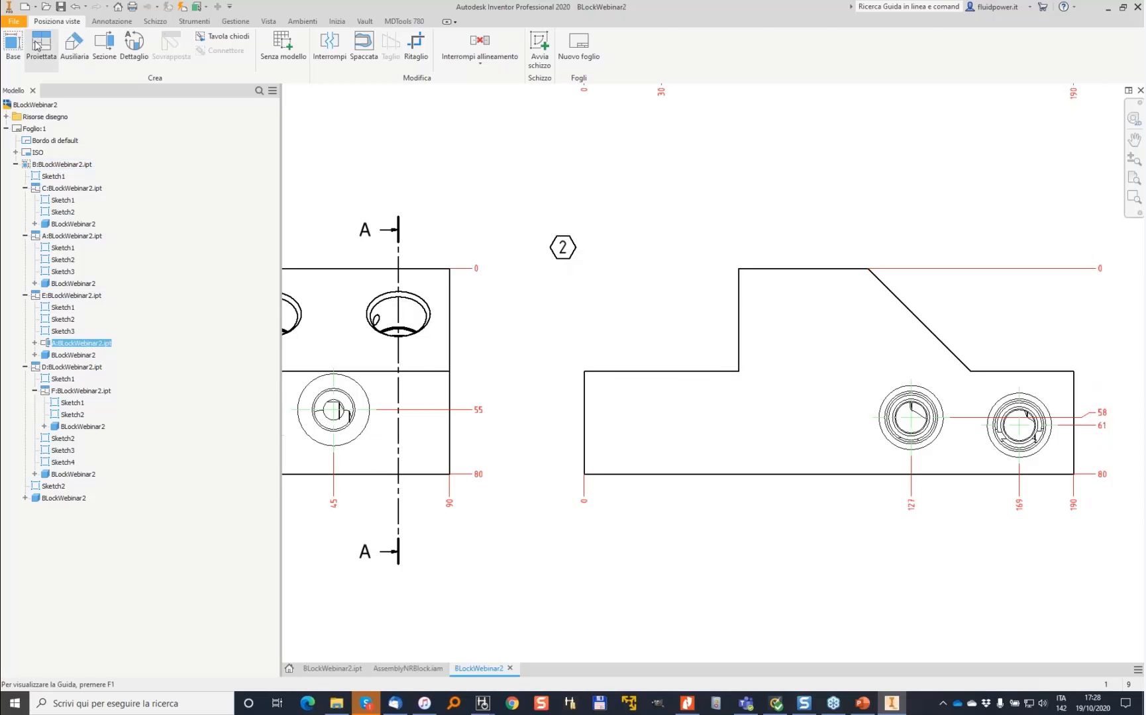
left_click(110, 22)
left_click(14, 46)
left_click(740, 301)
left_click(586, 398)
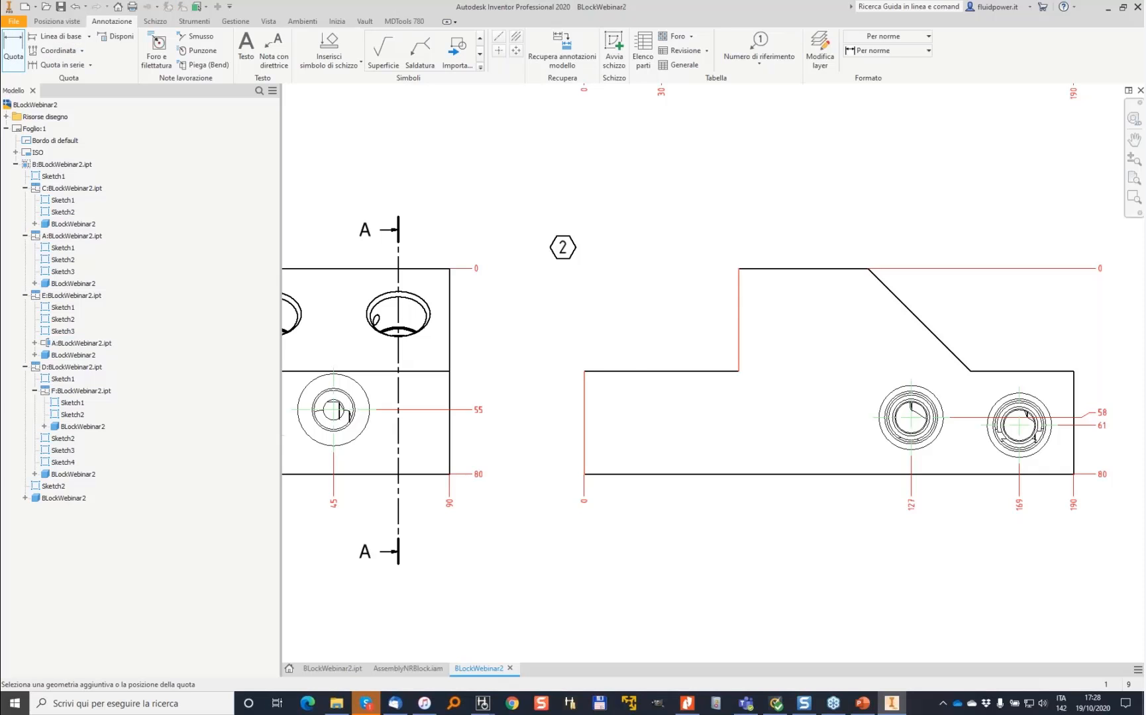
left_click(620, 286)
left_click(547, 297)
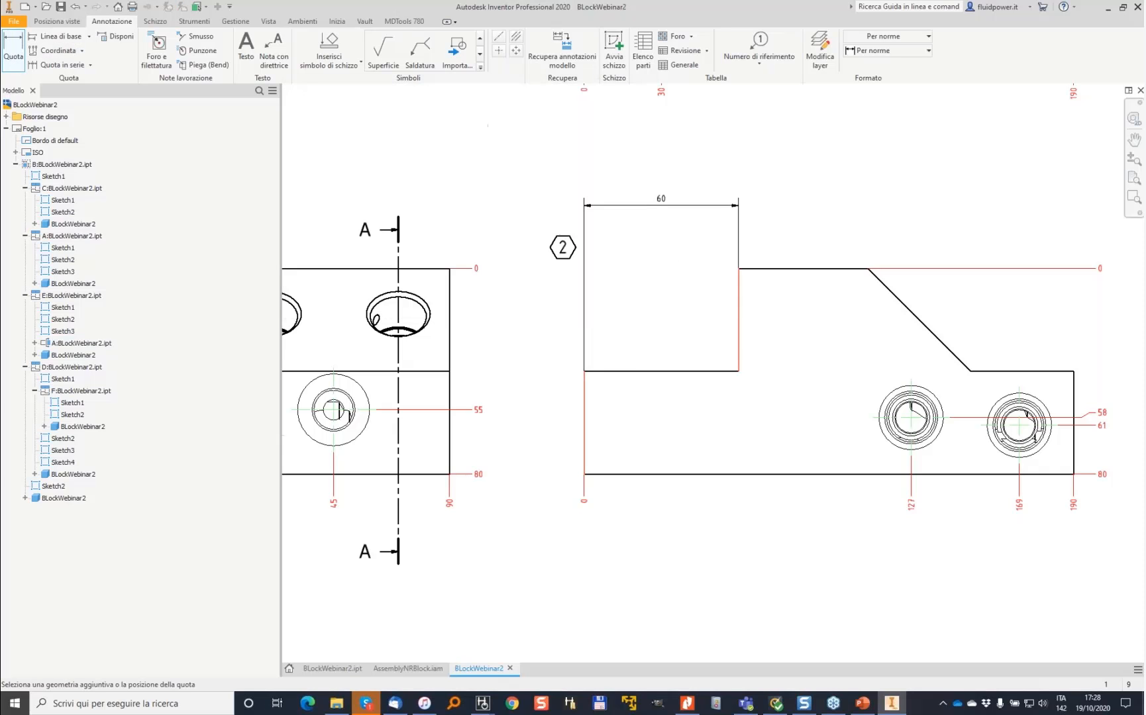
left_click(674, 373)
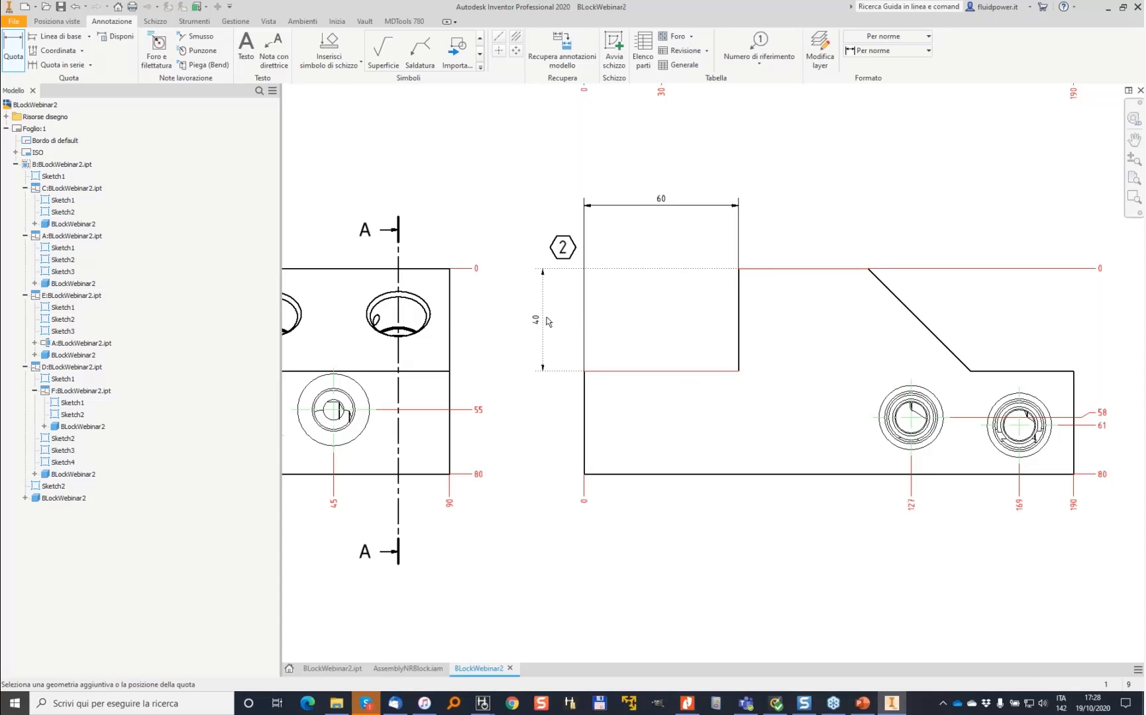
left_click(547, 322)
left_click(550, 299)
- Create machining callouts for all cavities in the drawing
scroll(781, 324, "down", 5)
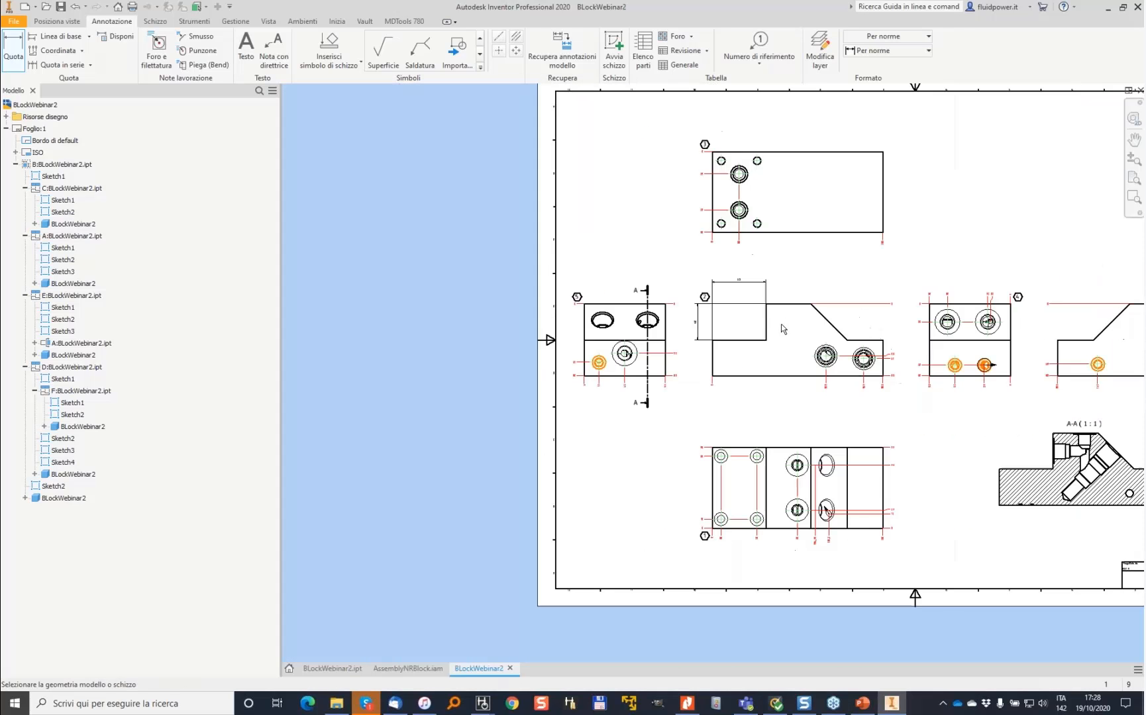
key("Home")
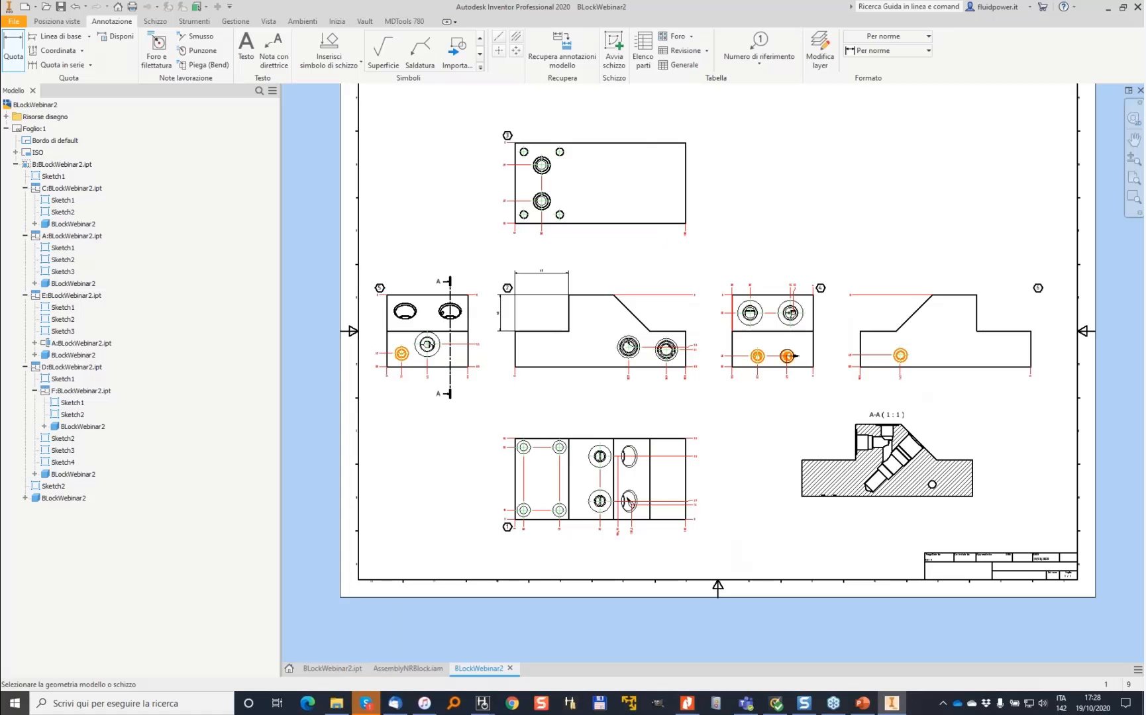
left_click(404, 21)
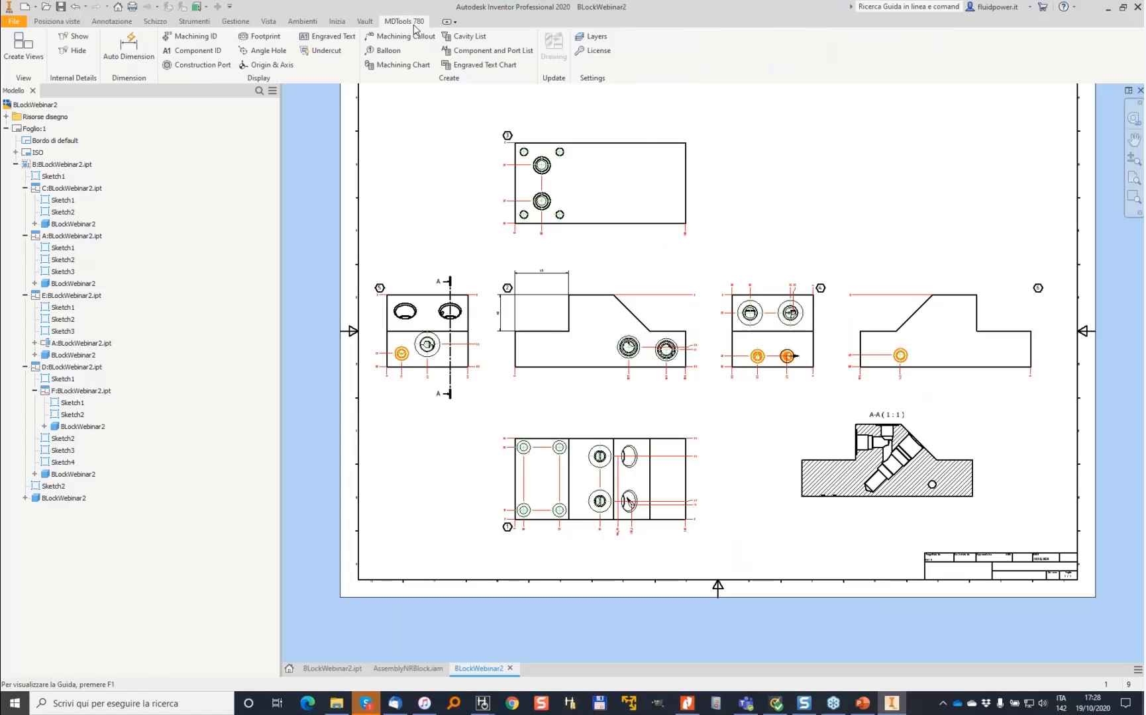
left_click(391, 39)
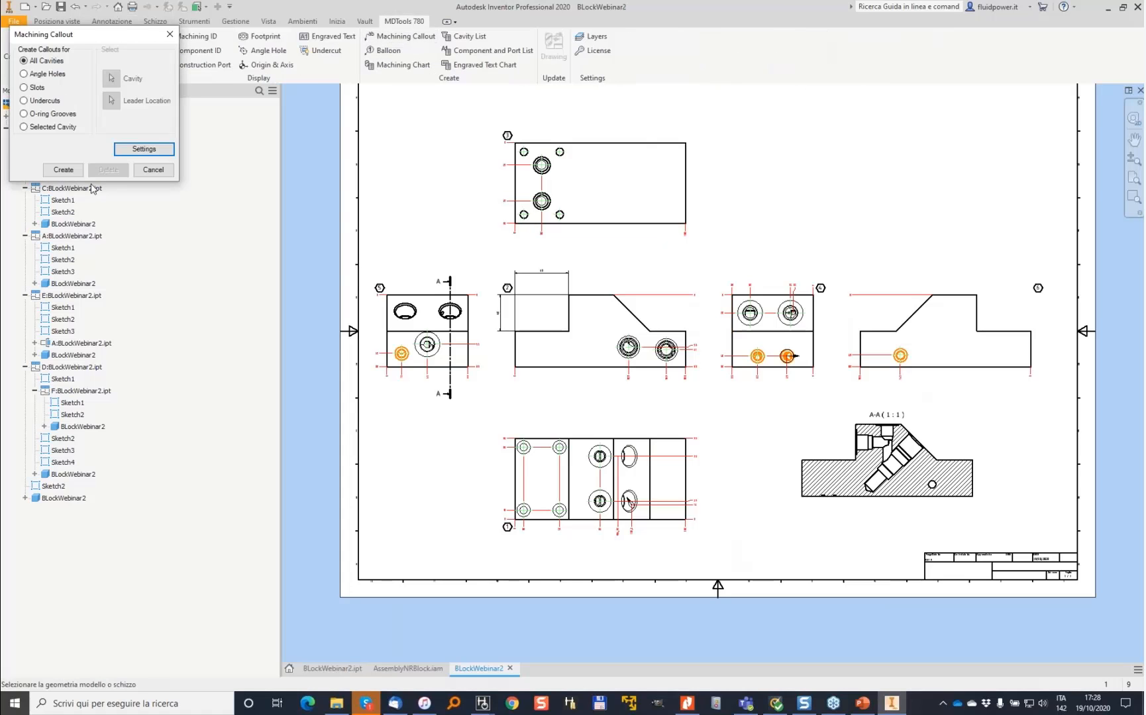
left_click(61, 170)
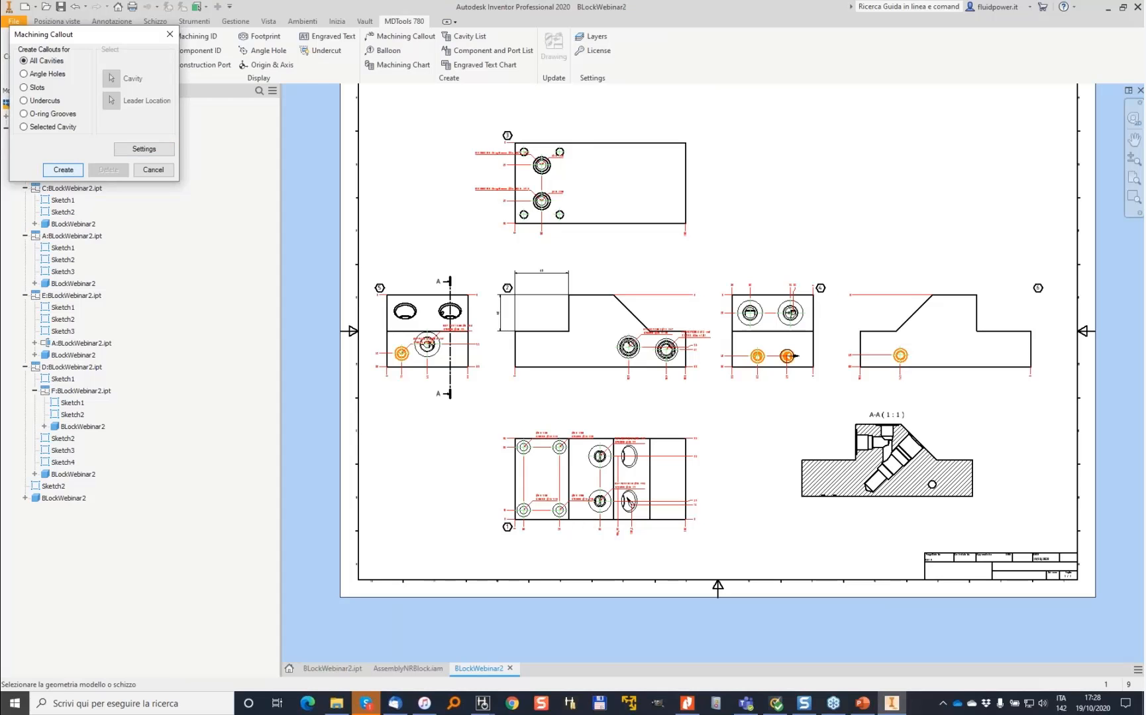
scroll(658, 318, "up", 6)
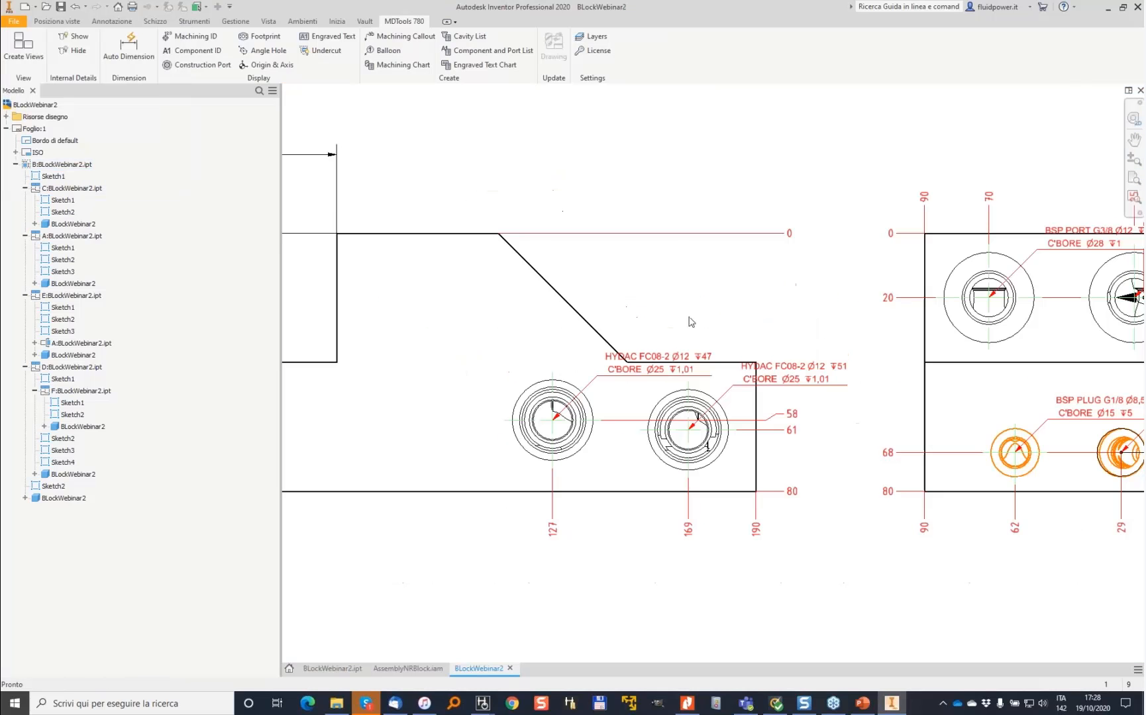
- Reposition the machining callout labels in the front and bottom views so they sit clear of the block outline
left_click_drag(595, 371, 590, 189)
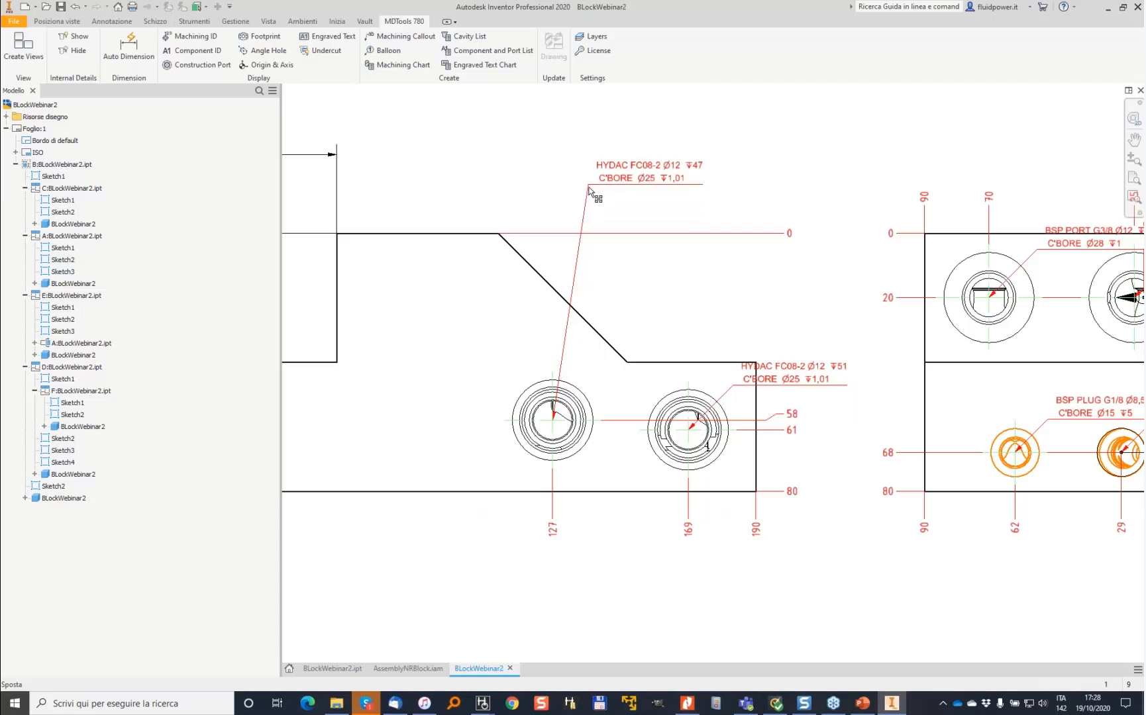
left_click_drag(782, 371, 768, 283)
scroll(695, 347, "down", 5)
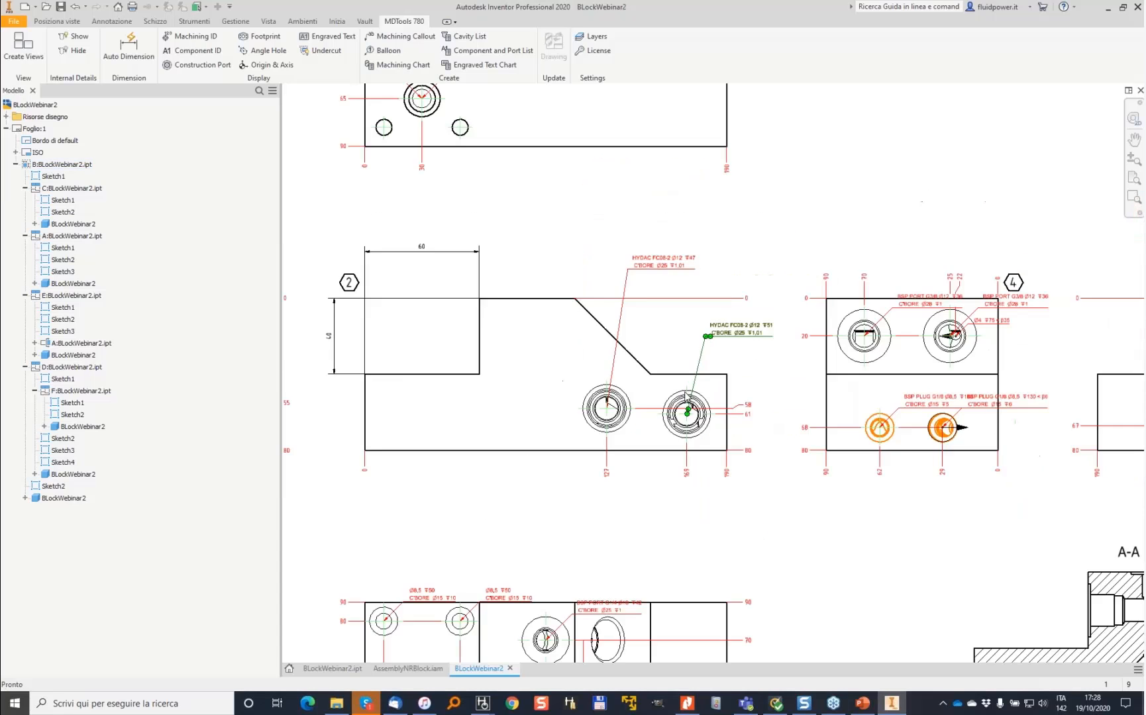
scroll(836, 512, "up", 5)
scroll(615, 375, "up", 4)
left_click_drag(618, 363, 620, 278)
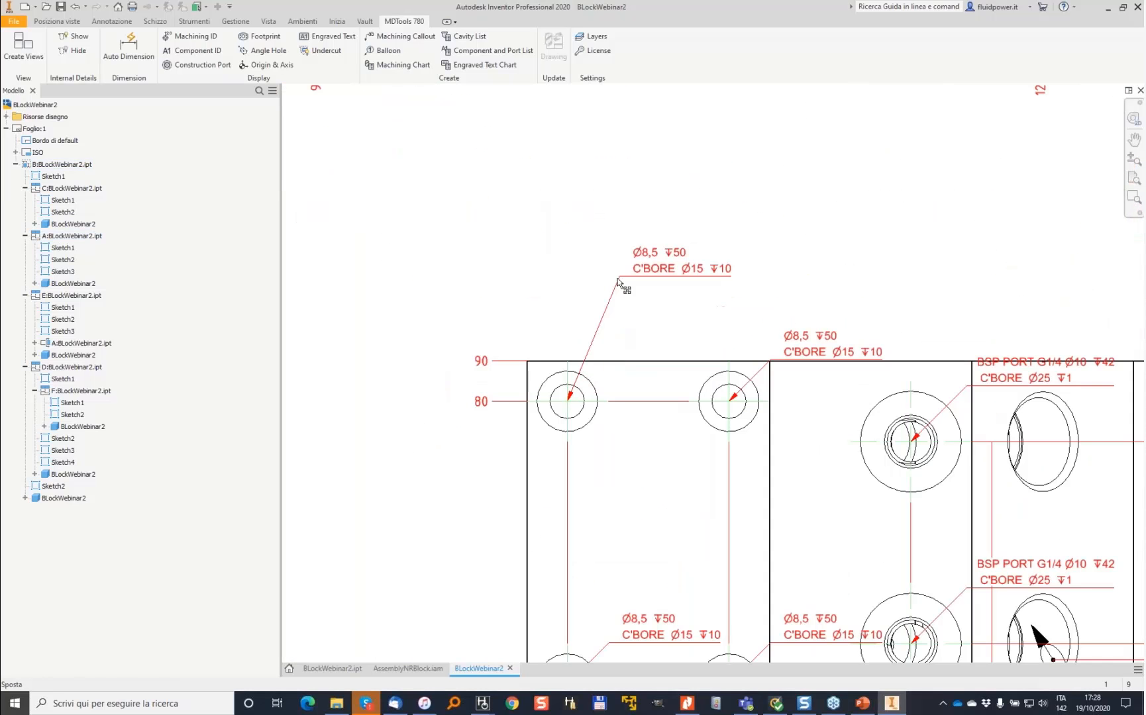
left_click_drag(777, 363, 780, 301)
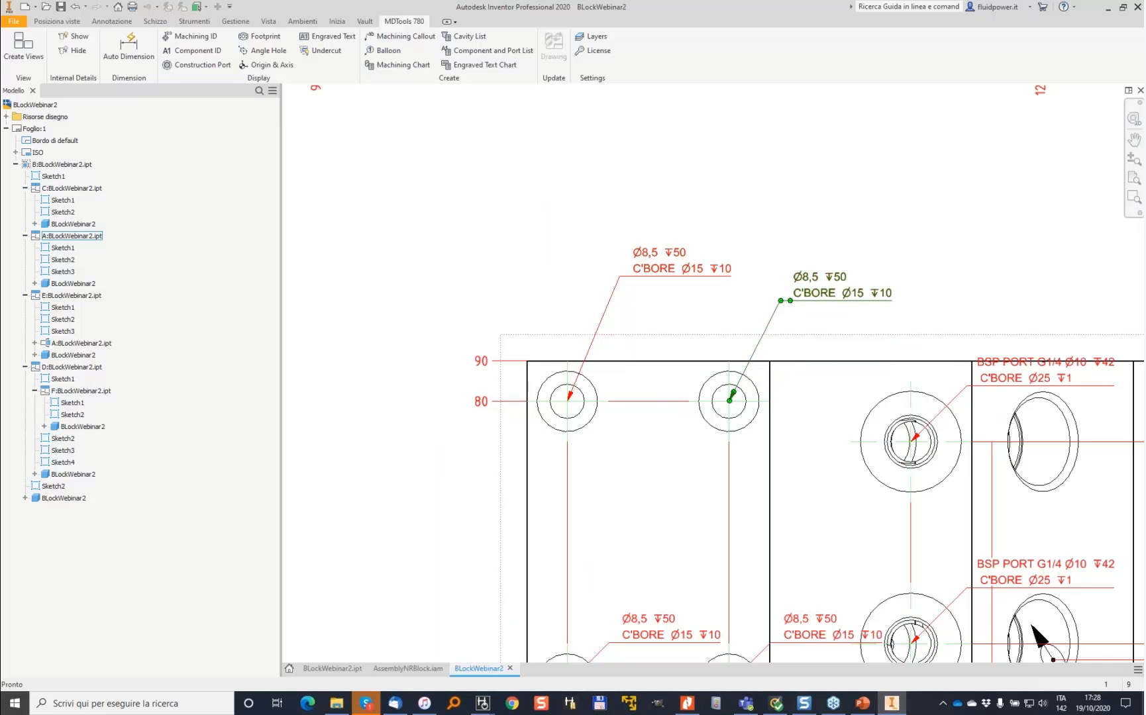
left_click_drag(975, 379, 974, 298)
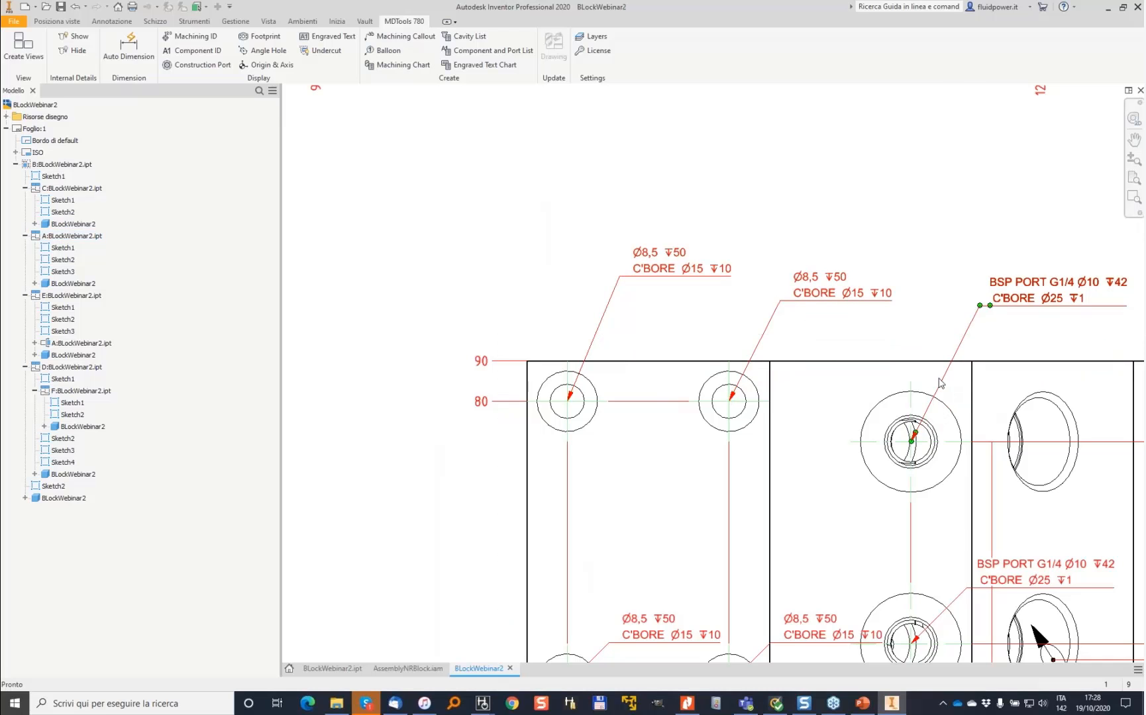
middle_click_drag(637, 622, 638, 424)
left_click_drag(638, 424, 428, 384)
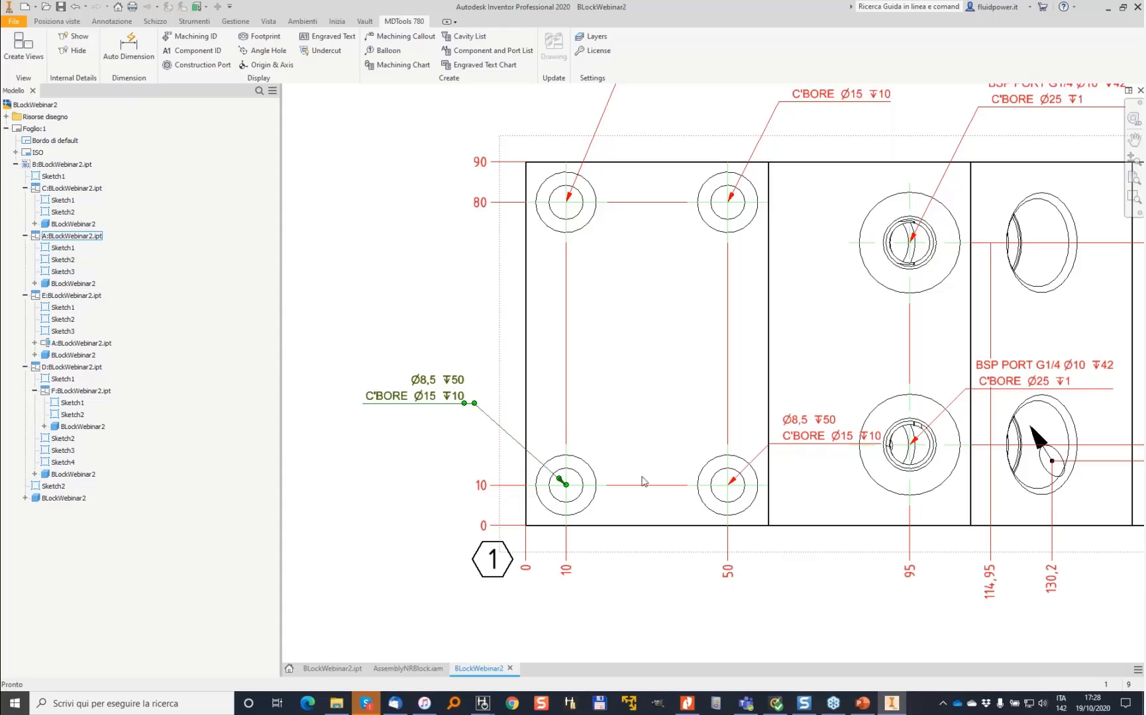
- Assign machining IDs to the block's cavities in the part file and return to the drawing
scroll(722, 471, "down", 5)
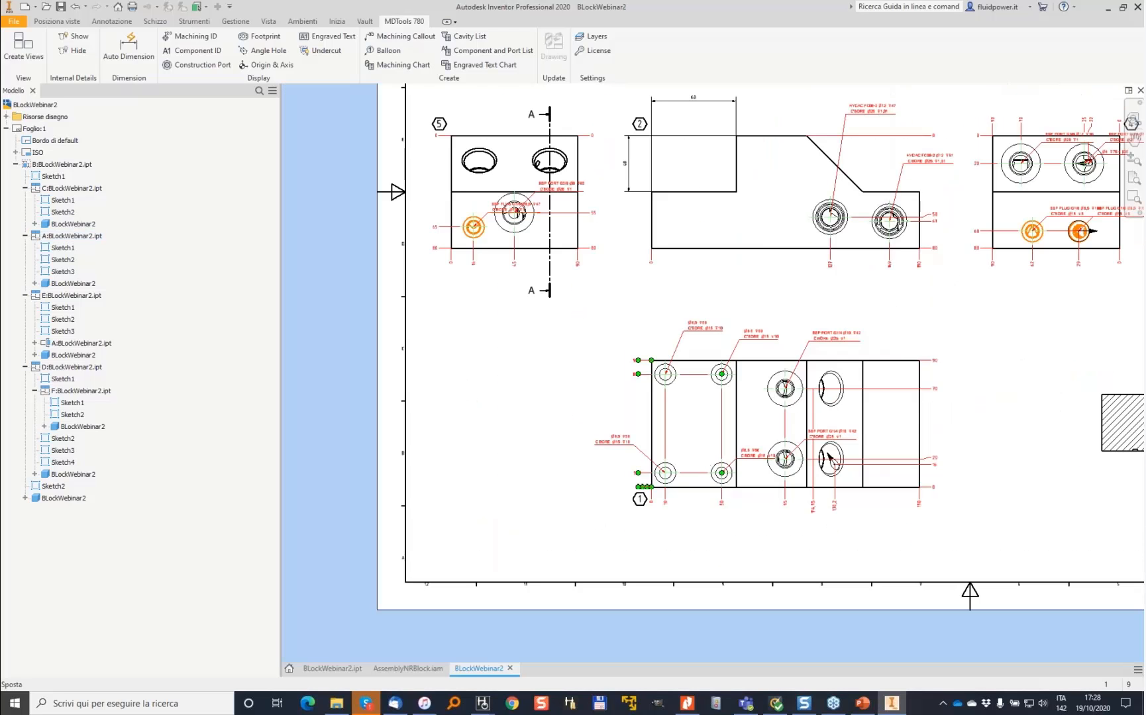
left_click(333, 670)
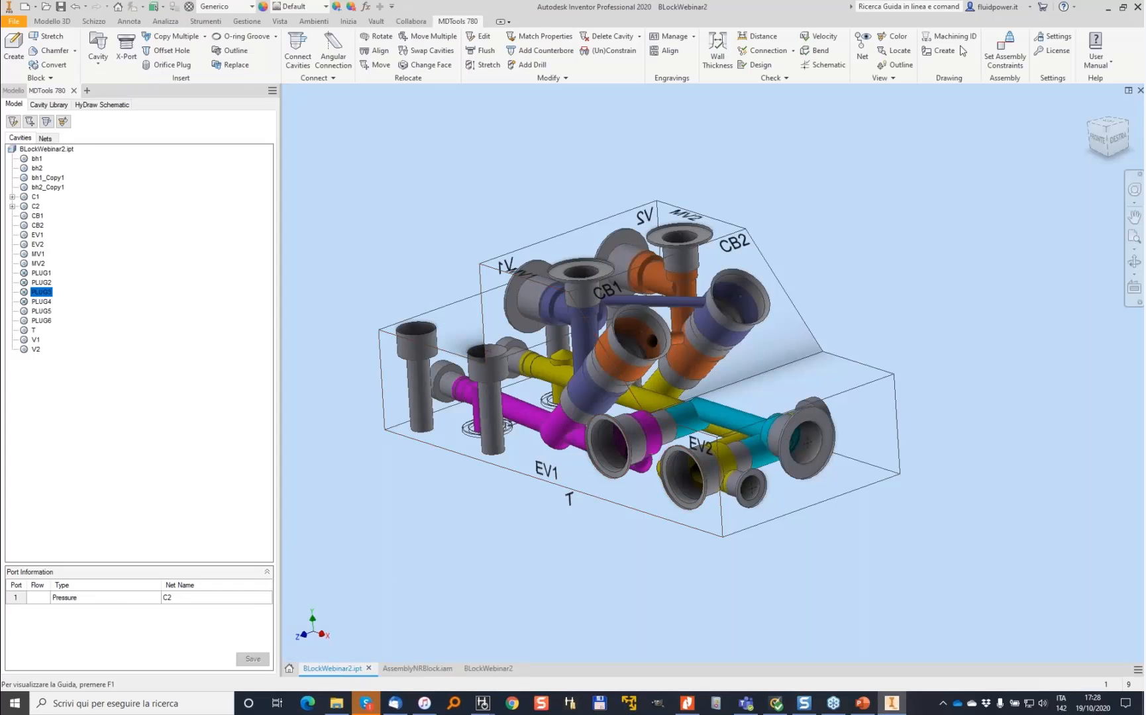
left_click(954, 37)
left_click(297, 291)
left_click(507, 670)
left_click(663, 390)
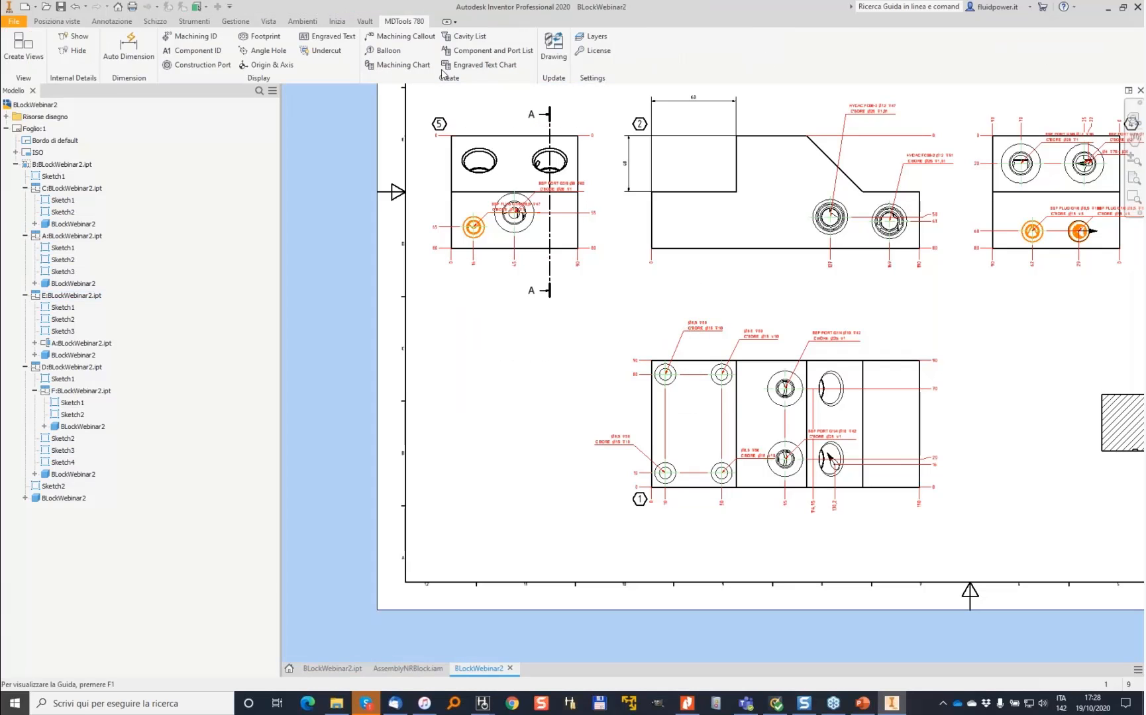
- Insert a machining chart in MDTools Qty format listing all cavities by machining ID onto the sheet
left_click(390, 67)
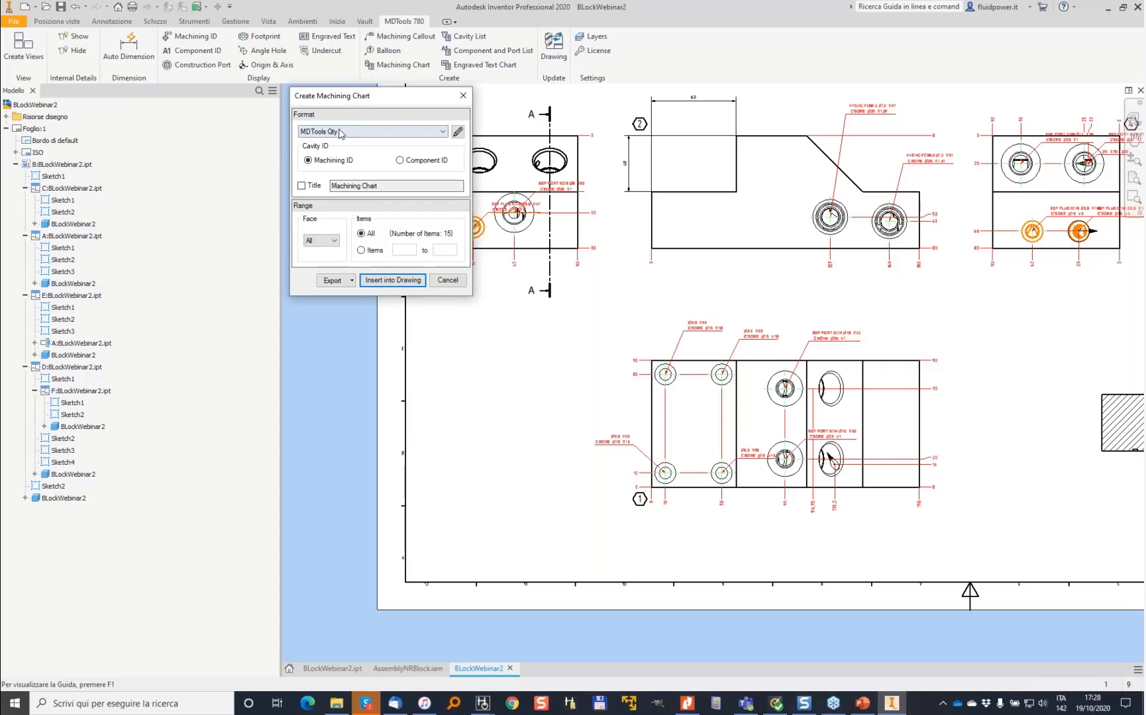
left_click(395, 280)
left_click(603, 369)
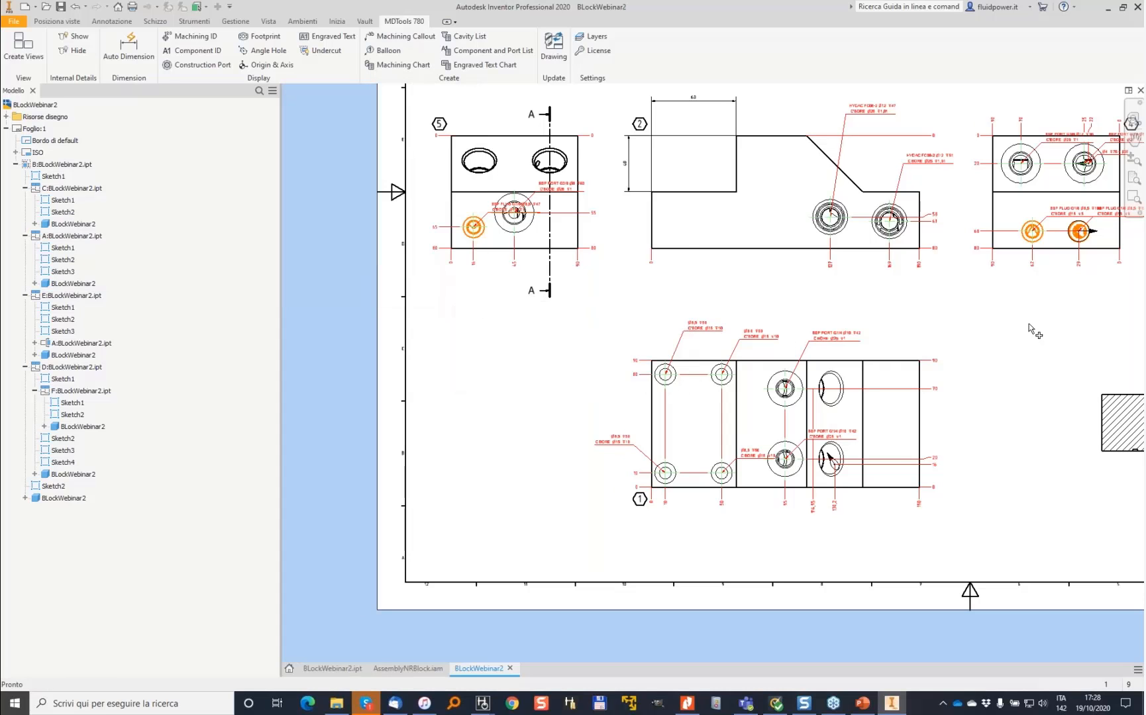
left_click(606, 371)
left_click(948, 616)
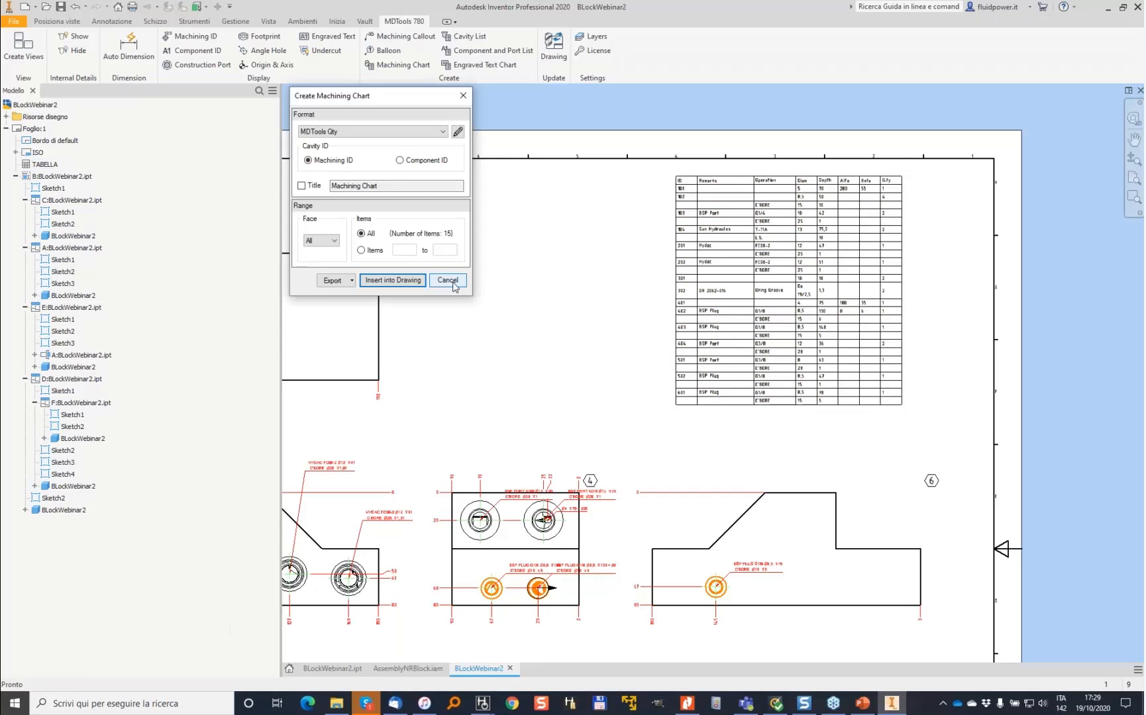
- Move the machining chart to the upper-right corner of the drawing sheet
scroll(761, 197, "up", 10)
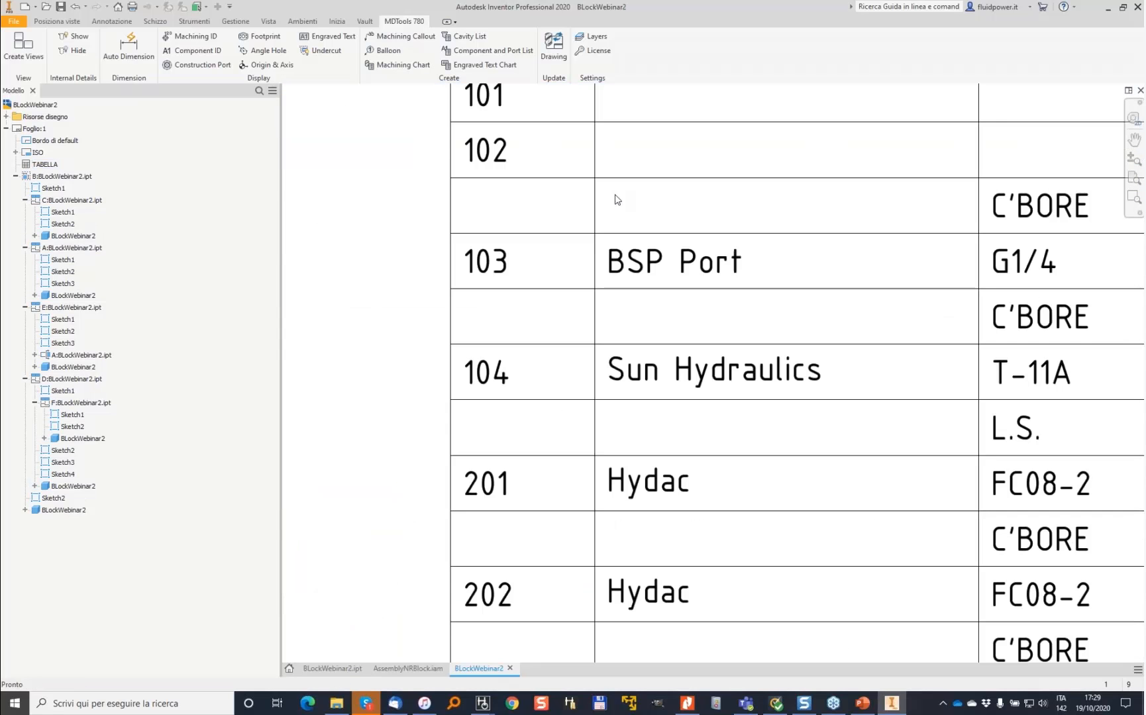
scroll(528, 153, "down", 3)
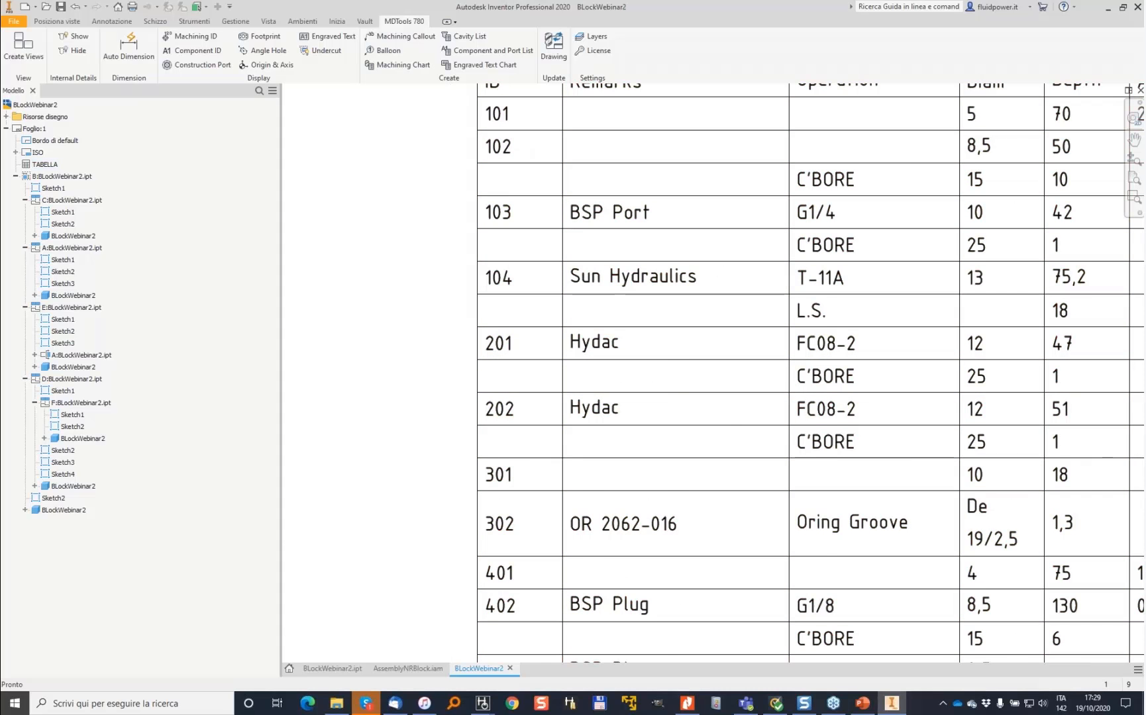
scroll(494, 314, "down", 3)
middle_click_drag(612, 417, 798, 289)
scroll(798, 289, "down", 3)
middle_click_drag(609, 356, 822, 259)
- Show the machining IDs on the drawing views with a text height of 5
left_click(196, 38)
left_click(327, 160)
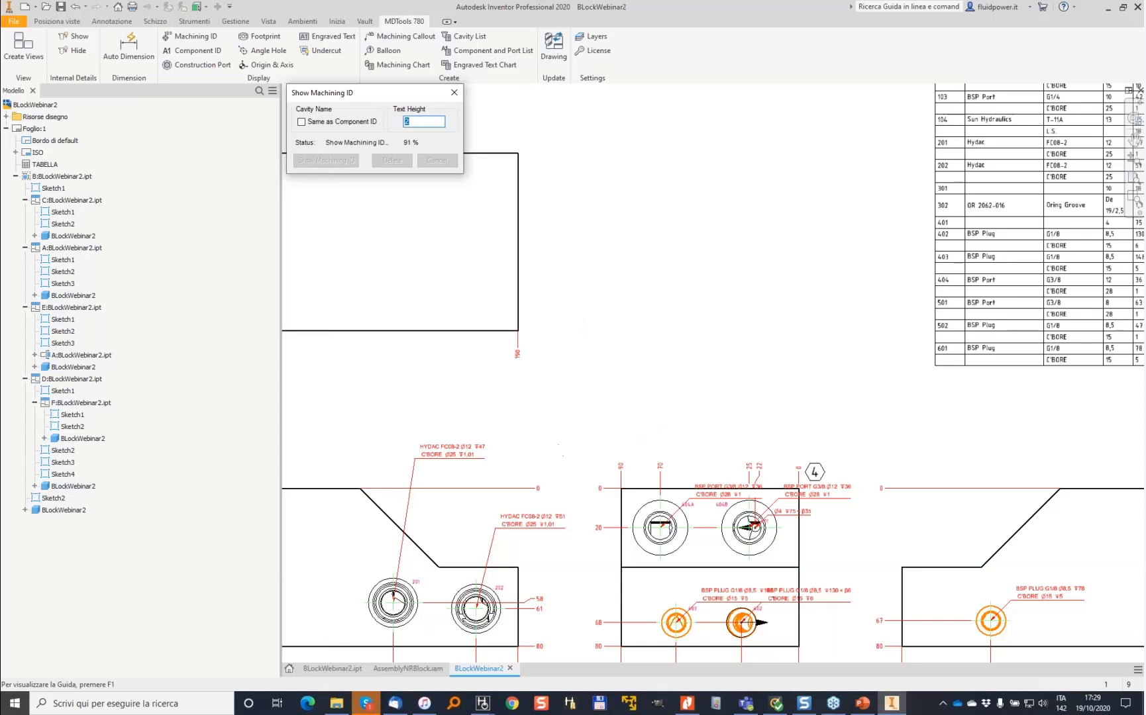
middle_click_drag(593, 469, 897, 121)
- Reposition the callout and machining ID labels around the cavities in the bottom view
scroll(705, 502, "up", 5)
middle_click_drag(753, 497, 816, 268)
left_click_drag(607, 510, 425, 452)
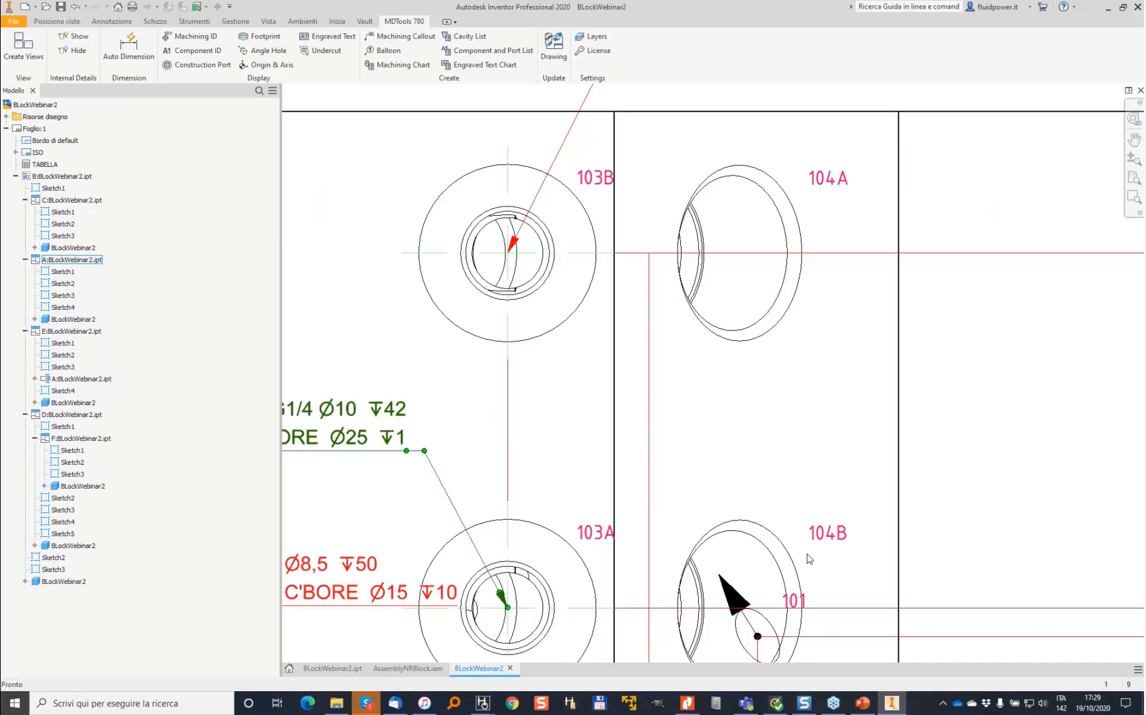
mouse_move(861, 527)
middle_mouse_down()
mouse_move(839, 237)
mouse_move(822, 235)
middle_mouse_up()
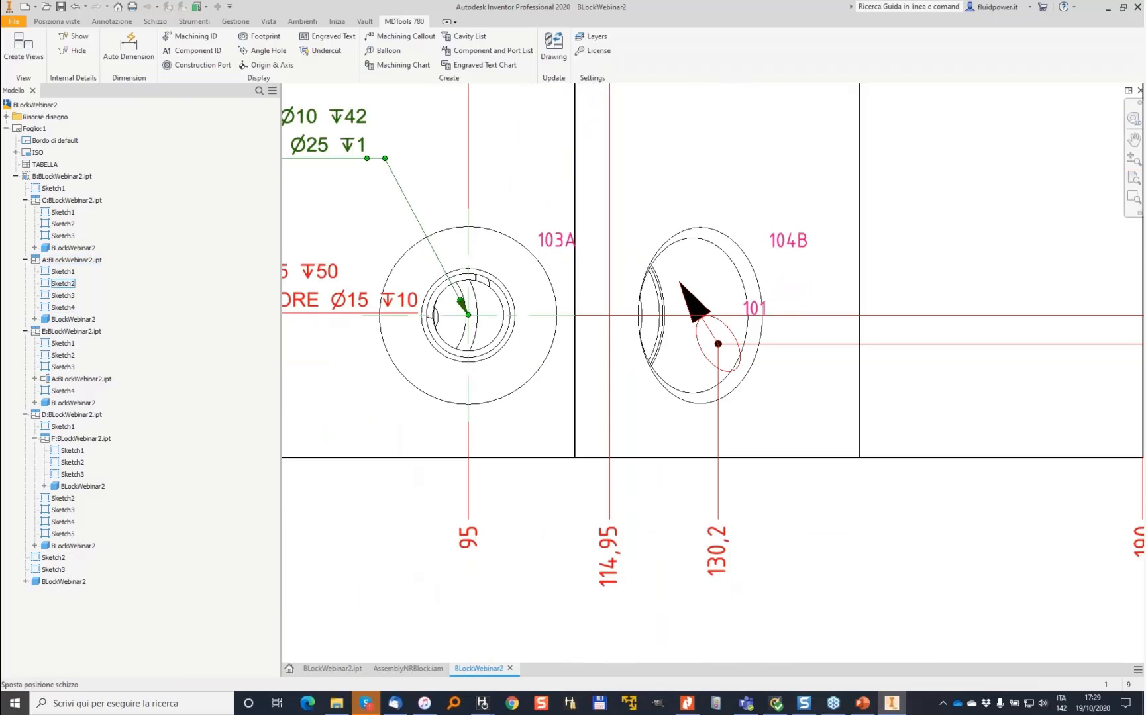